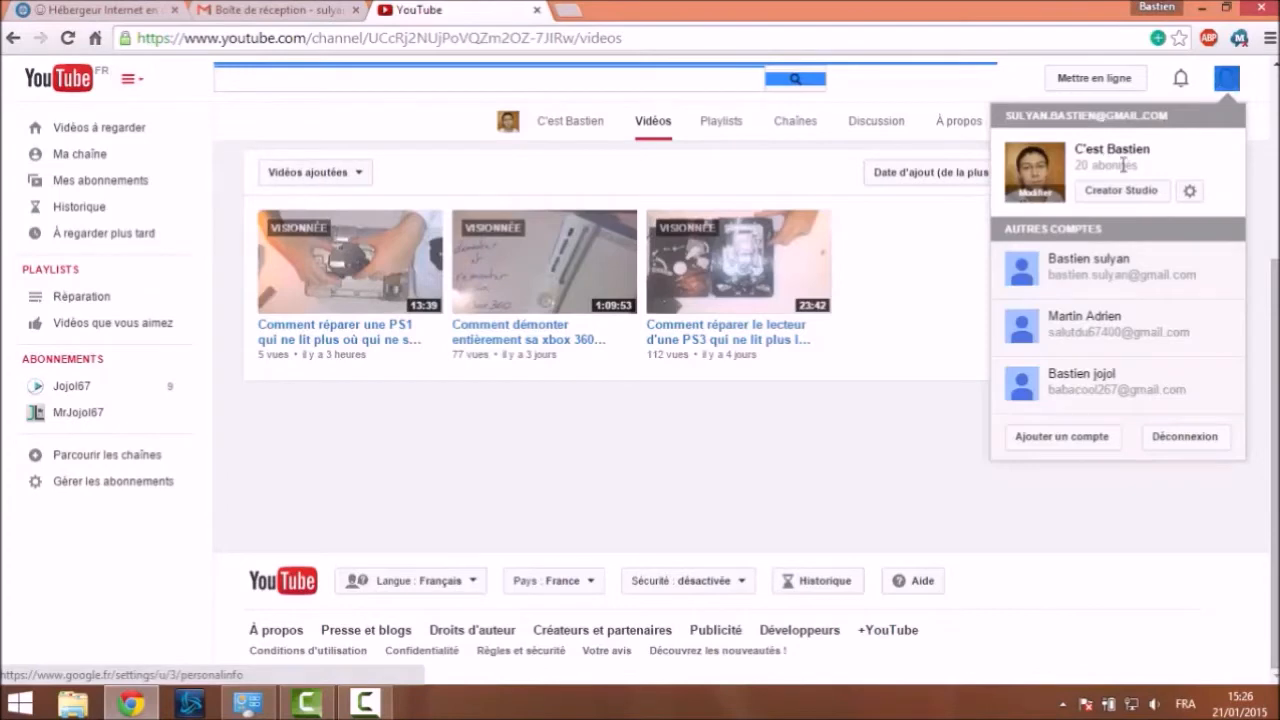
# Dismiss the YouTube account menu and switch to the Nextwab hosting tab
pyautogui.click(924, 440)
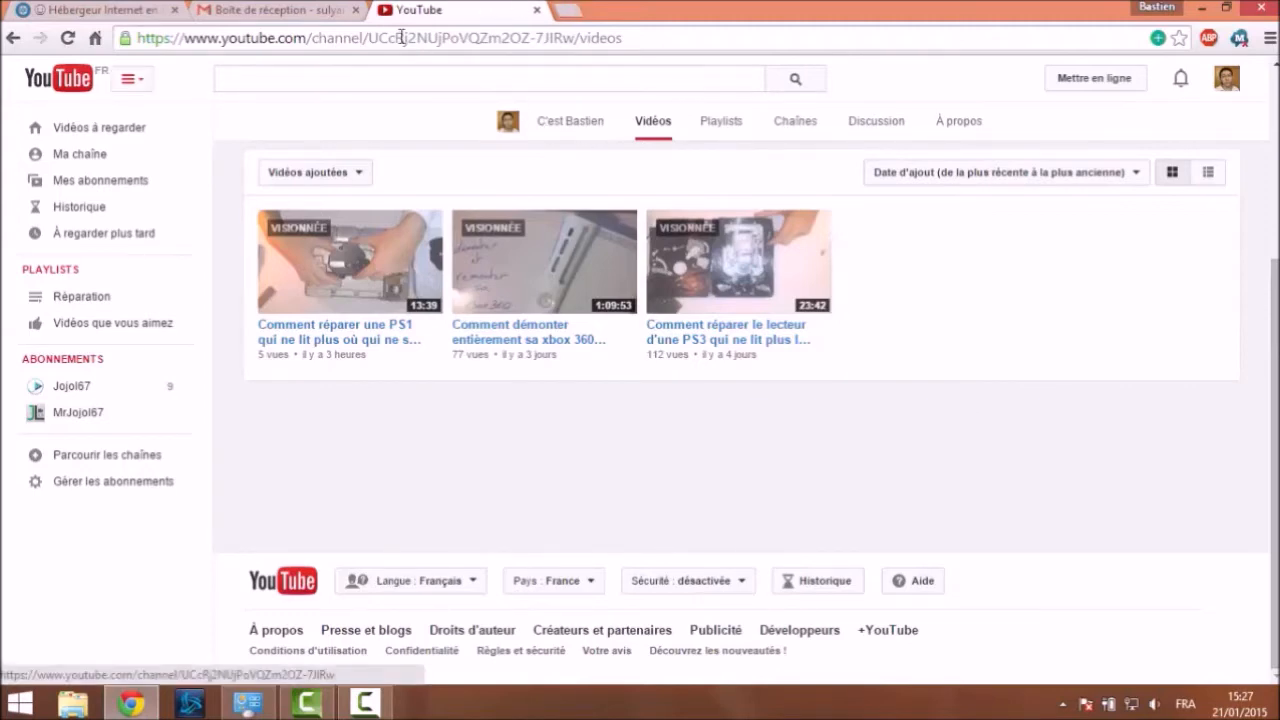
pyautogui.moveTo(116, 18); pyautogui.dragTo(522, 30)
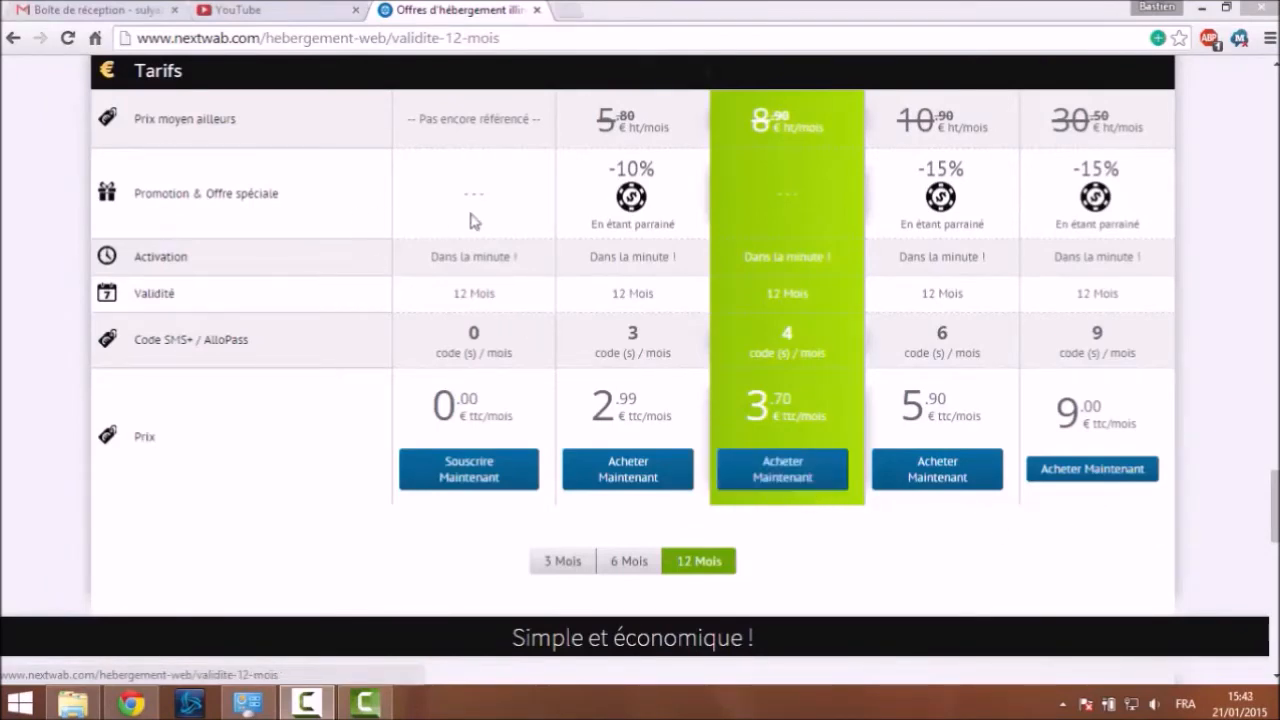
# Scroll the 12-month hosting page past the Tarifs down to the offers comparison table
pyautogui.moveTo(1273, 498); pyautogui.dragTo(1275, 491)
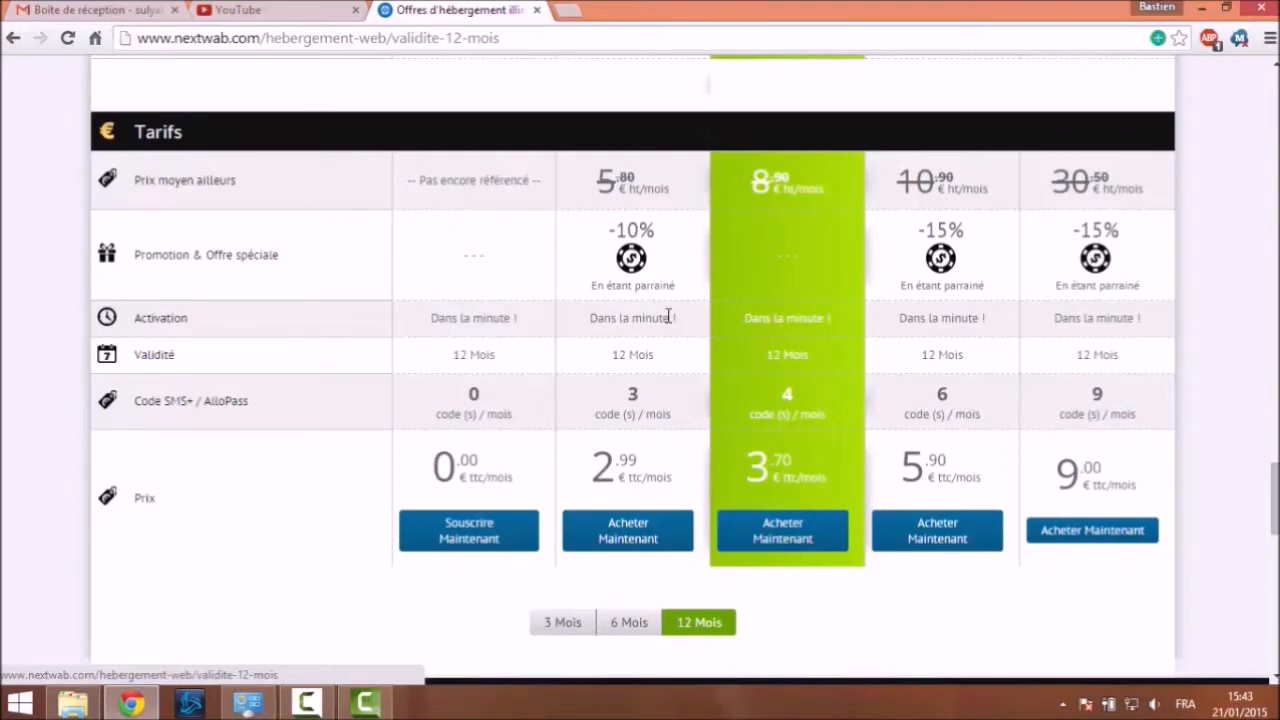
pyautogui.moveTo(1274, 500); pyautogui.dragTo(1234, 121)
pyautogui.scroll(-7, 460, 538)
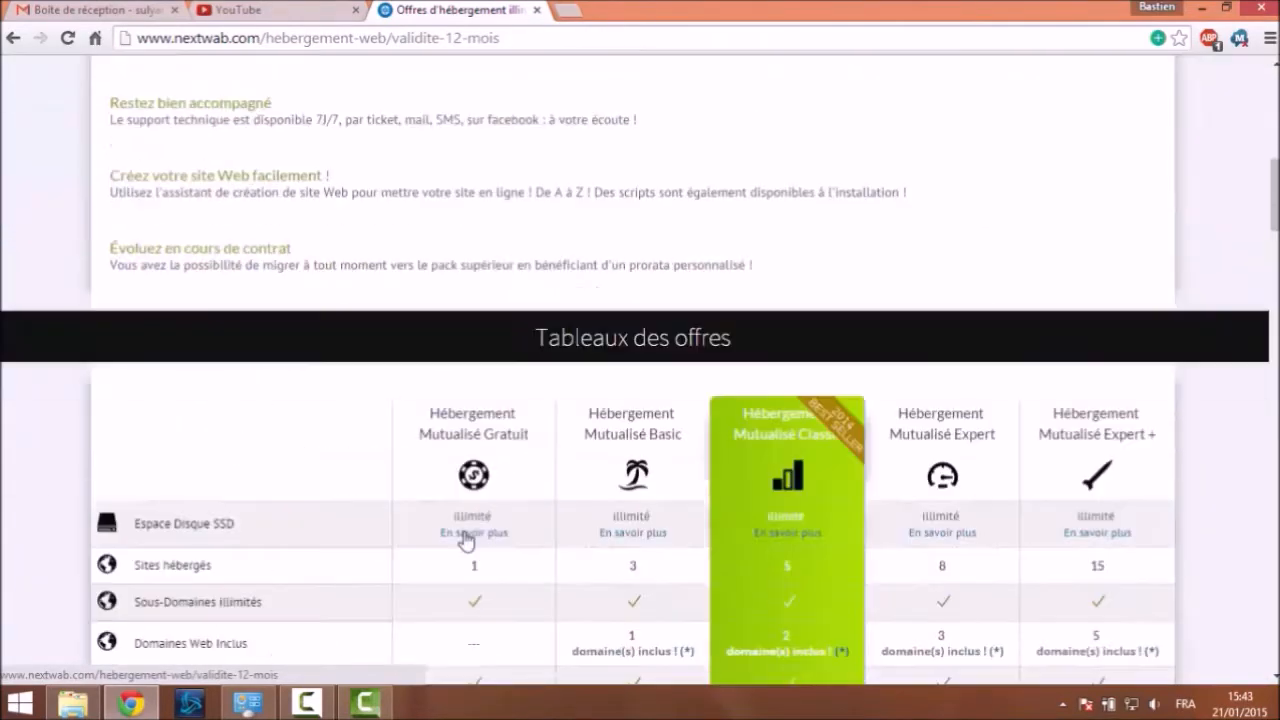
pyautogui.scroll(-4, 463, 538)
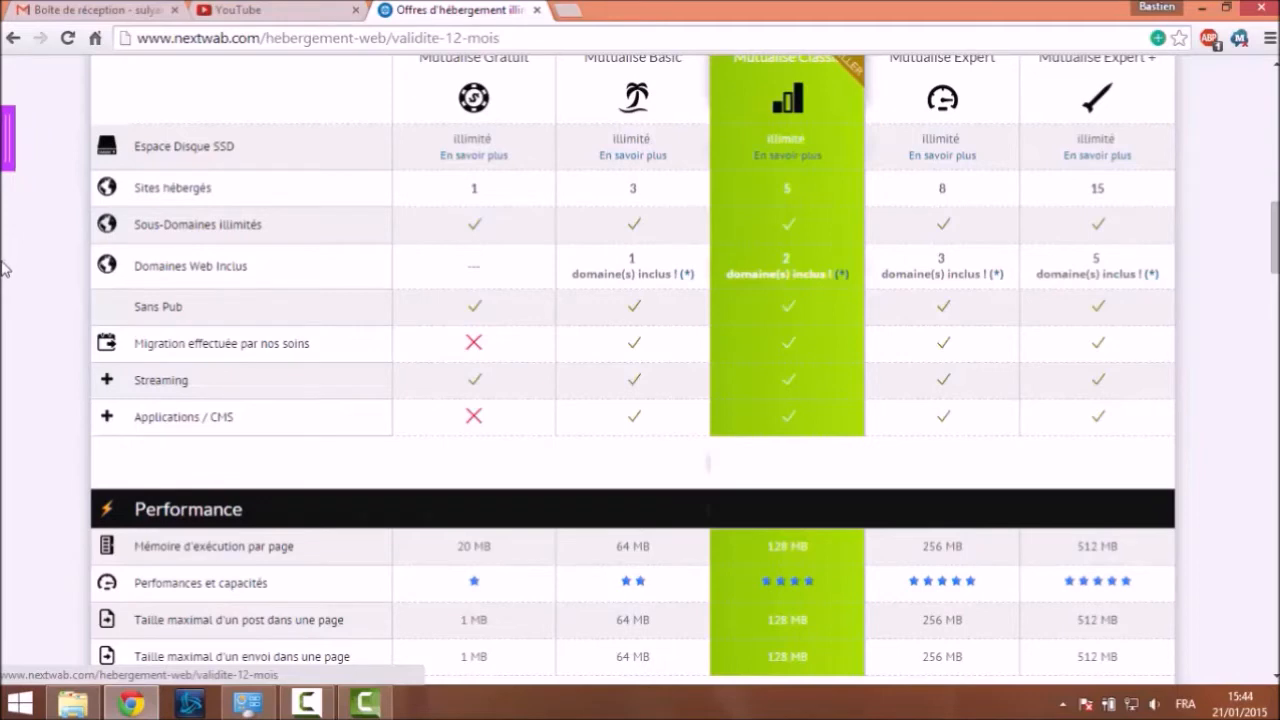
pyautogui.moveTo(163, 417); pyautogui.dragTo(211, 416)
pyautogui.click(55, 342)
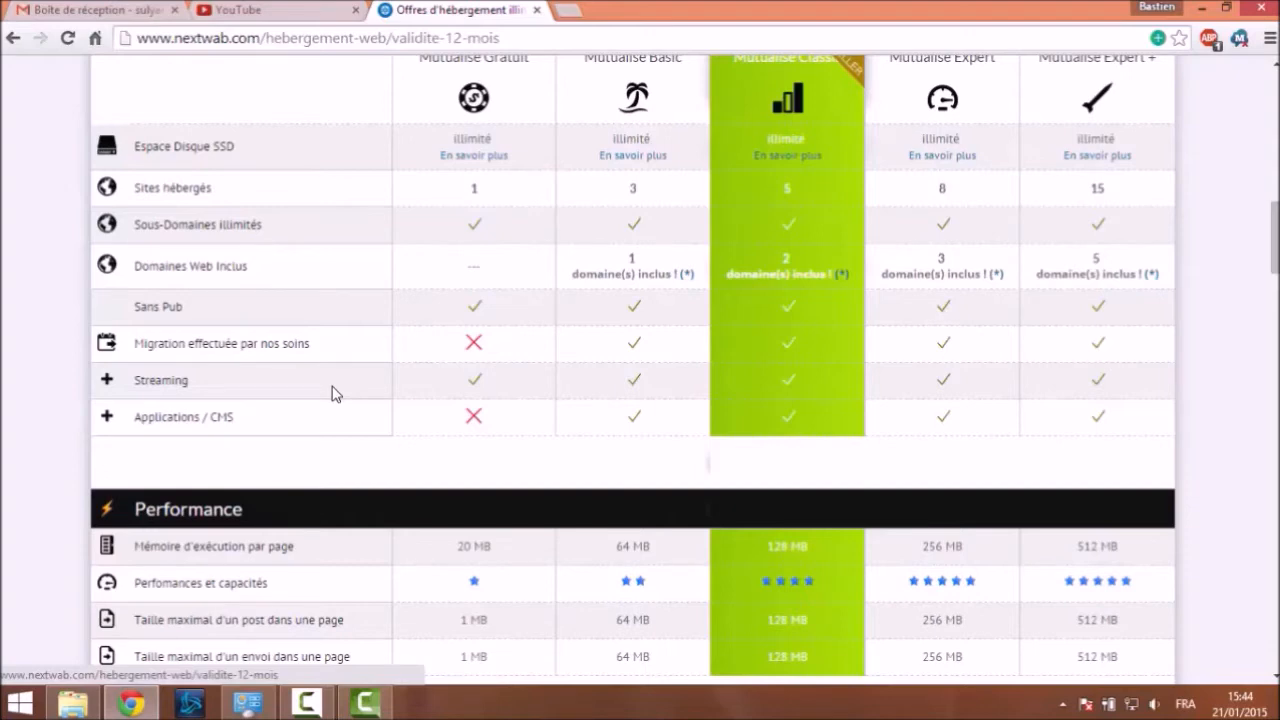
pyautogui.scroll(1, 380, 375)
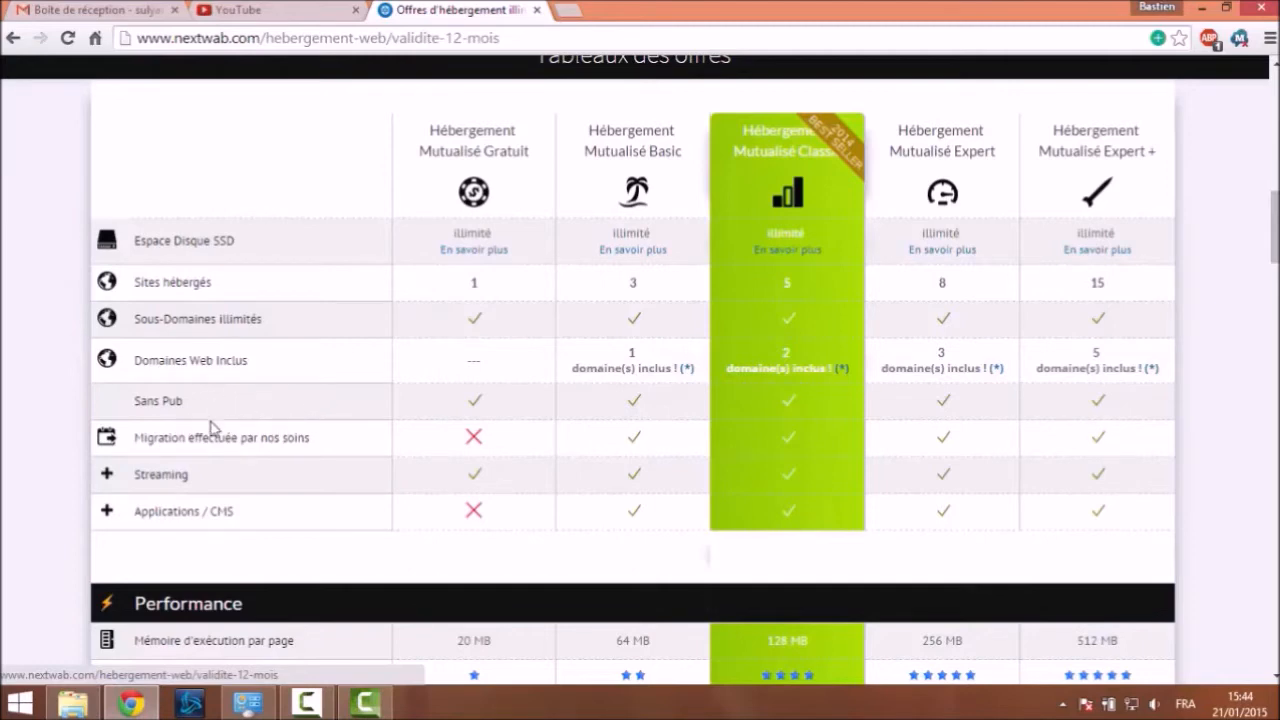
pyautogui.moveTo(187, 511); pyautogui.dragTo(157, 511)
# Scroll the comparison past Performance and MySQL to the FTP and E-Mails rows
pyautogui.scroll(-4, 262, 548)
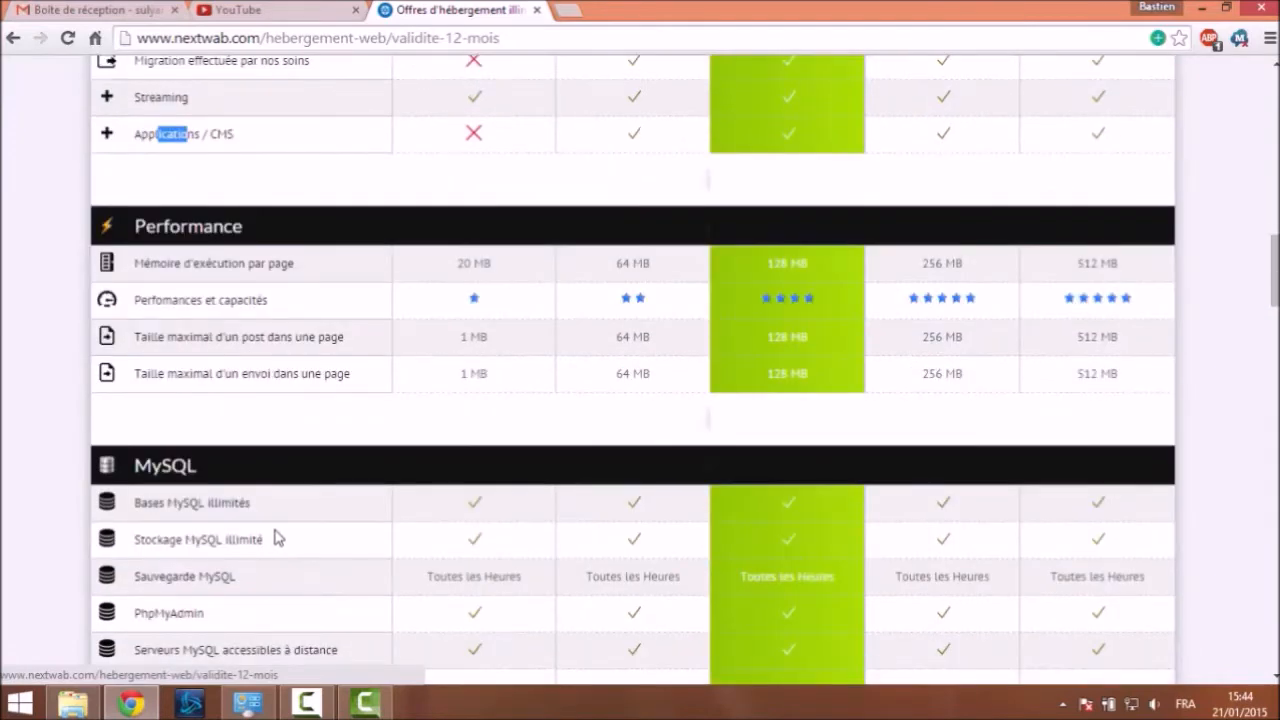
pyautogui.click(277, 430)
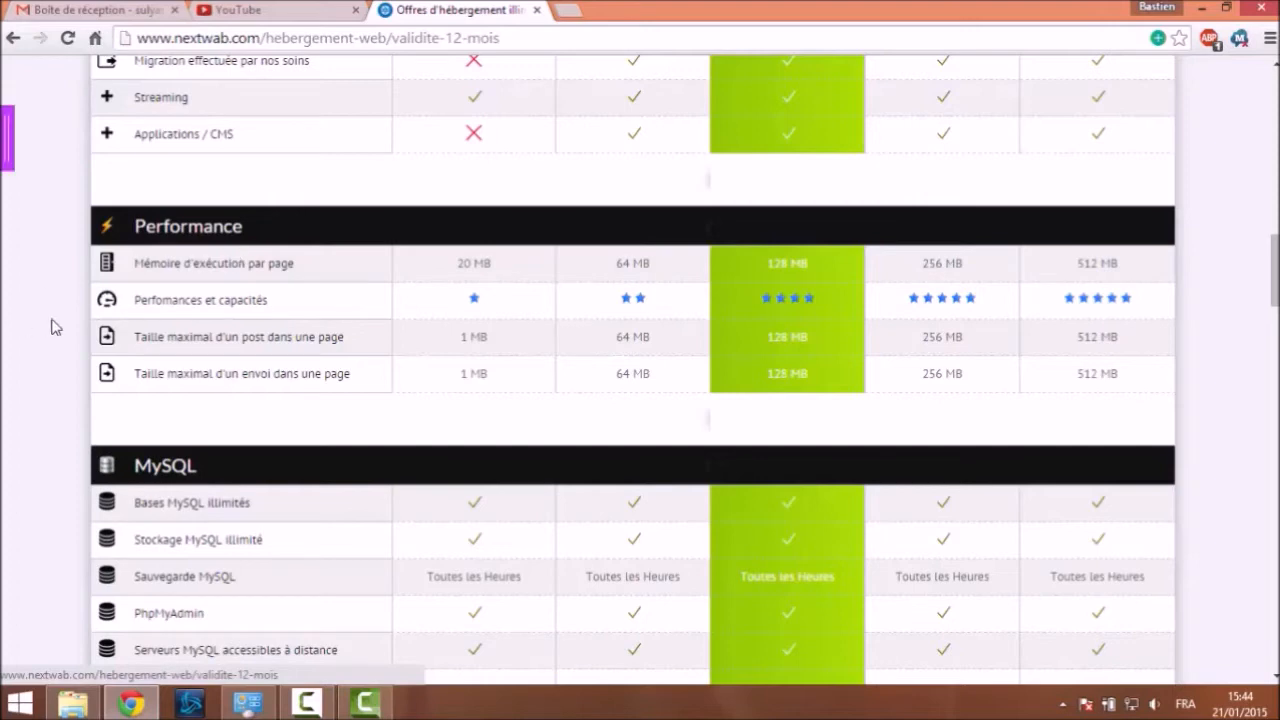
pyautogui.scroll(-3, 55, 327)
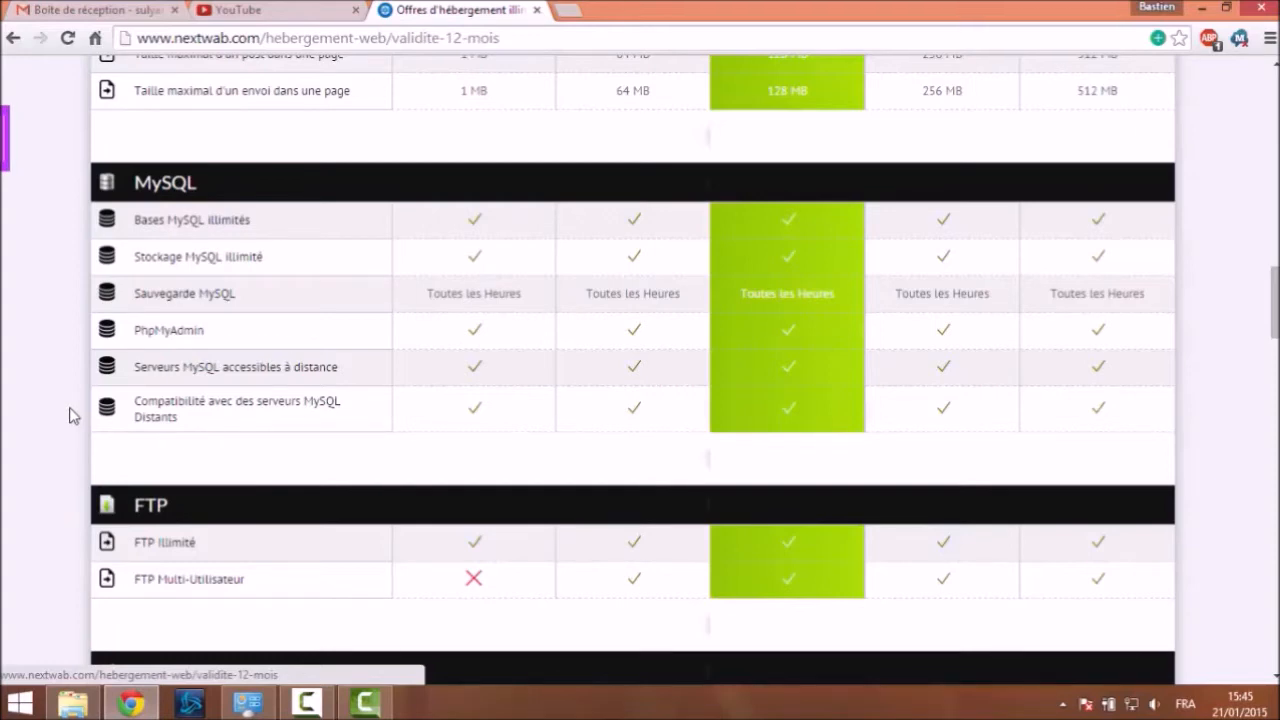
pyautogui.scroll(-4, 76, 365)
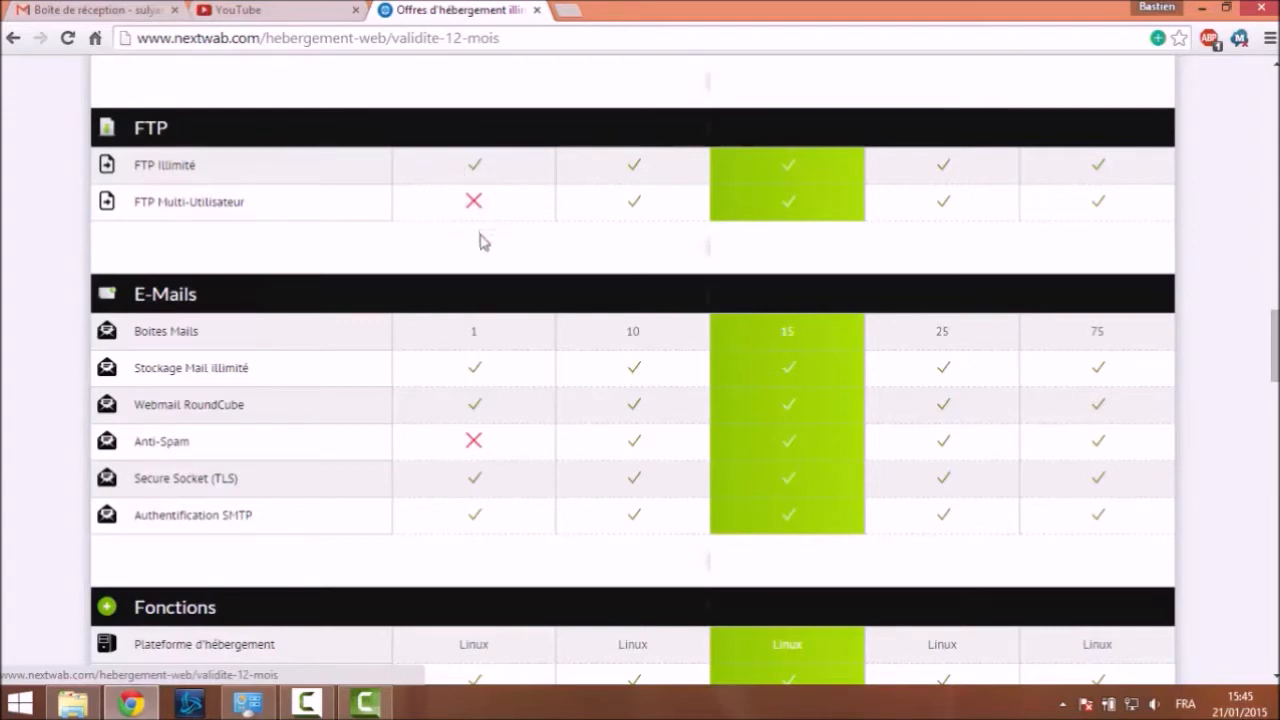
pyautogui.scroll(-1, 353, 215)
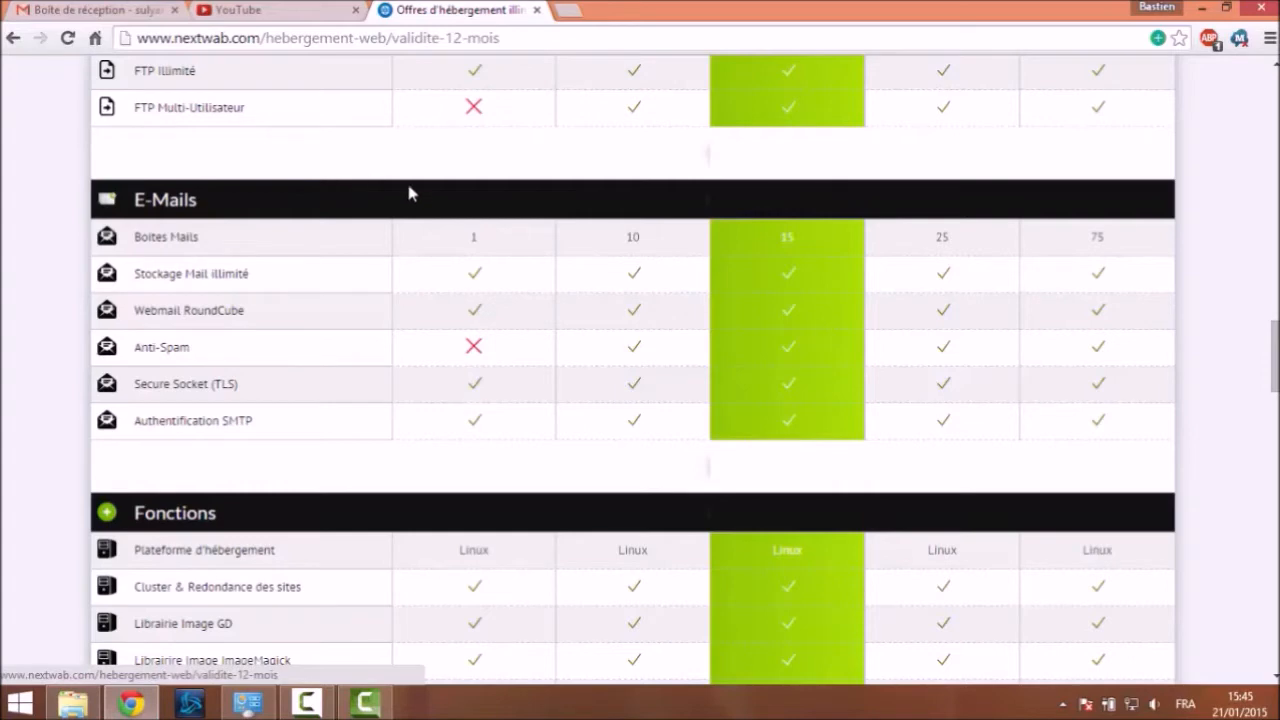
pyautogui.scroll(-1, 400, 190)
# Scroll past Fonctions to the Personnalisation and Sécurité rows of the offers table
pyautogui.scroll(-1, 365, 193)
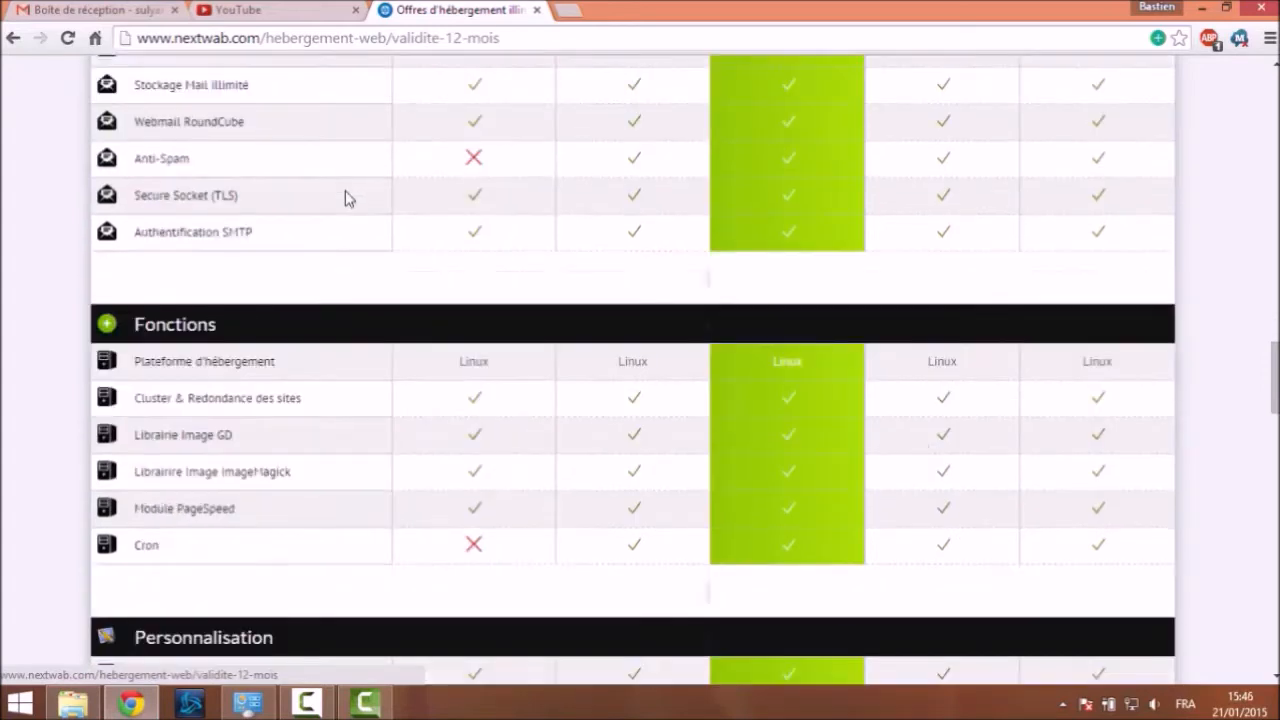
pyautogui.scroll(-1, 343, 198)
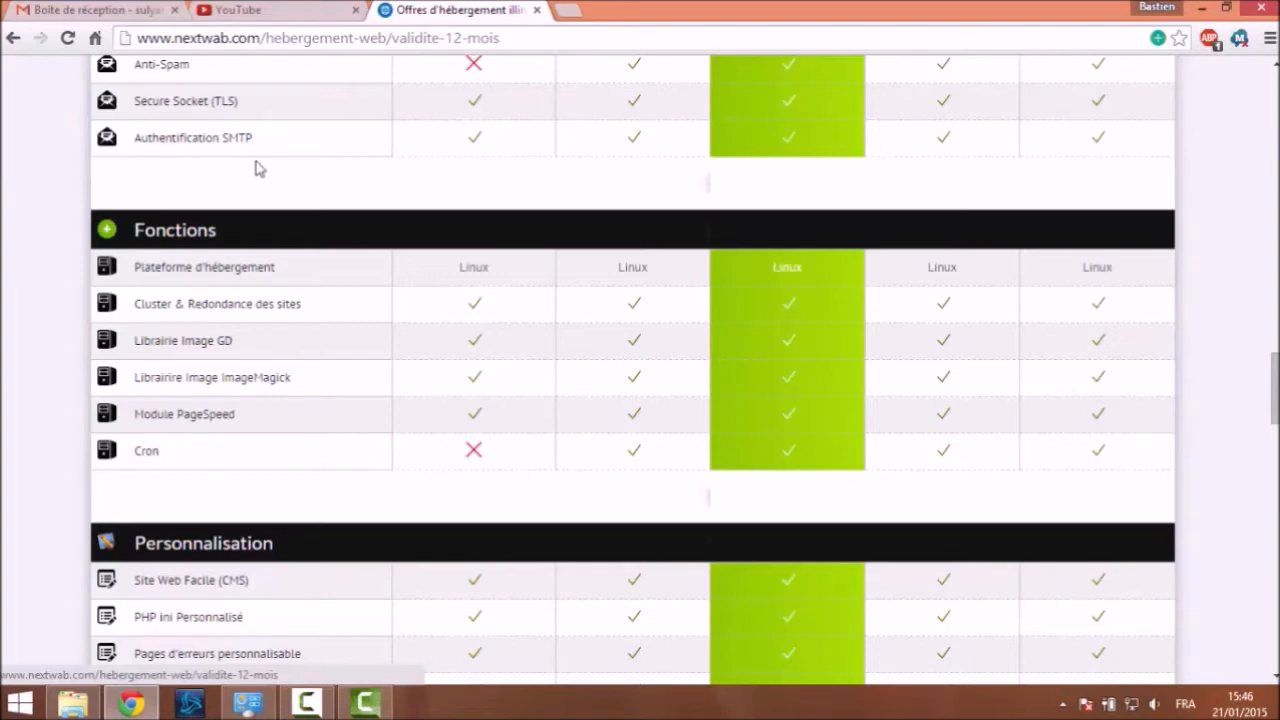
pyautogui.scroll(-1, 265, 172)
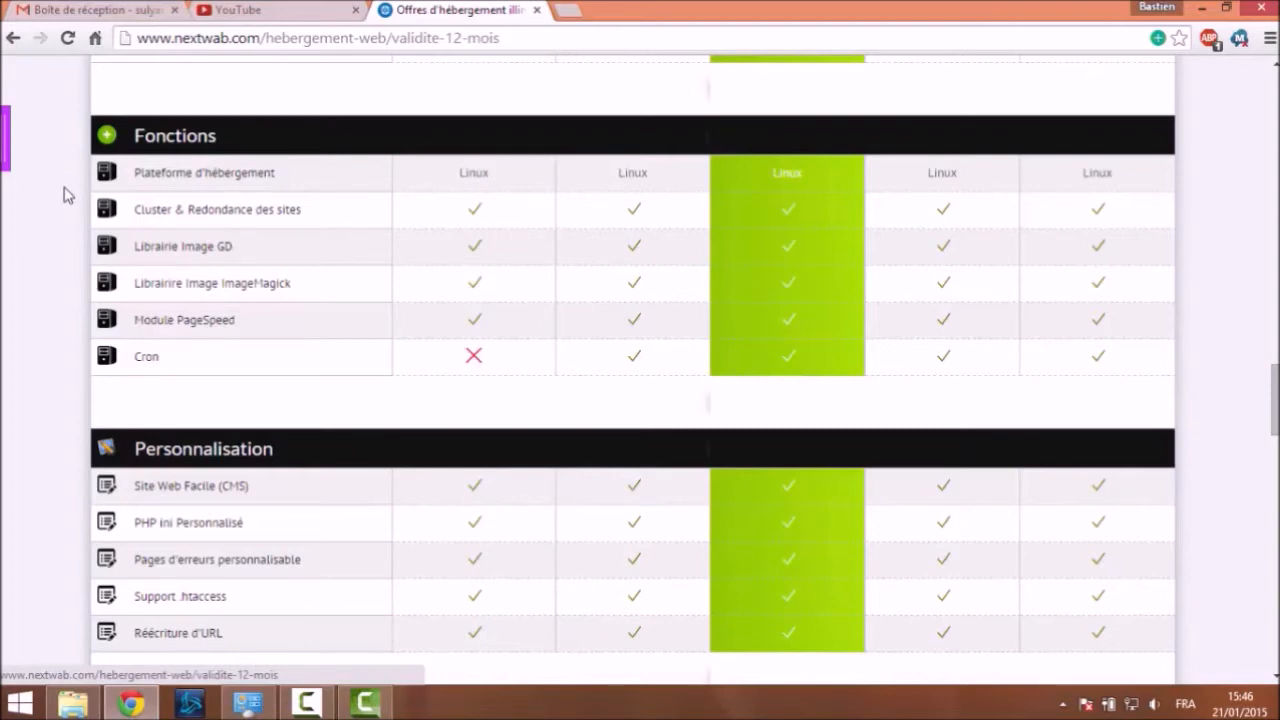
pyautogui.scroll(-4, 75, 218)
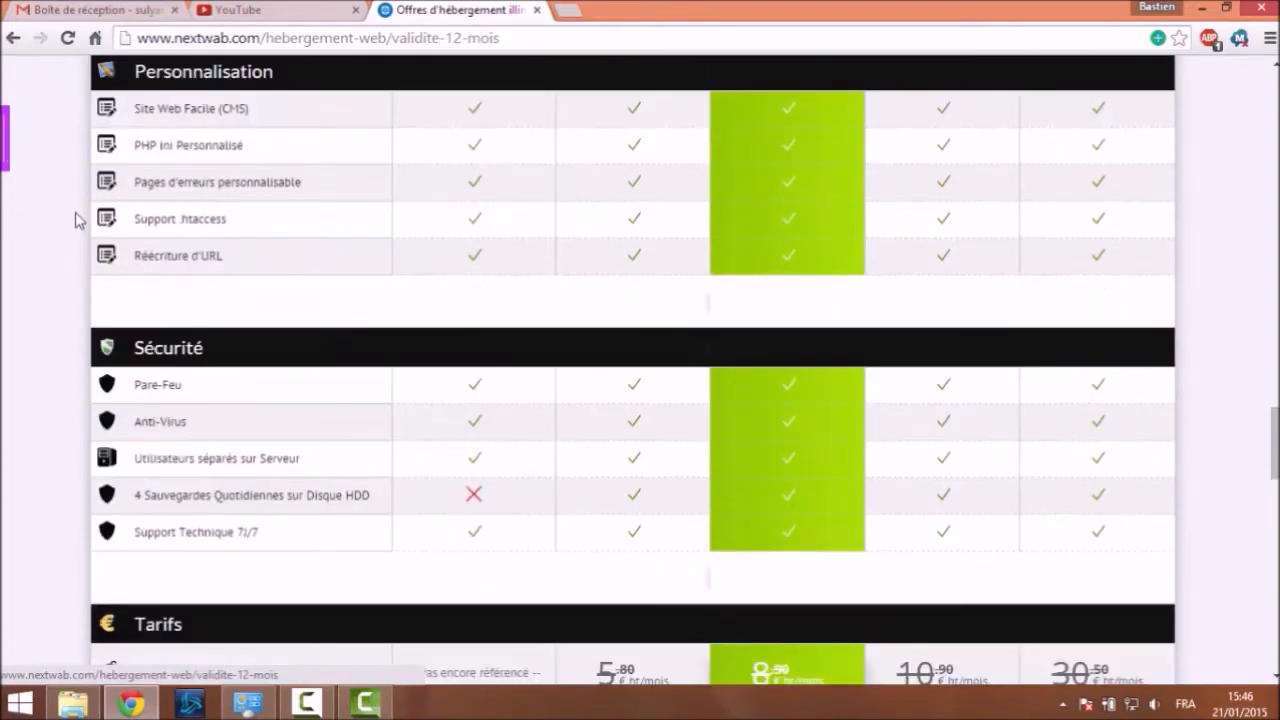
pyautogui.scroll(1, 76, 222)
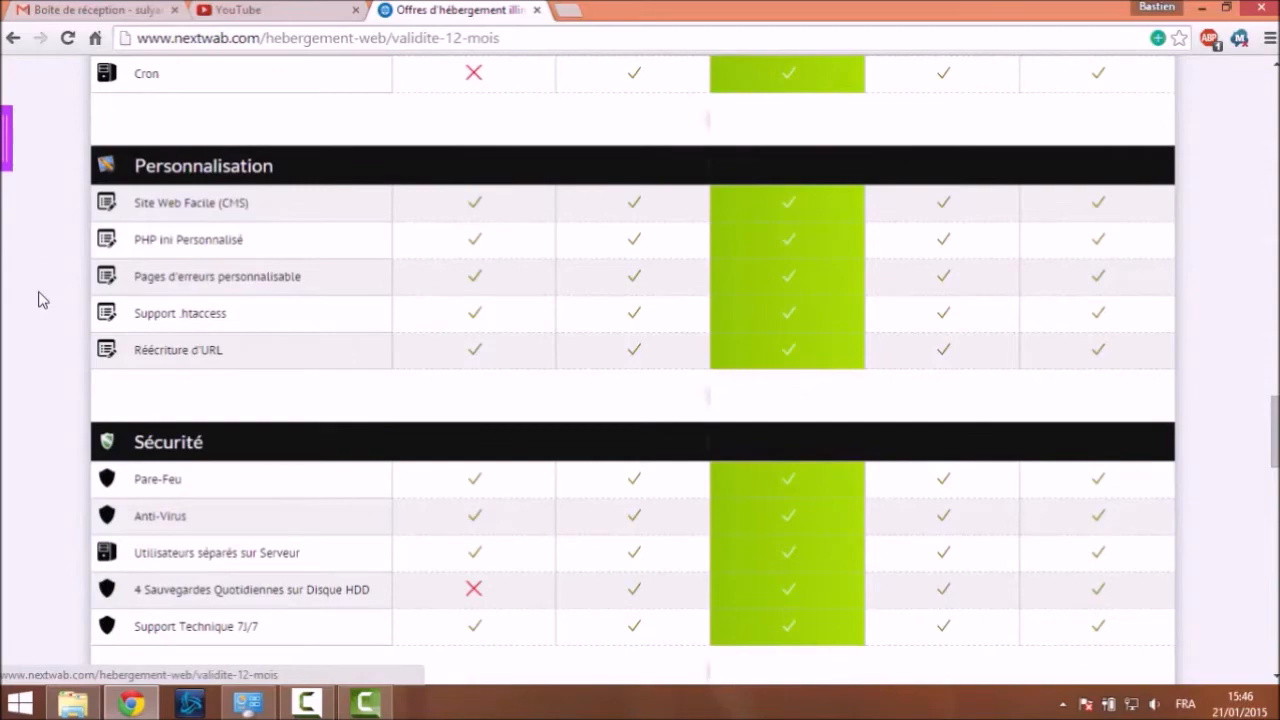
pyautogui.scroll(-2, 43, 297)
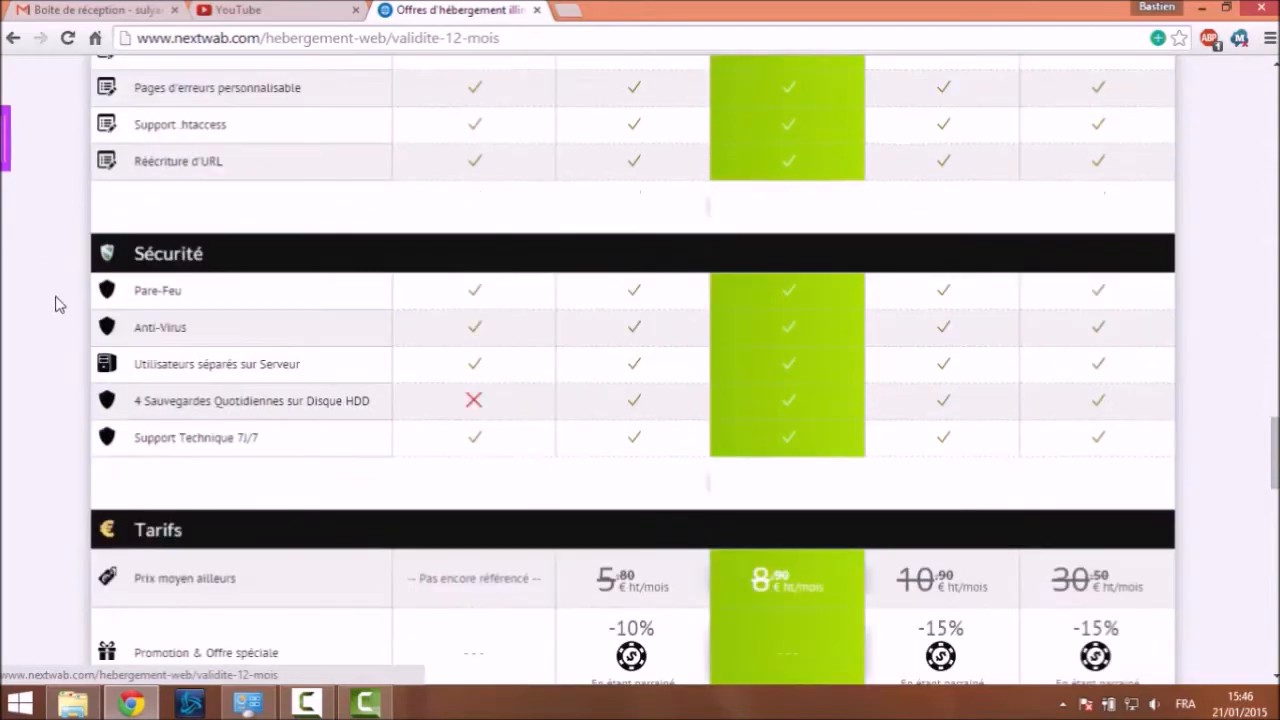
pyautogui.scroll(2, 60, 301)
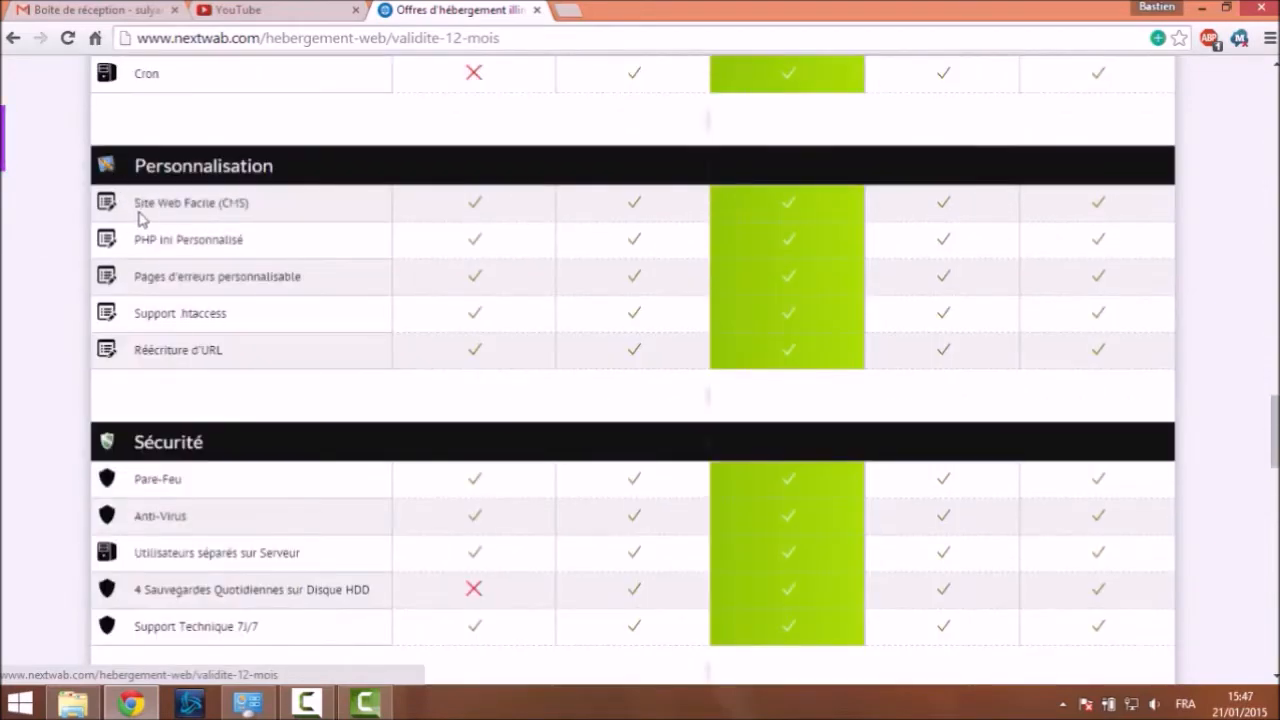
# Scroll to the Tarifs table listing 0.00, 2.99, 3.70, 5.90 and 9.00 € monthly prices
pyautogui.moveTo(456, 207); pyautogui.dragTo(486, 203)
pyautogui.click(490, 204)
pyautogui.scroll(-3, 155, 218)
pyautogui.scroll(1, 180, 212)
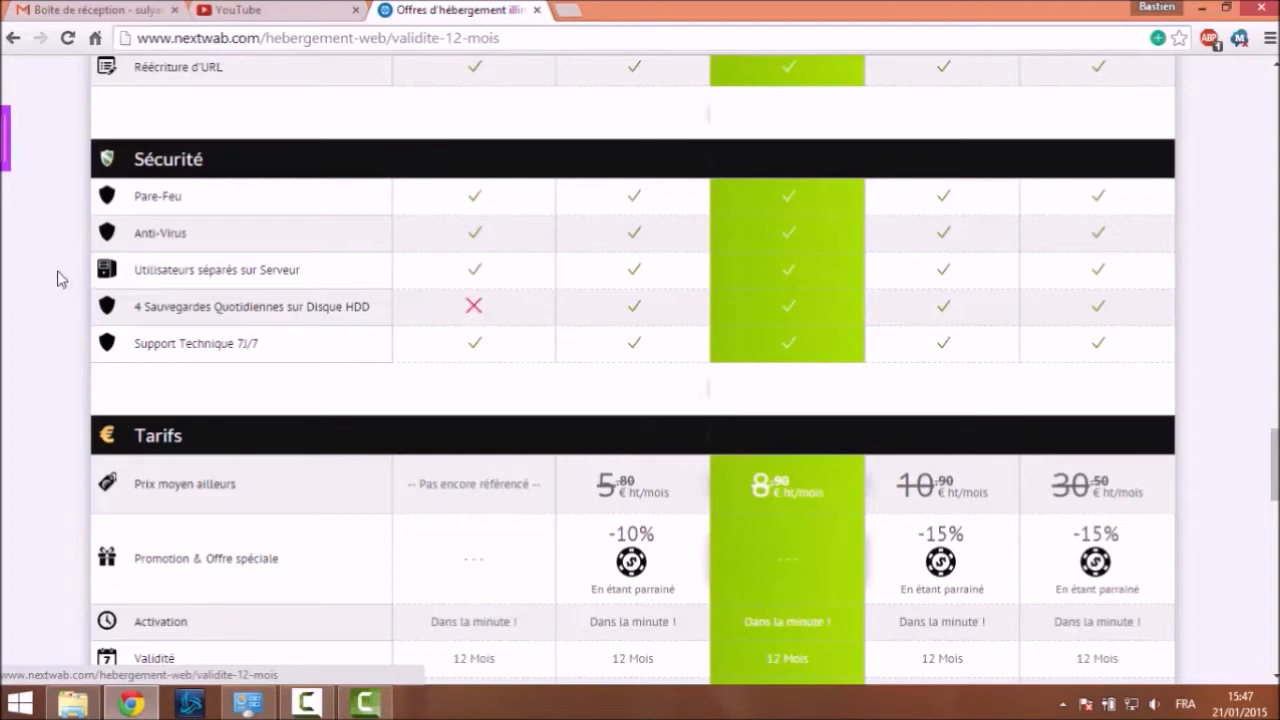
pyautogui.scroll(-2, 60, 278)
pyautogui.moveTo(154, 157); pyautogui.dragTo(223, 157)
pyautogui.click(231, 184)
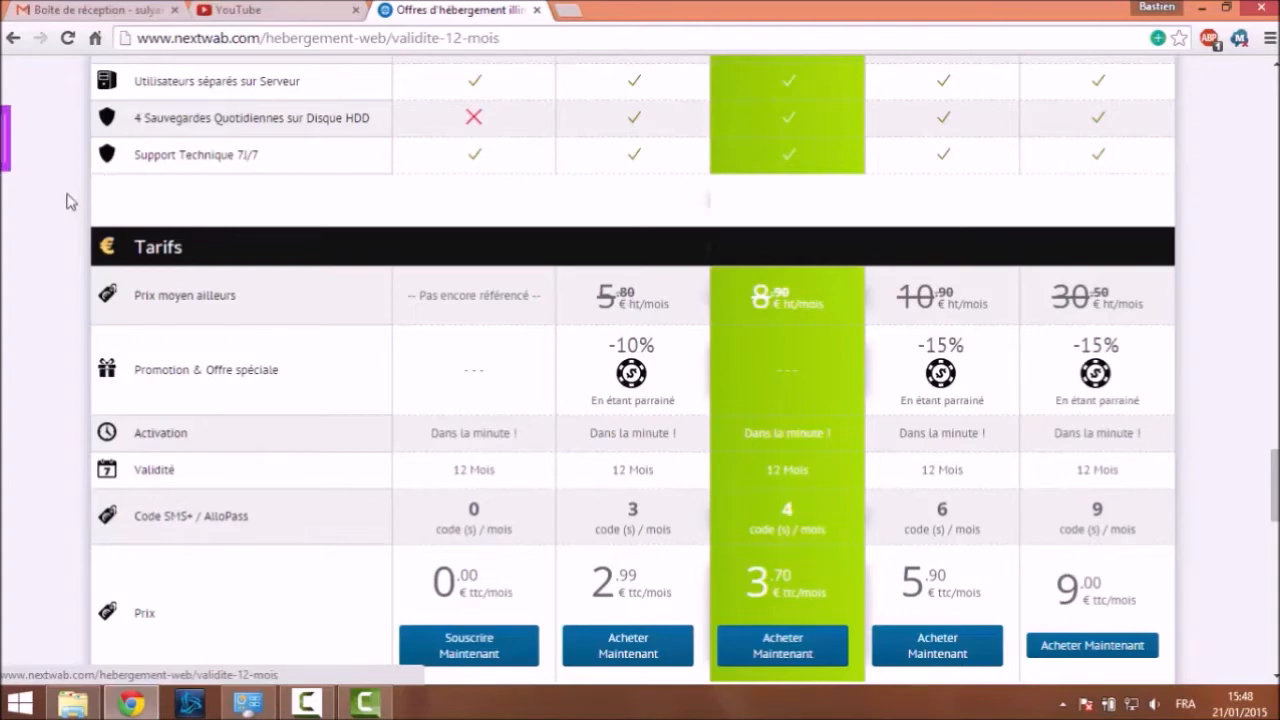
pyautogui.scroll(-1, 70, 203)
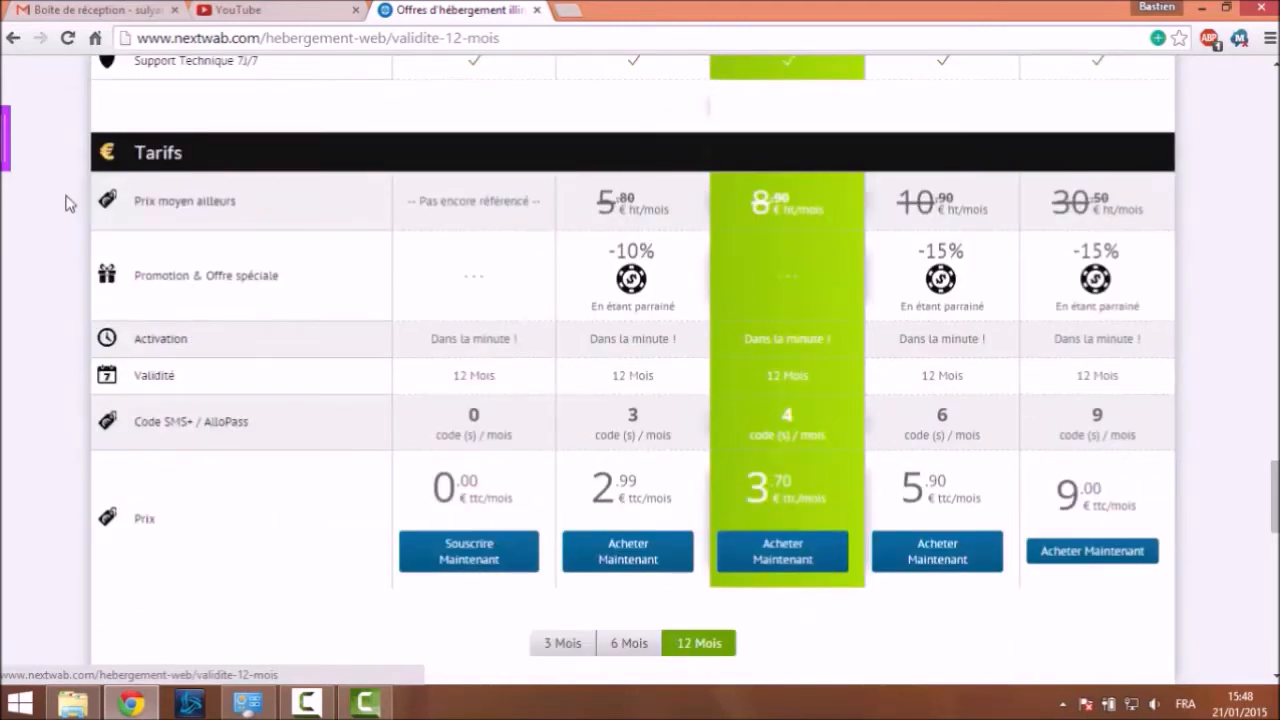
pyautogui.moveTo(432, 202); pyautogui.dragTo(502, 182)
pyautogui.click(502, 184)
# Scroll back up through the offers table to the top of the page
pyautogui.scroll(5, 197, 530)
pyautogui.scroll(7, 197, 530)
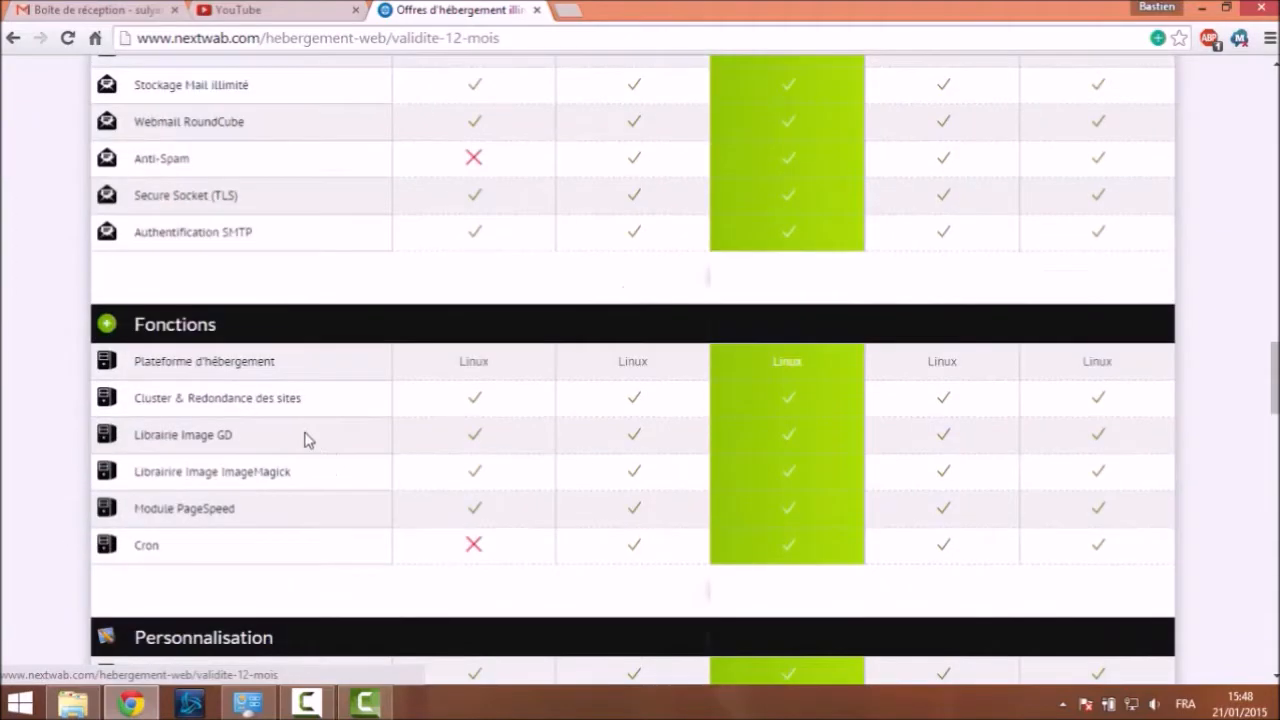
pyautogui.scroll(-10, 341, 398)
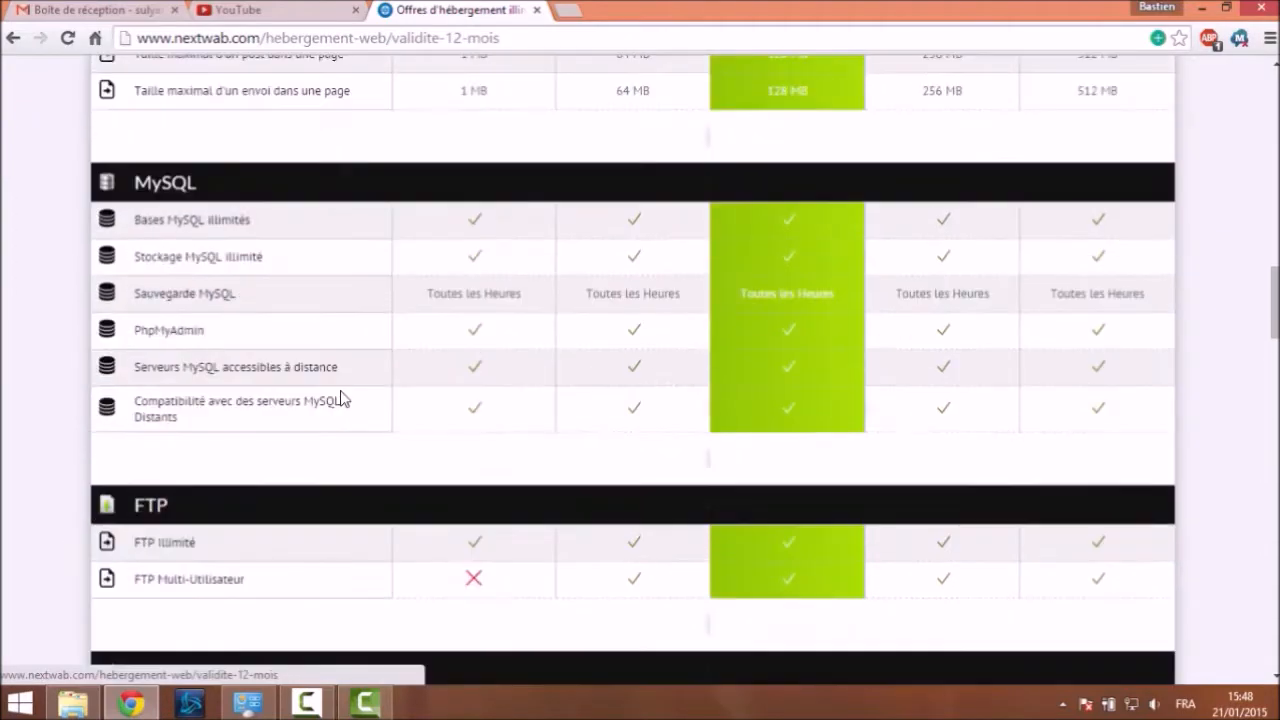
pyautogui.scroll(1, 341, 398)
pyautogui.scroll(3, 337, 394)
pyautogui.scroll(2, 337, 394)
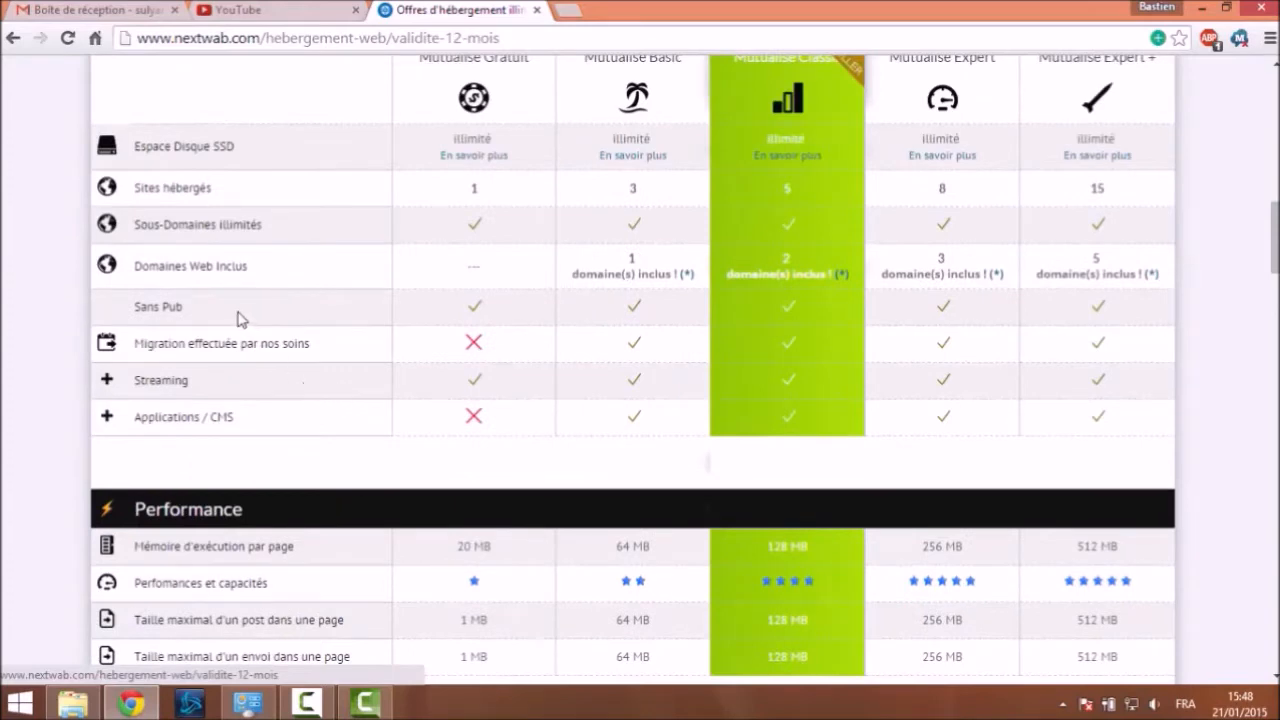
pyautogui.scroll(4, 208, 322)
pyautogui.scroll(-3, 208, 322)
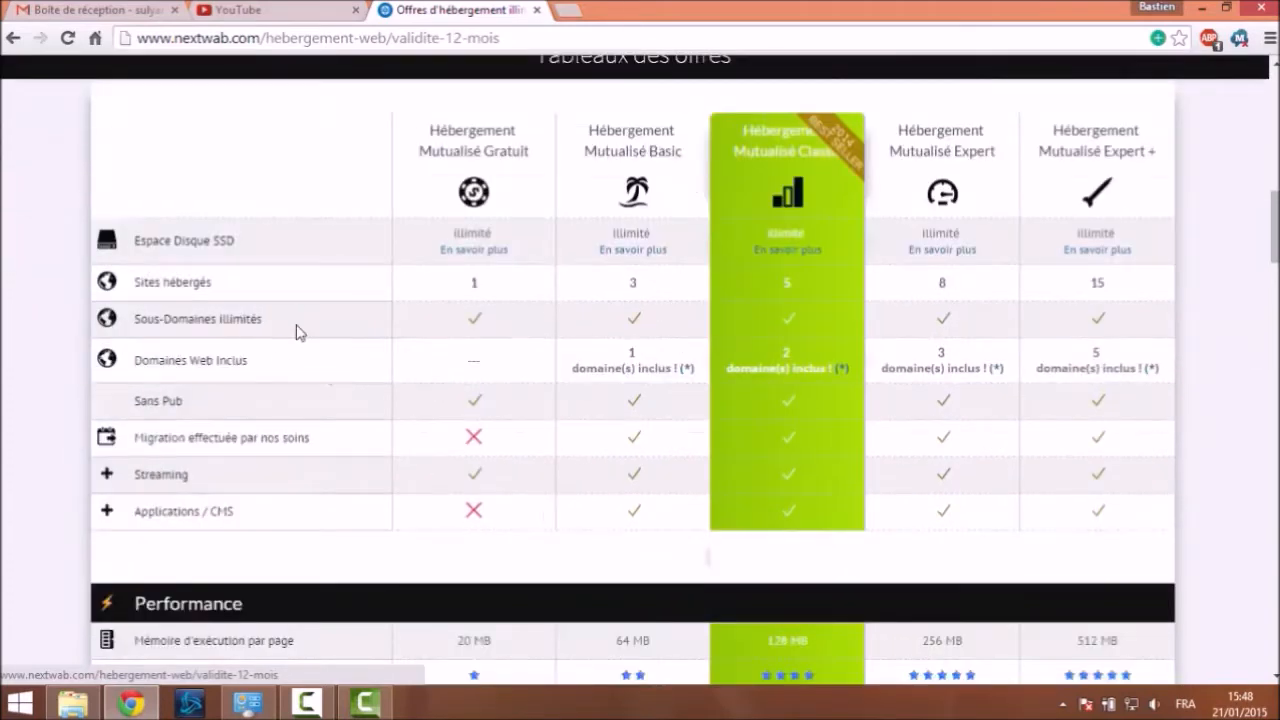
pyautogui.scroll(15, 300, 320)
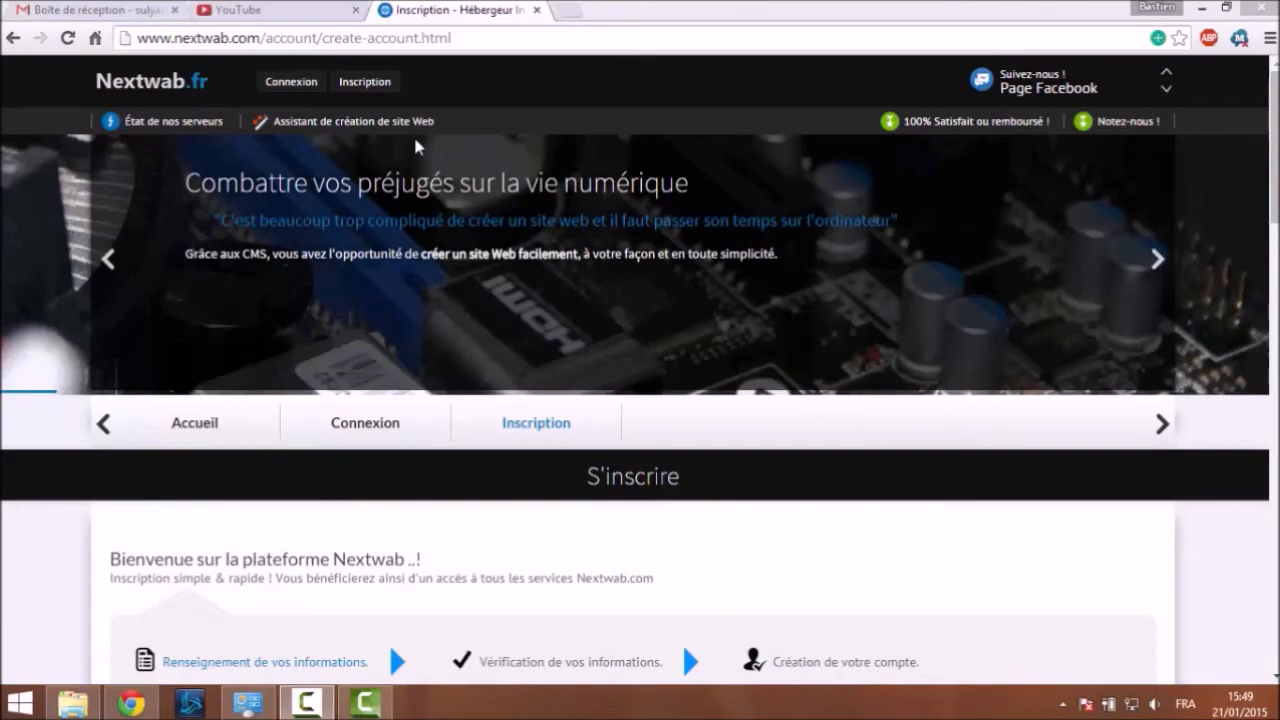
pyautogui.click(377, 88)
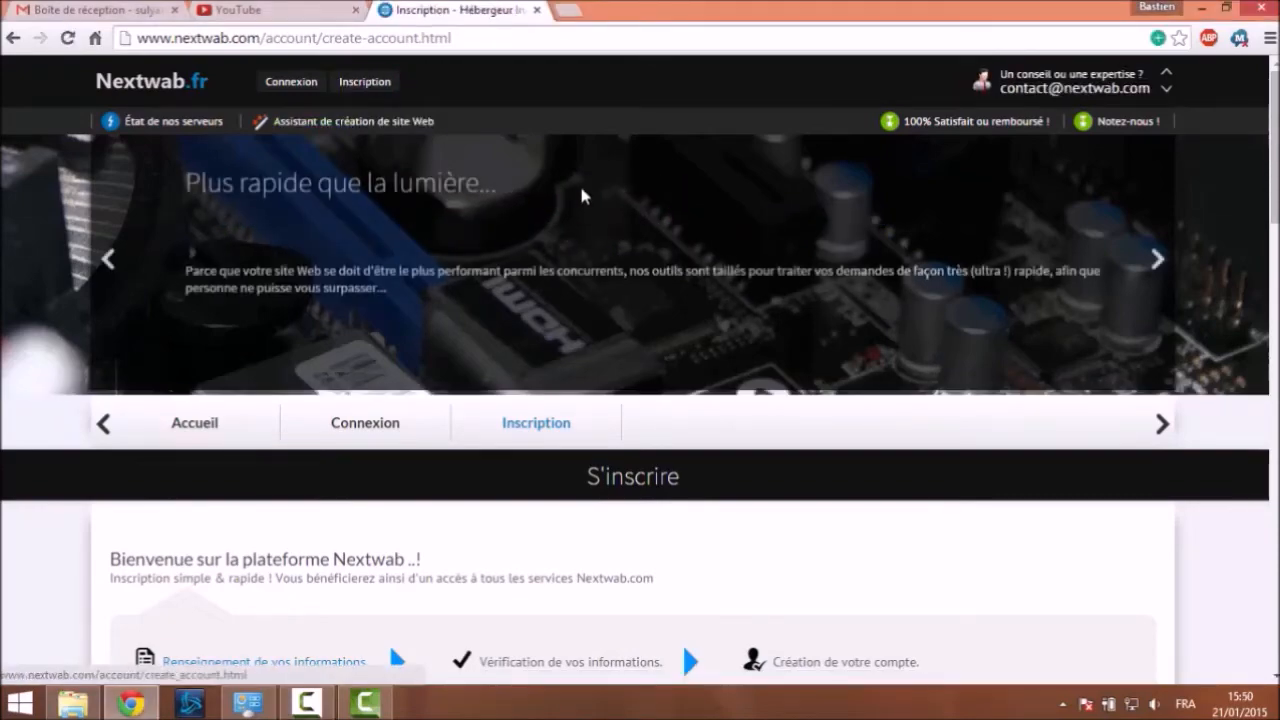
pyautogui.scroll(-6, 575, 200)
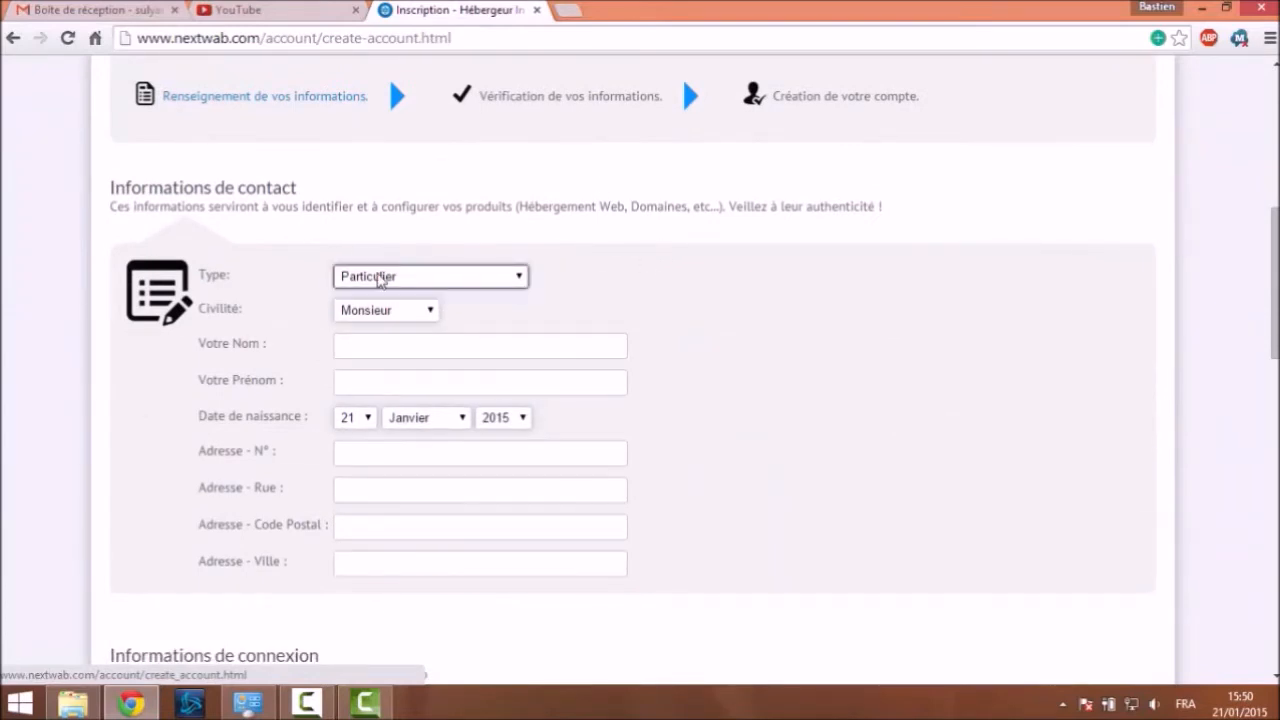
pyautogui.scroll(-3, 563, 183)
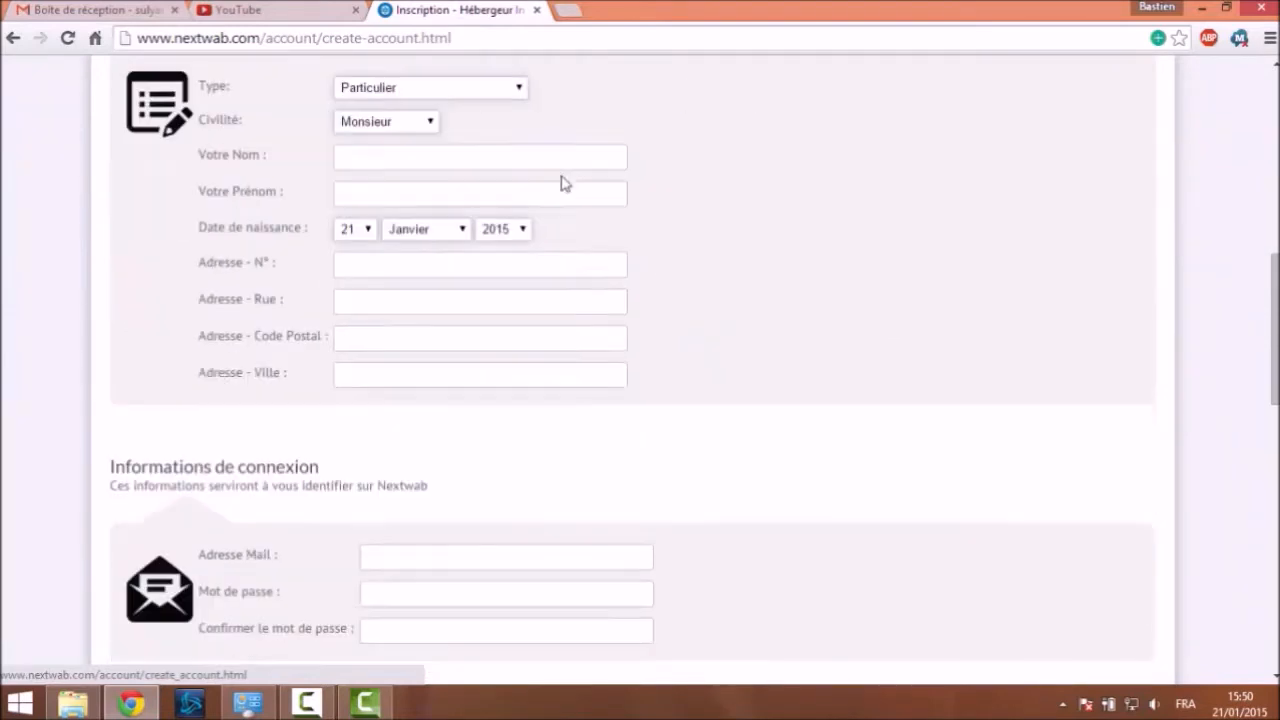
pyautogui.scroll(2, 563, 174)
# Pick an account type and enter the last and first names using saved suggestions
pyautogui.click(494, 182)
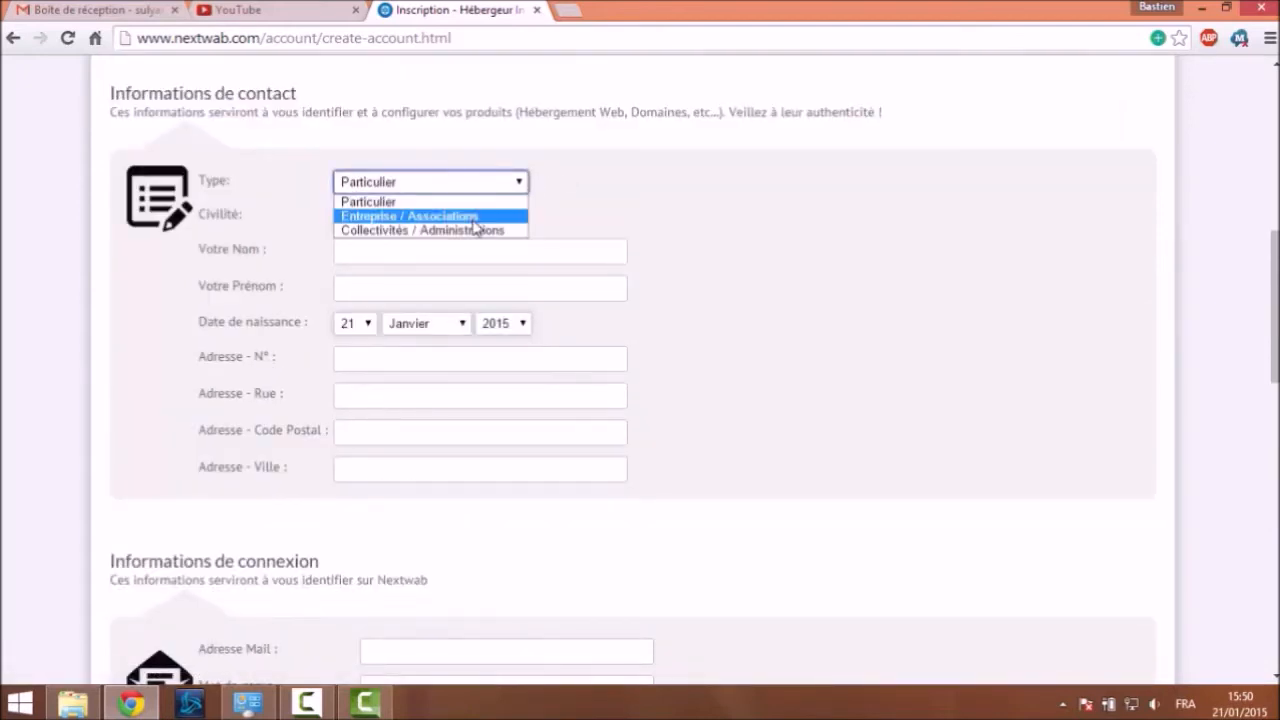
pyautogui.click(474, 218)
pyautogui.click(459, 253)
pyautogui.click(459, 255)
pyautogui.write("C'est")
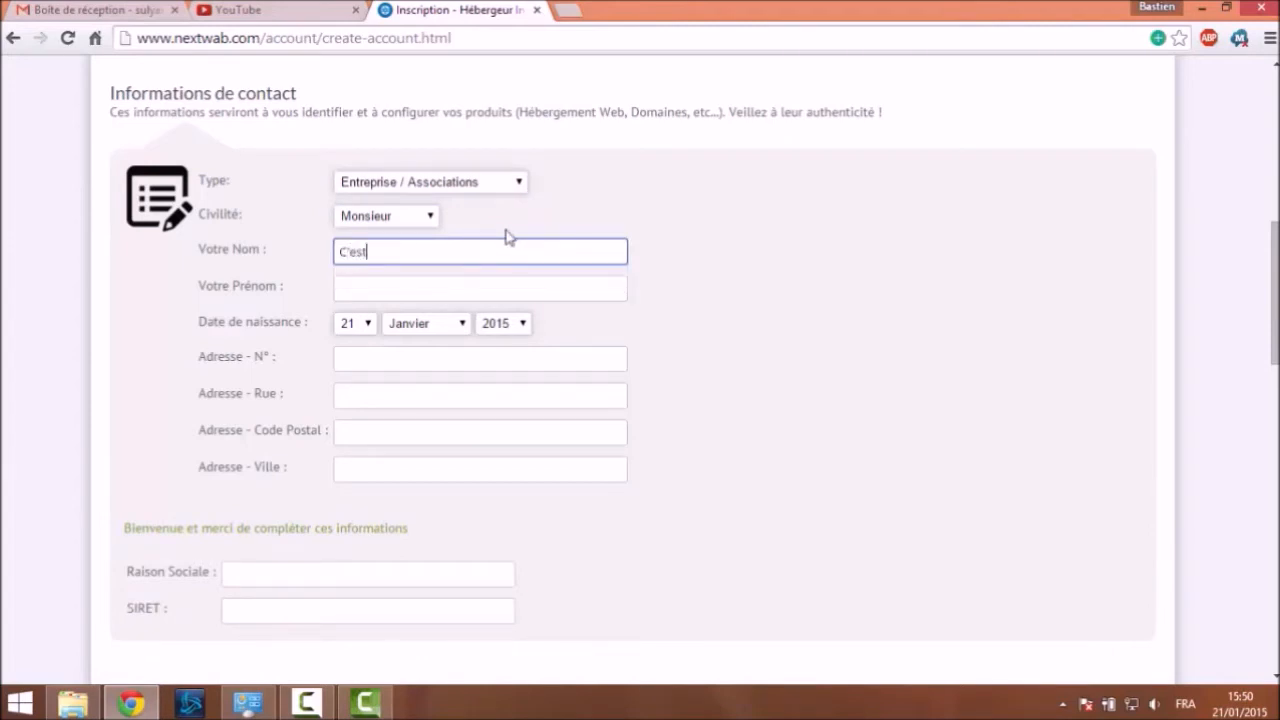
pyautogui.click(490, 287)
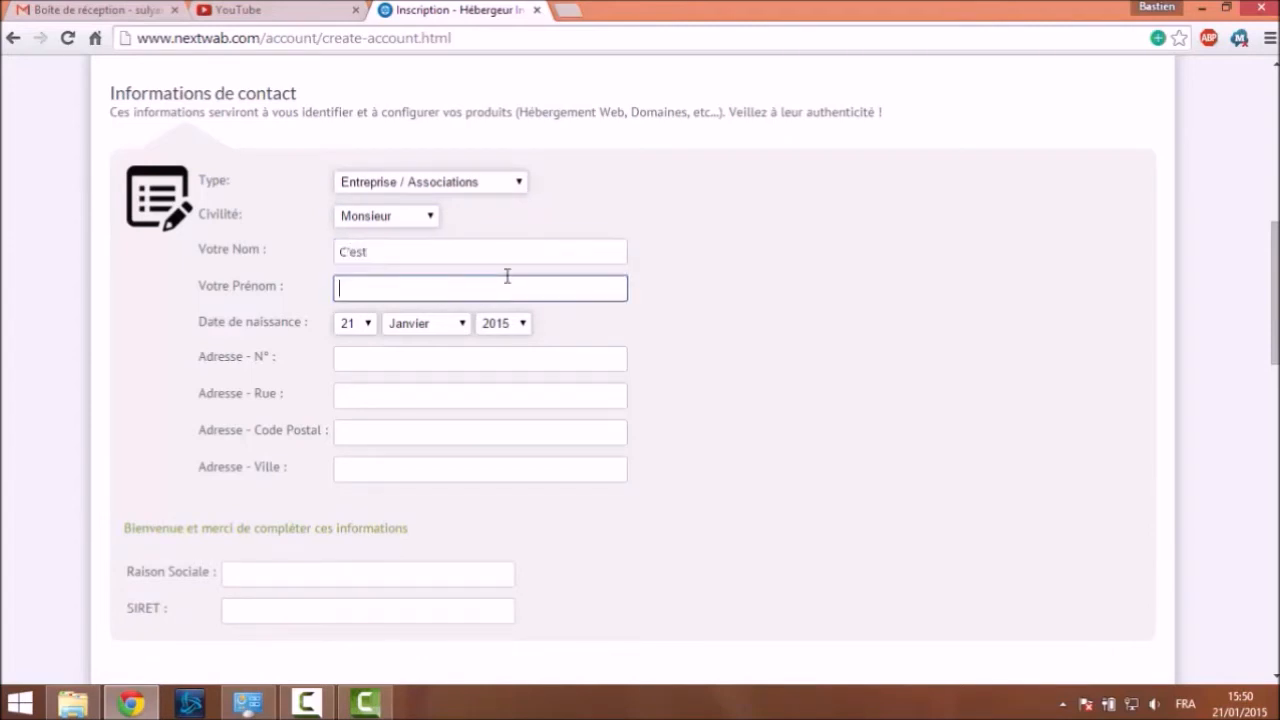
pyautogui.write('Bast')
# Set the birth date with the day, month and year dropdowns
pyautogui.click(362, 325)
pyautogui.click(355, 551)
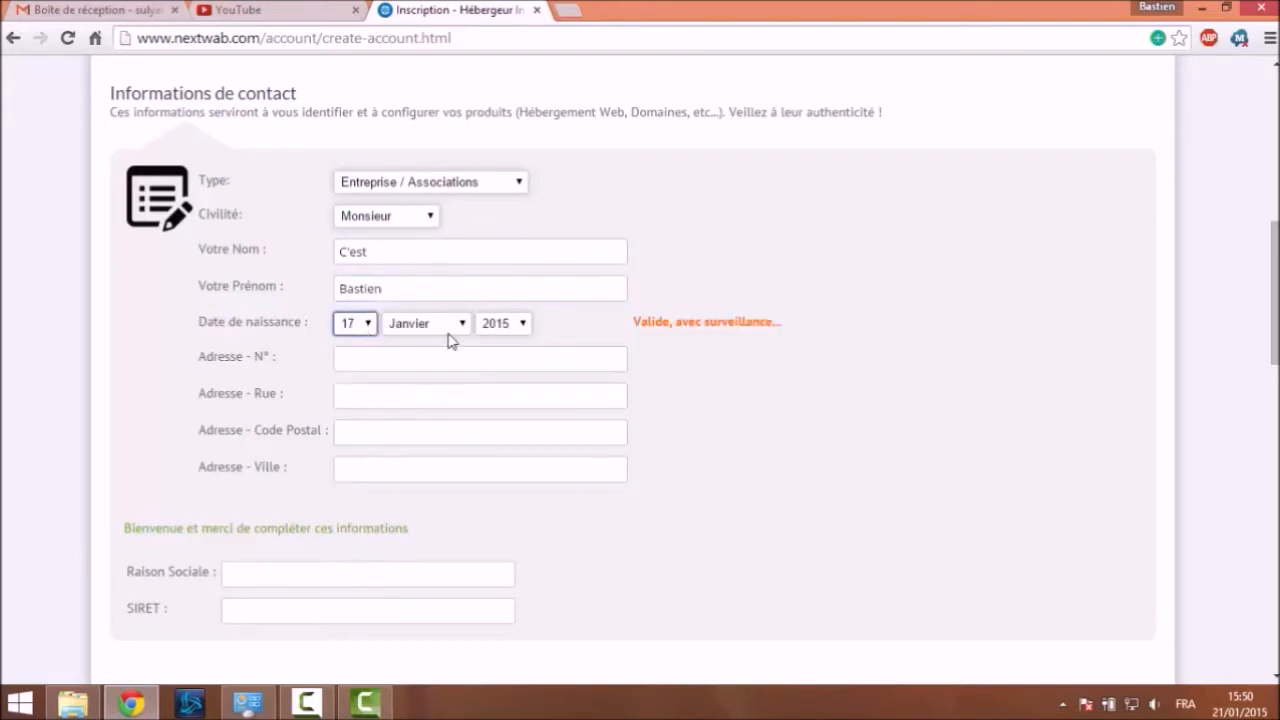
pyautogui.click(448, 328)
pyautogui.click(425, 416)
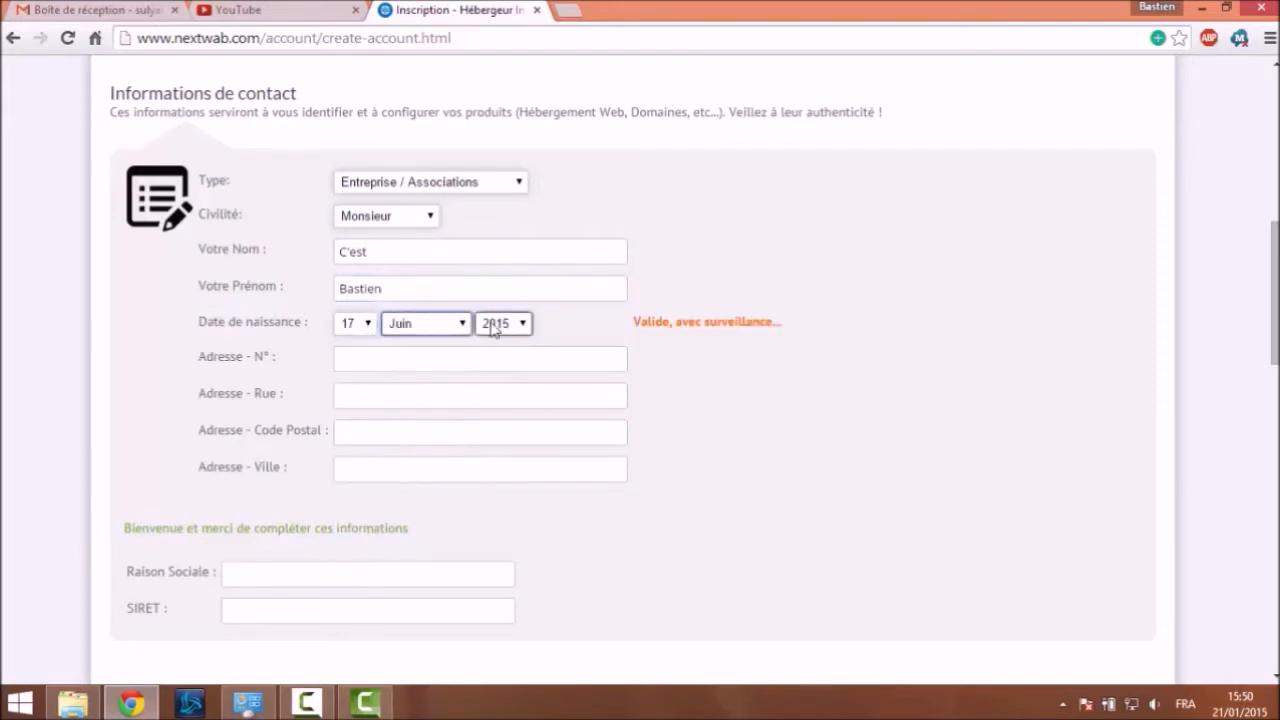
pyautogui.click(493, 325)
pyautogui.moveTo(523, 565); pyautogui.dragTo(528, 541)
pyautogui.click(497, 526)
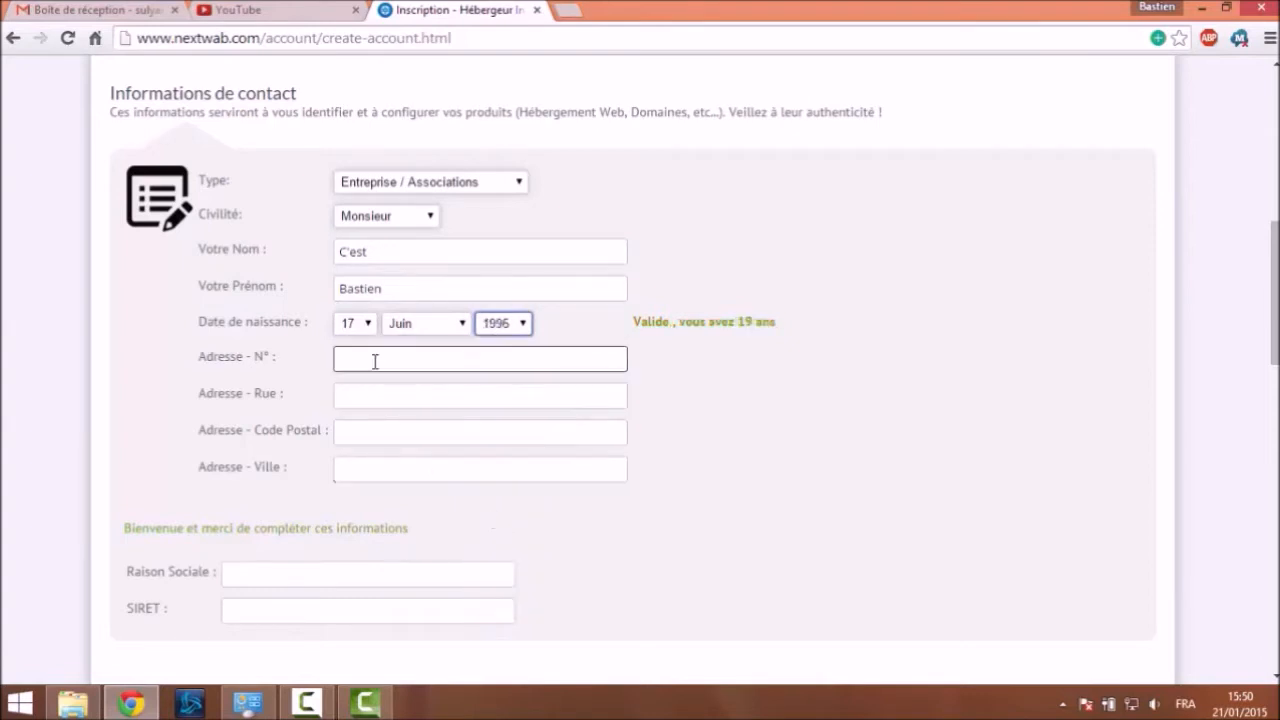
# Enter the street number and accept the saved street name suggestion
pyautogui.scroll(-1, 299, 365)
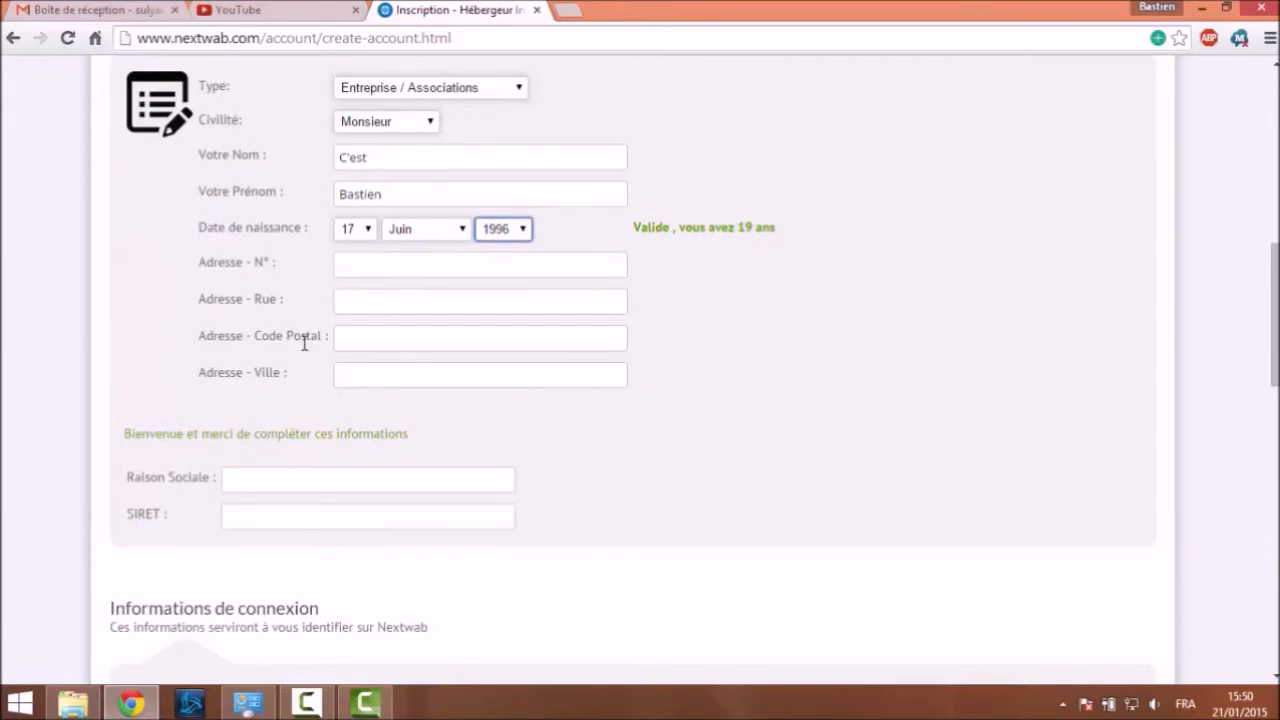
pyautogui.scroll(-2, 246, 285)
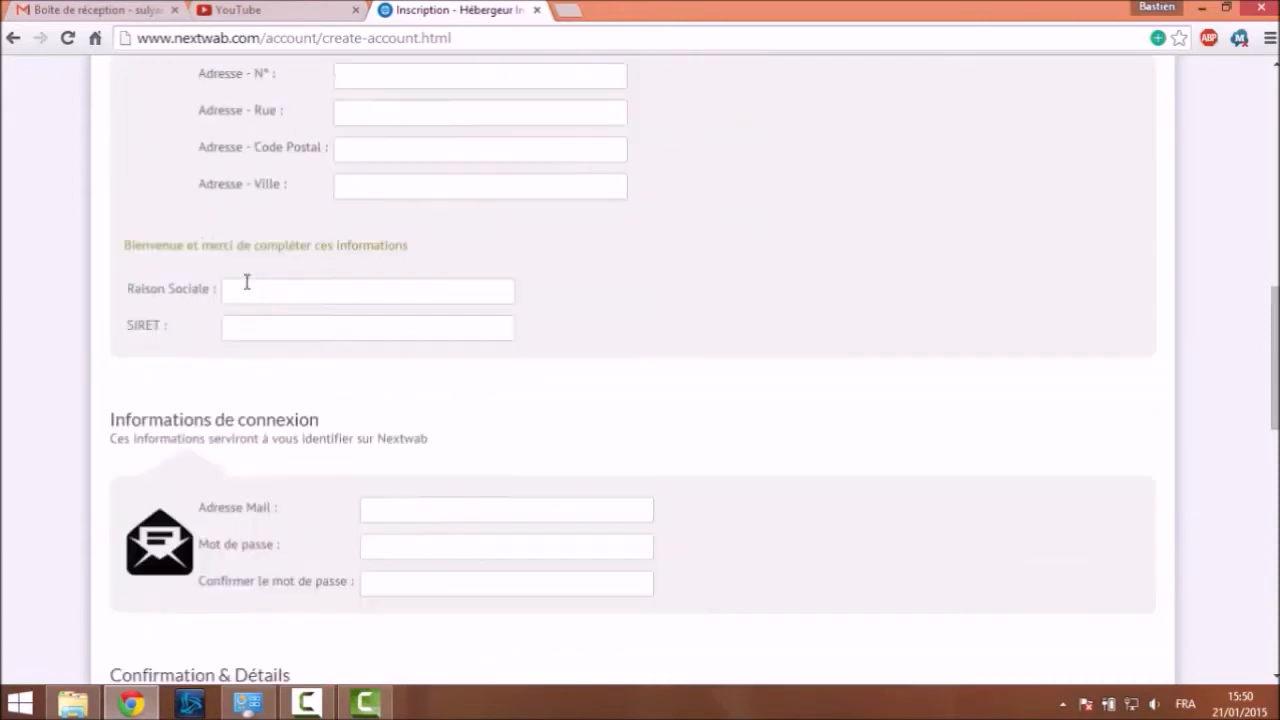
pyautogui.scroll(-2, 243, 289)
pyautogui.scroll(5, 251, 280)
pyautogui.scroll(-8, 263, 280)
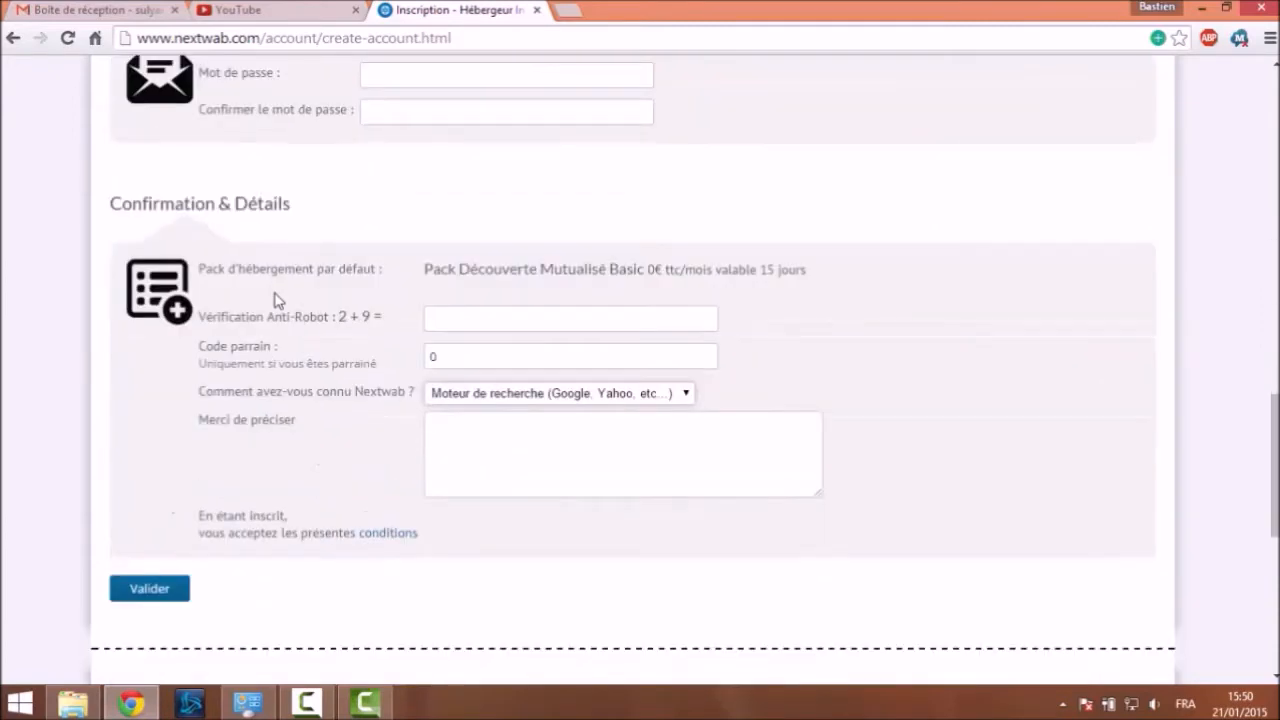
pyautogui.scroll(11, 278, 300)
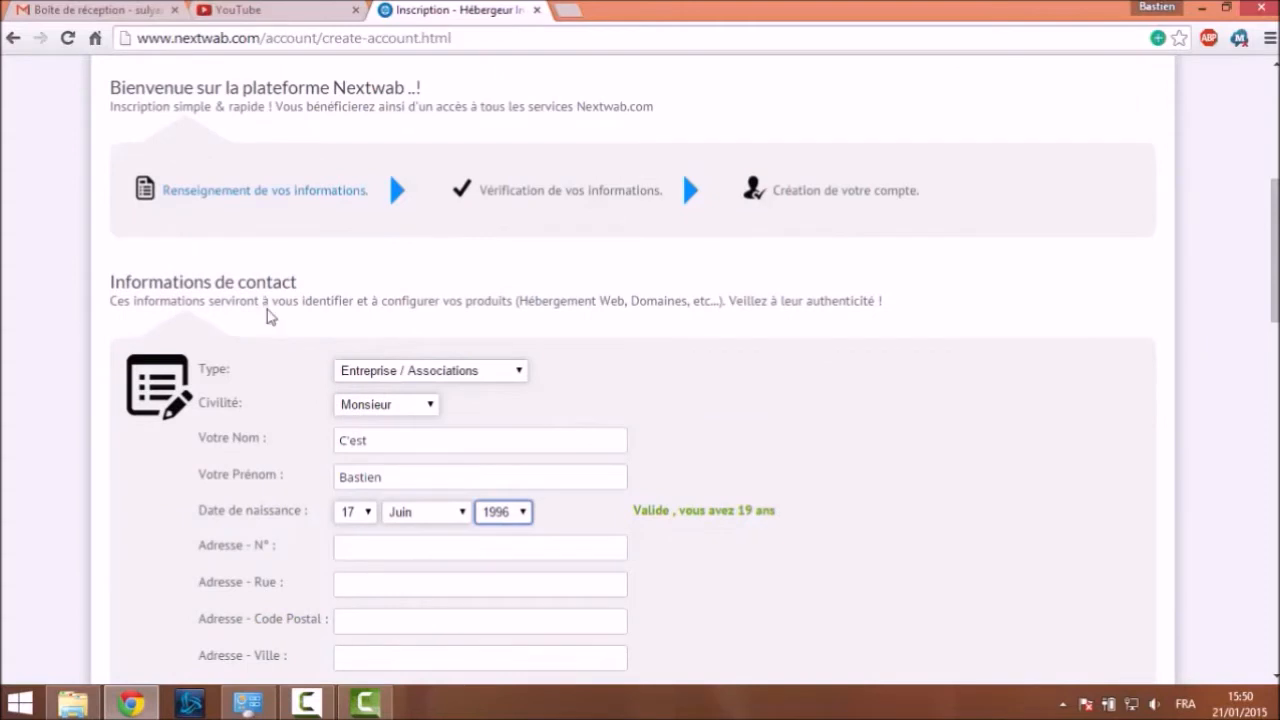
pyautogui.scroll(-2, 266, 305)
pyautogui.click(376, 357)
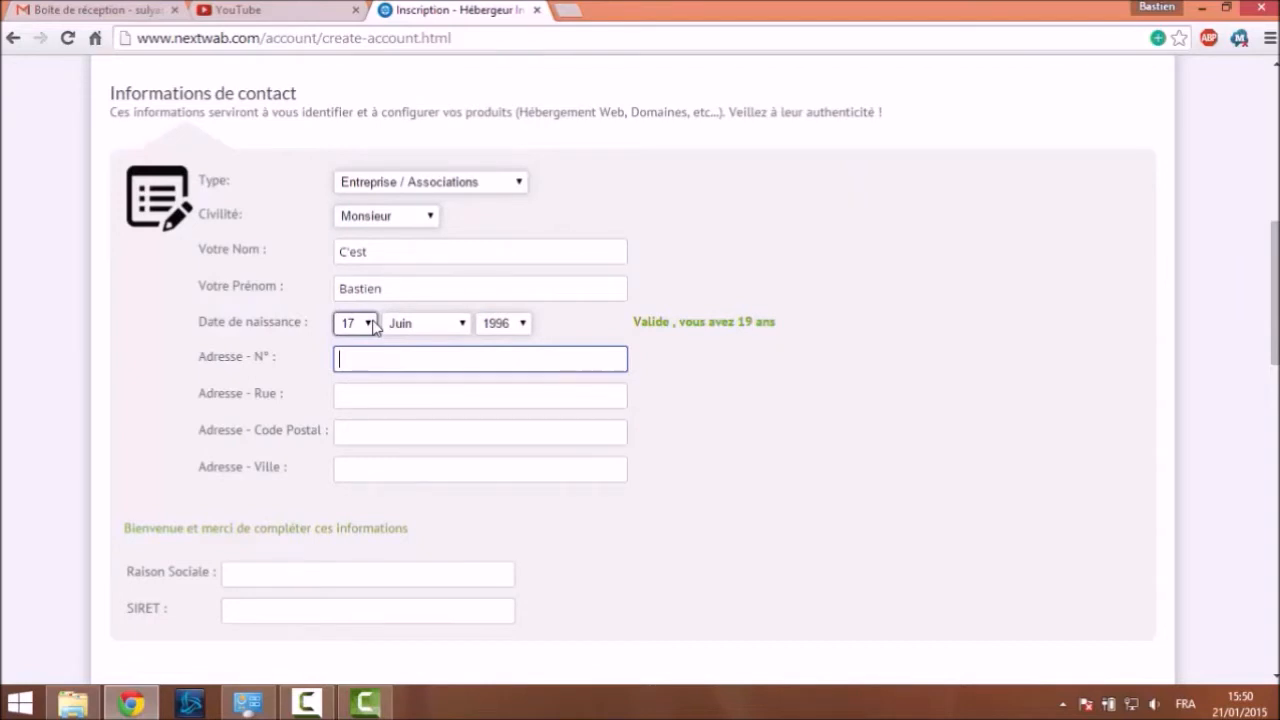
pyautogui.press('Tab')
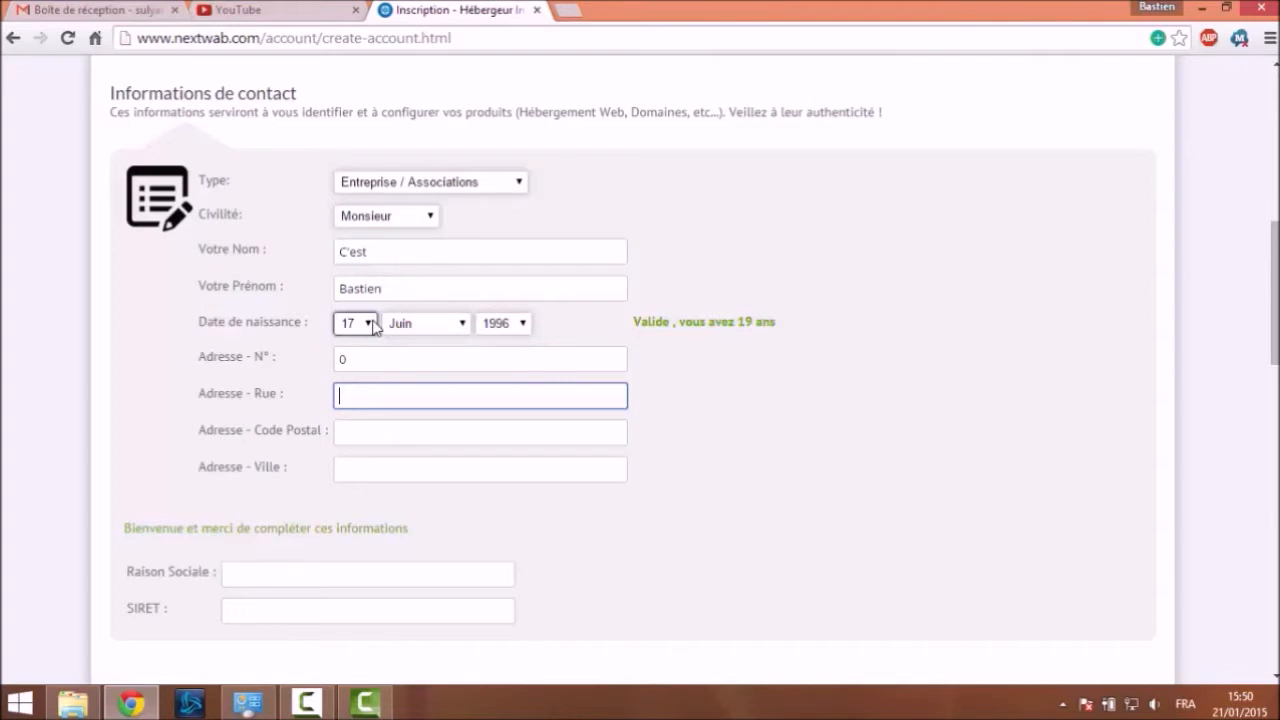
pyautogui.write('rue')
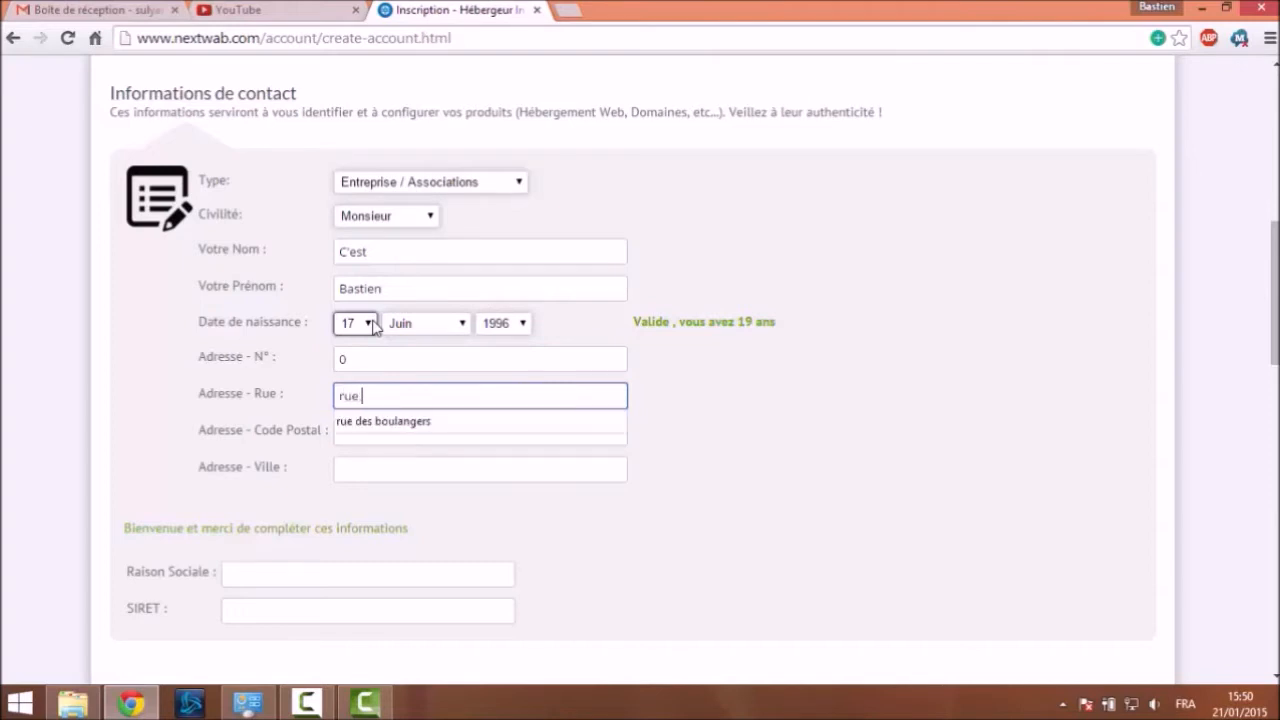
pyautogui.press('Down')
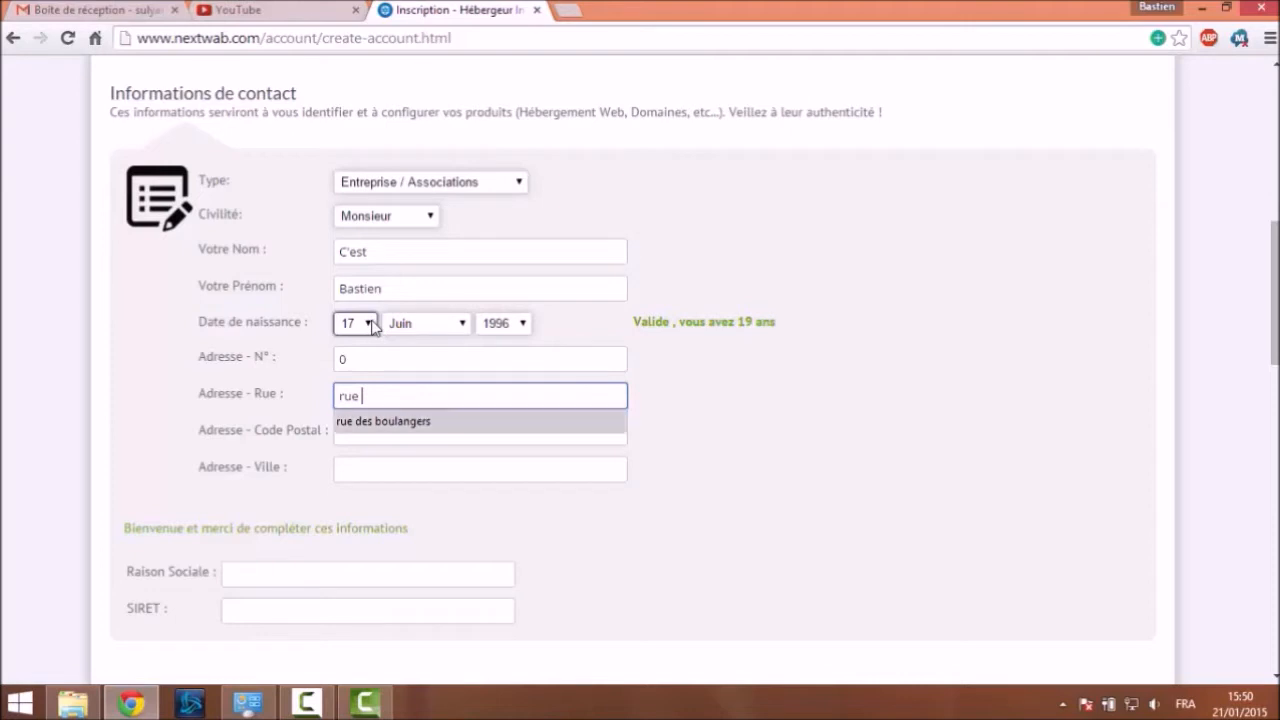
pyautogui.press('Return')
# Correct the wording at the end of the street name
pyautogui.click(424, 432)
pyautogui.click(382, 397)
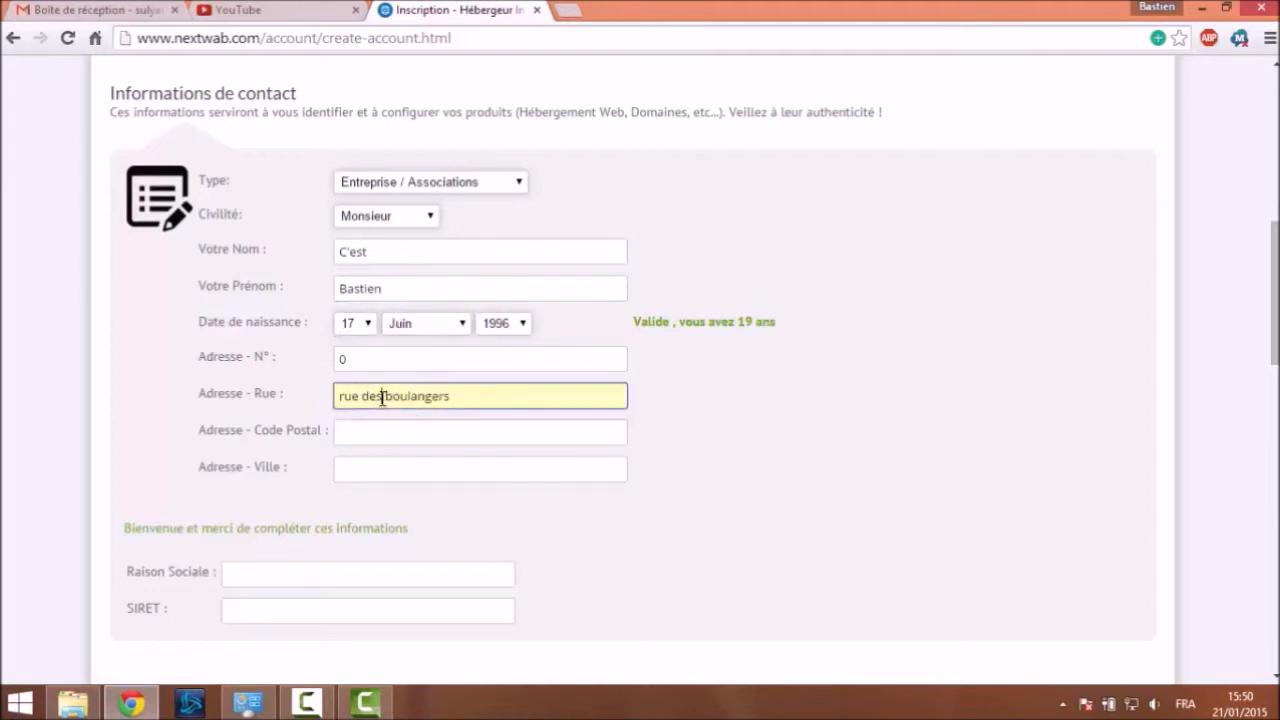
pyautogui.moveTo(384, 397); pyautogui.dragTo(511, 405)
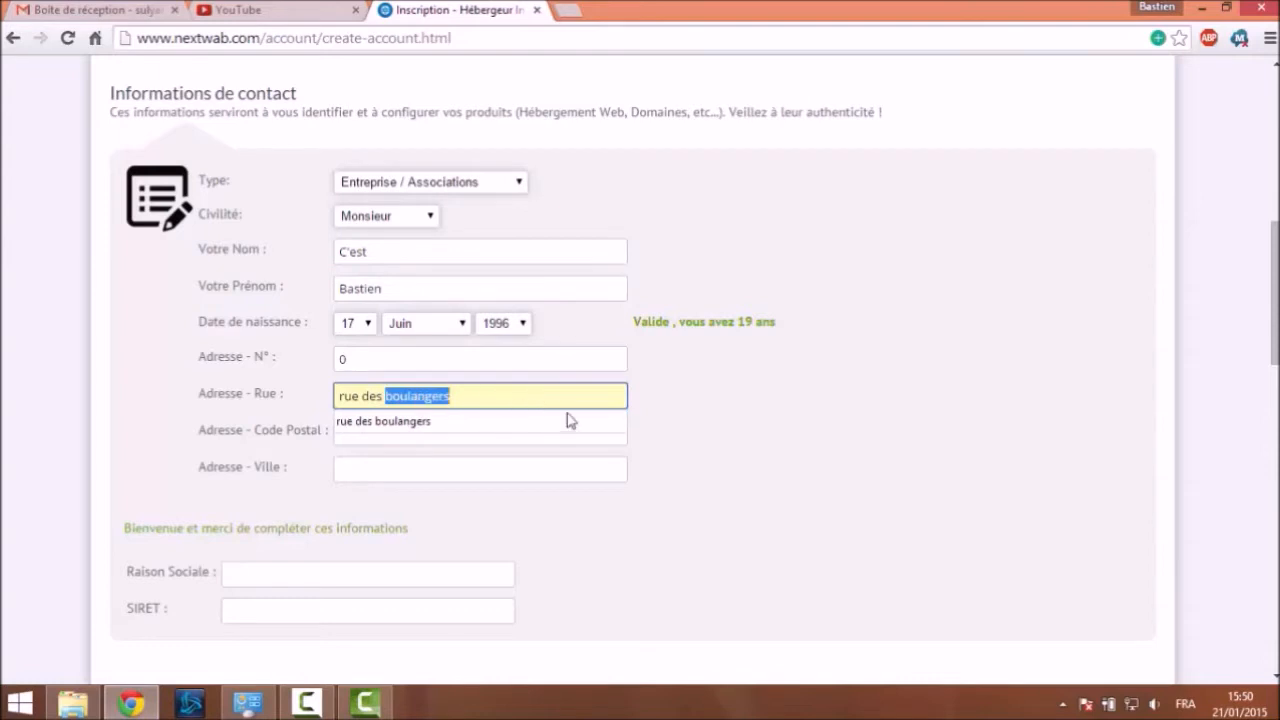
pyautogui.press('Right')
pyautogui.press('BackSpace')
pyautogui.press('BackSpace')
pyautogui.press('BackSpace')
pyautogui.press('BackSpace')
pyautogui.press('BackSpace')
pyautogui.press('BackSpace')
pyautogui.press('BackSpace')
pyautogui.press('BackSpace')
pyautogui.press('BackSpace')
pyautogui.press('BackSpace')
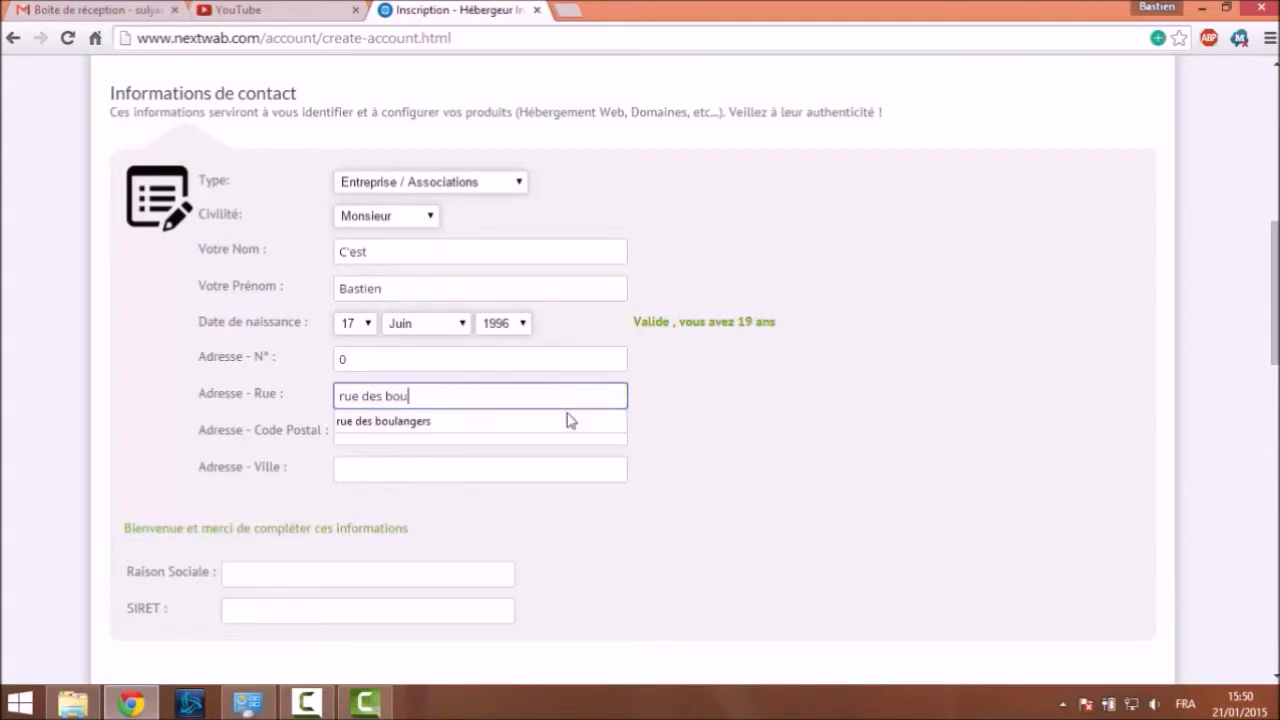
pyautogui.write('enfer')
pyautogui.click(386, 395)
pyautogui.press('BackSpace')
pyautogui.press('BackSpace')
pyautogui.write("l'")
# Fill in the postal code and city from the suggested entries
pyautogui.click(459, 429)
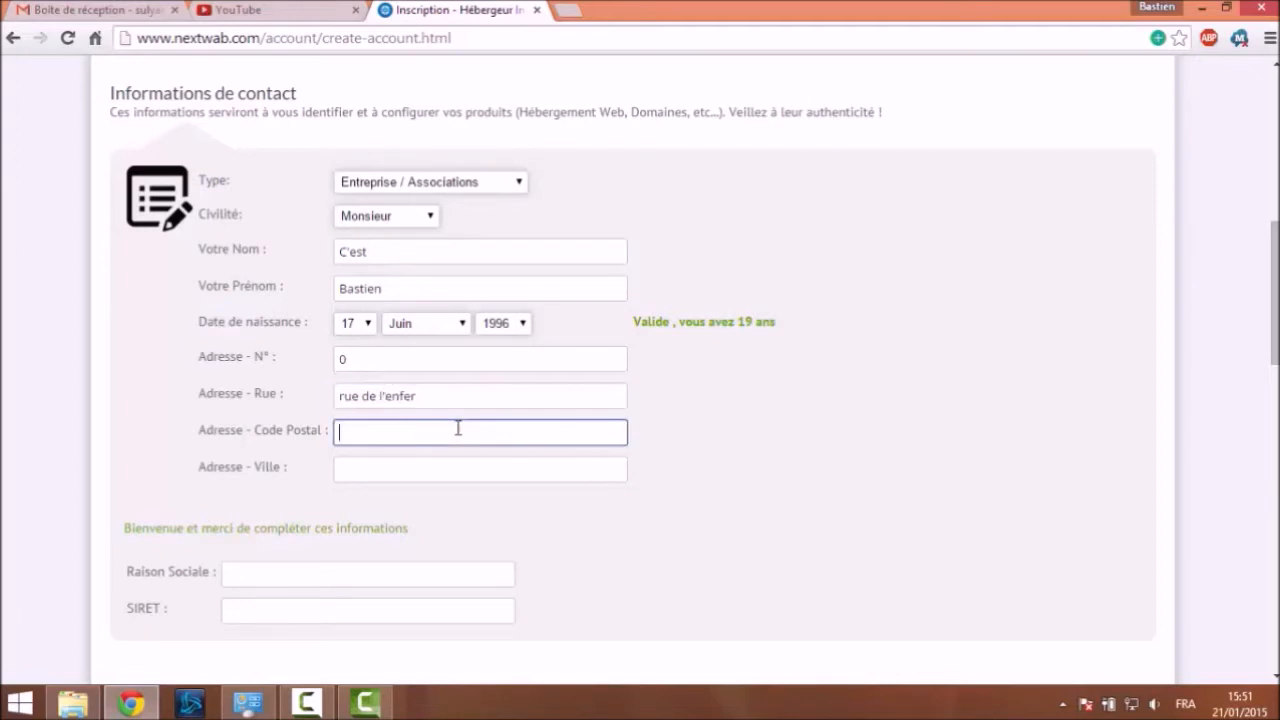
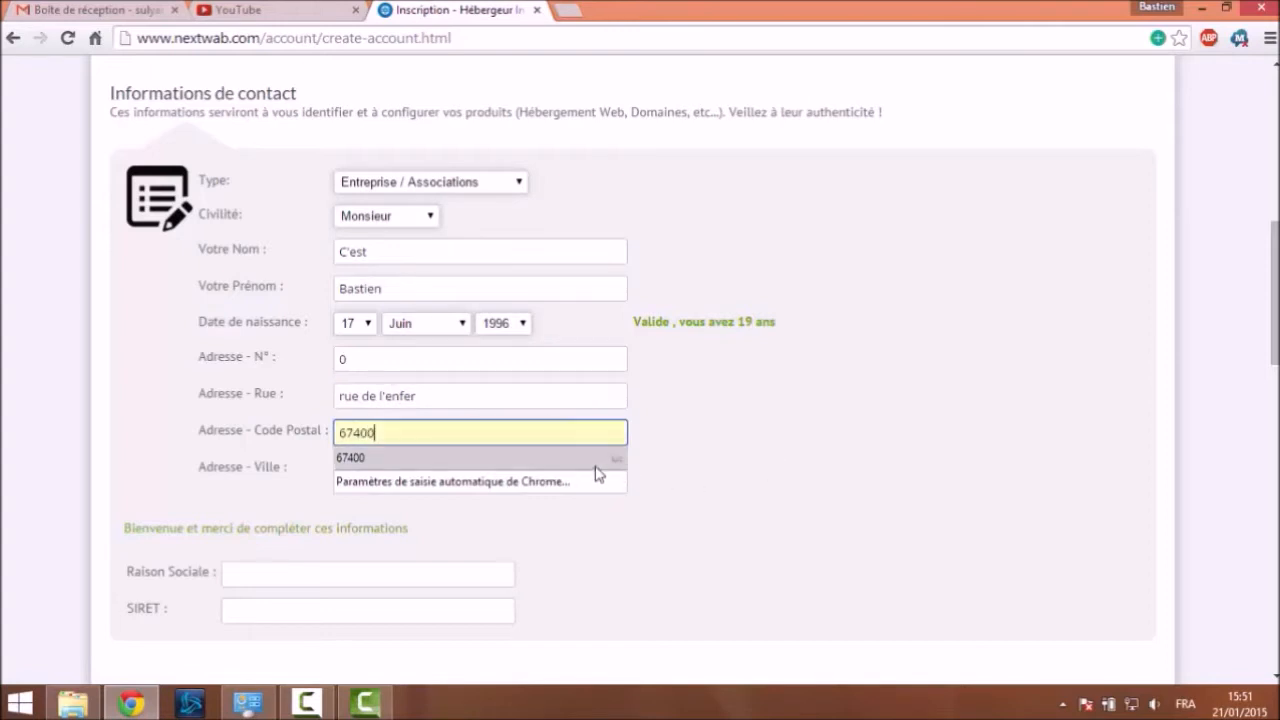
pyautogui.click(680, 466)
pyautogui.click(563, 467)
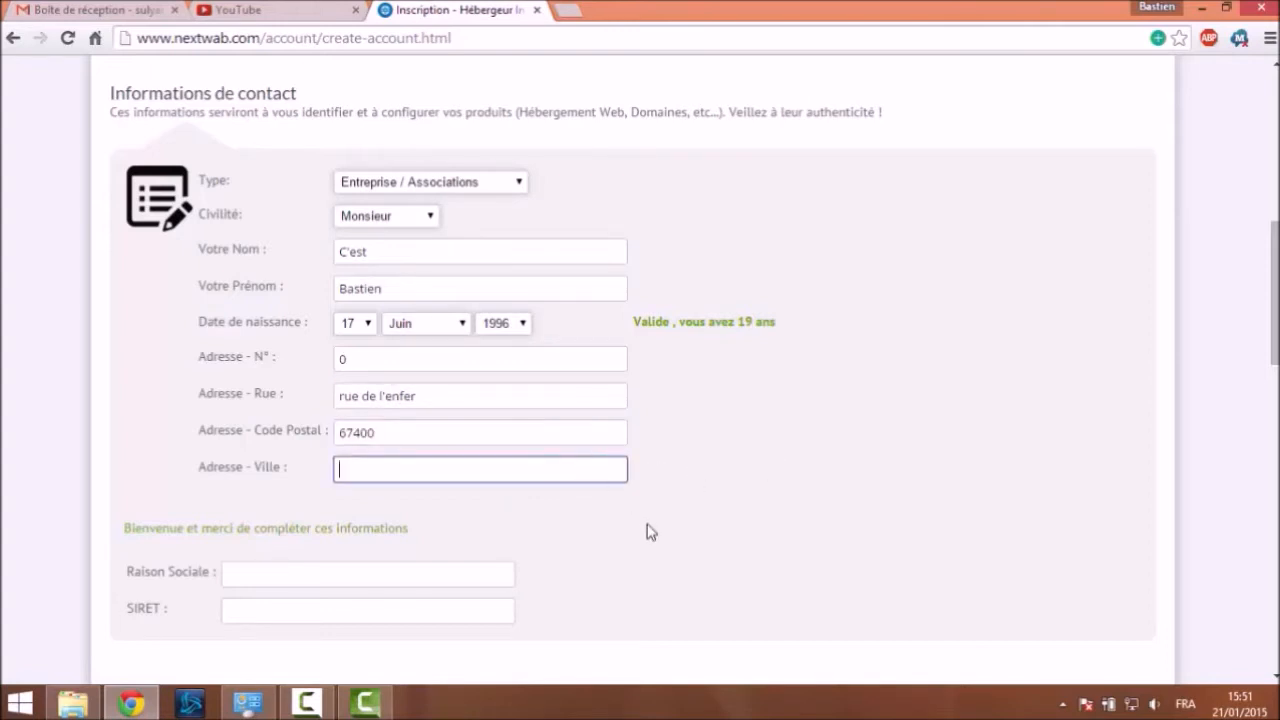
pyautogui.write('Illkirch')
pyautogui.click(662, 552)
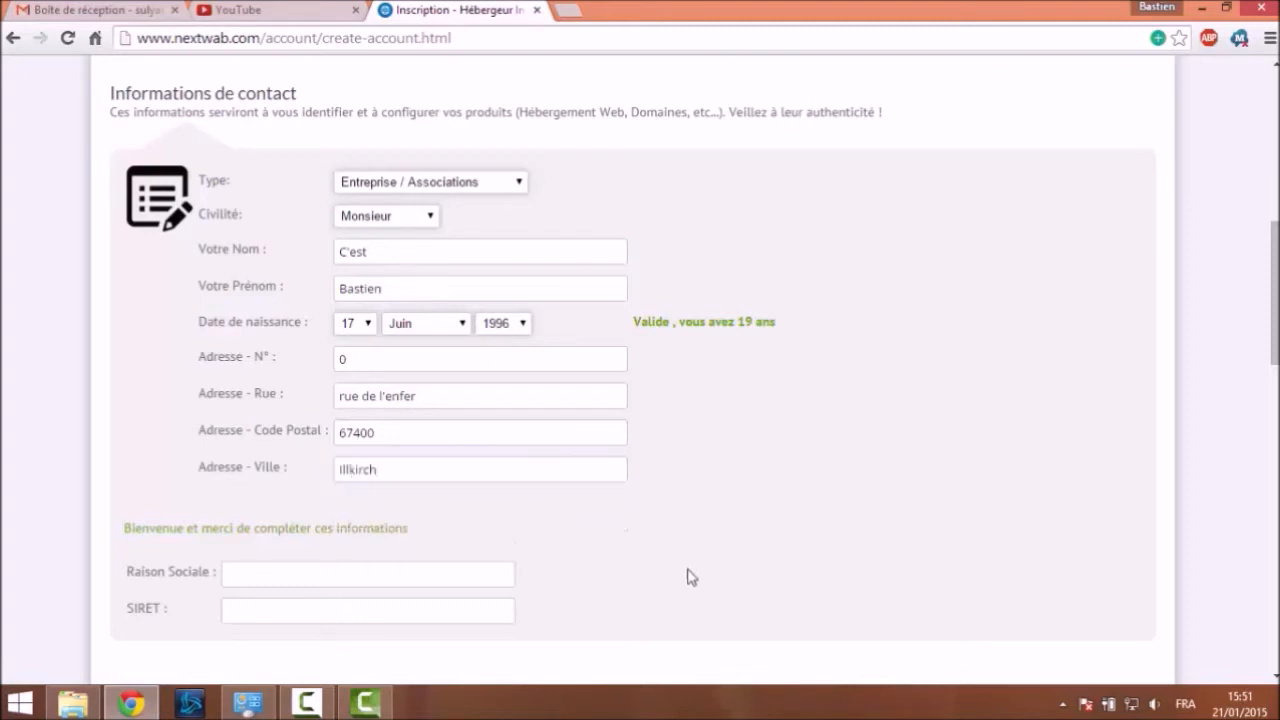
# Switch the account type back to Particulier
pyautogui.scroll(-1, 540, 550)
pyautogui.click(318, 475)
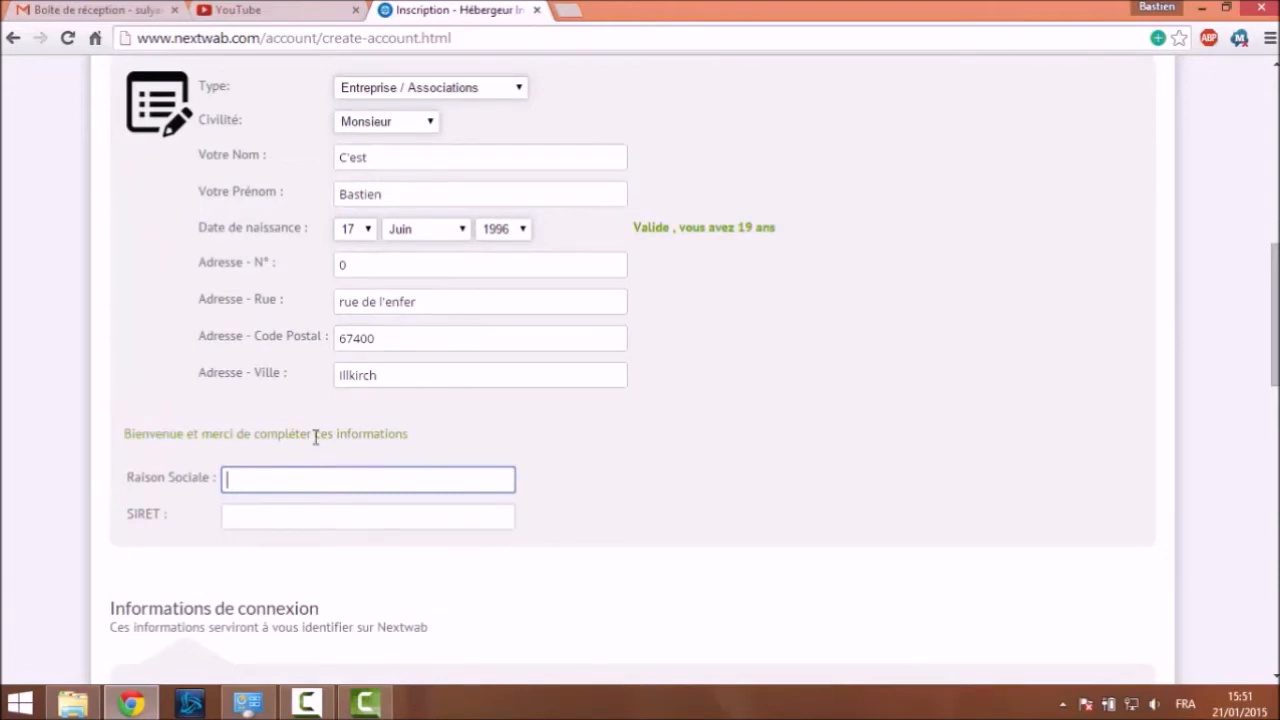
pyautogui.click(398, 89)
pyautogui.click(398, 92)
pyautogui.press('Up')
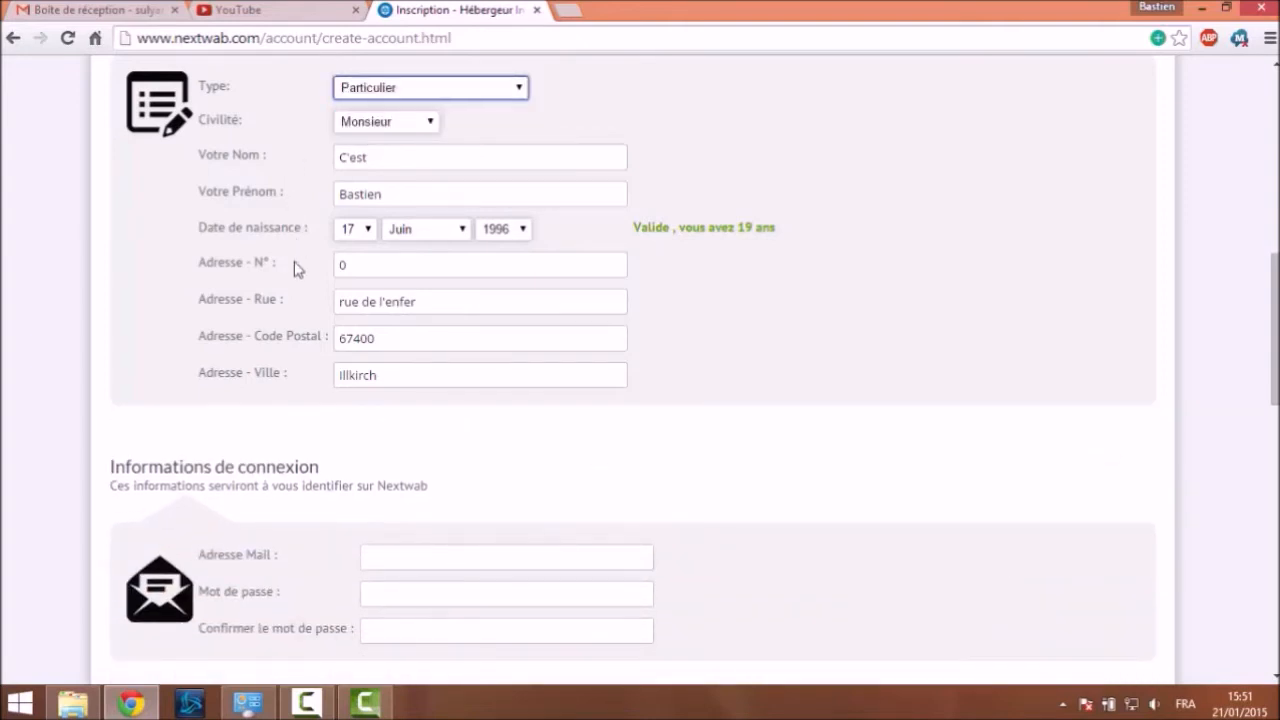
# Enter the login e-mail address and the account password in both password fields
pyautogui.scroll(-1, 386, 417)
pyautogui.click(419, 469)
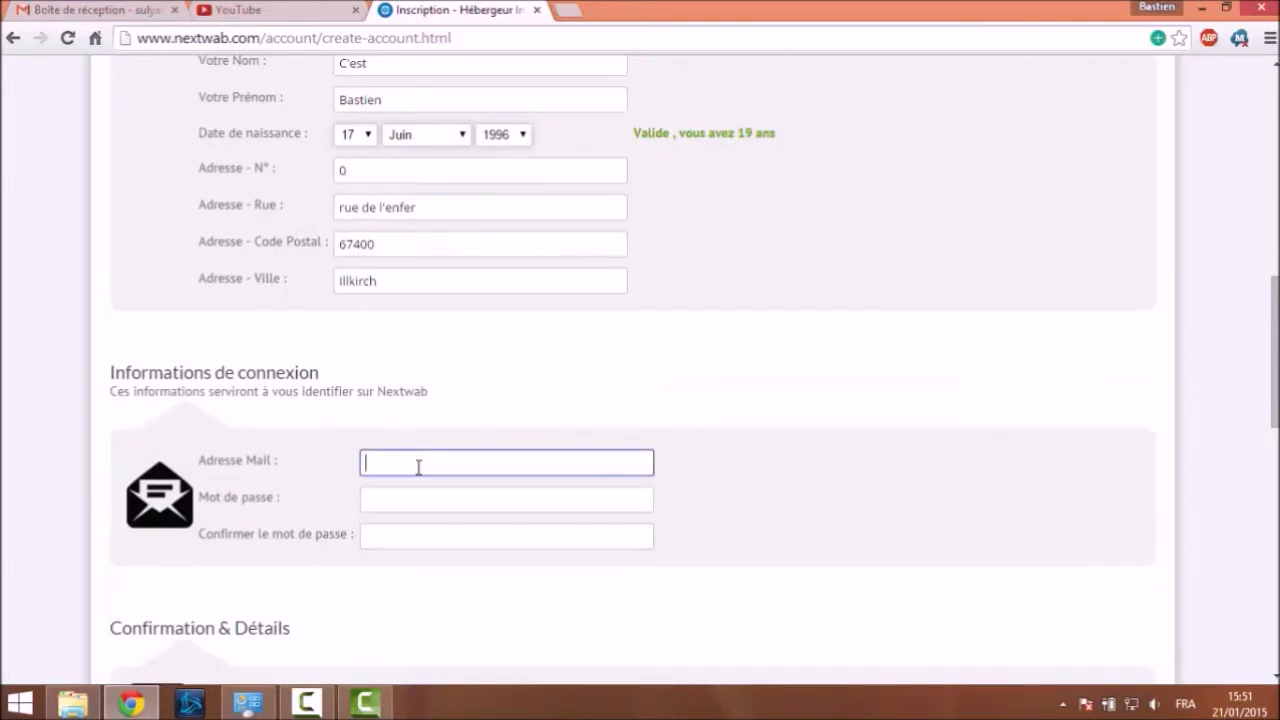
pyautogui.click(368, 509)
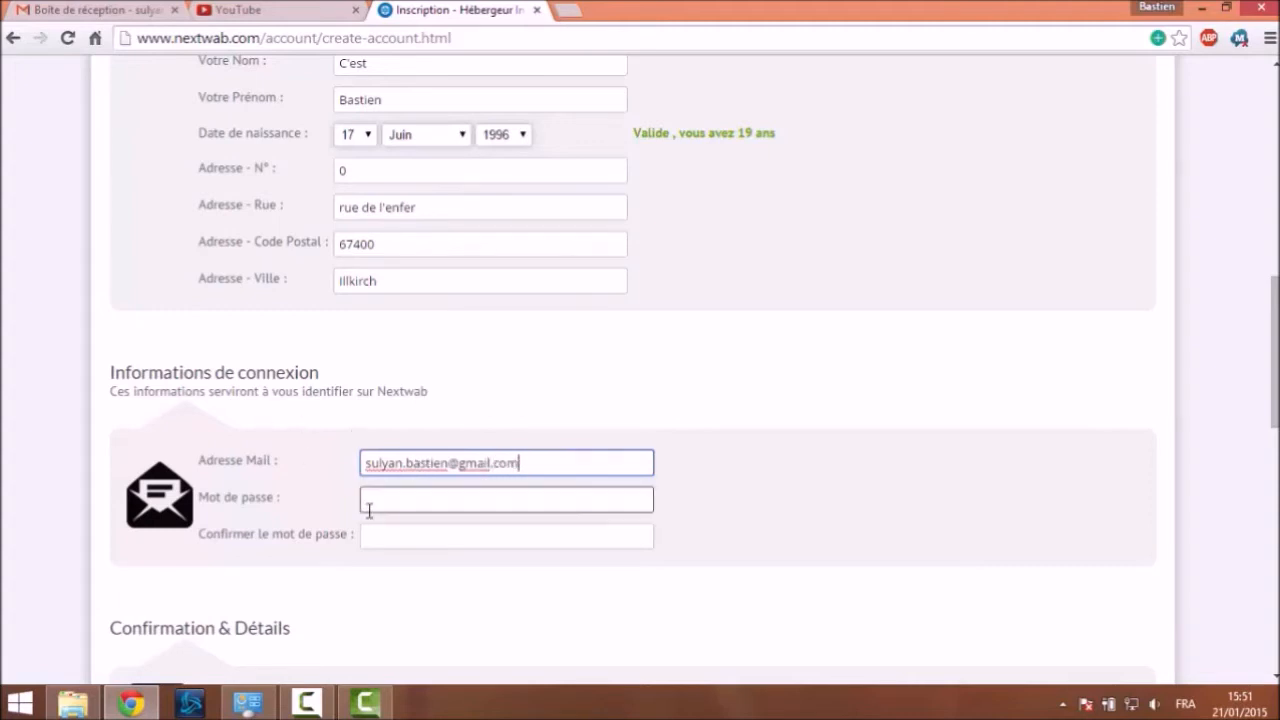
pyautogui.write('•••••••')
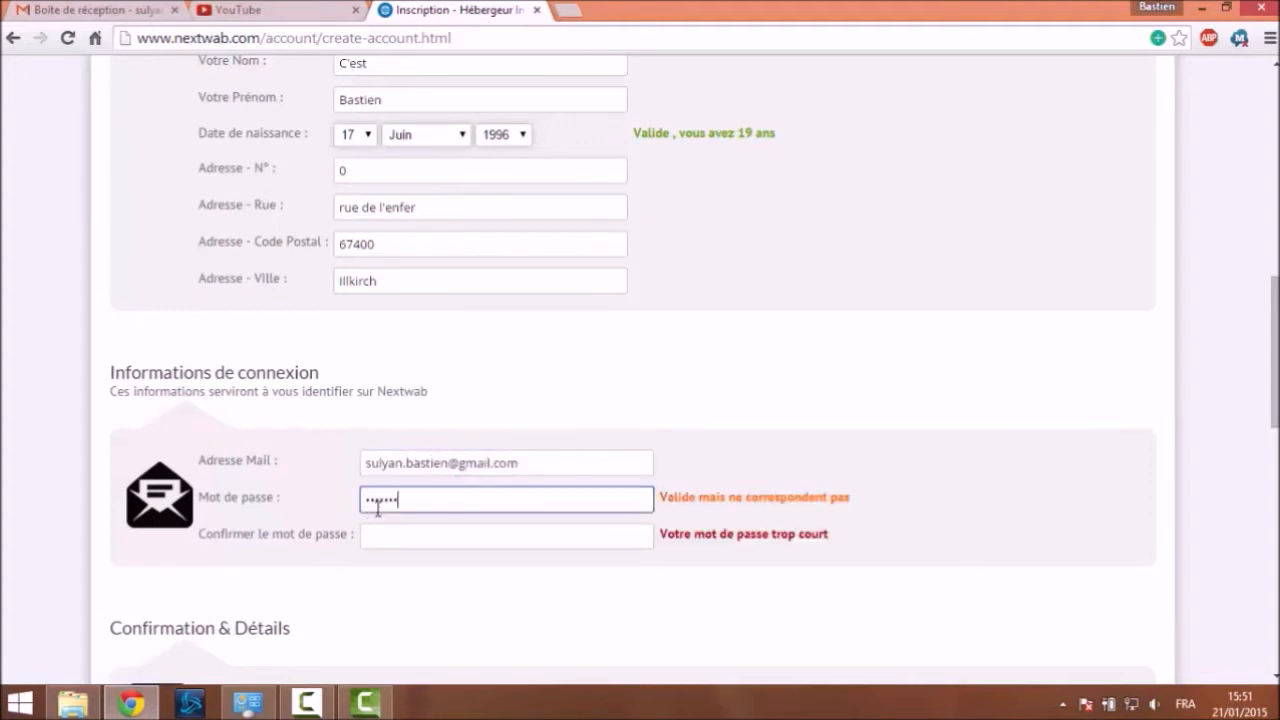
pyautogui.press('Tab')
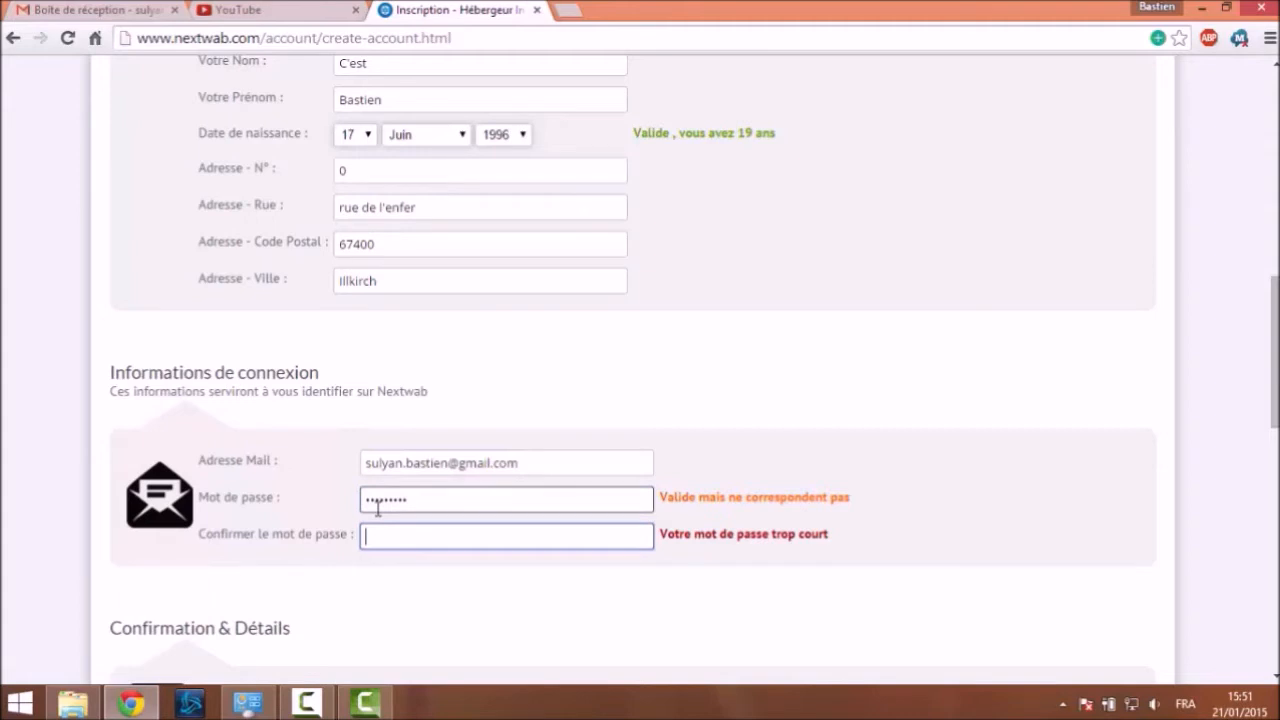
pyautogui.write('•••••')
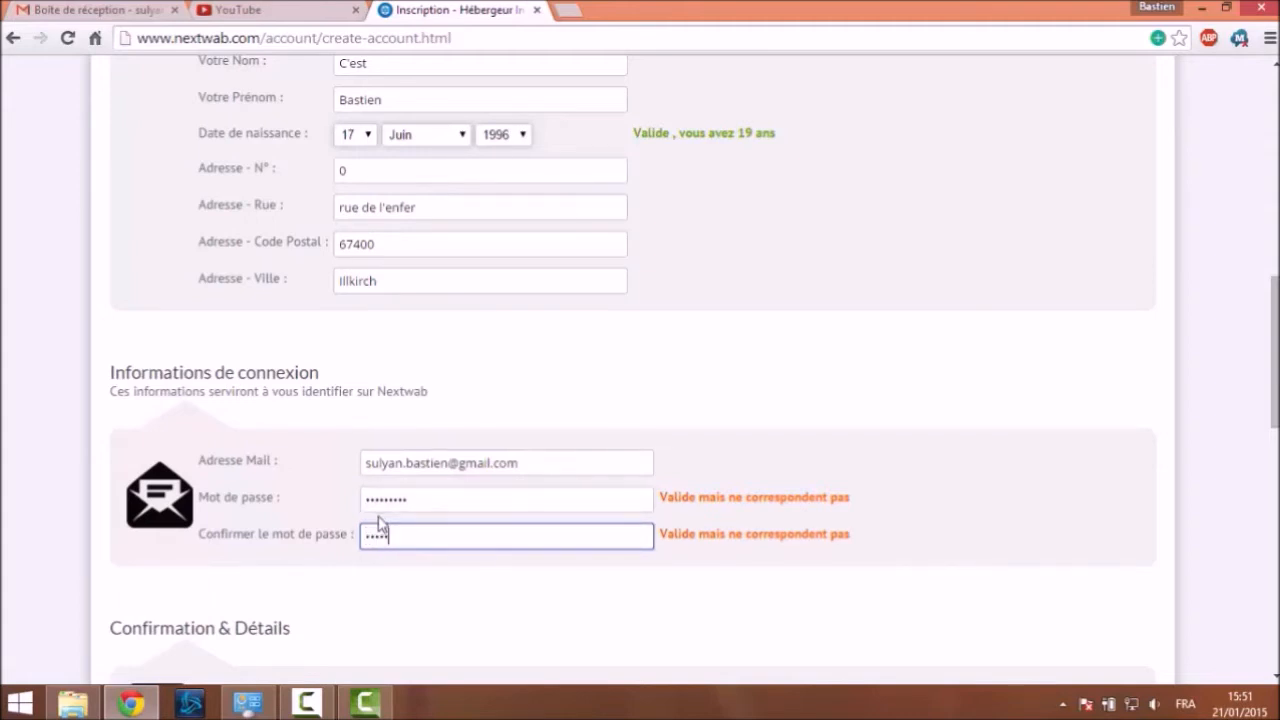
pyautogui.write('•')
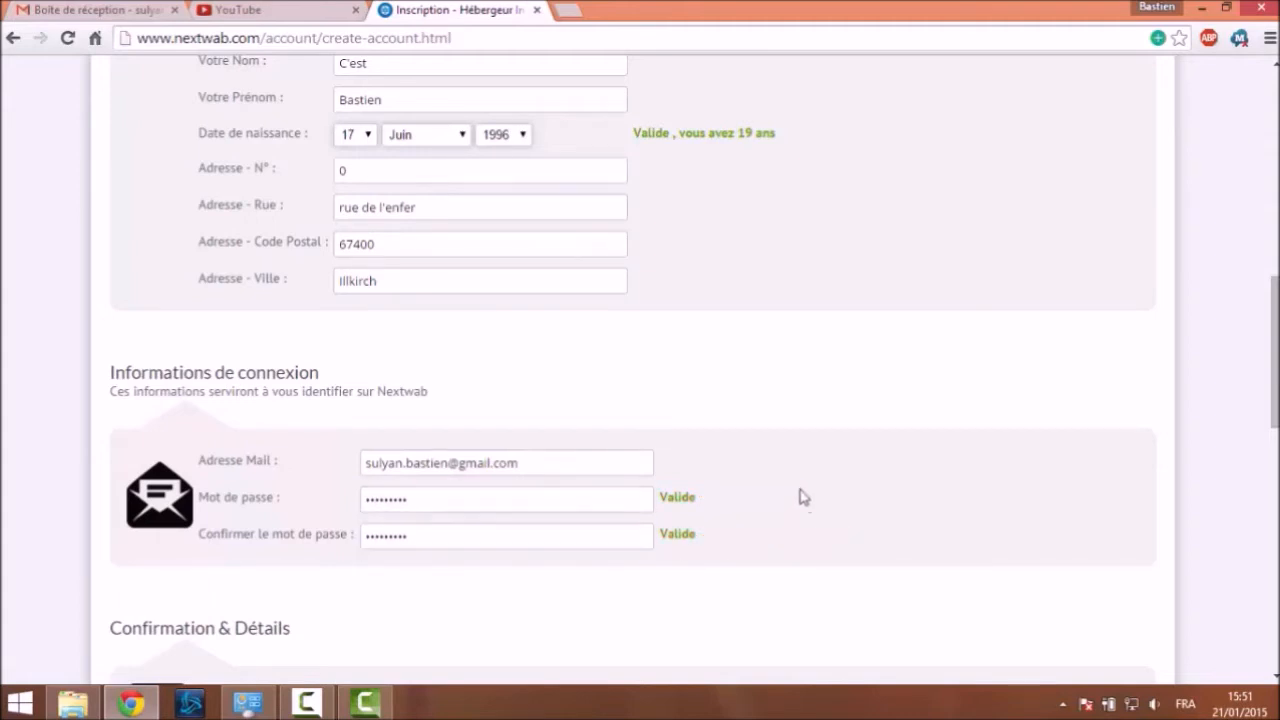
pyautogui.scroll(-3, 800, 510)
pyautogui.click(467, 452)
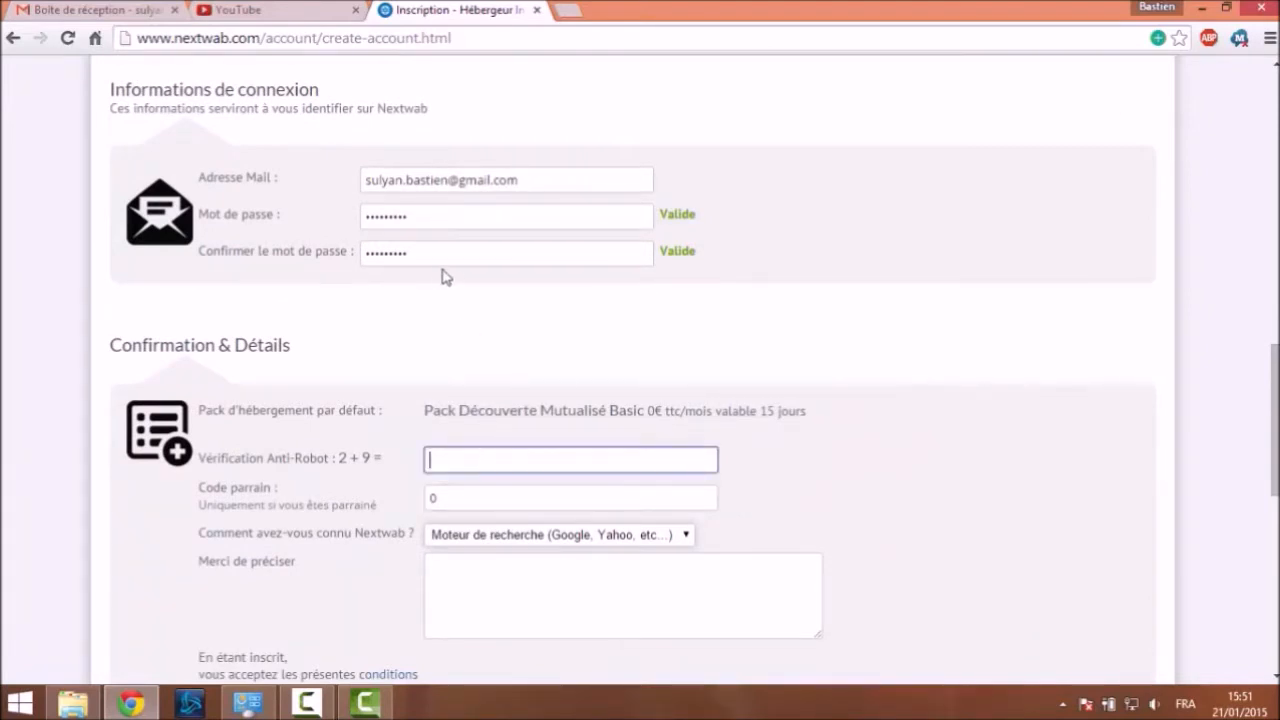
# Leave the referral code at 0 and keep Moteur de recherche as the discovery source
pyautogui.scroll(-2, 452, 279)
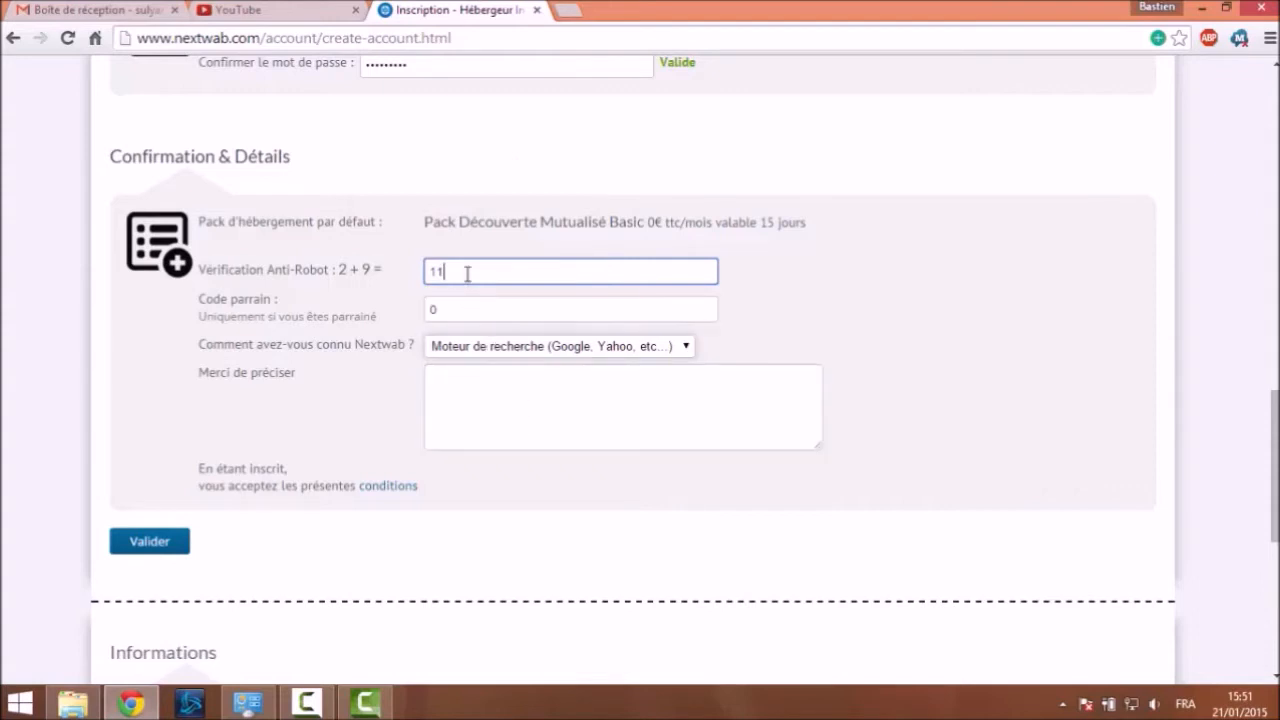
pyautogui.moveTo(471, 309); pyautogui.dragTo(417, 332)
pyautogui.click(369, 315)
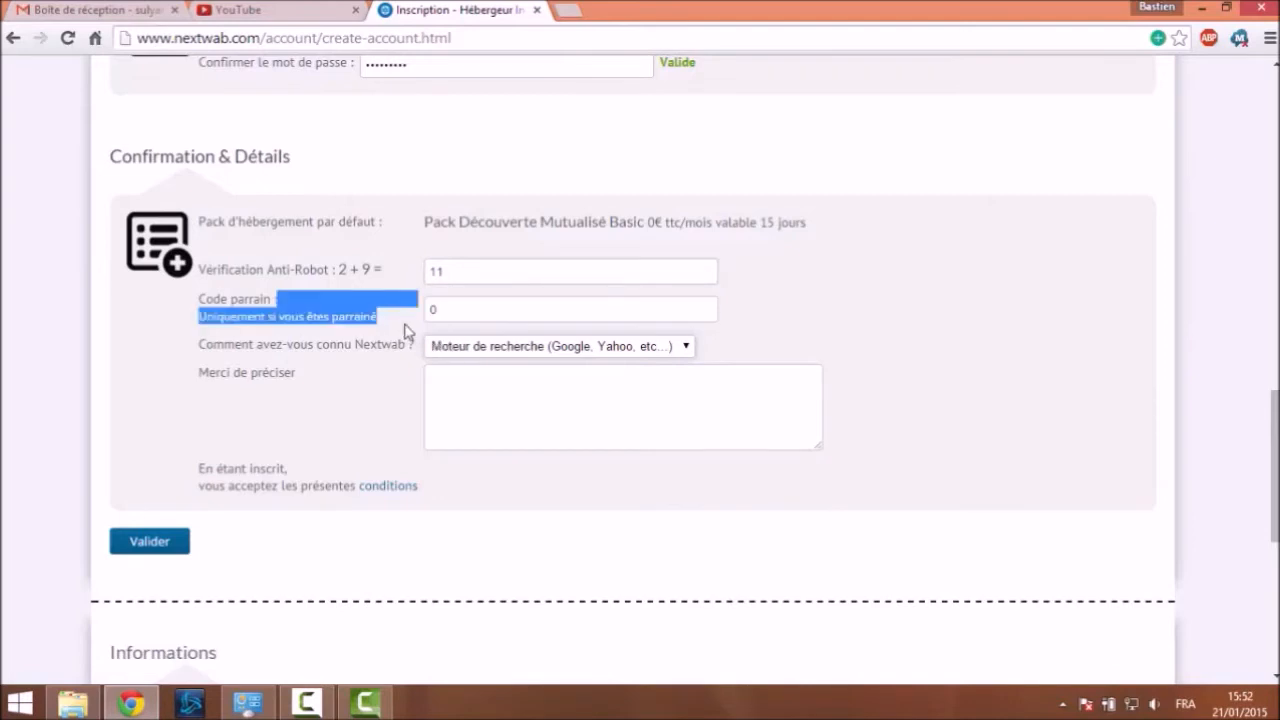
pyautogui.click(408, 330)
pyautogui.click(521, 350)
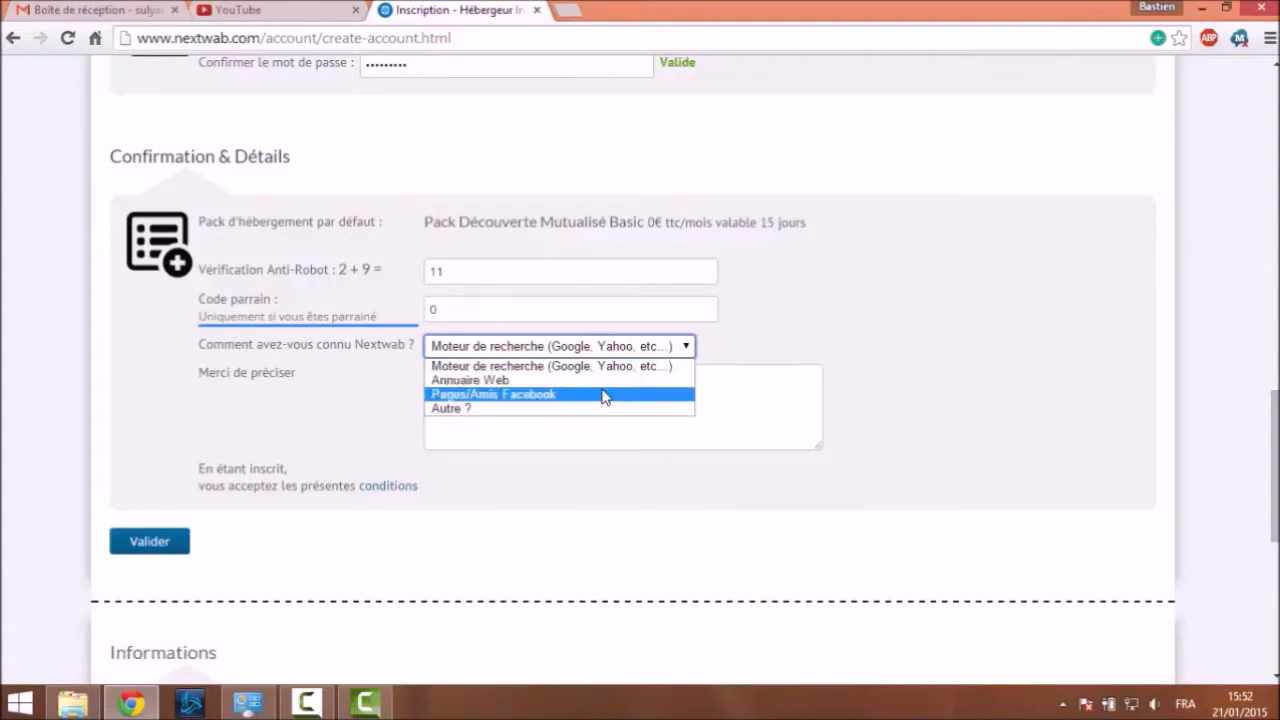
pyautogui.click(546, 367)
# Note 'J'ai tapé hébergeur web français gratuit ssd' in the details box and submit with Valider
pyautogui.click(542, 400)
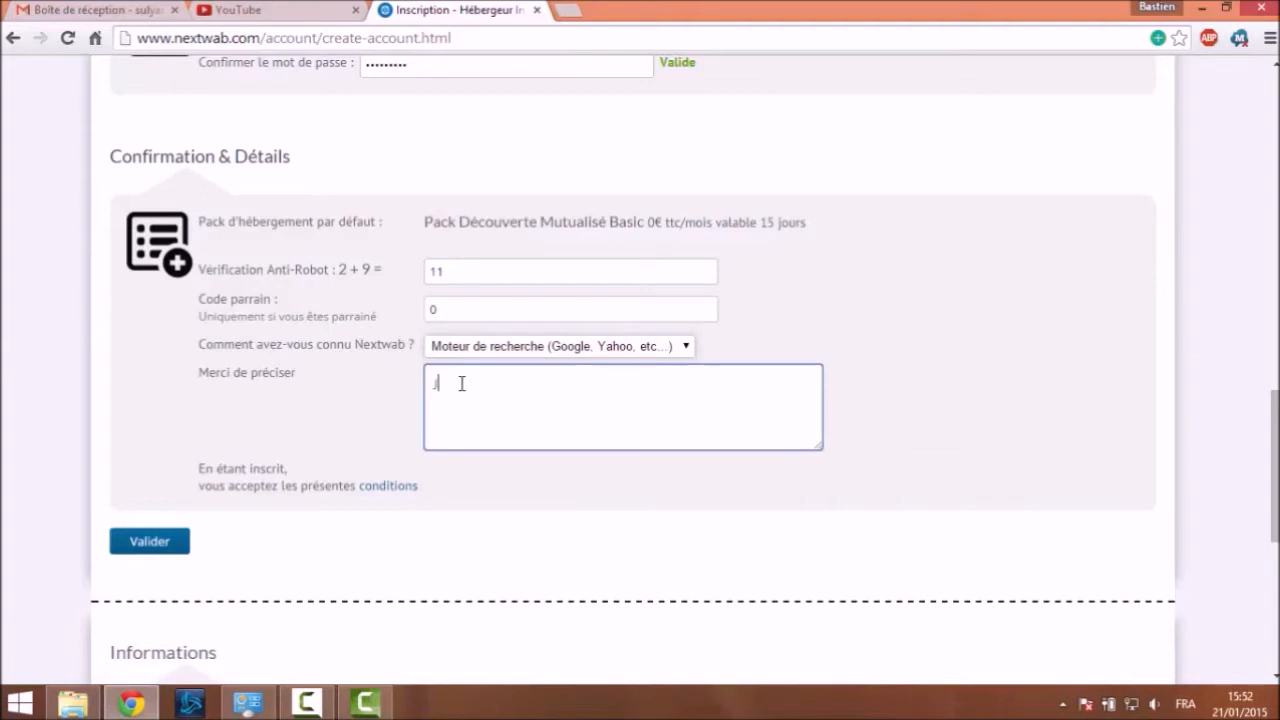
pyautogui.write("J'ai tapé hébergeur web françai")
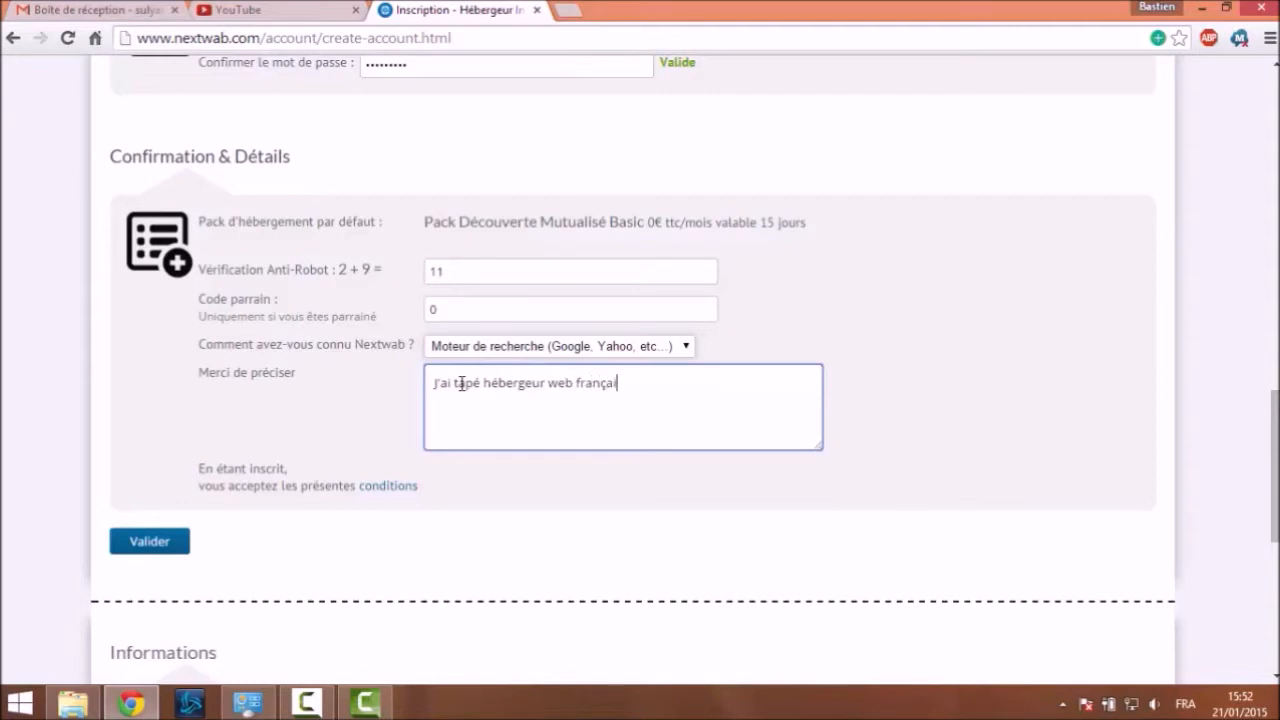
pyautogui.write('s gratuit ssd')
pyautogui.scroll(-1, 474, 388)
pyautogui.scroll(8, 463, 366)
pyautogui.scroll(7, 424, 378)
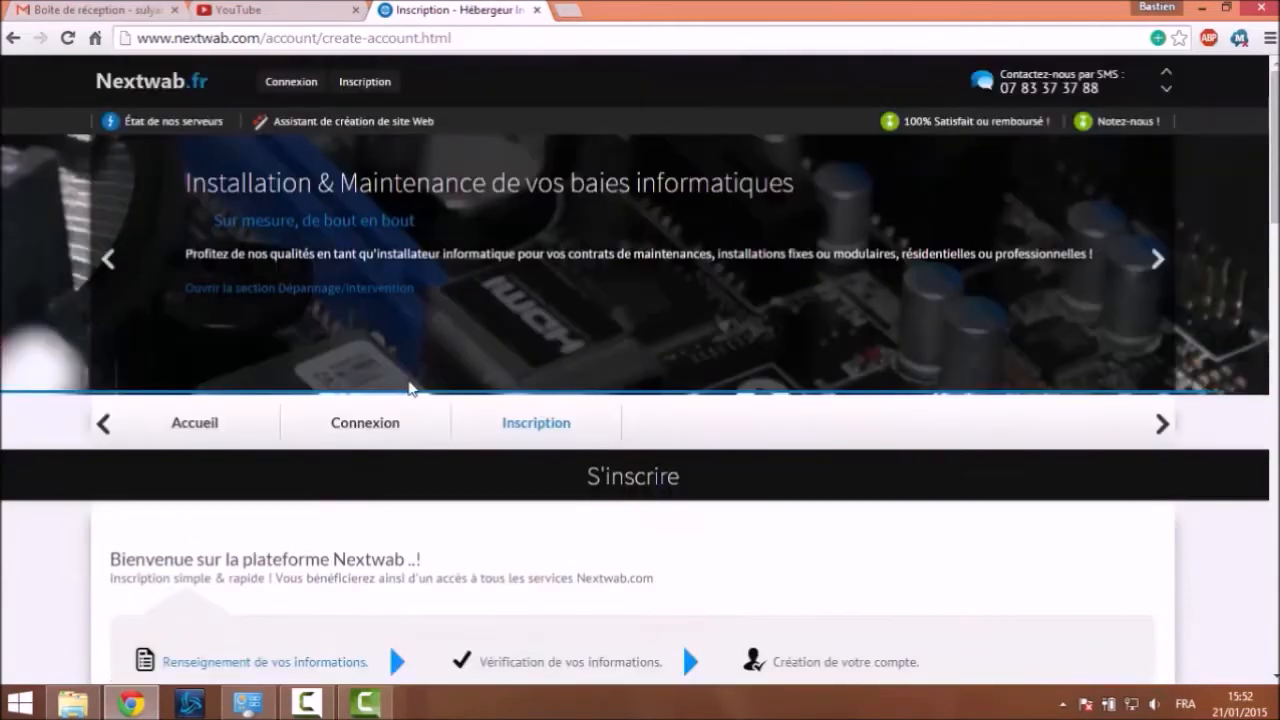
pyautogui.scroll(-20, 401, 373)
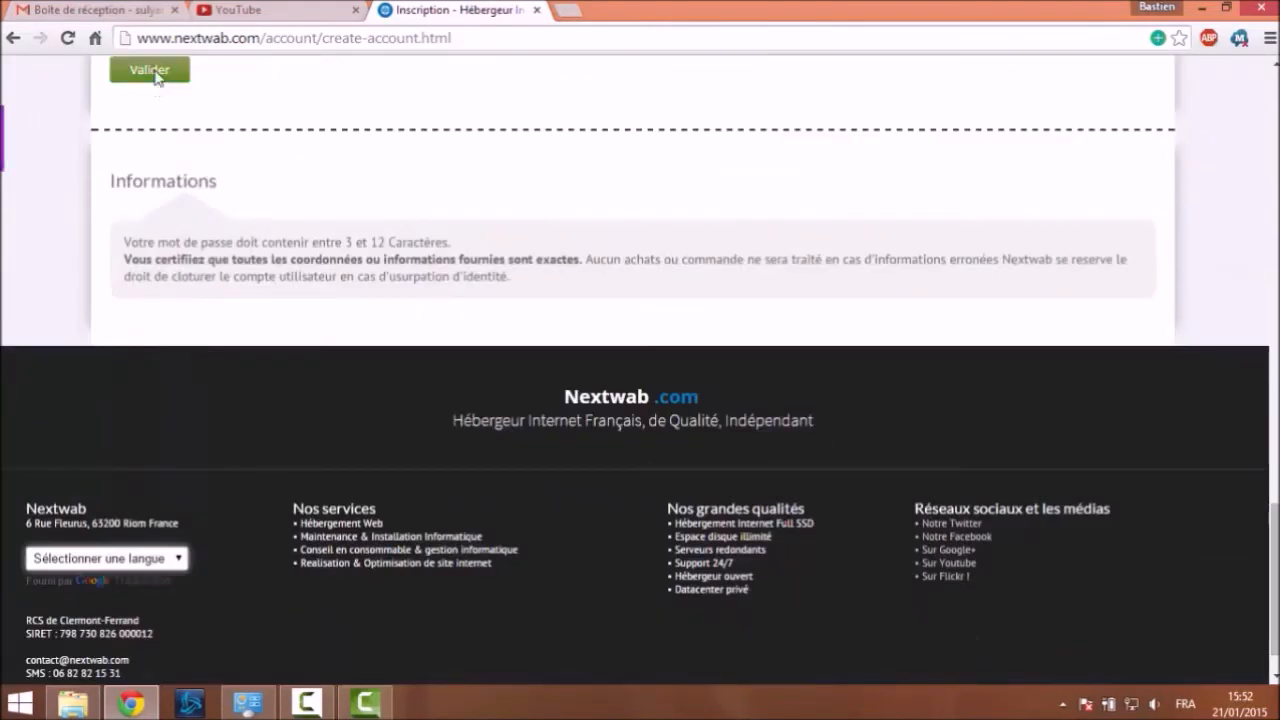
pyautogui.click(155, 76)
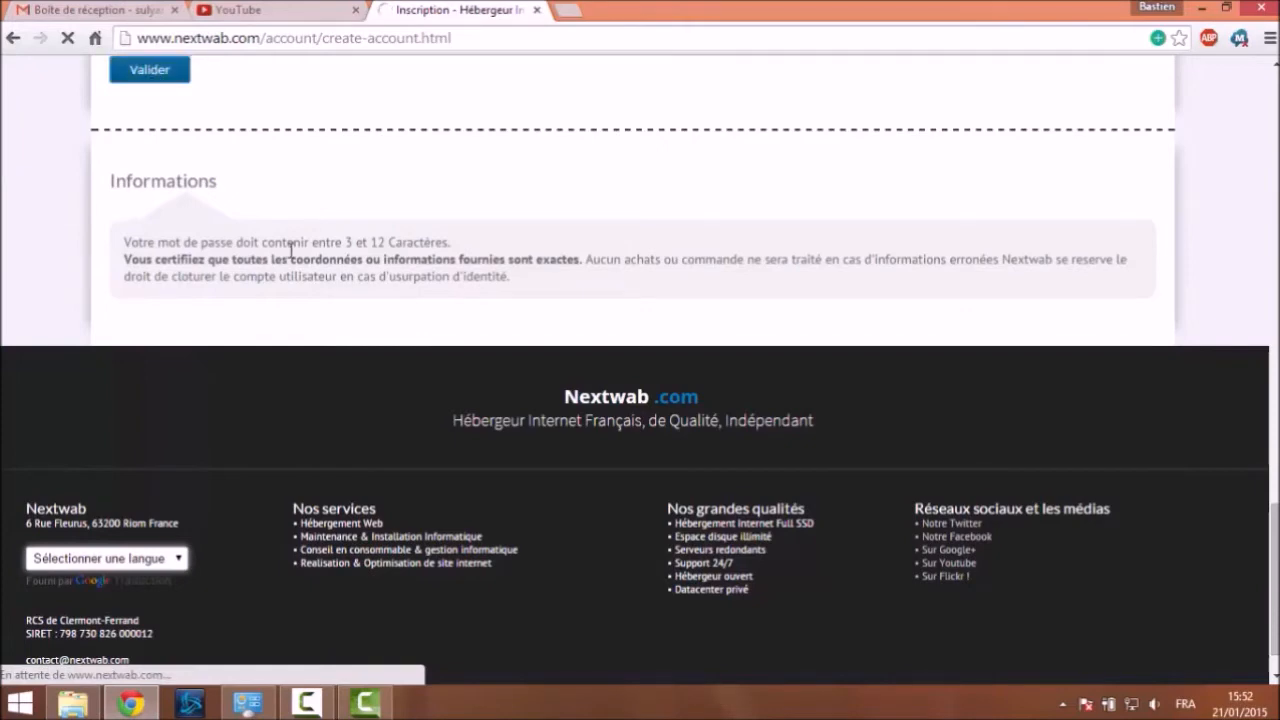
# Decline Chrome's password saving and read the account activation message with the 15-day trial
pyautogui.scroll(3, 574, 317)
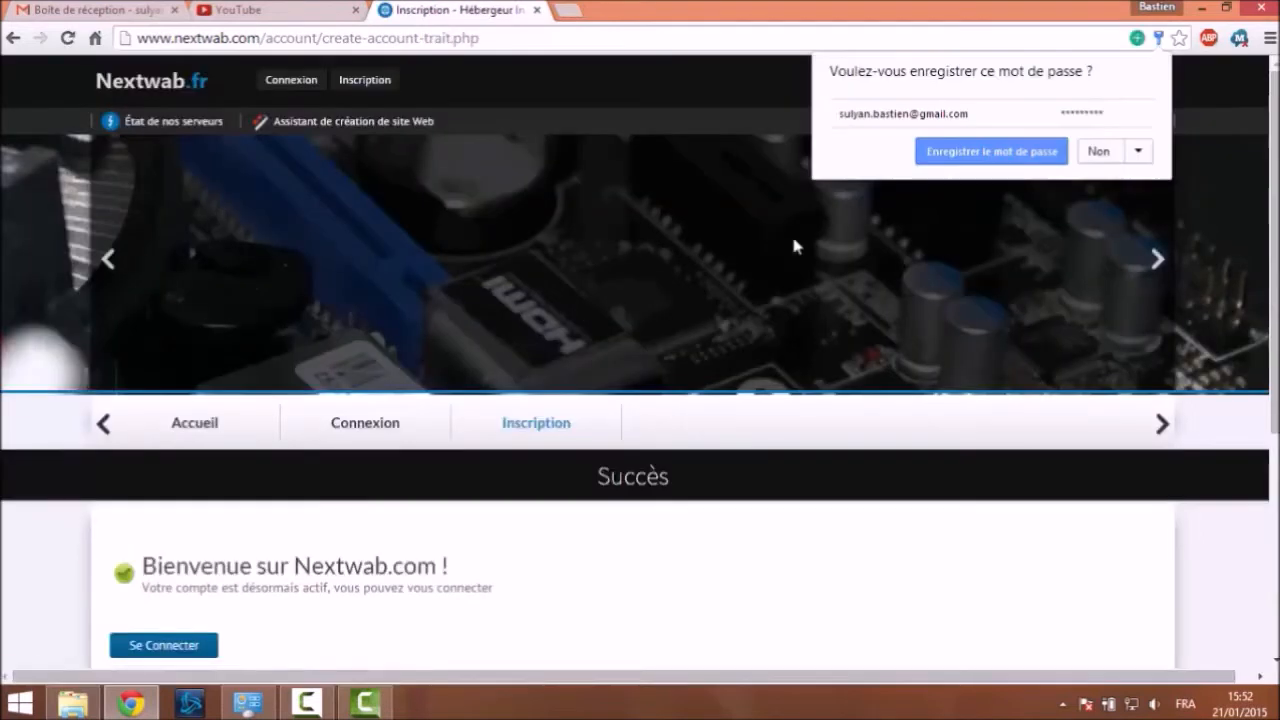
pyautogui.click(1139, 152)
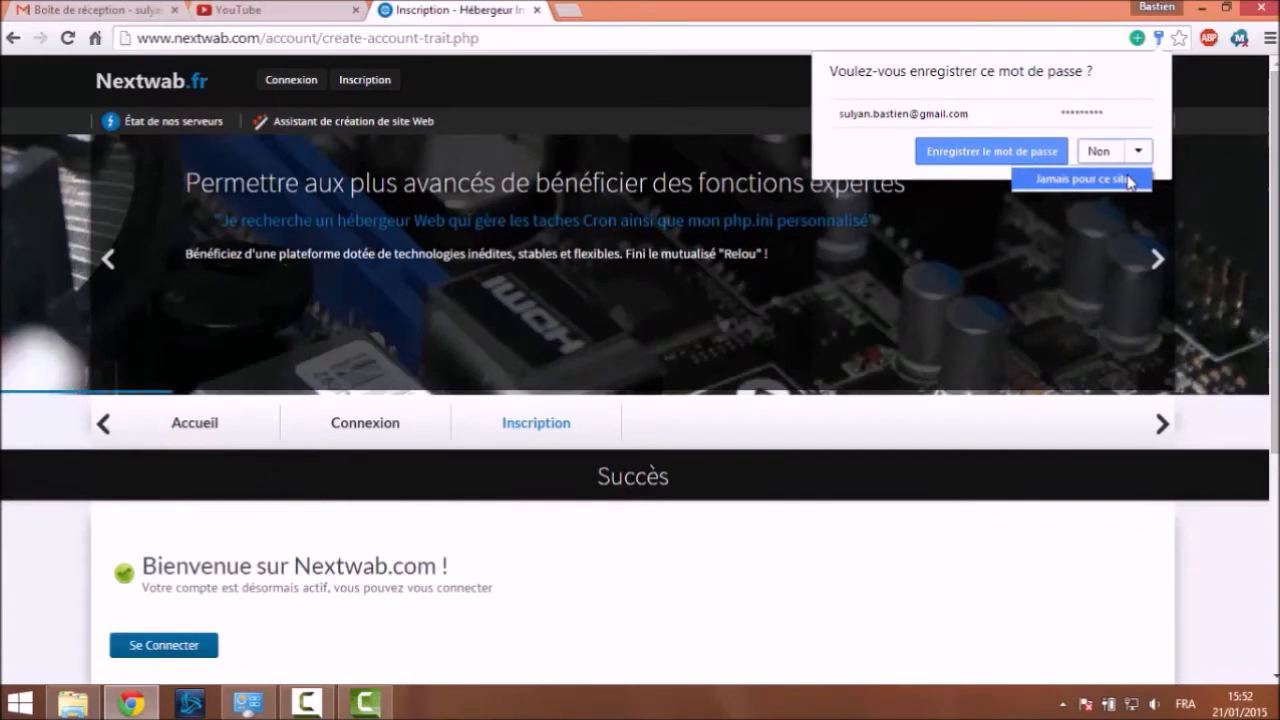
pyautogui.click(1100, 148)
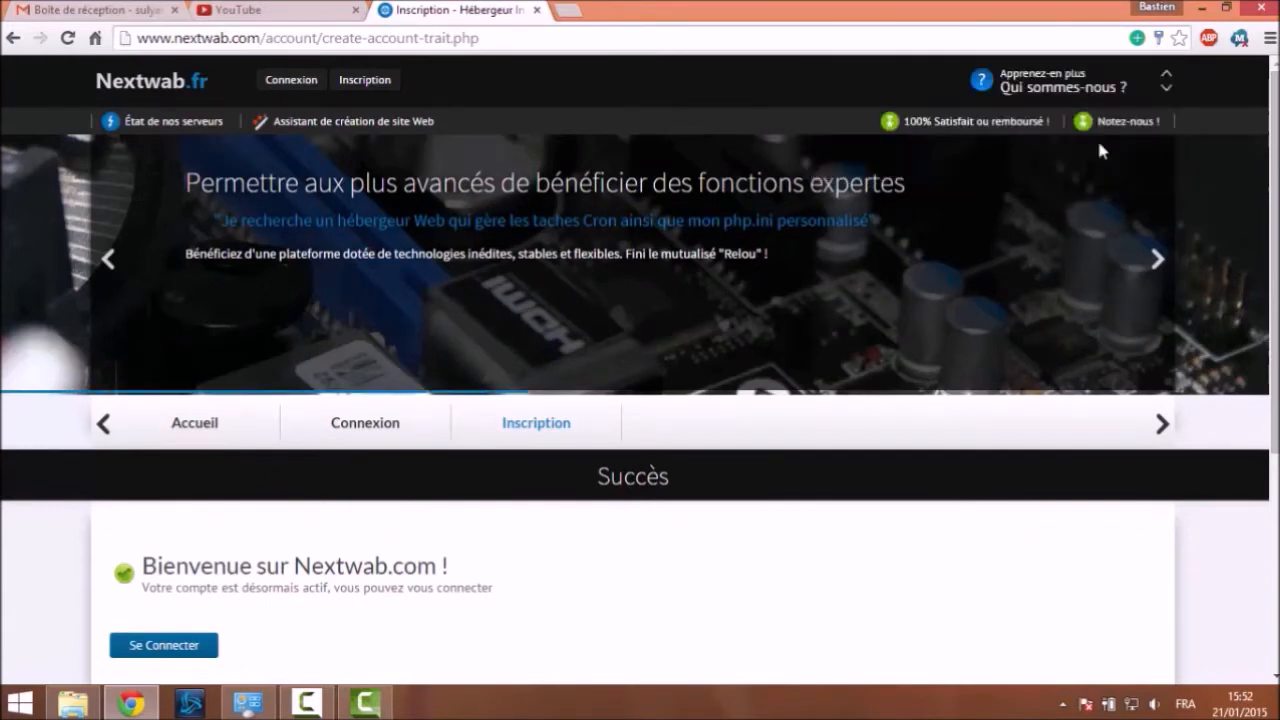
pyautogui.scroll(-3, 612, 400)
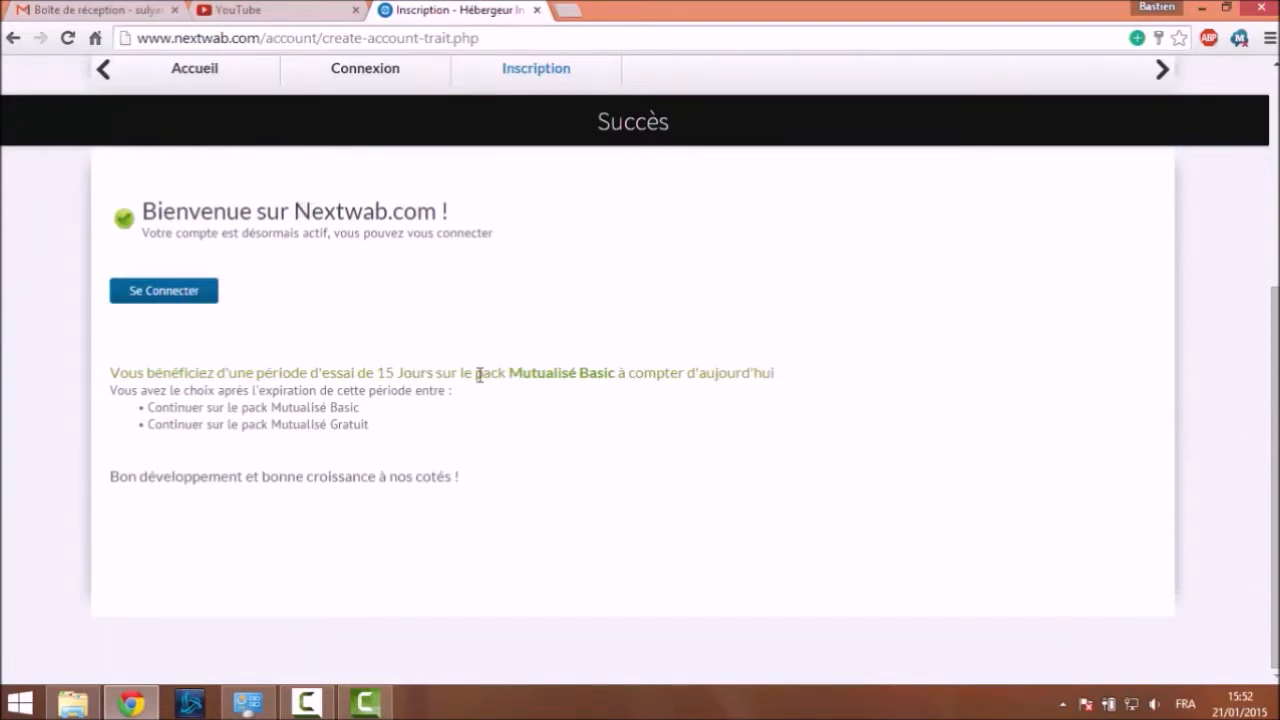
pyautogui.moveTo(510, 372); pyautogui.dragTo(611, 372)
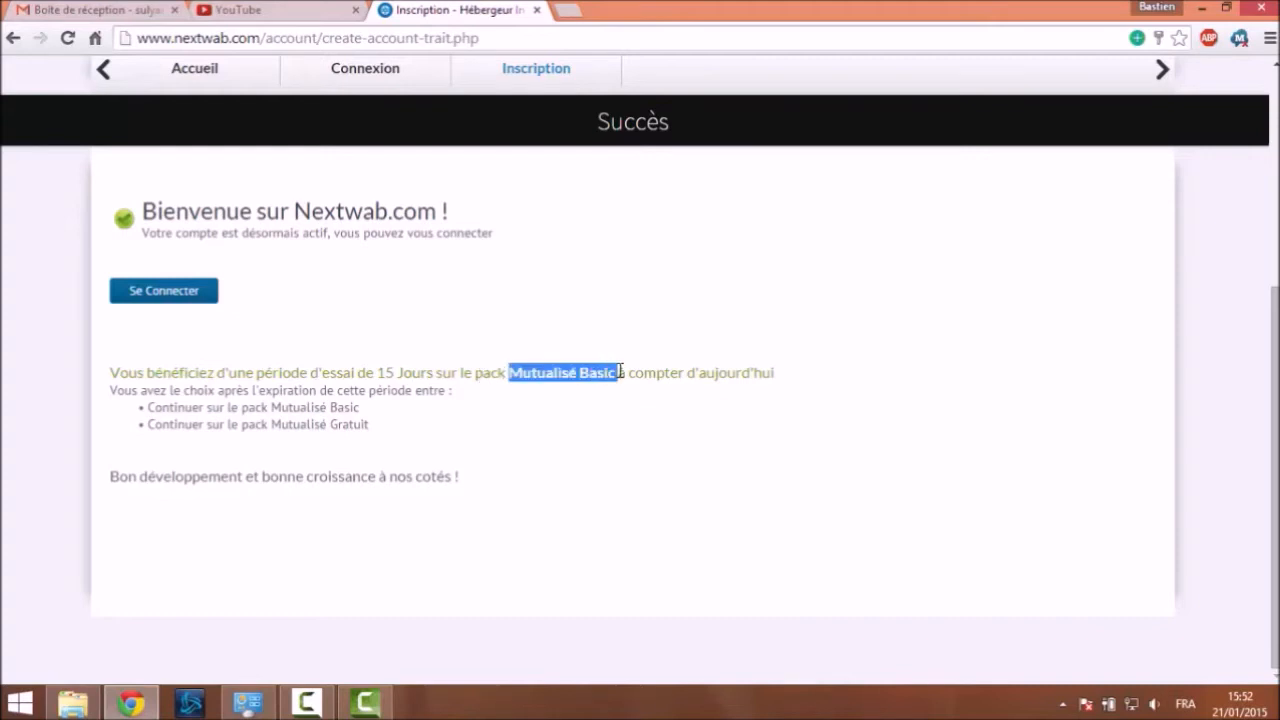
pyautogui.click(695, 456)
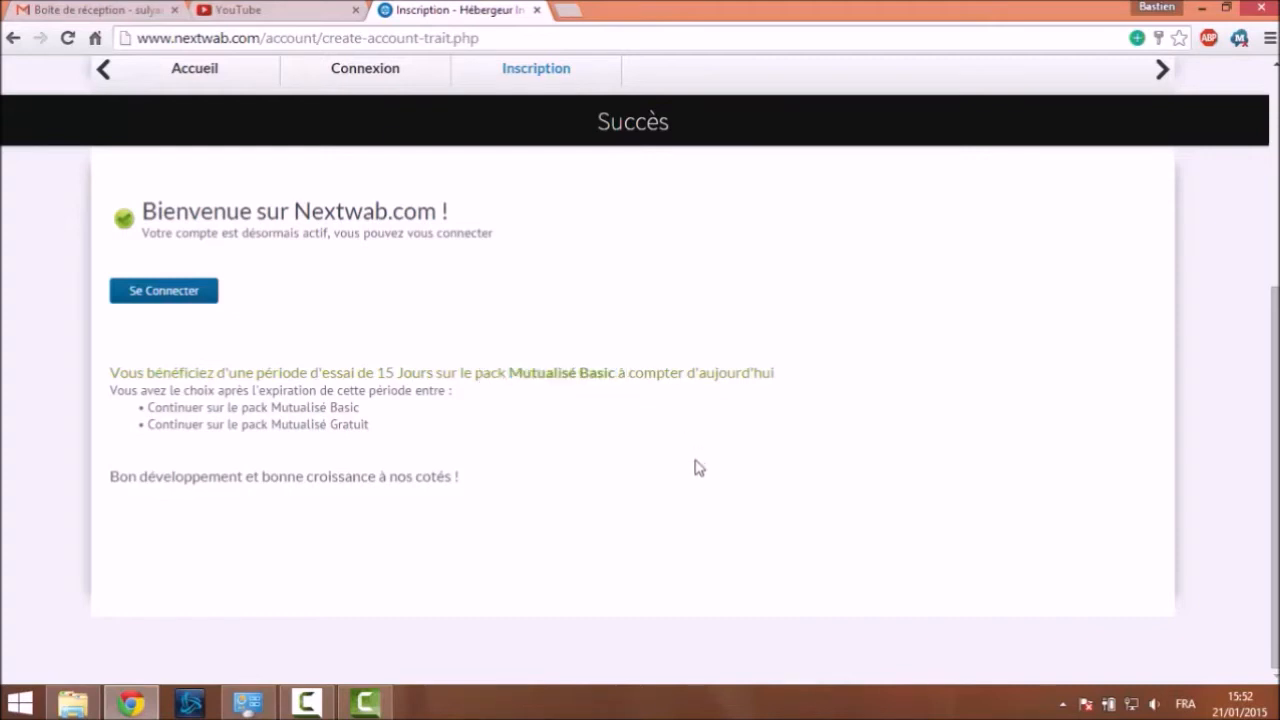
pyautogui.moveTo(340, 428); pyautogui.dragTo(218, 425)
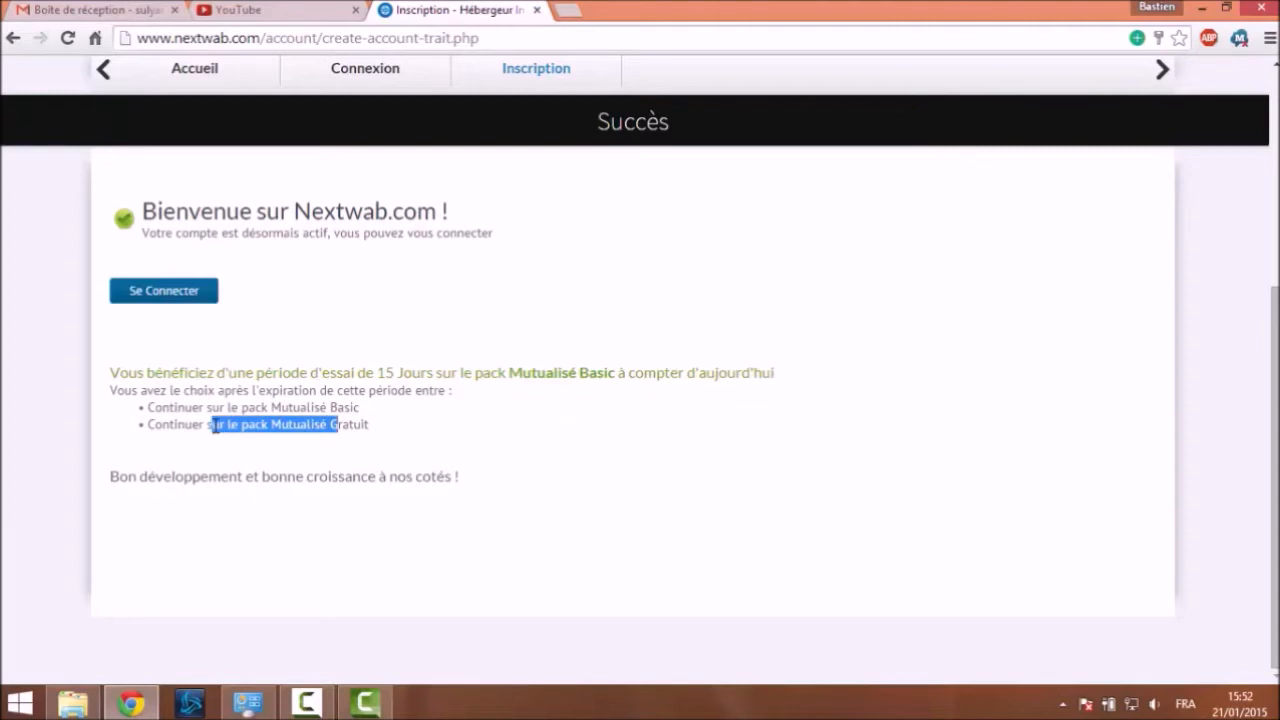
pyautogui.click(189, 449)
pyautogui.moveTo(185, 424); pyautogui.dragTo(290, 427)
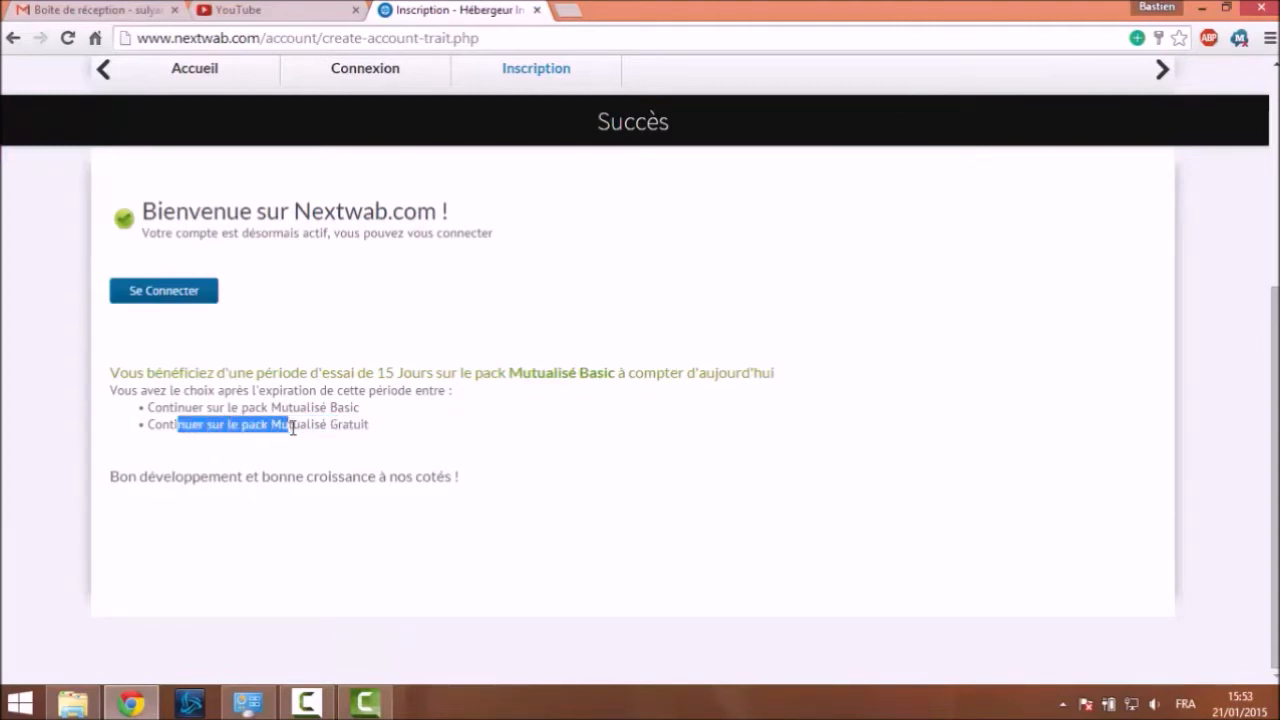
pyautogui.click(295, 424)
pyautogui.moveTo(184, 424); pyautogui.dragTo(323, 426)
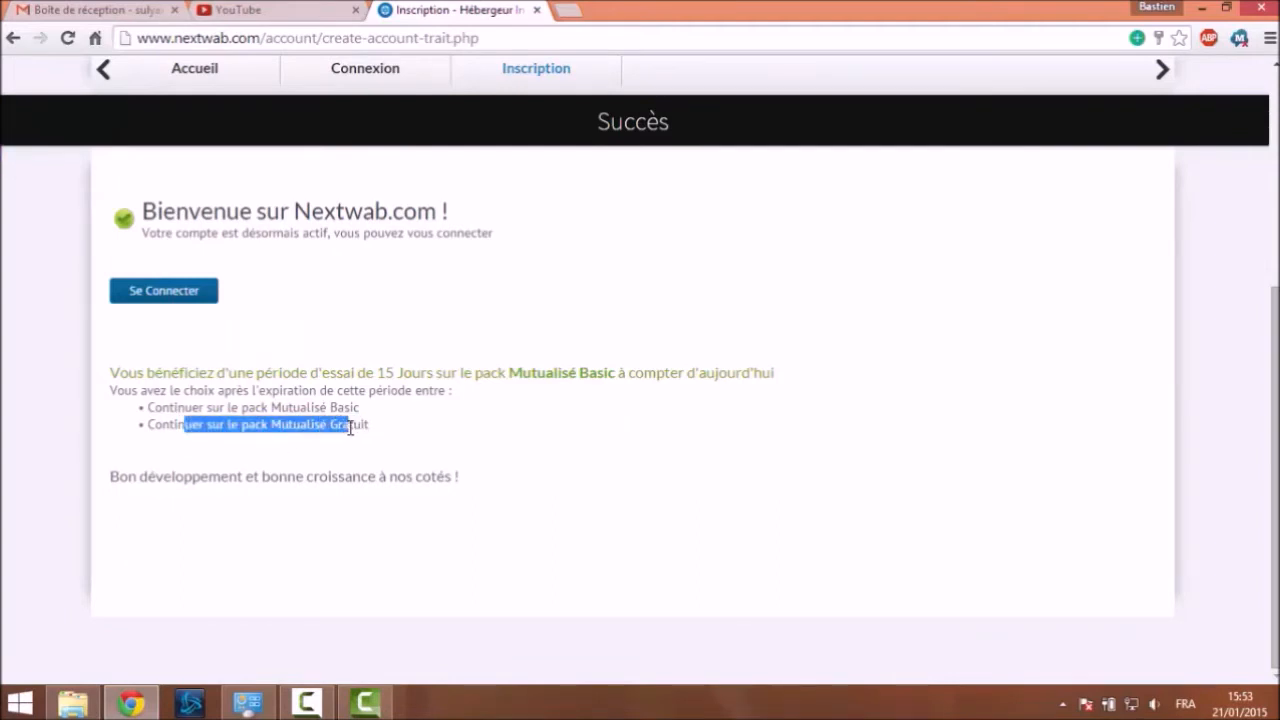
# On the login page, replace the prefilled e-mail with the new account's e-mail, enter its password, and submit
pyautogui.click(189, 293)
pyautogui.scroll(-4, 262, 286)
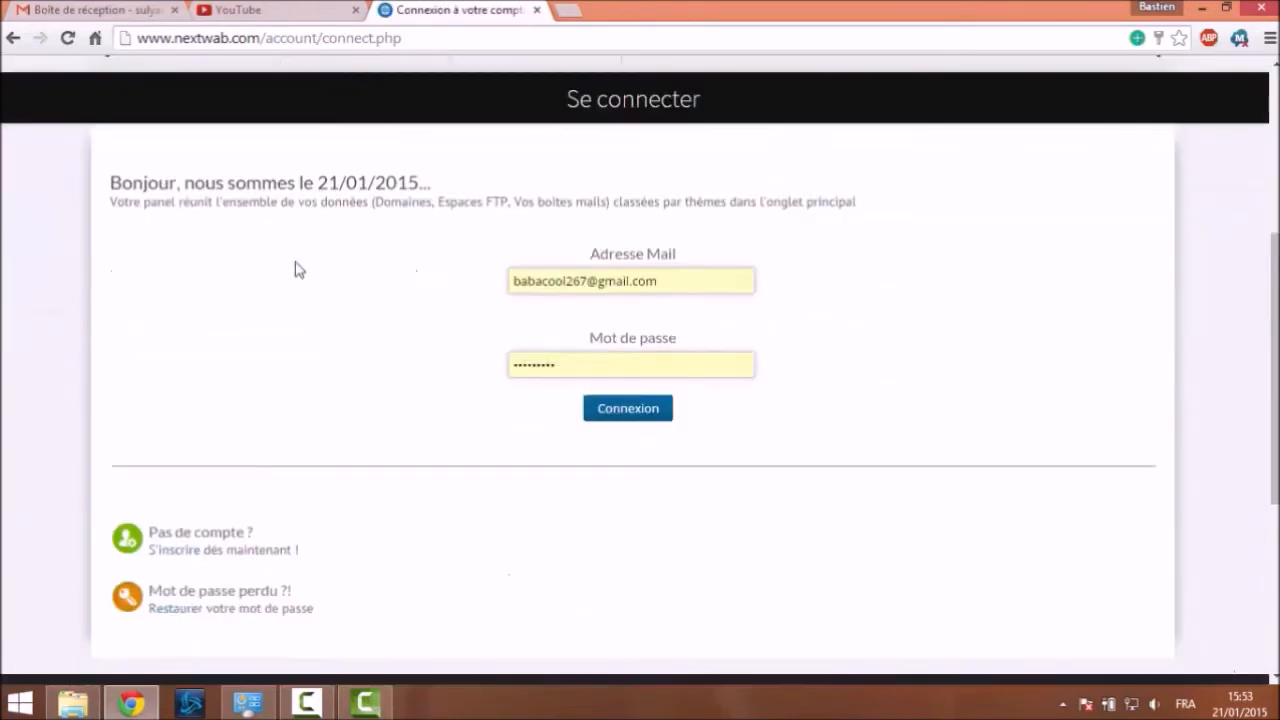
pyautogui.moveTo(658, 281); pyautogui.dragTo(463, 275)
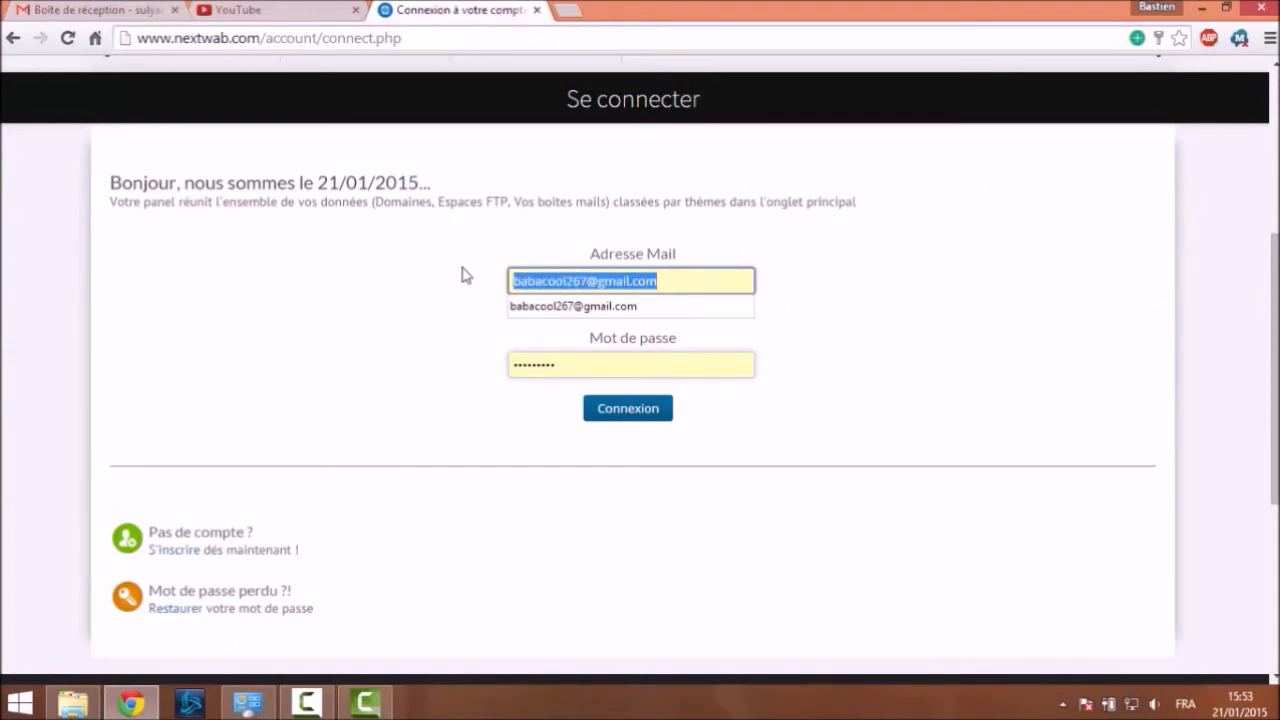
pyautogui.press('BackSpace')
pyautogui.write('bast')
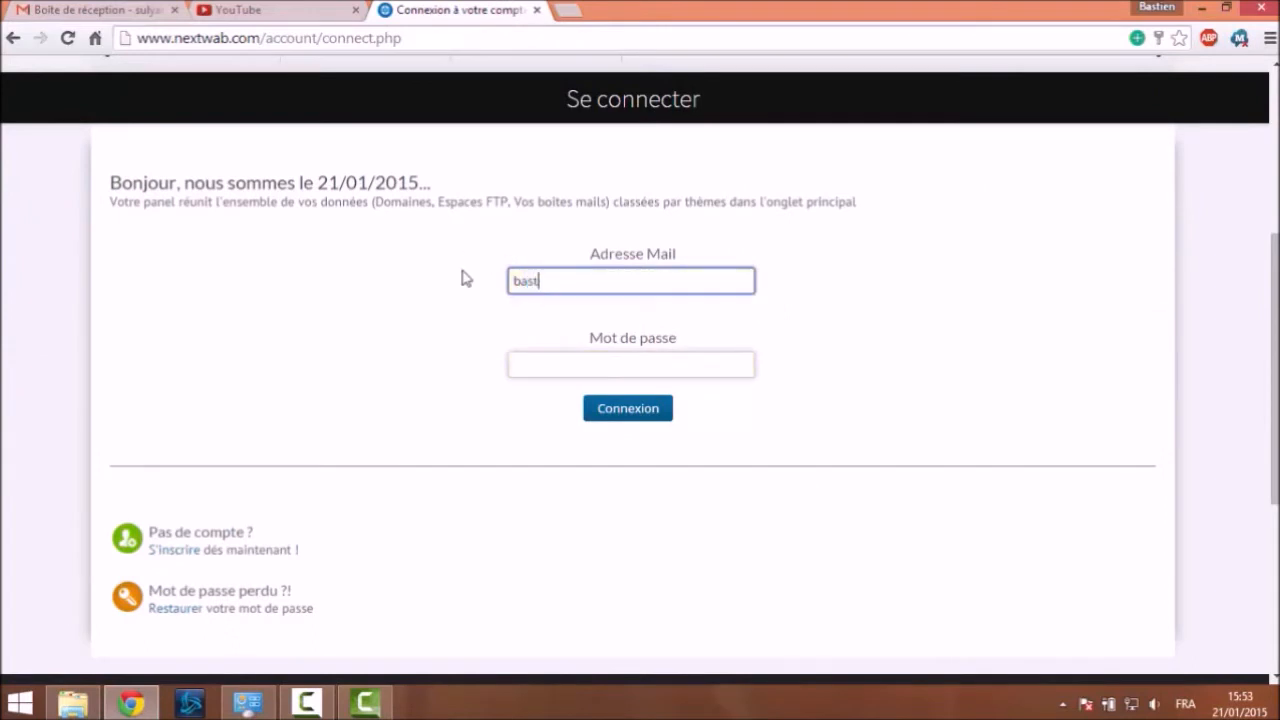
pyautogui.write('i')
pyautogui.press('BackSpace')
pyautogui.press('BackSpace')
pyautogui.press('BackSpace')
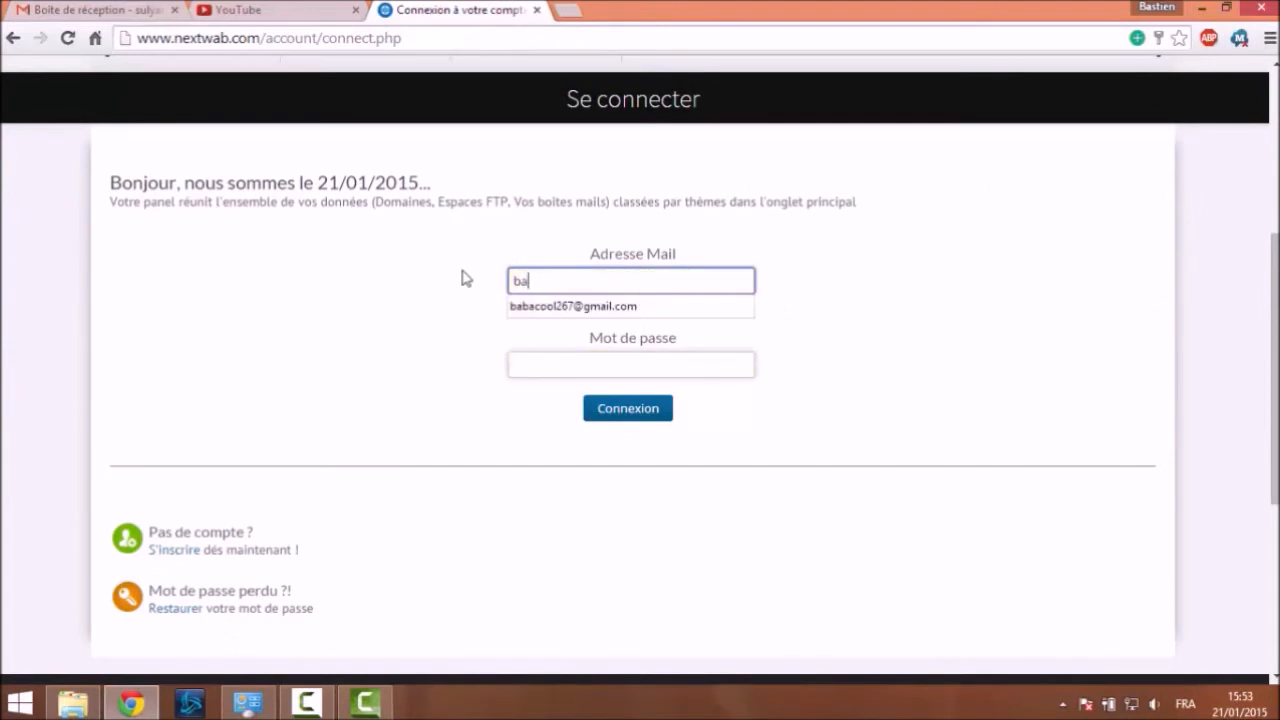
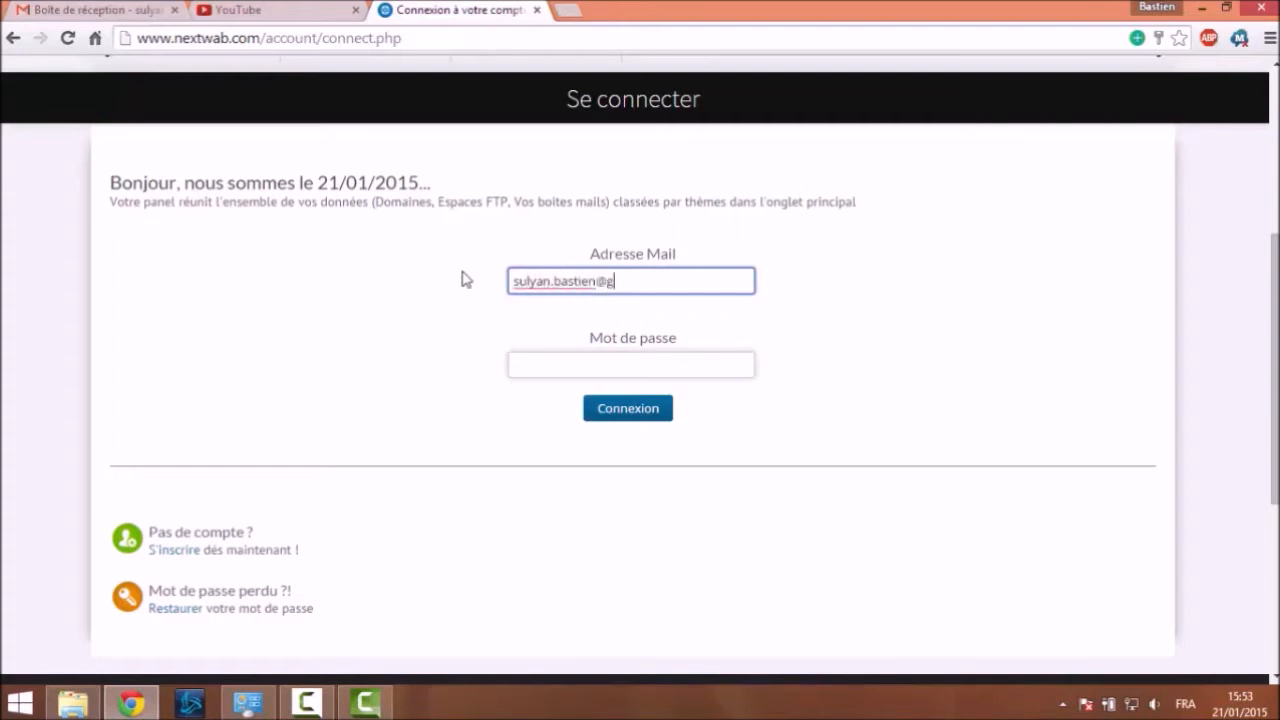
pyautogui.press('Tab')
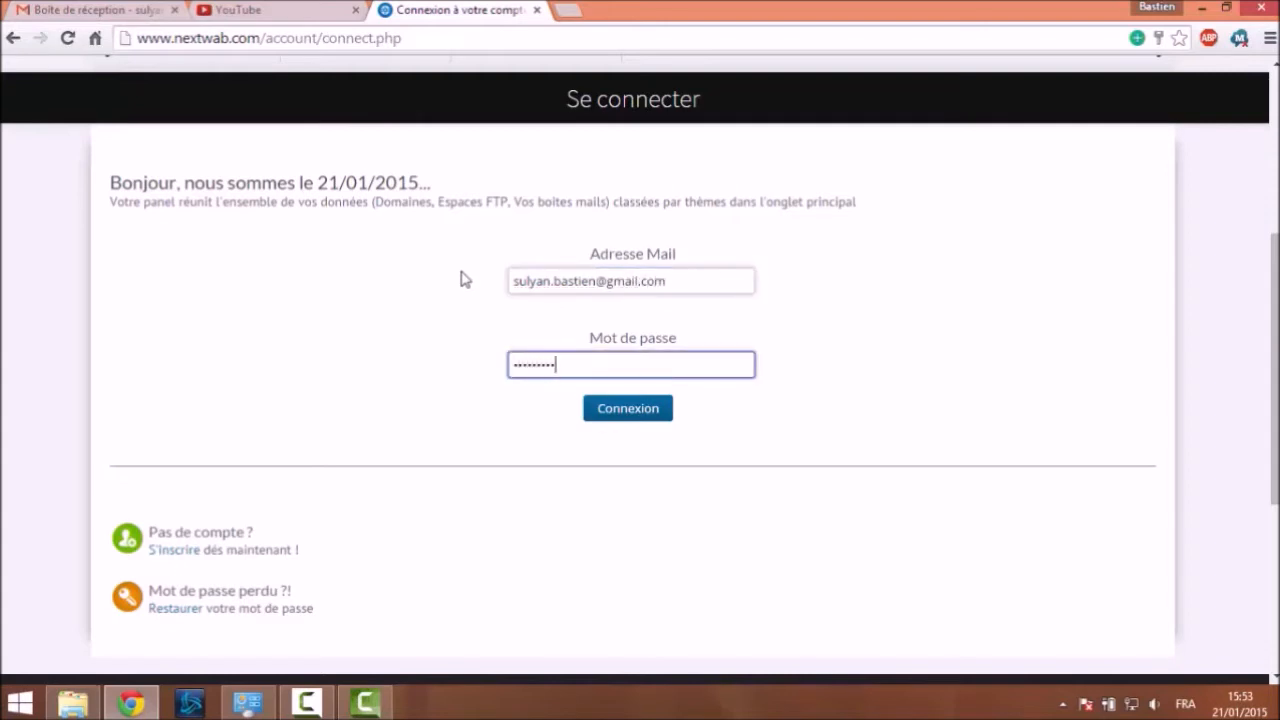
pyautogui.press('Return')
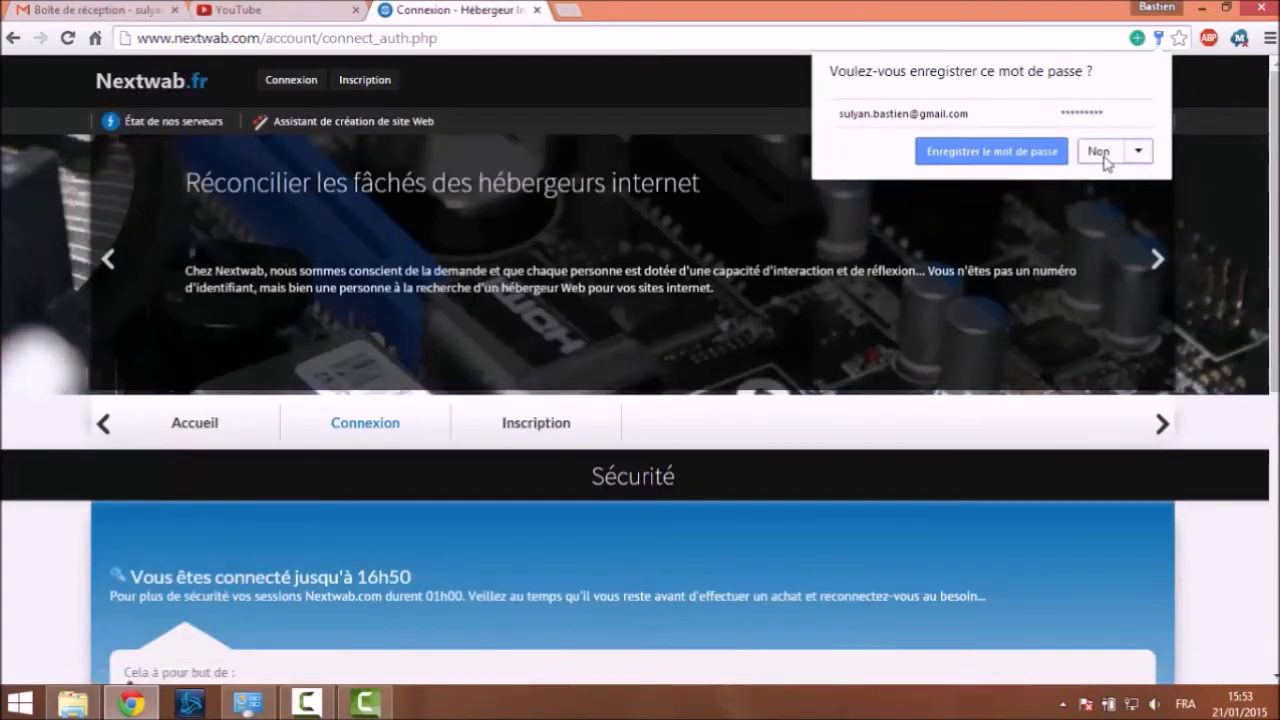
# Decline Chrome's password saving and continue past the session security notice
pyautogui.click(1100, 154)
pyautogui.scroll(-5, 630, 290)
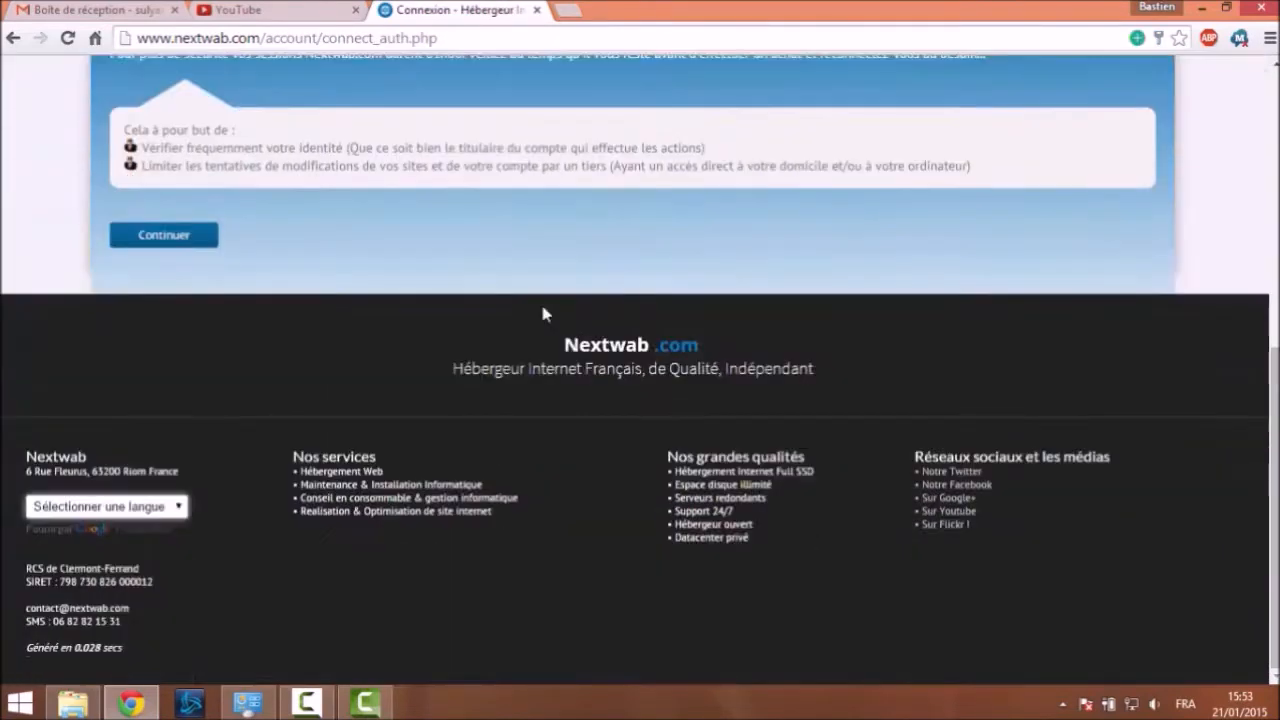
pyautogui.click(192, 238)
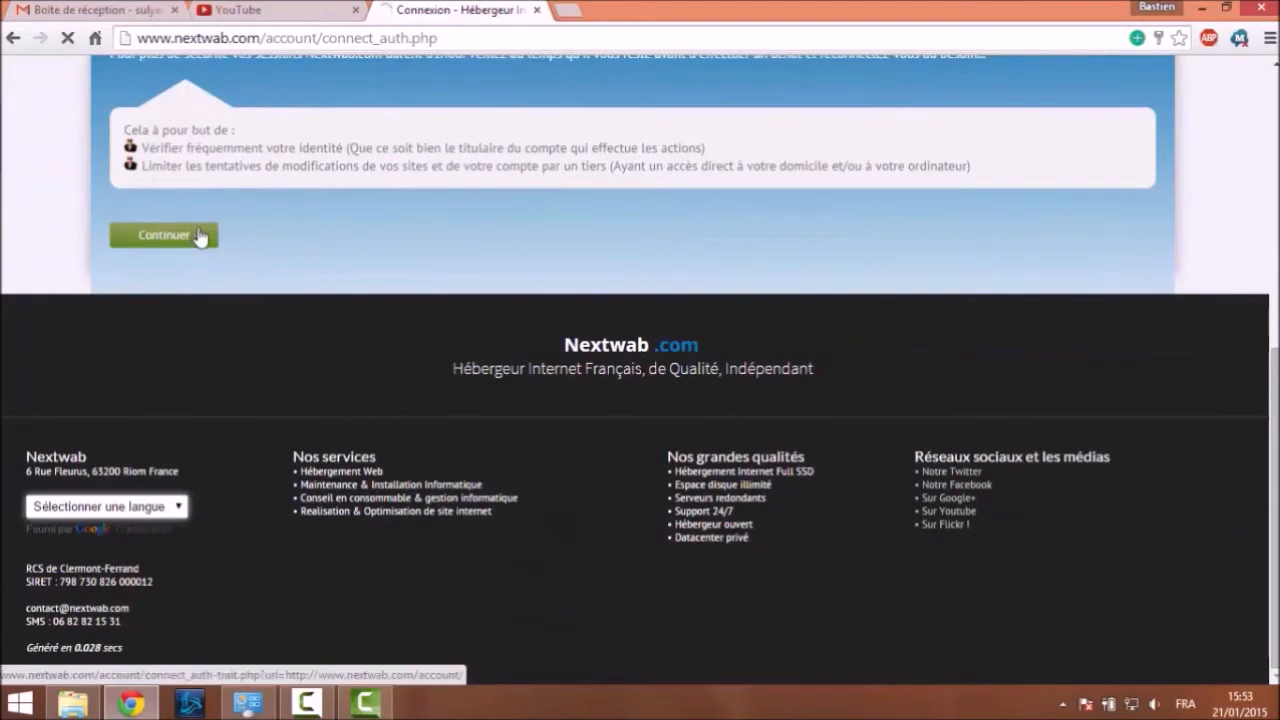
pyautogui.scroll(-6, 343, 286)
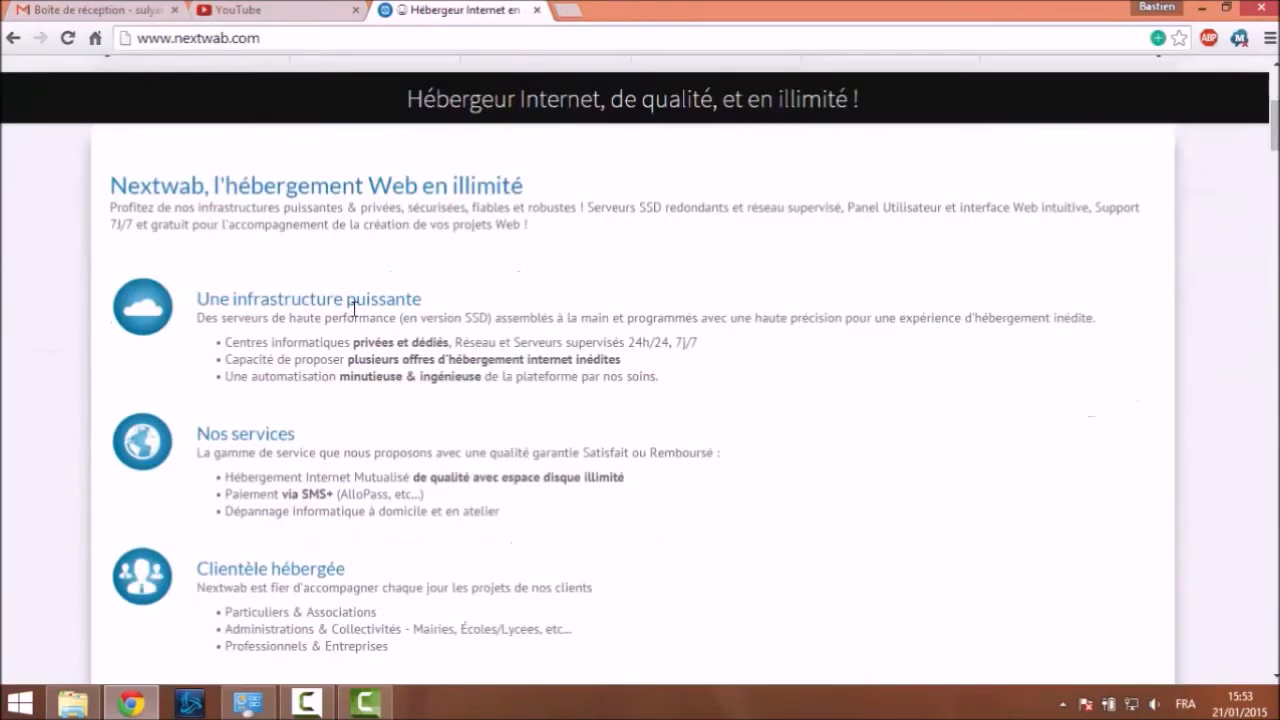
# Scroll to 'Connexion à votre compte' and open the Se connecter page
pyautogui.scroll(-4, 360, 310)
pyautogui.scroll(10, 365, 320)
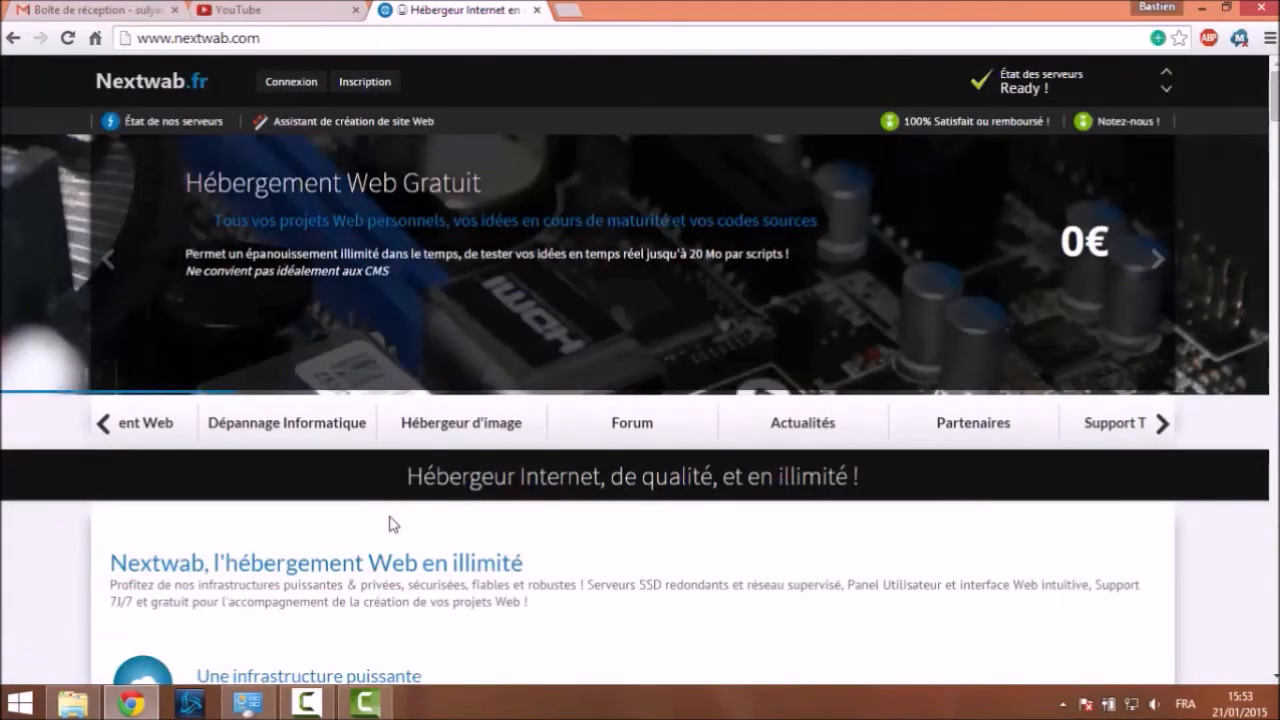
pyautogui.scroll(-6, 391, 518)
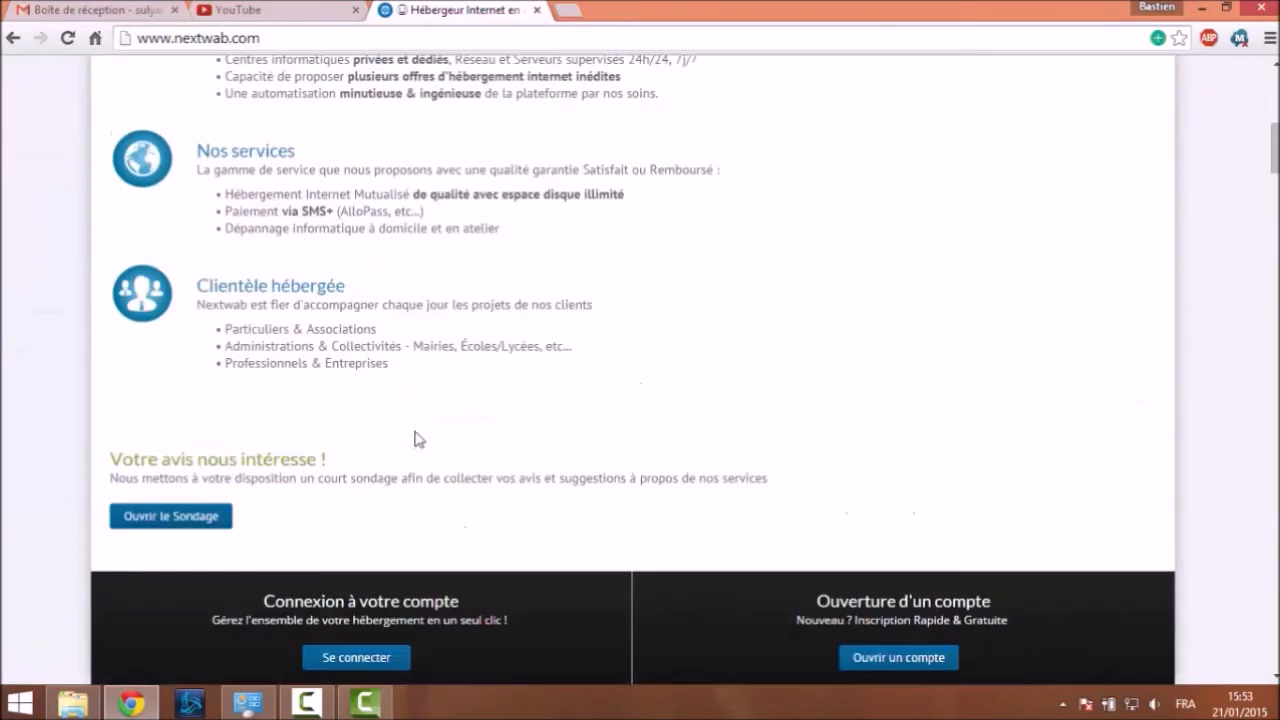
pyautogui.scroll(-3, 417, 438)
pyautogui.scroll(-3, 417, 422)
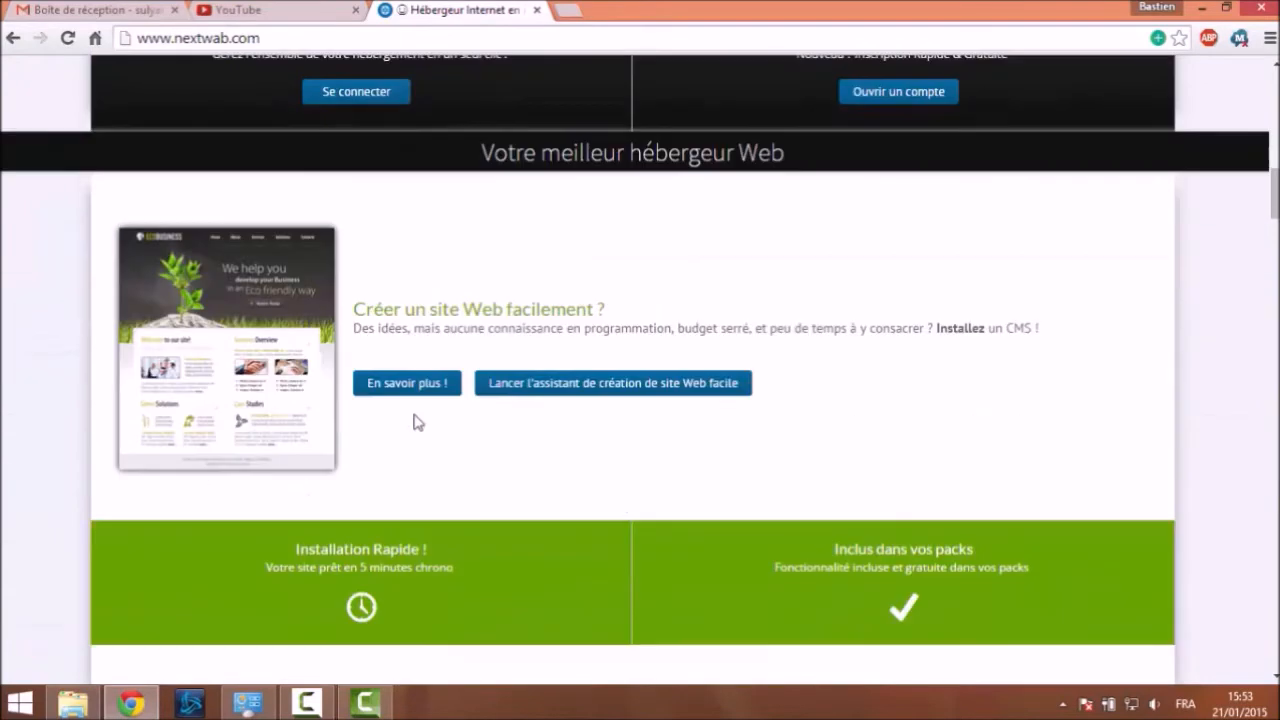
pyautogui.scroll(3, 417, 418)
pyautogui.click(385, 376)
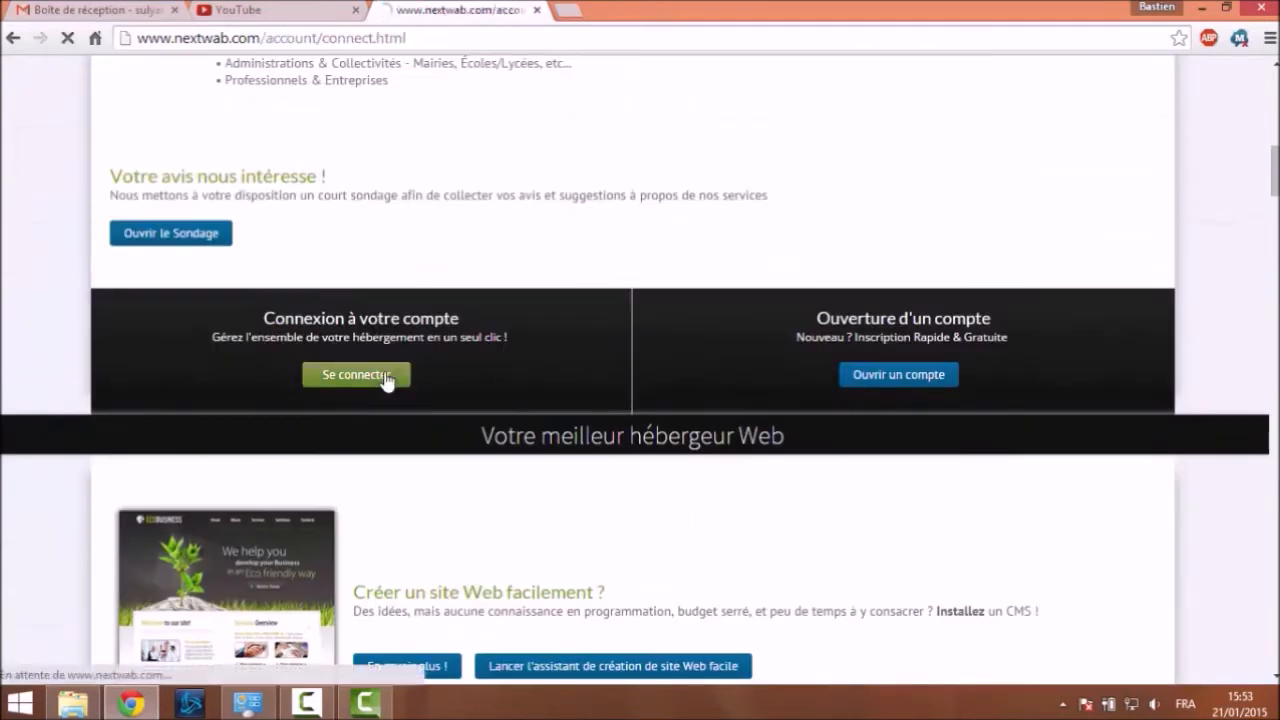
pyautogui.scroll(-3, 343, 306)
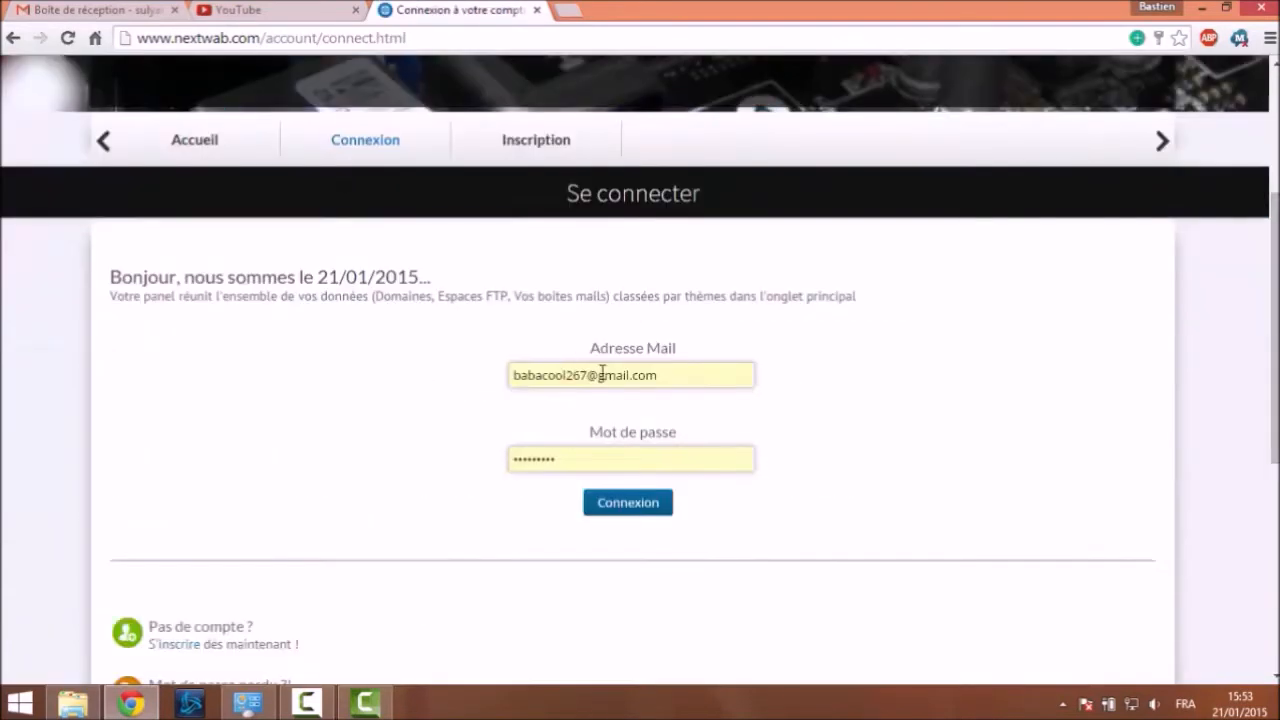
# Sign in with the account e-mail and password, declining Chrome's offer to save the password
pyautogui.click(684, 386)
pyautogui.click(563, 426)
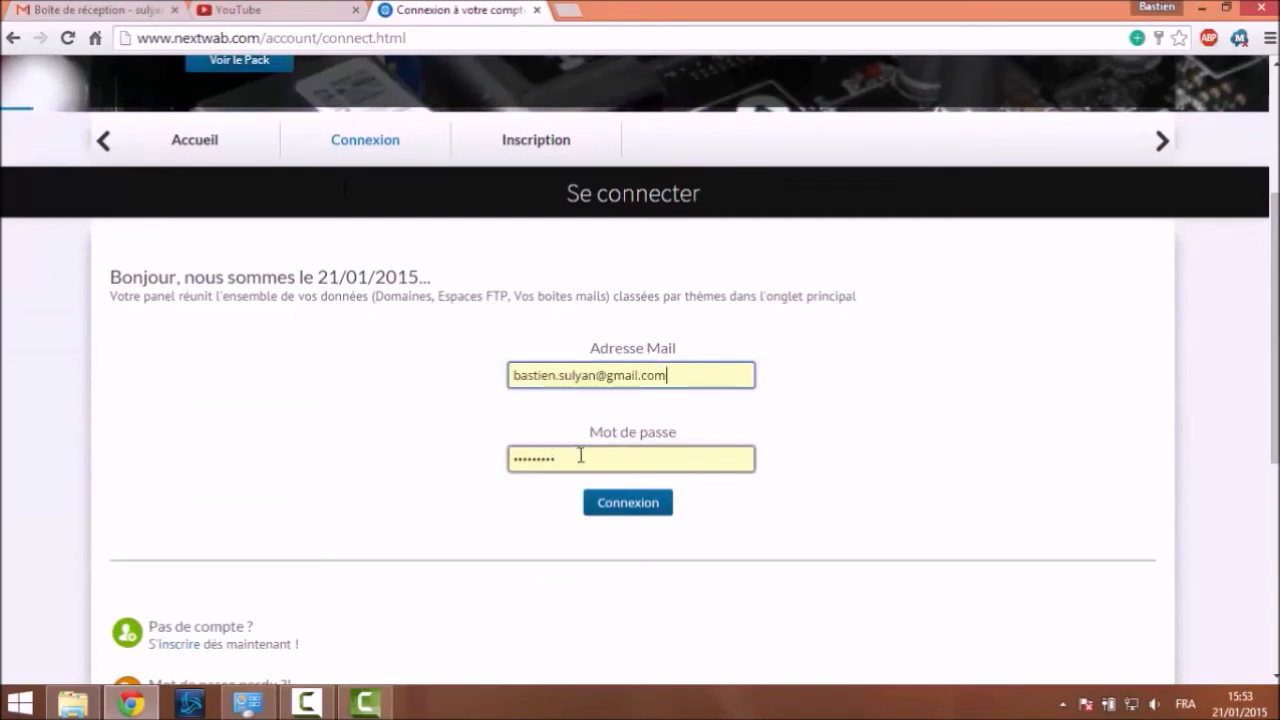
pyautogui.press('Tab')
pyautogui.tripleClick(694, 374)
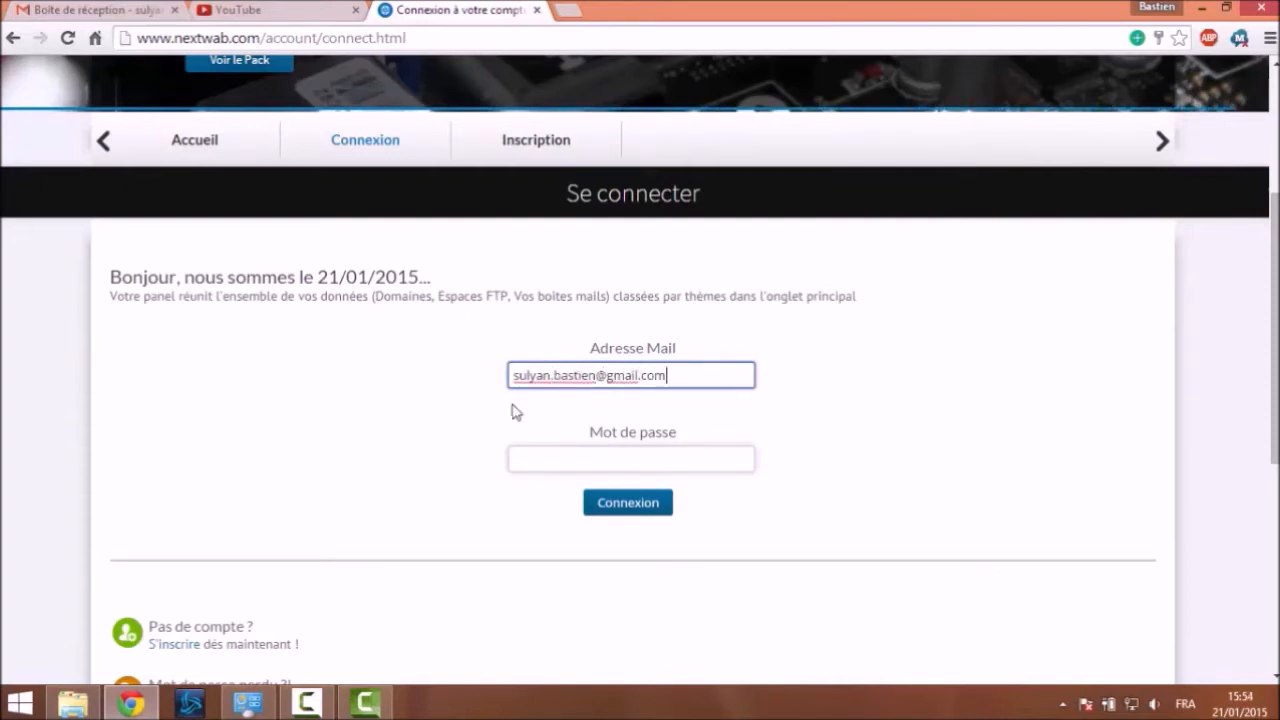
pyautogui.click(674, 457)
pyautogui.write('•••••••••')
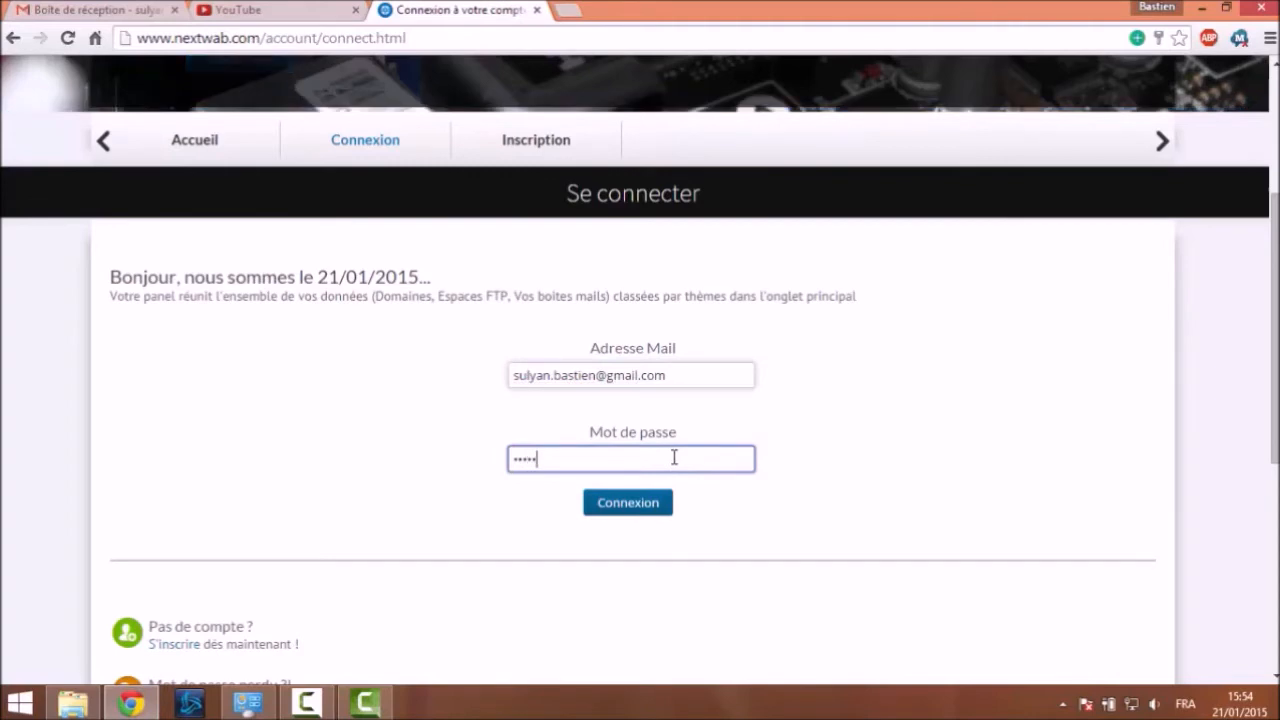
pyautogui.click(666, 505)
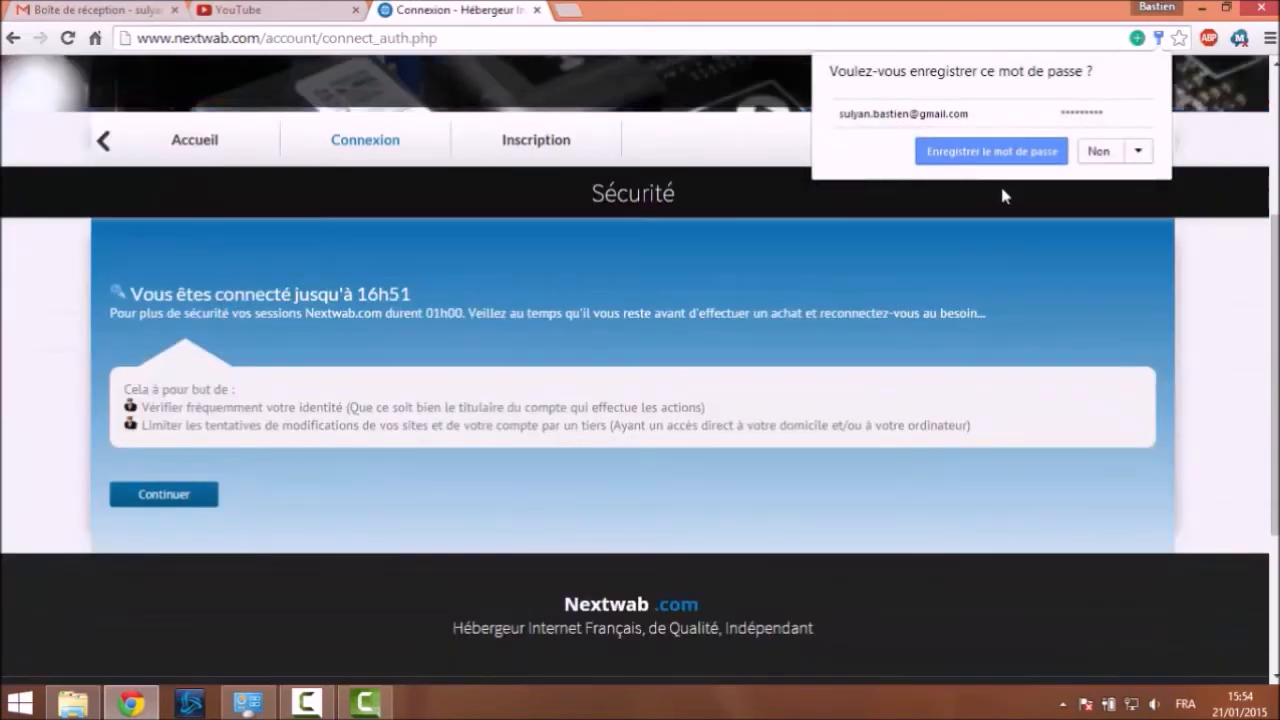
pyautogui.click(1099, 152)
pyautogui.click(215, 492)
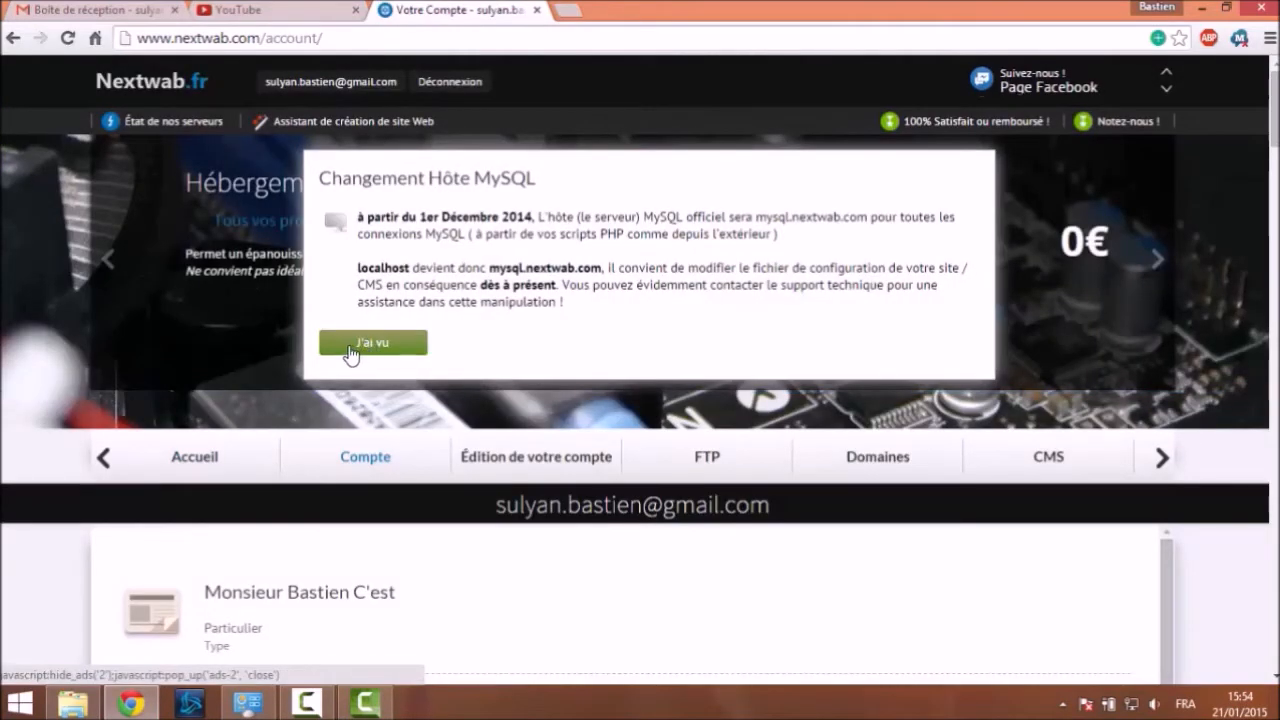
# Dismiss the MySQL host notice with J'ai vu and go to the Domaines section
pyautogui.click(343, 338)
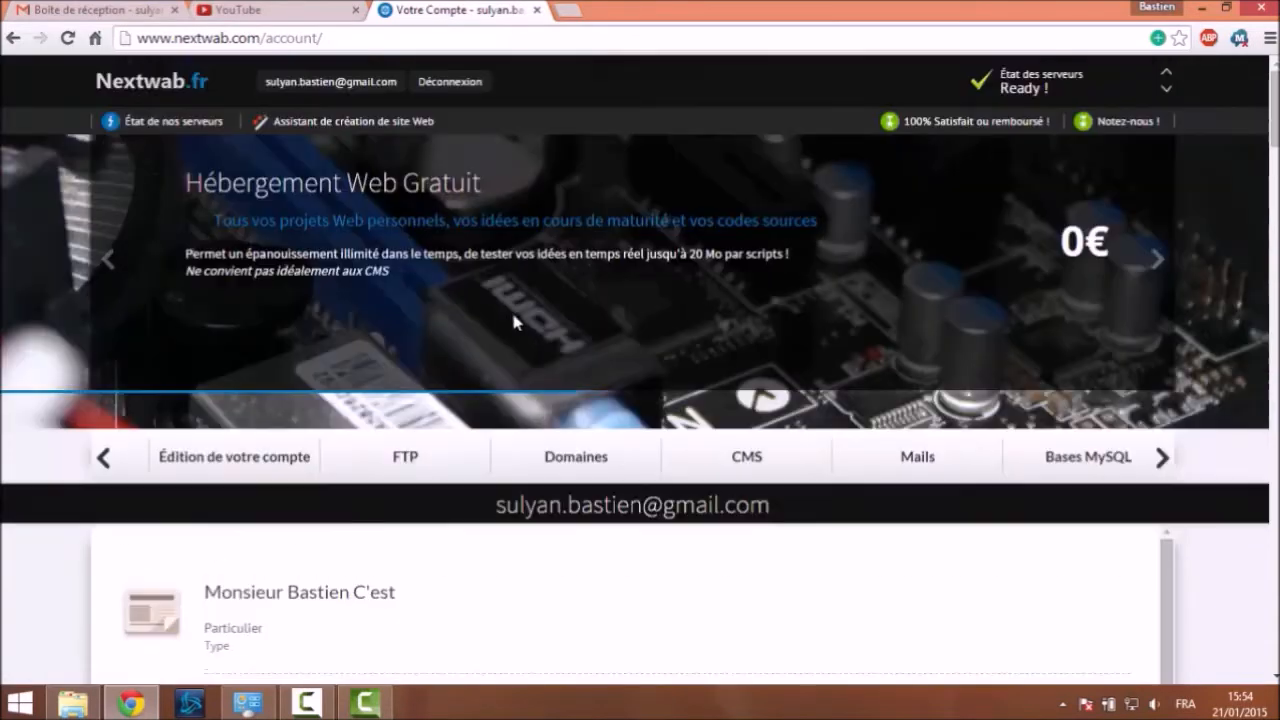
pyautogui.scroll(-2, 505, 296)
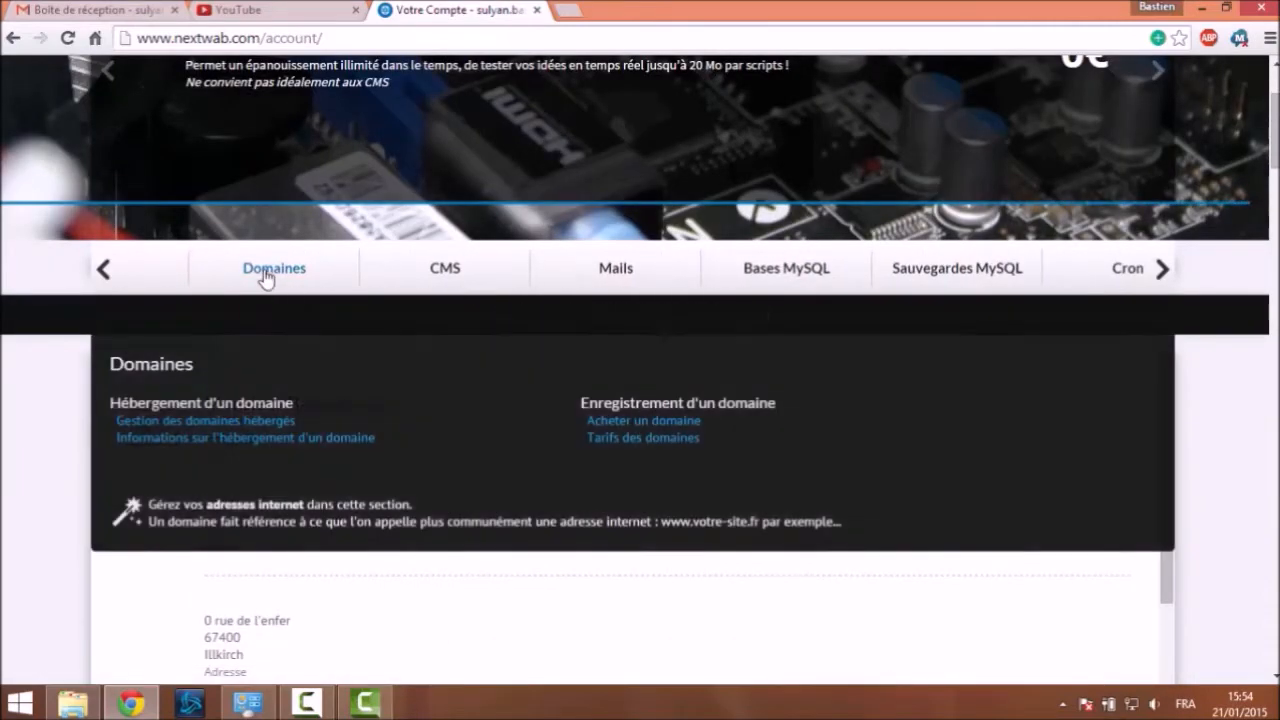
pyautogui.click(265, 285)
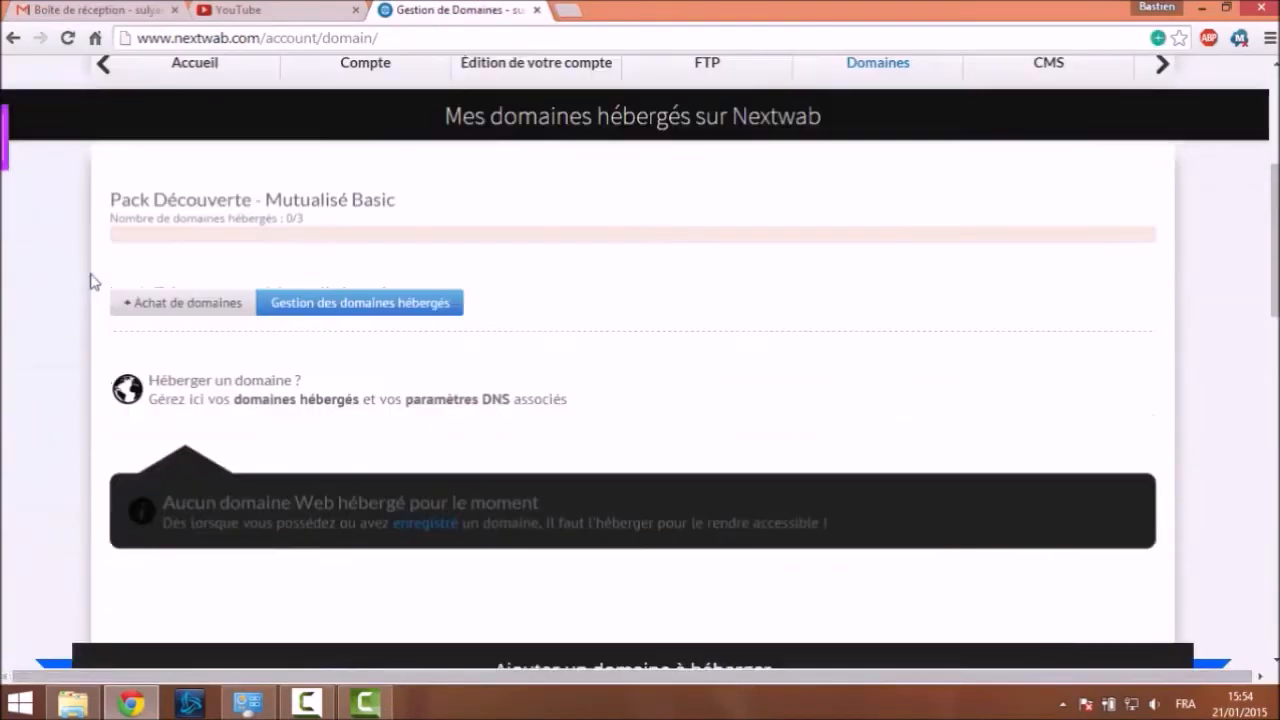
# Open 'Achat de domaines' and show the extension dropdown beside the domain name box
pyautogui.click(190, 303)
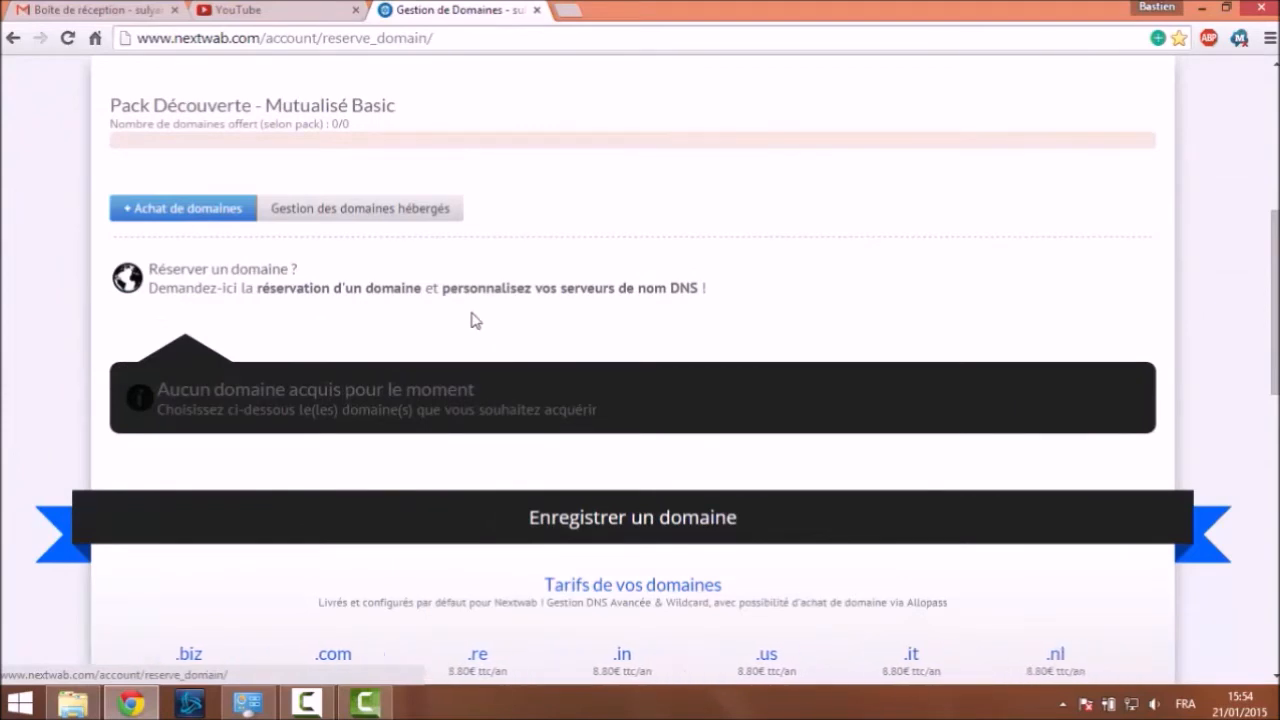
pyautogui.scroll(-3, 472, 320)
pyautogui.scroll(-2, 466, 277)
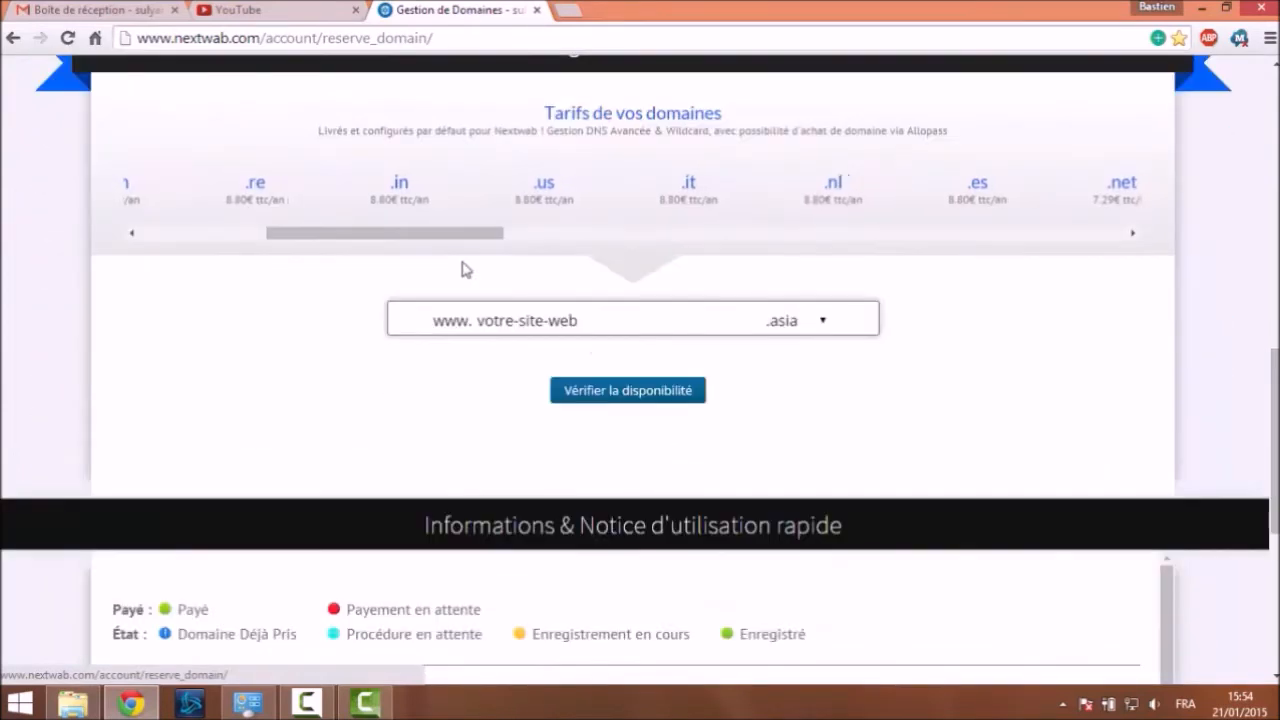
pyautogui.scroll(2, 466, 271)
pyautogui.scroll(-1, 463, 269)
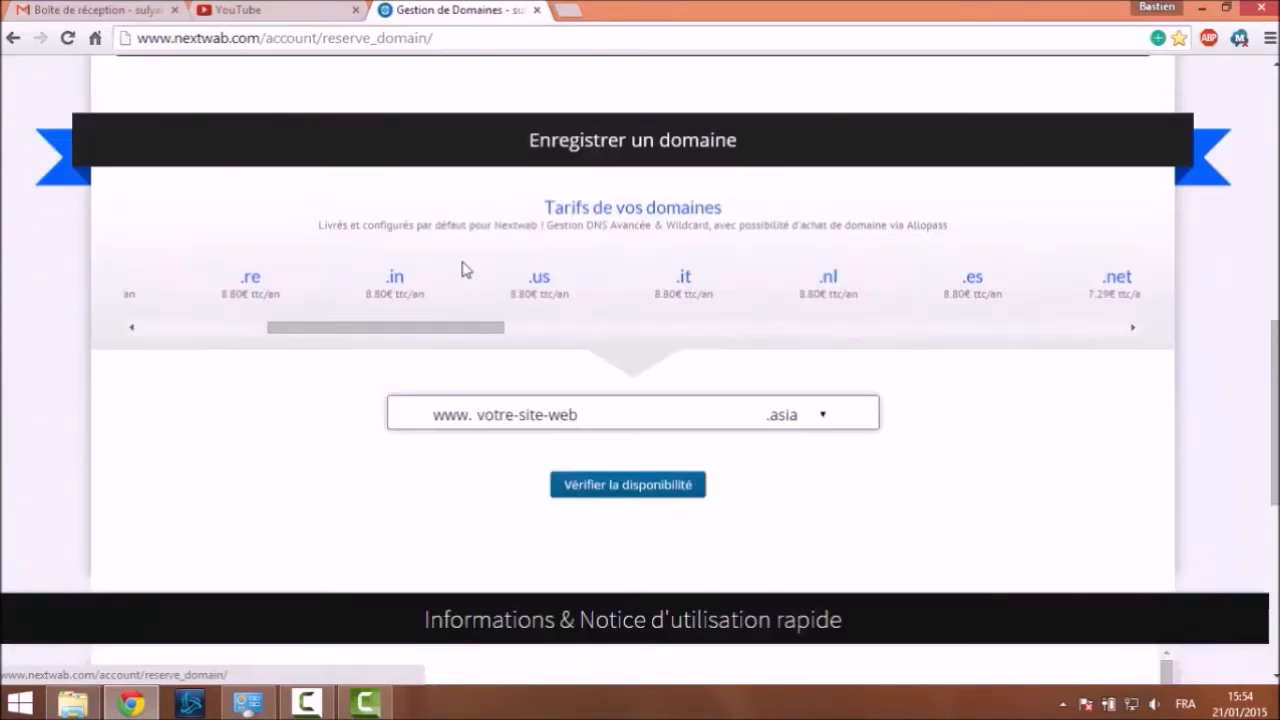
pyautogui.click(640, 418)
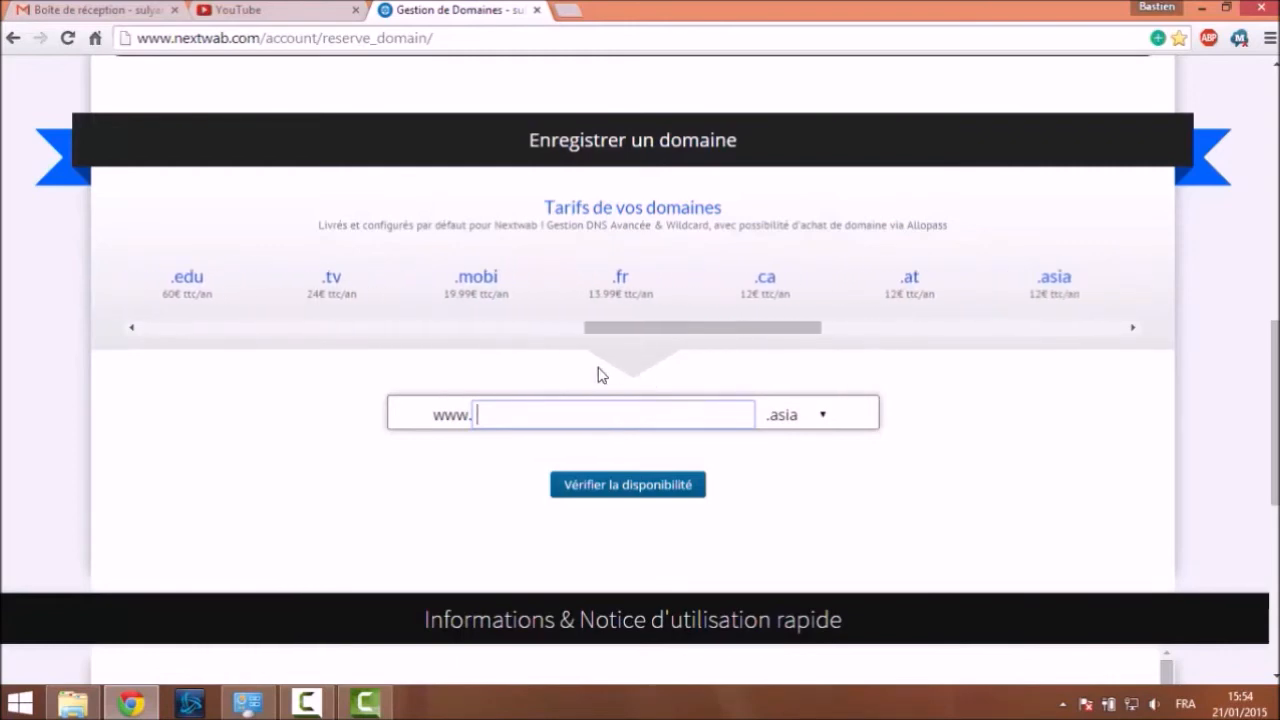
pyautogui.click(808, 430)
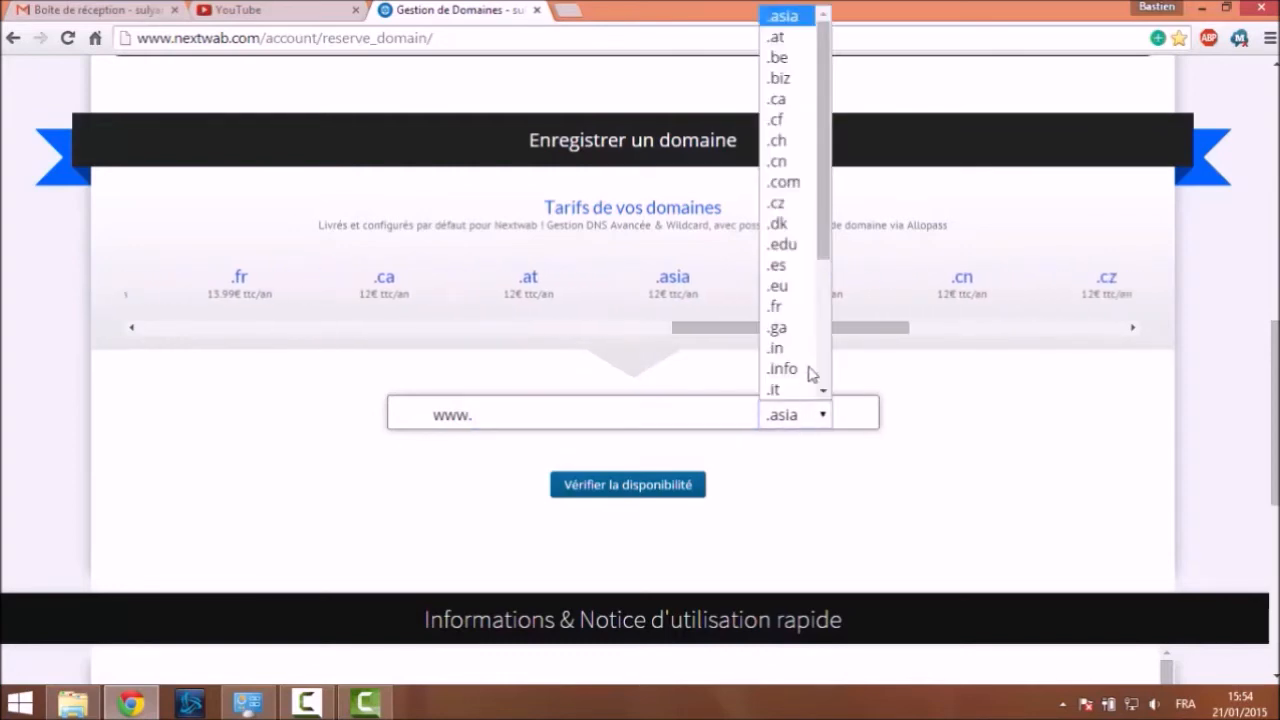
# Enter jensaispasquoiprendre as the domain name, keeping .asia, and scroll the extension list
pyautogui.click(614, 417)
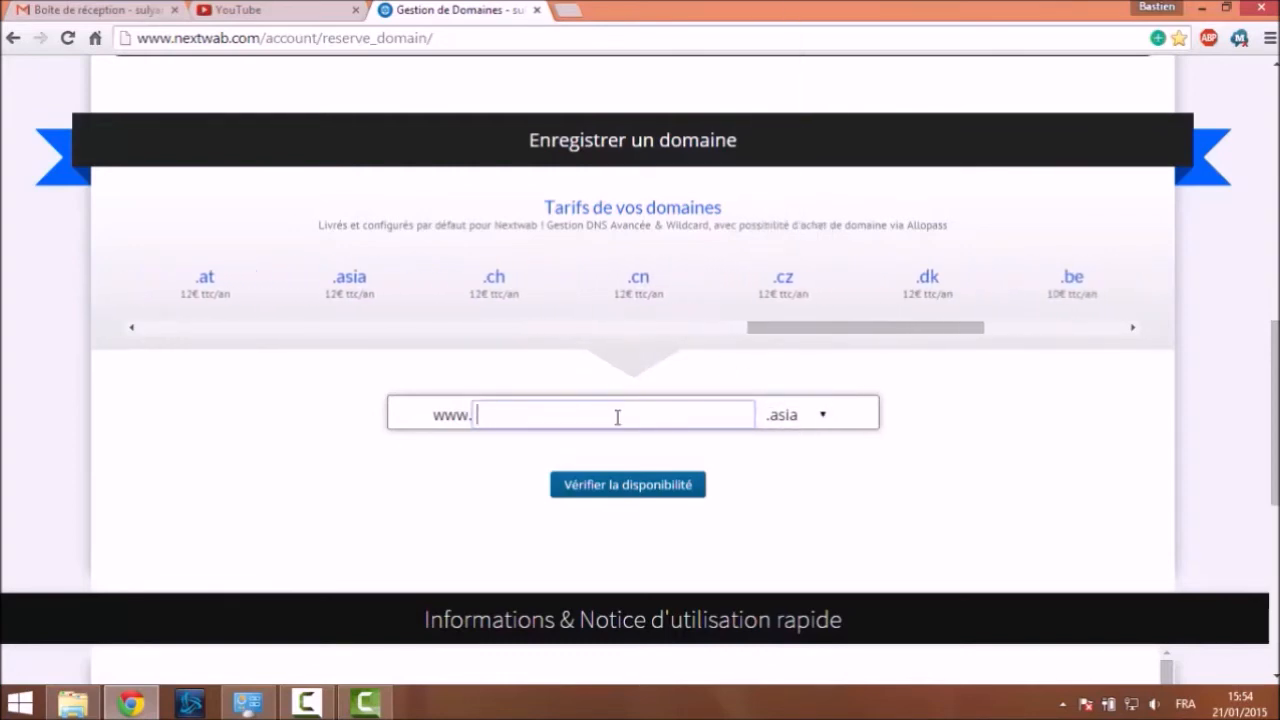
pyautogui.write('c')
pyautogui.press('BackSpace')
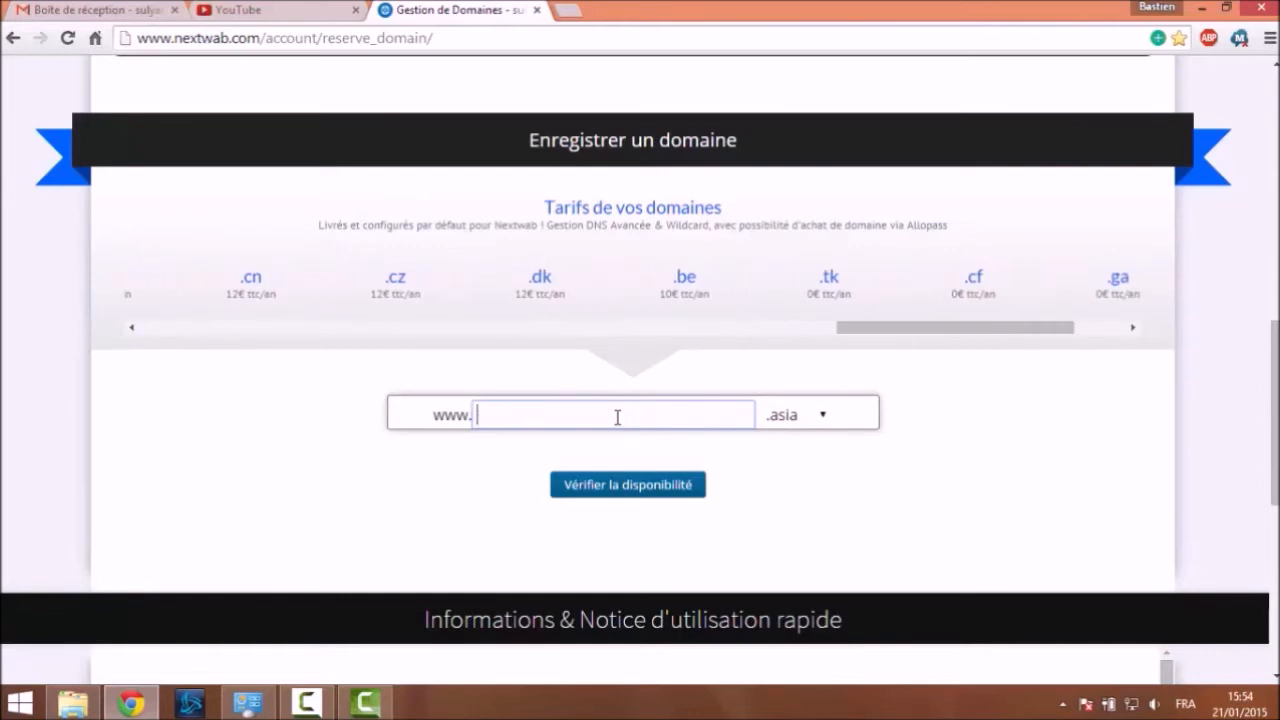
pyautogui.write('jensa')
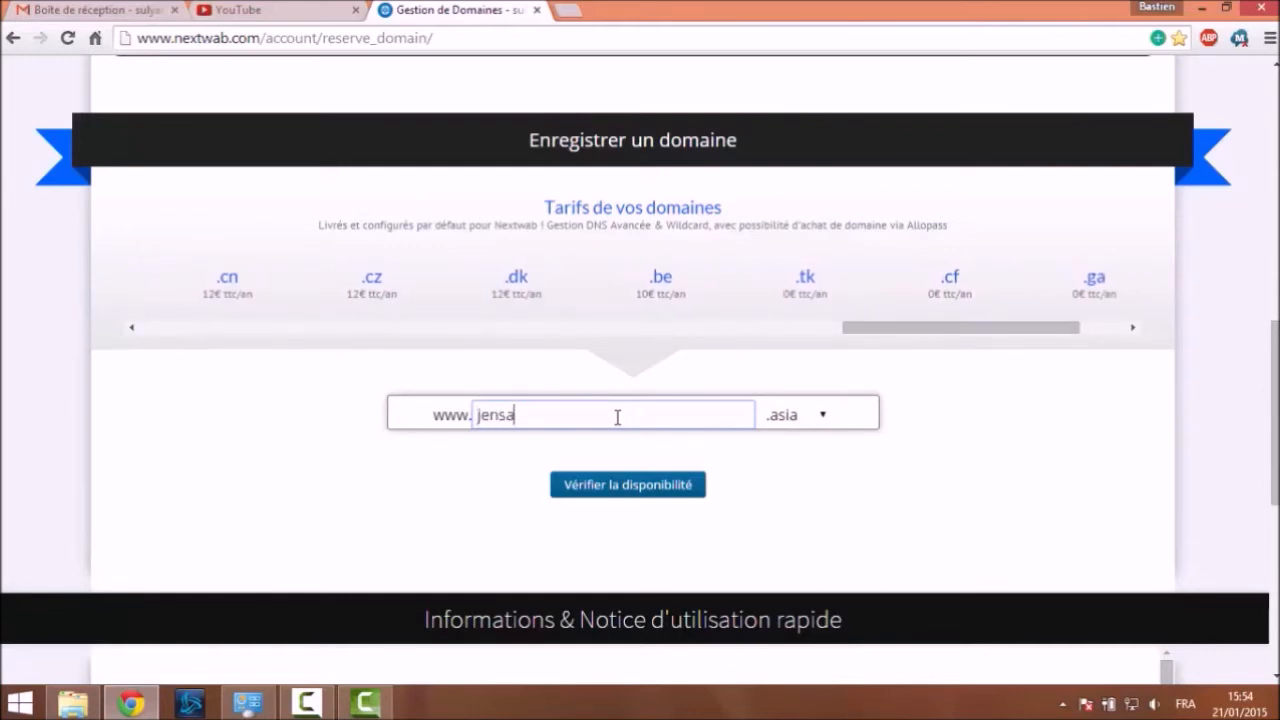
pyautogui.write('ispasquoiprendre')
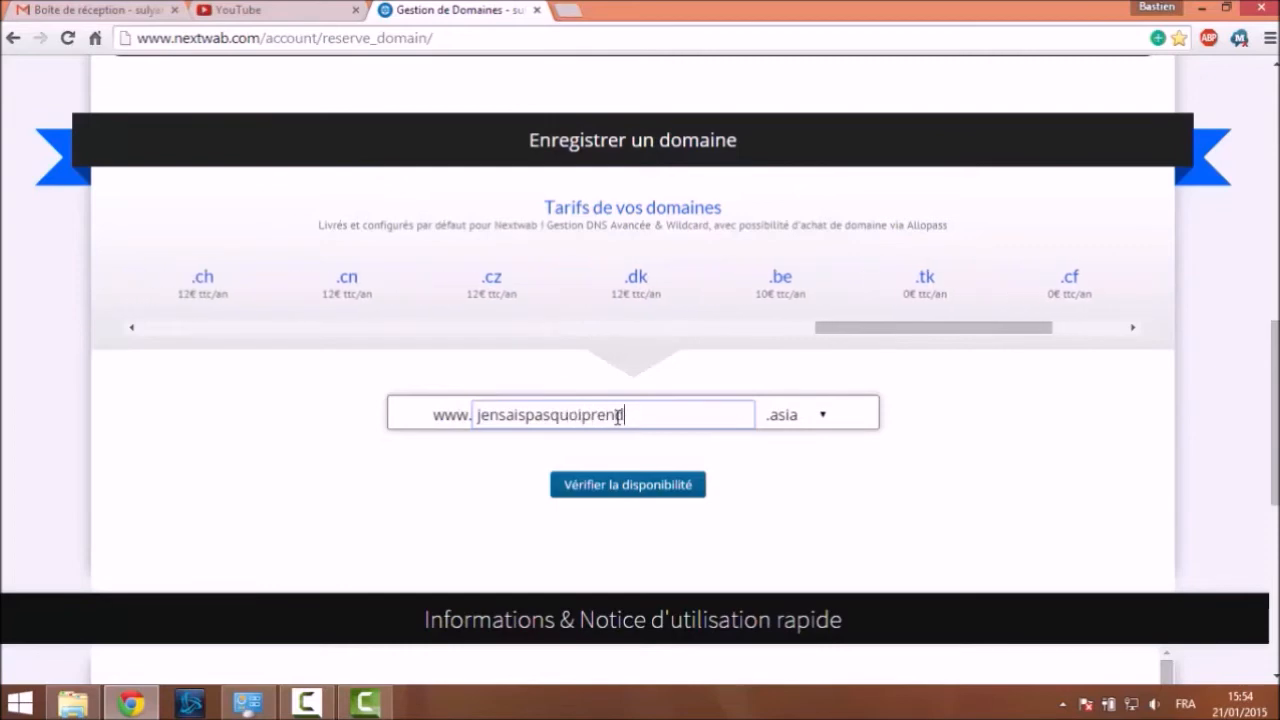
pyautogui.click(805, 426)
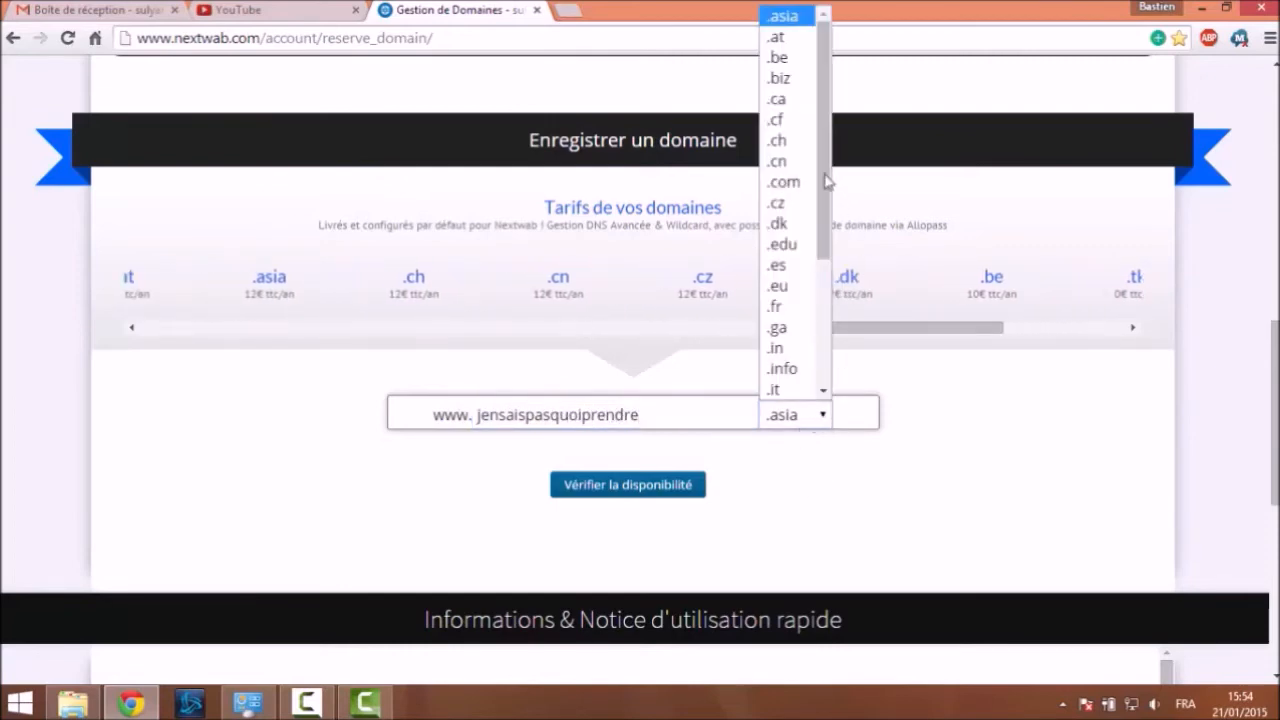
pyautogui.moveTo(826, 163); pyautogui.dragTo(836, 302)
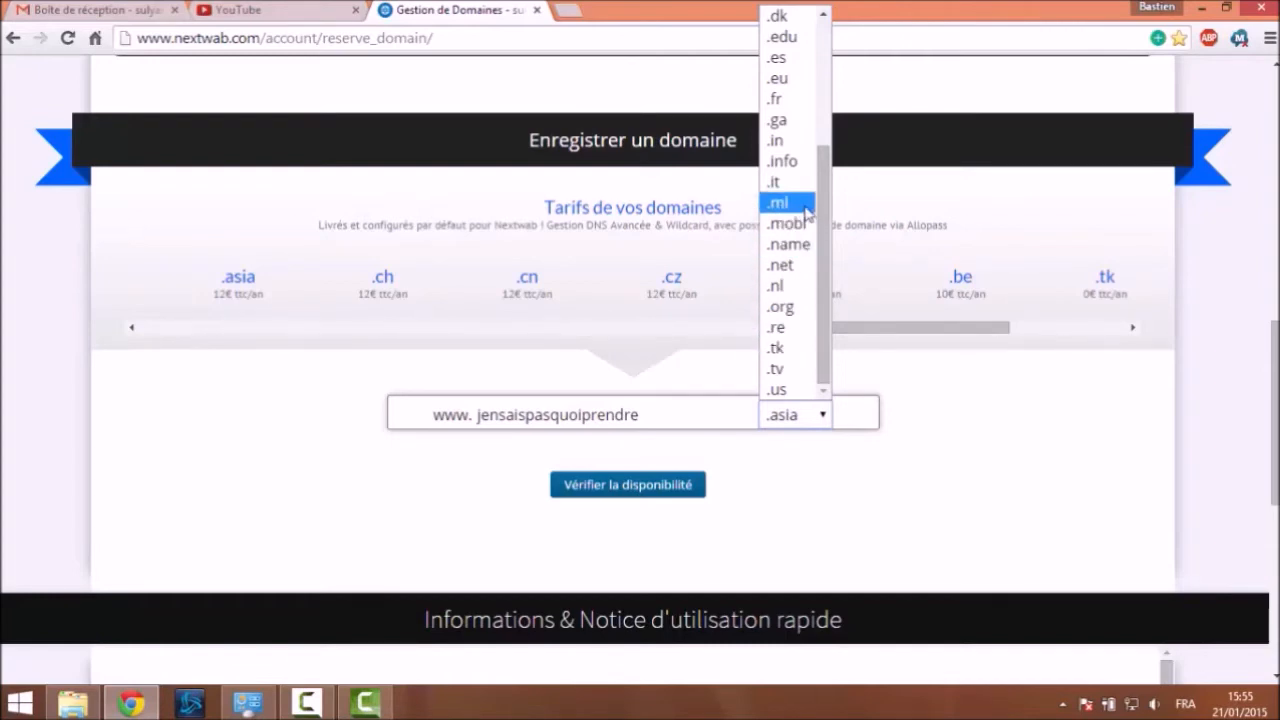
# Close the extension list and compare Tarifs prices, highlighting the free .ga and .ml extensions
pyautogui.moveTo(824, 253); pyautogui.dragTo(828, 102)
pyautogui.click(1133, 487)
pyautogui.moveTo(855, 329); pyautogui.dragTo(980, 306)
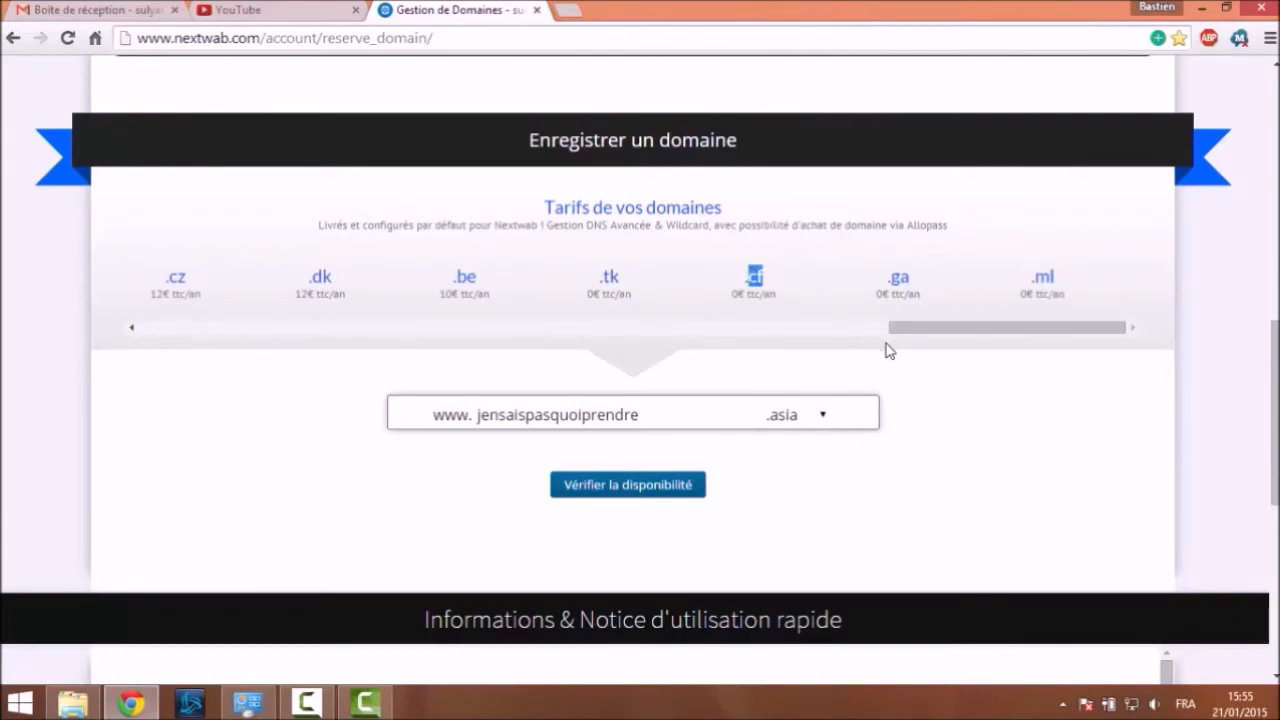
pyautogui.moveTo(892, 284); pyautogui.dragTo(902, 283)
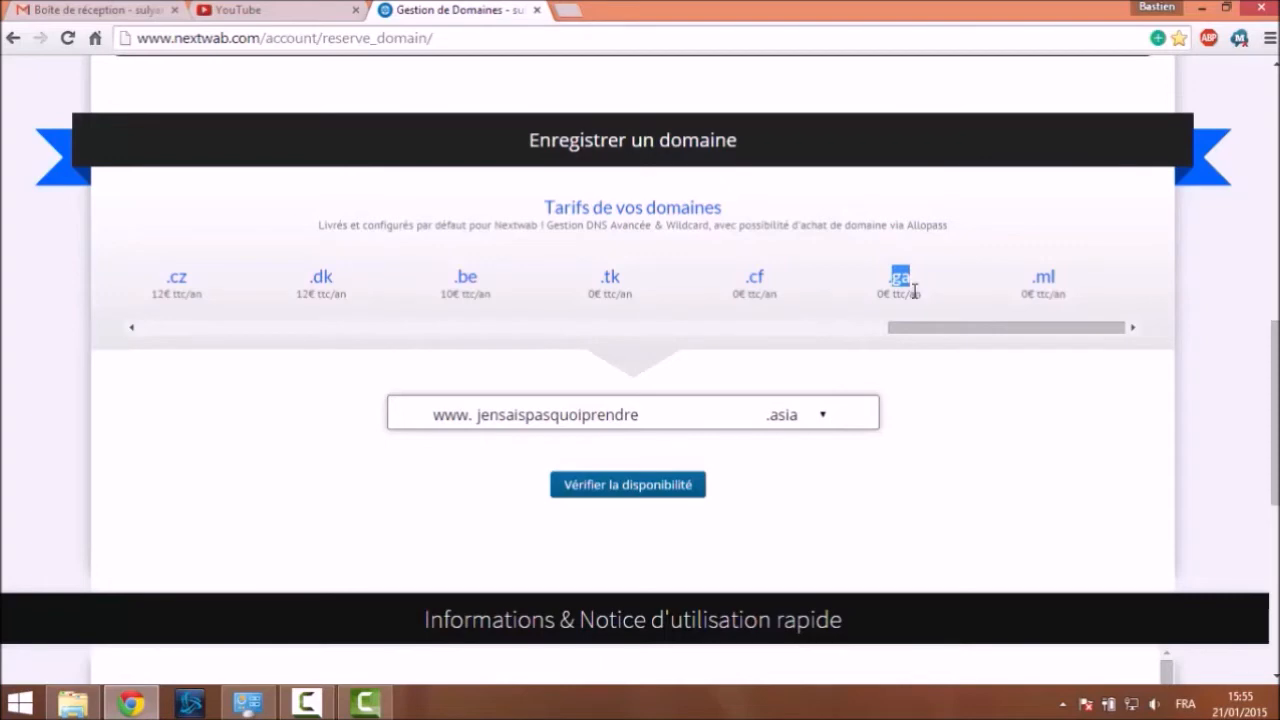
pyautogui.click(609, 280)
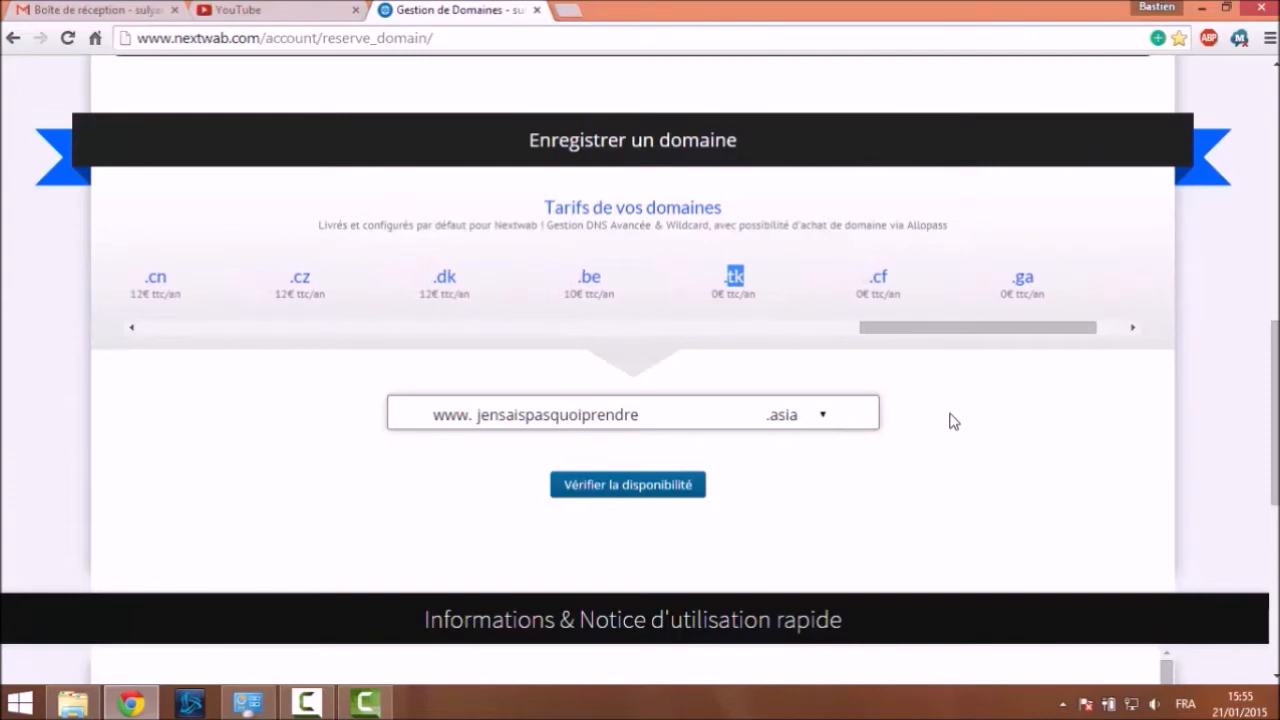
pyautogui.moveTo(975, 338); pyautogui.dragTo(1051, 337)
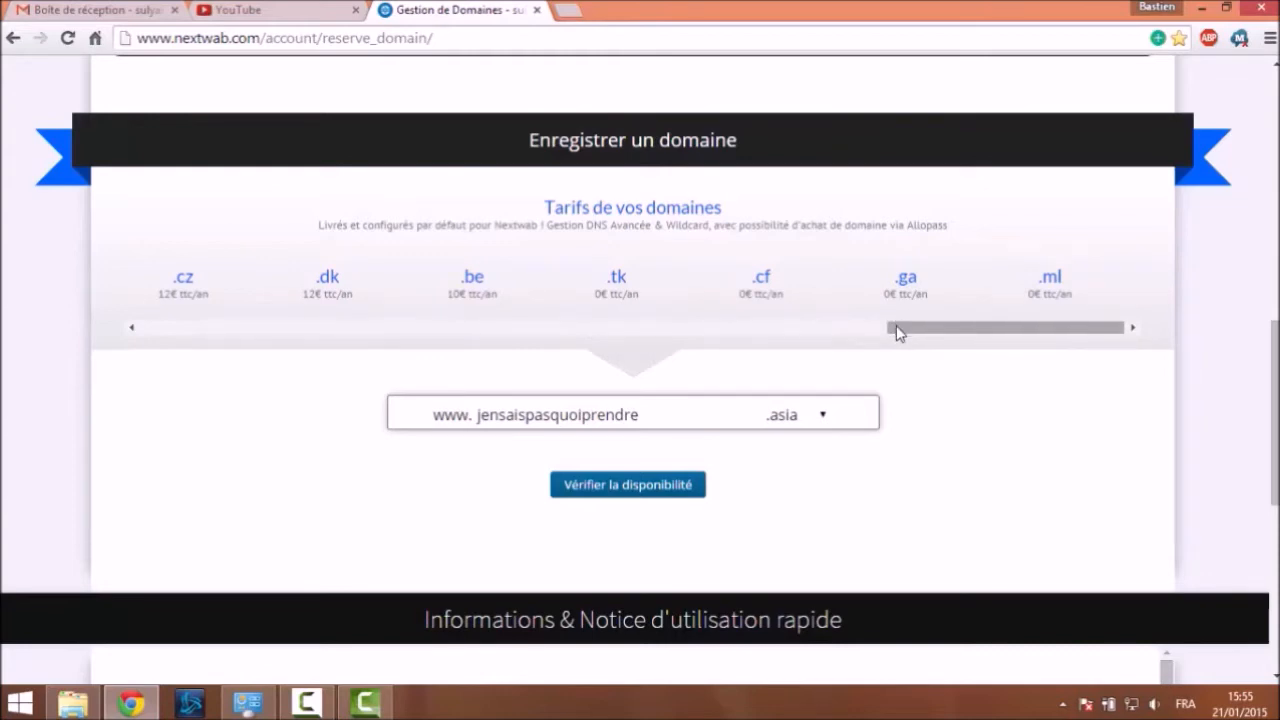
pyautogui.moveTo(896, 325); pyautogui.dragTo(895, 325)
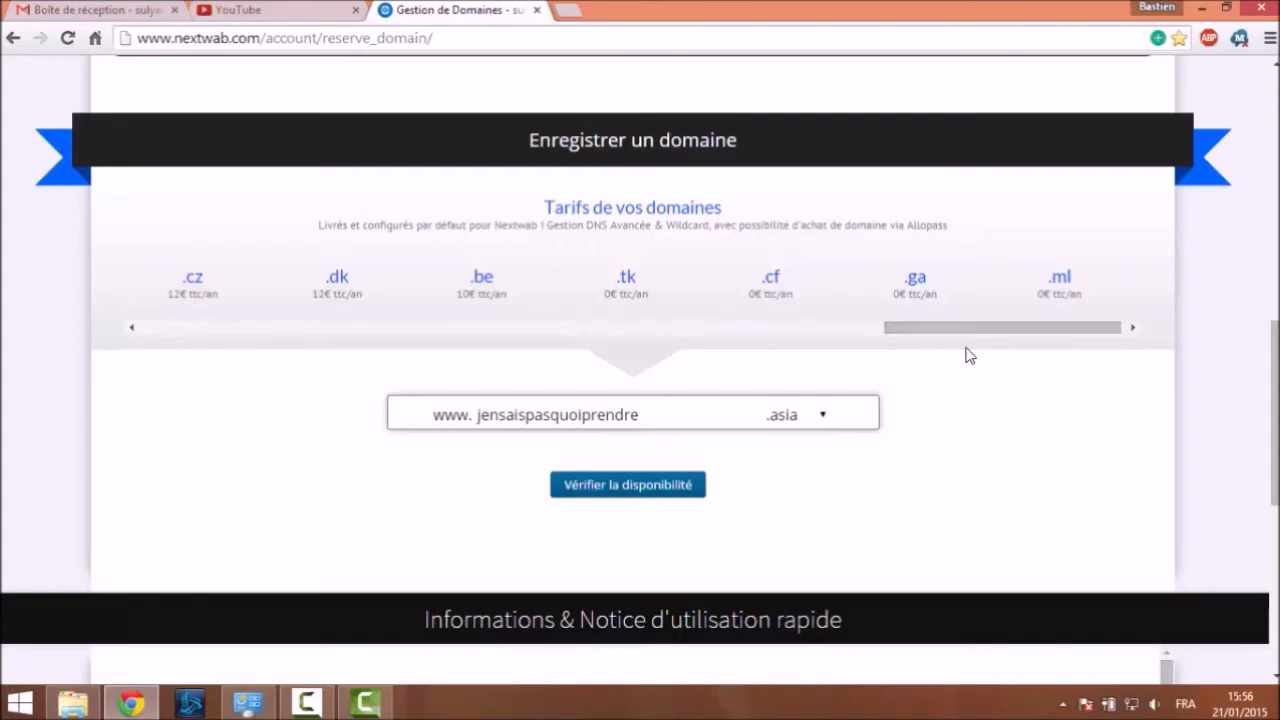
pyautogui.moveTo(975, 340)
pyautogui.mouseDown()
pyautogui.moveTo(949, 334)
pyautogui.moveTo(979, 334)
pyautogui.mouseUp()
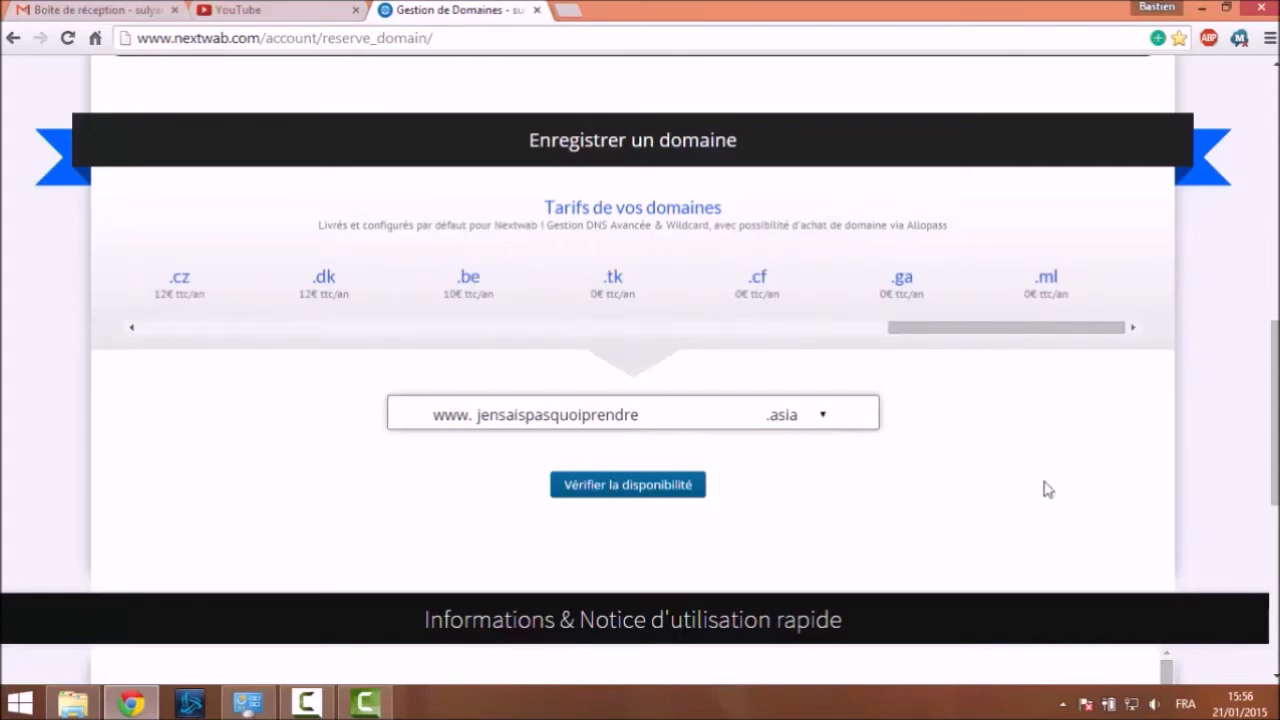
pyautogui.moveTo(917, 314); pyautogui.dragTo(1027, 333)
pyautogui.click(1027, 332)
pyautogui.doubleClick(1061, 271)
pyautogui.click(1095, 335)
# Highlight the free .cf, .ga, .ml and .tk extensions at 0€ per year
pyautogui.moveTo(775, 270); pyautogui.dragTo(1088, 300)
pyautogui.click(1040, 526)
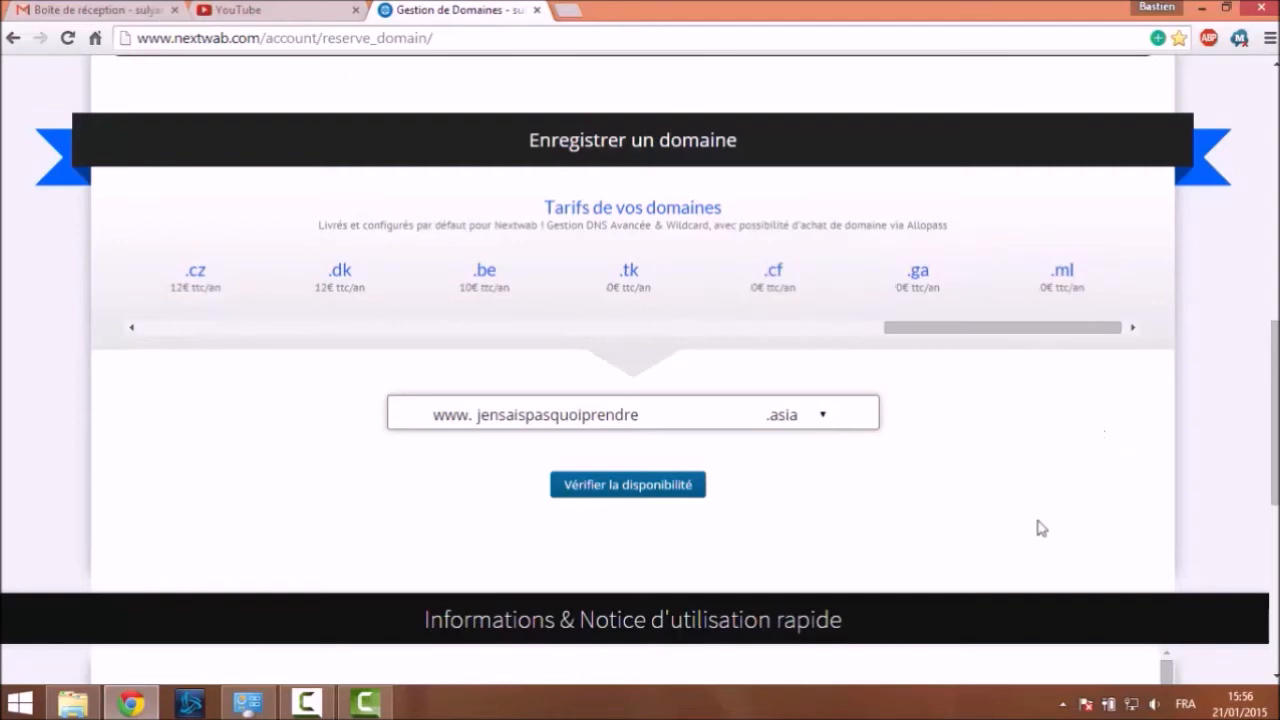
pyautogui.doubleClick(632, 270)
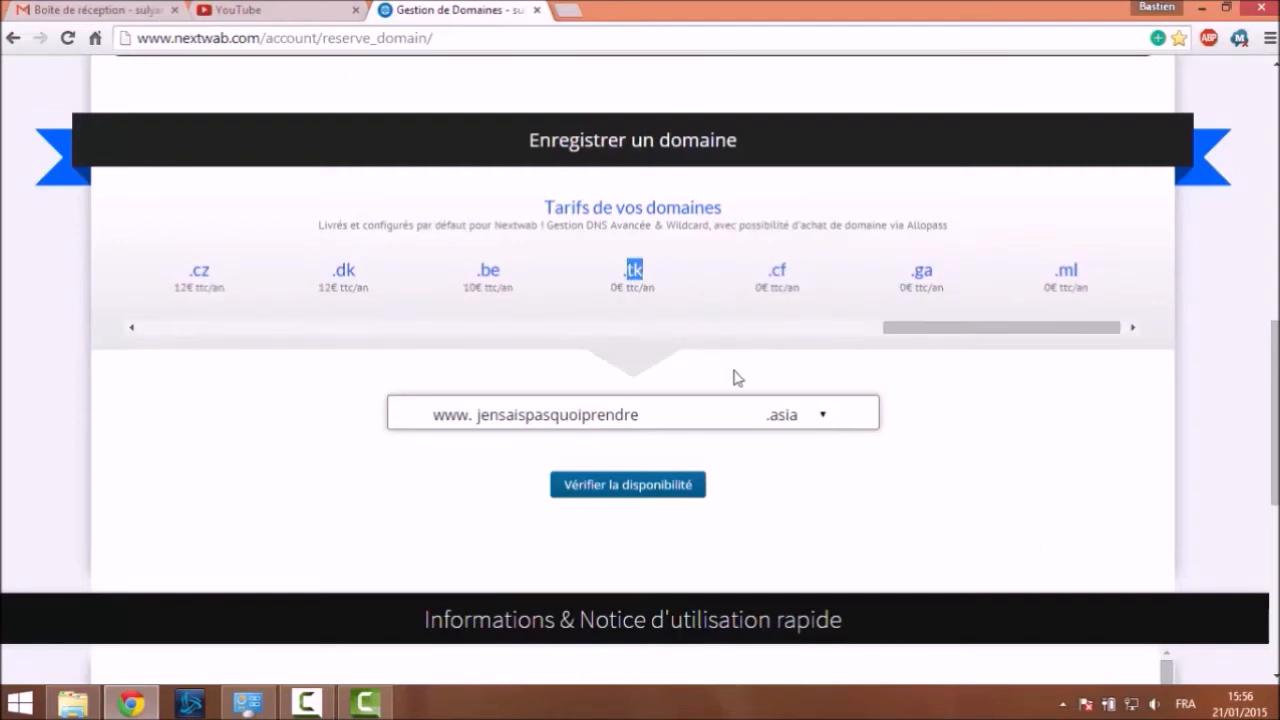
pyautogui.moveTo(946, 334); pyautogui.dragTo(972, 332)
pyautogui.moveTo(829, 283); pyautogui.dragTo(1020, 290)
pyautogui.click(1020, 290)
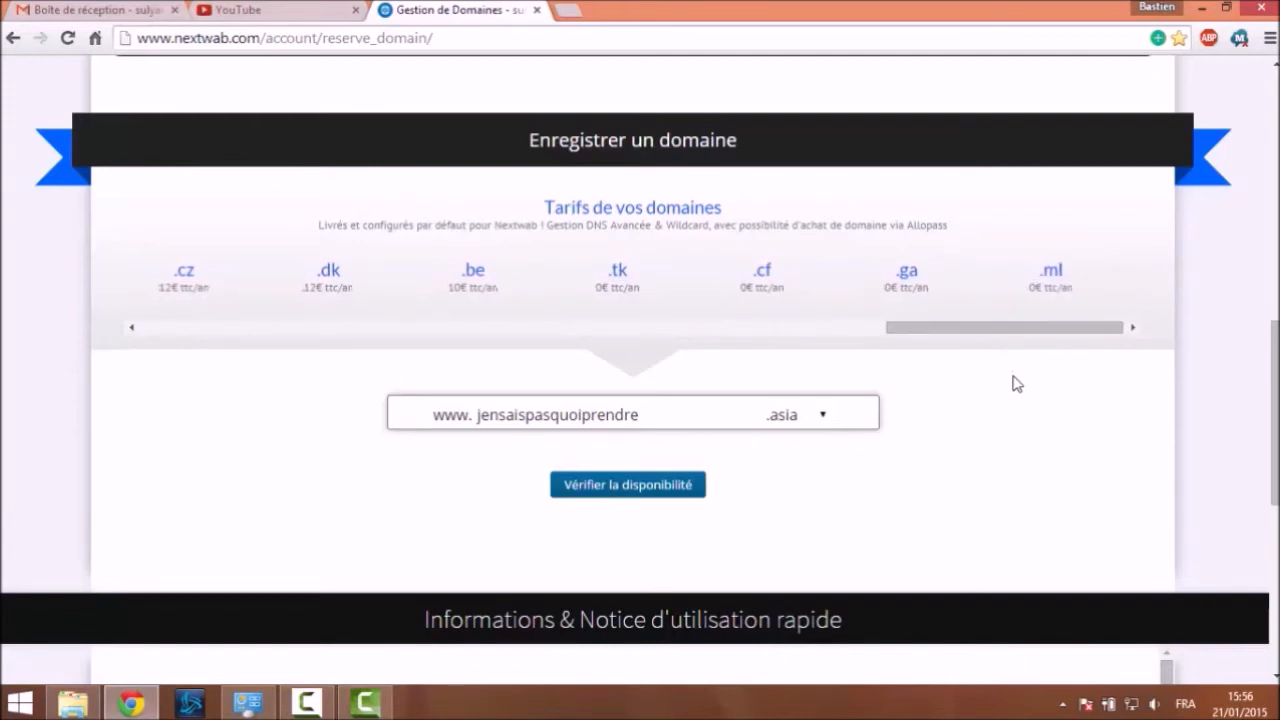
pyautogui.moveTo(980, 334); pyautogui.dragTo(1014, 331)
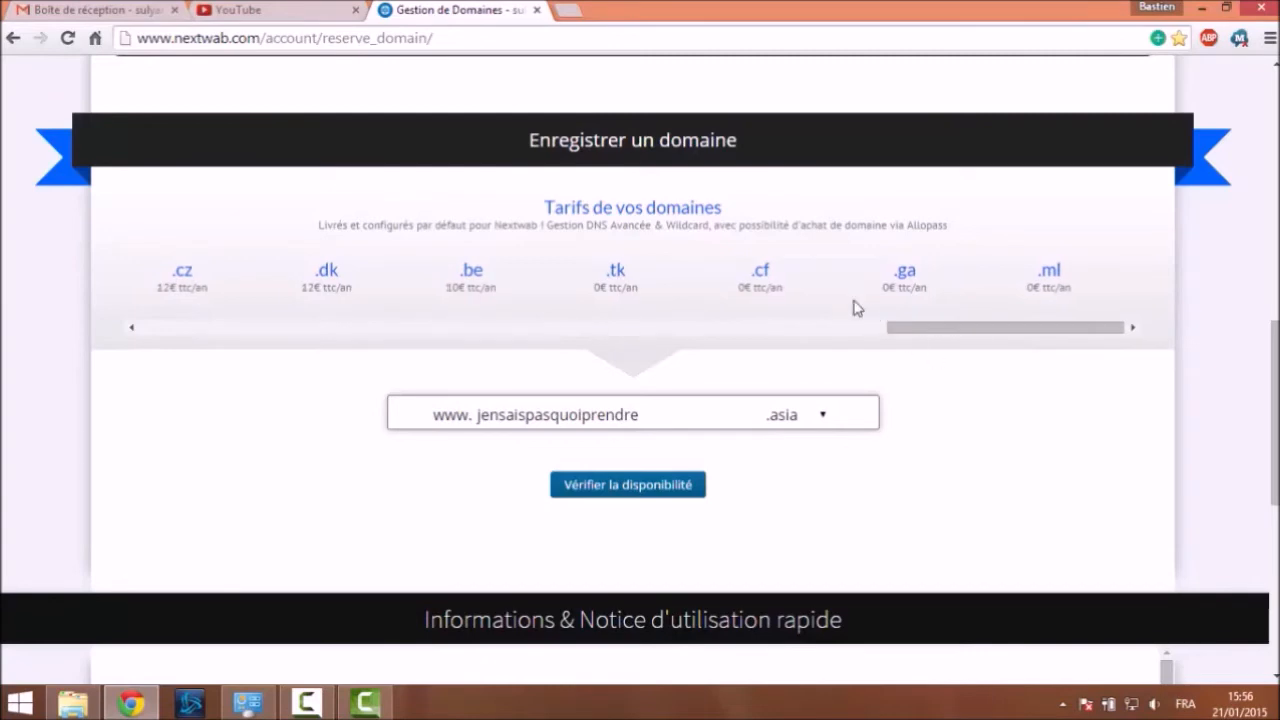
pyautogui.doubleClick(760, 287)
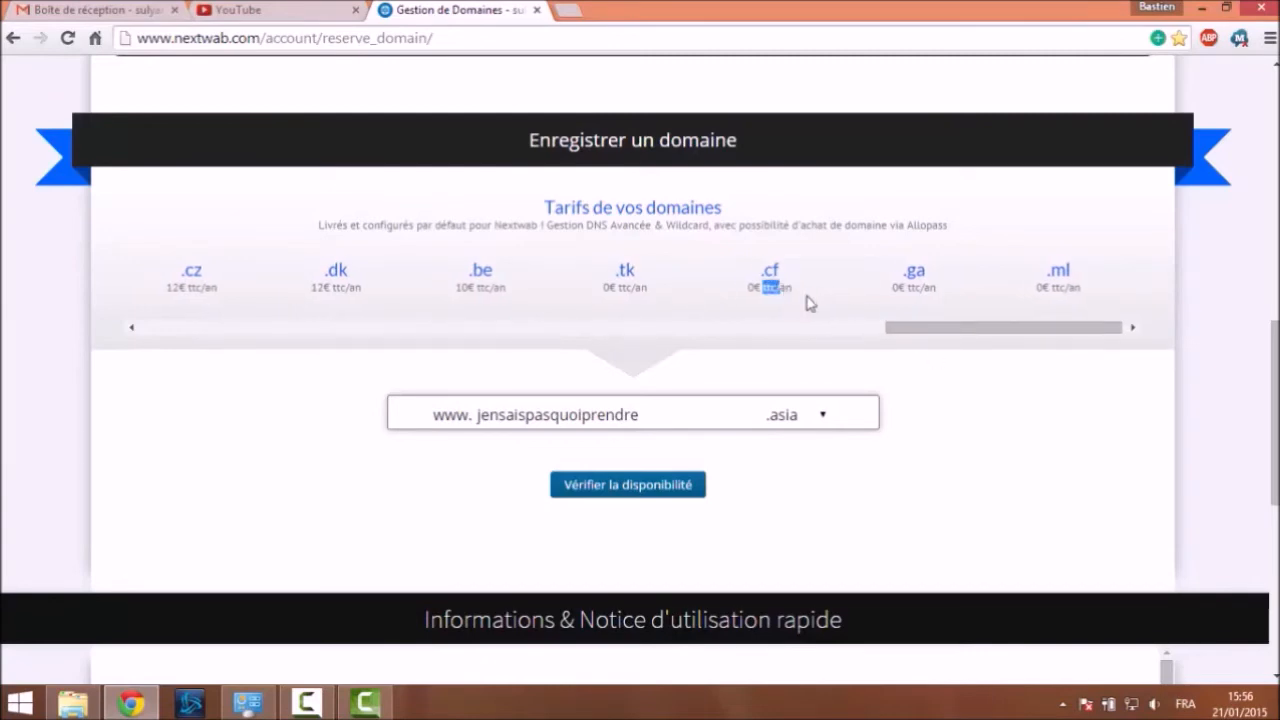
pyautogui.click(911, 428)
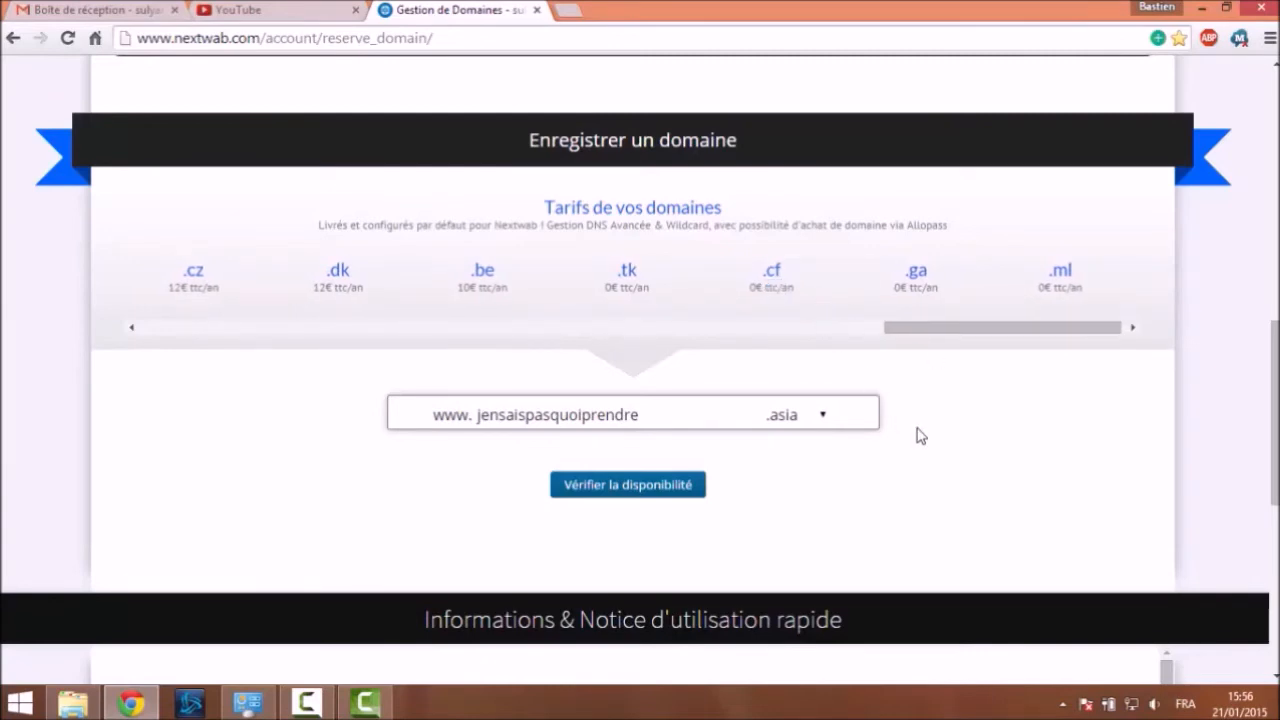
pyautogui.click(823, 414)
# Switch the extension to .tk and verify jensaispasquoiprendre.tk is available at 0€ per year
pyautogui.moveTo(828, 249); pyautogui.dragTo(826, 394)
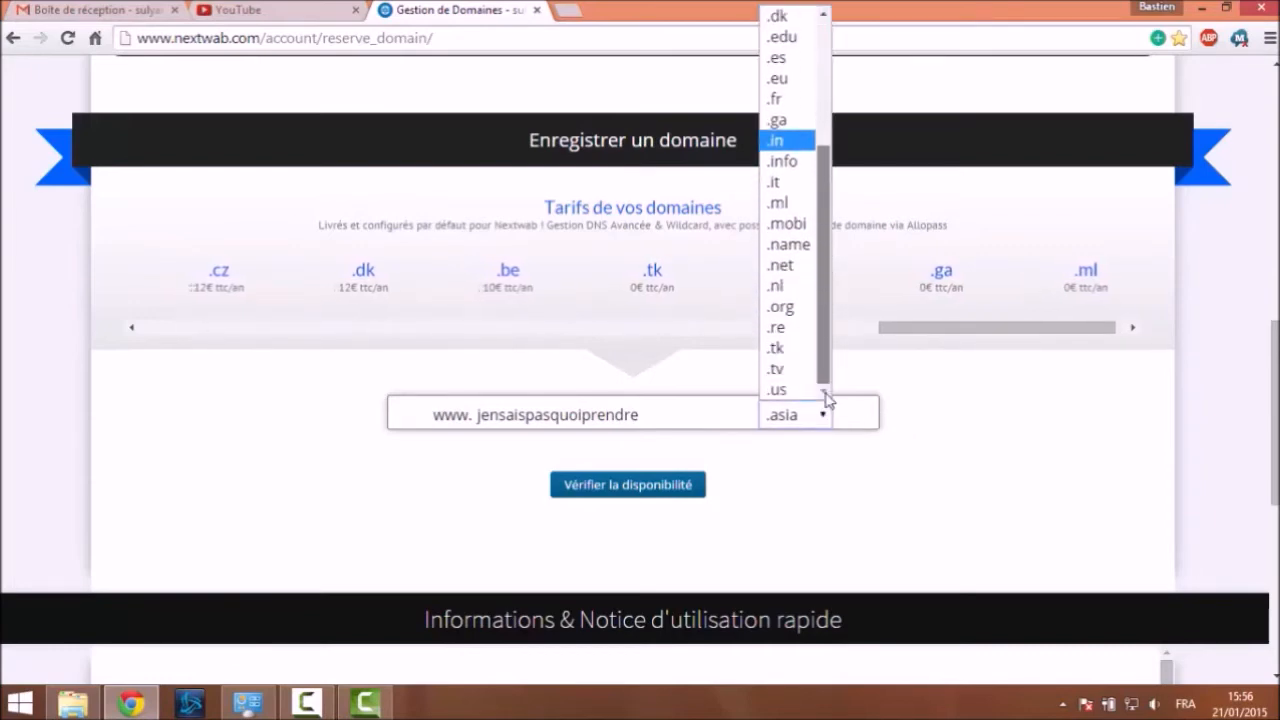
pyautogui.click(804, 350)
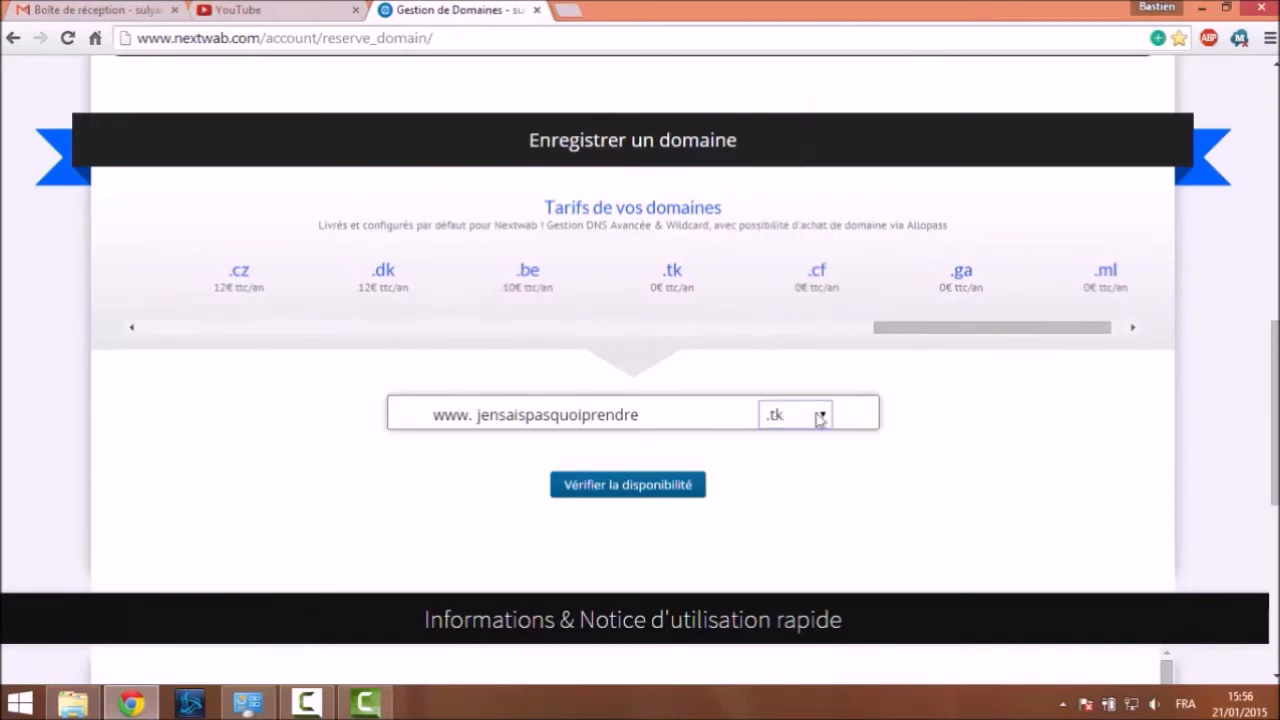
pyautogui.click(673, 493)
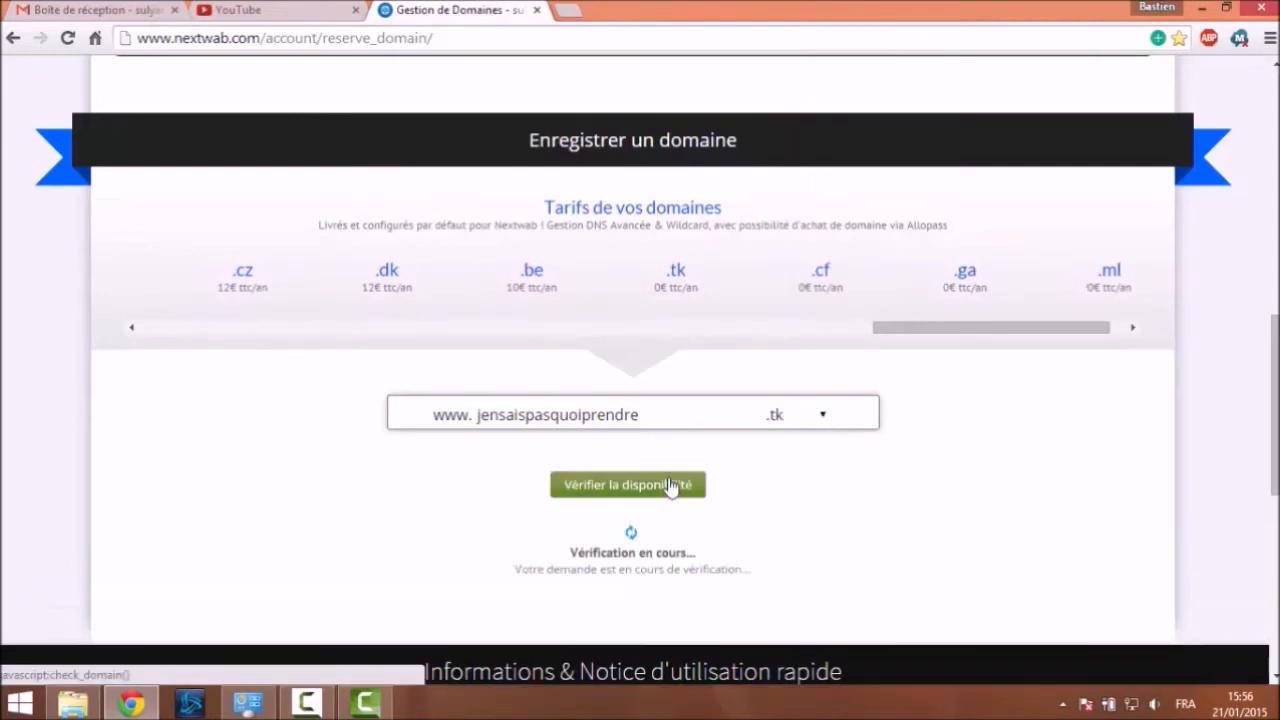
pyautogui.scroll(-4, 950, 434)
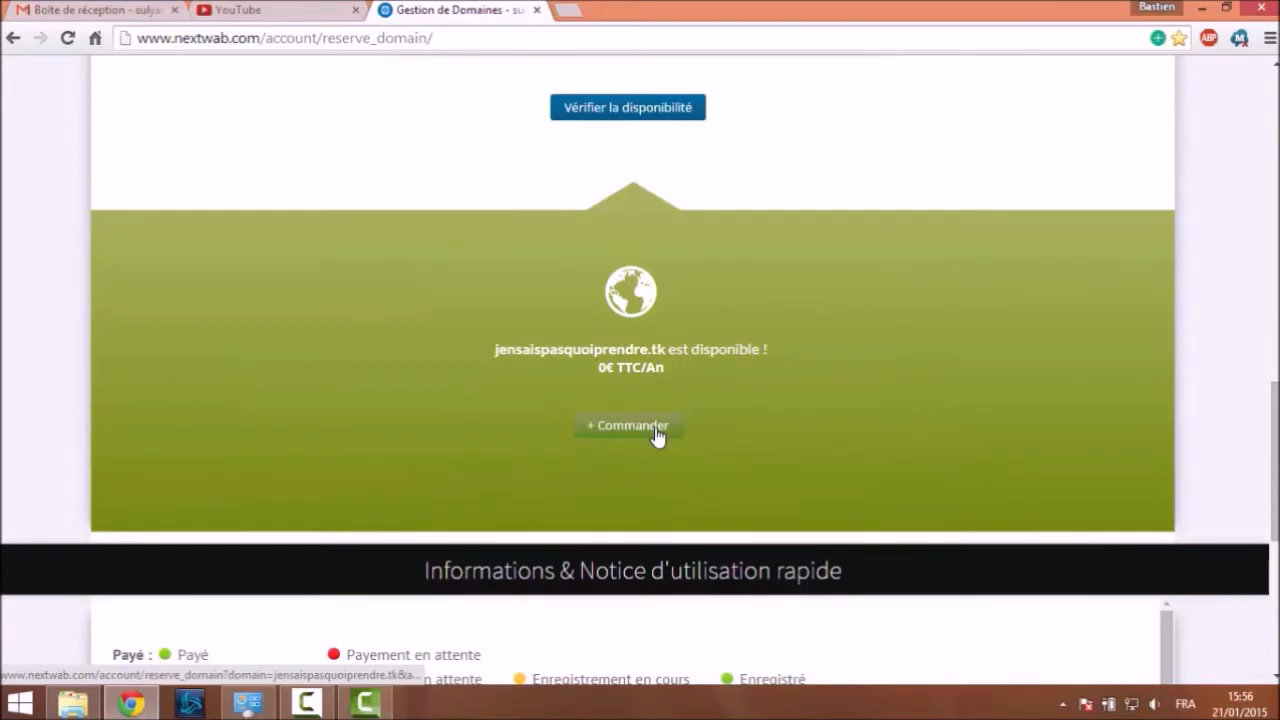
# Order the free jensaispasquoiprendre.tk domain with + Commander
pyautogui.click(655, 430)
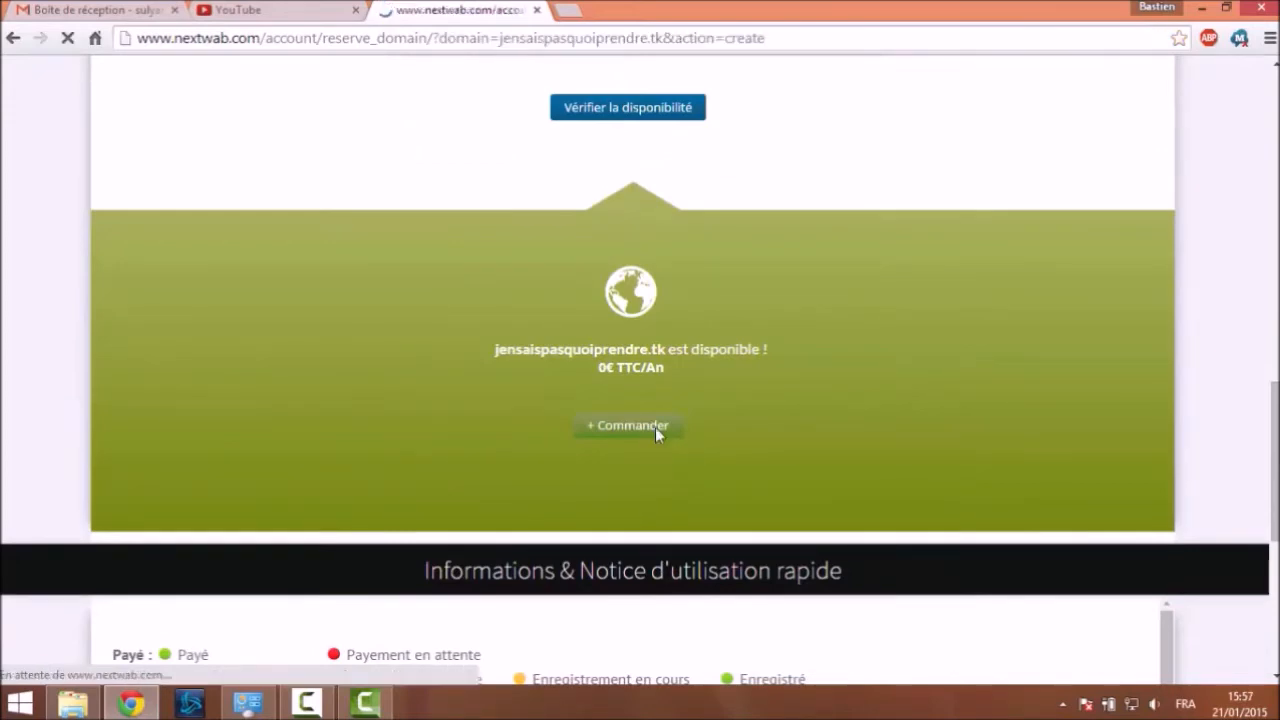
pyautogui.scroll(-6, 516, 150)
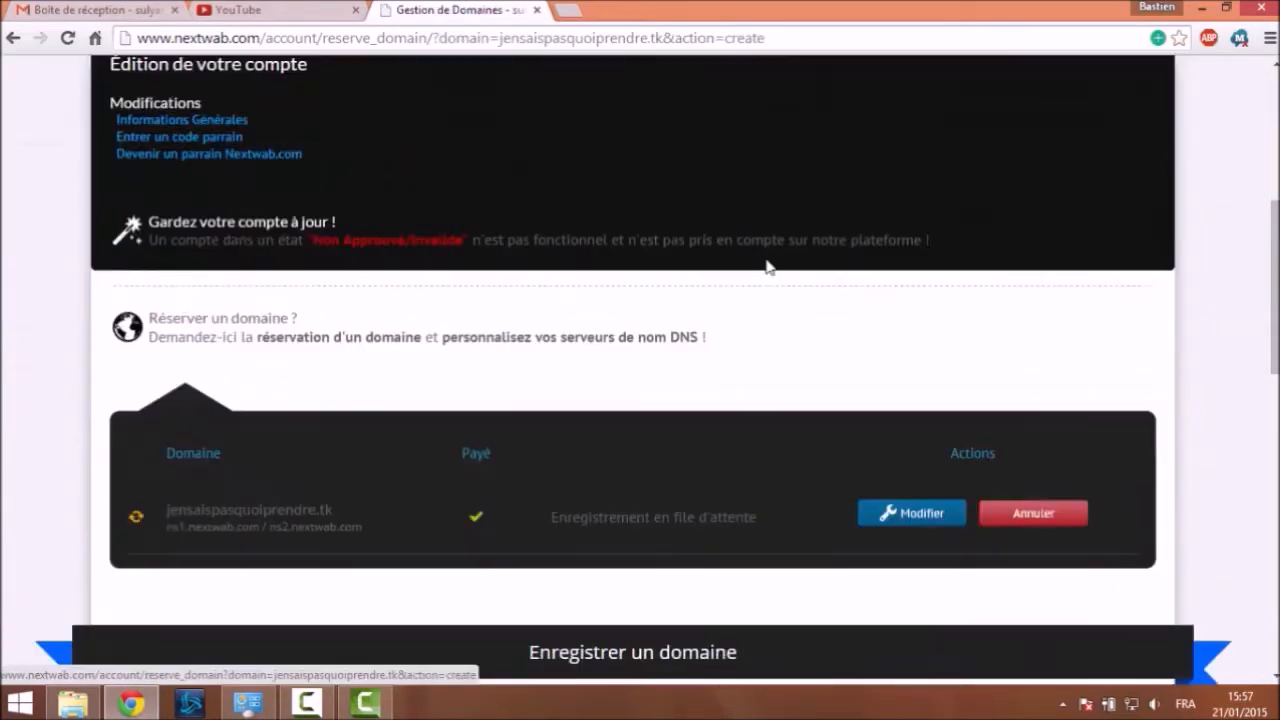
pyautogui.scroll(2, 757, 245)
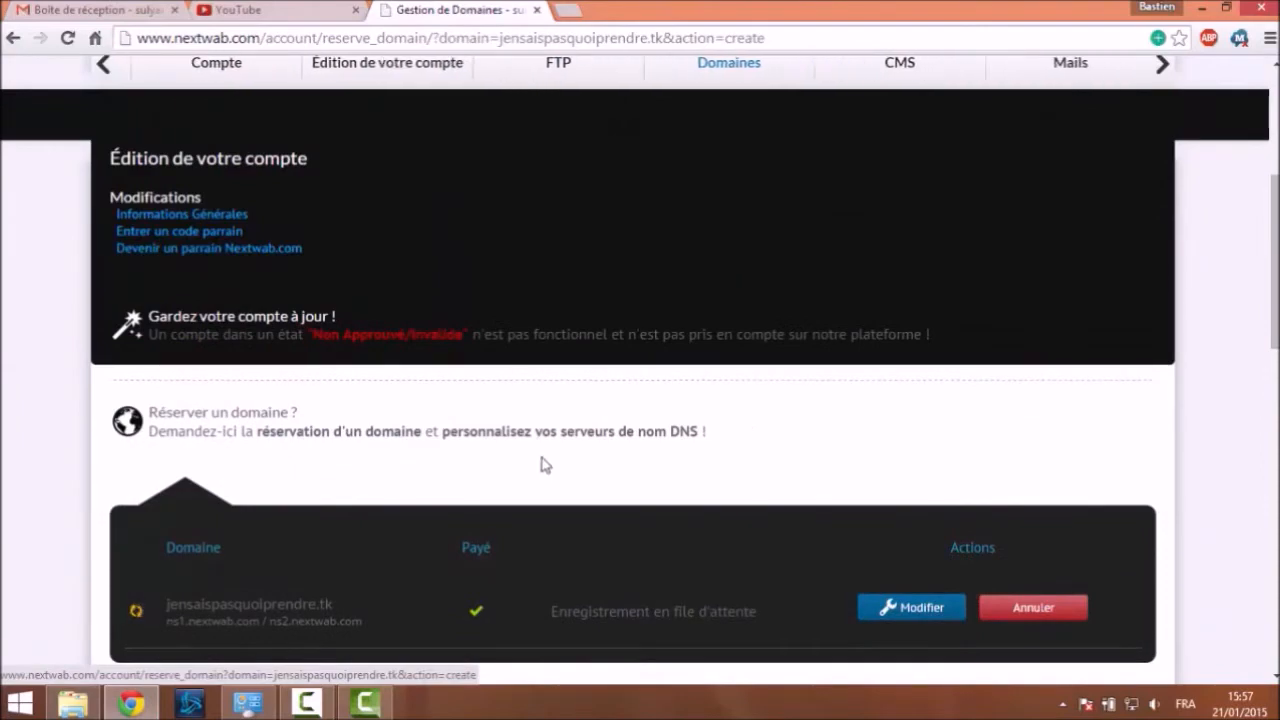
pyautogui.scroll(-8, 560, 400)
pyautogui.scroll(5, 511, 391)
pyautogui.scroll(1, 505, 392)
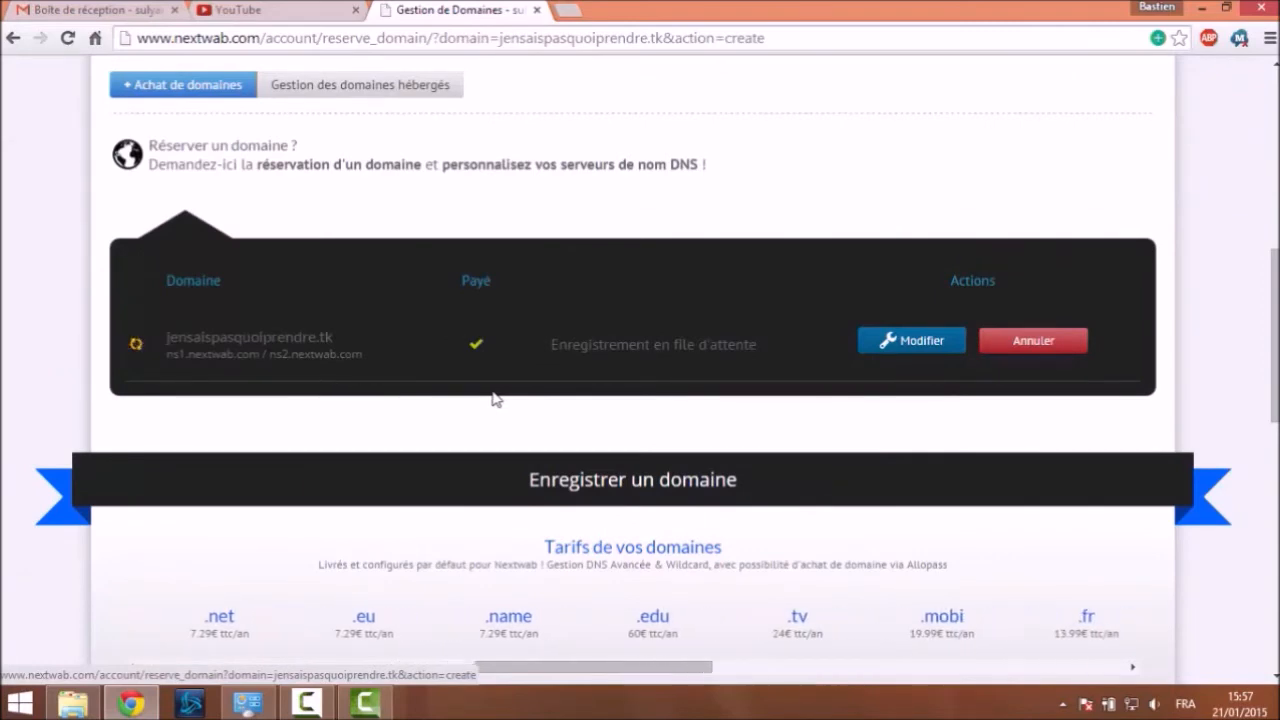
pyautogui.scroll(1, 491, 398)
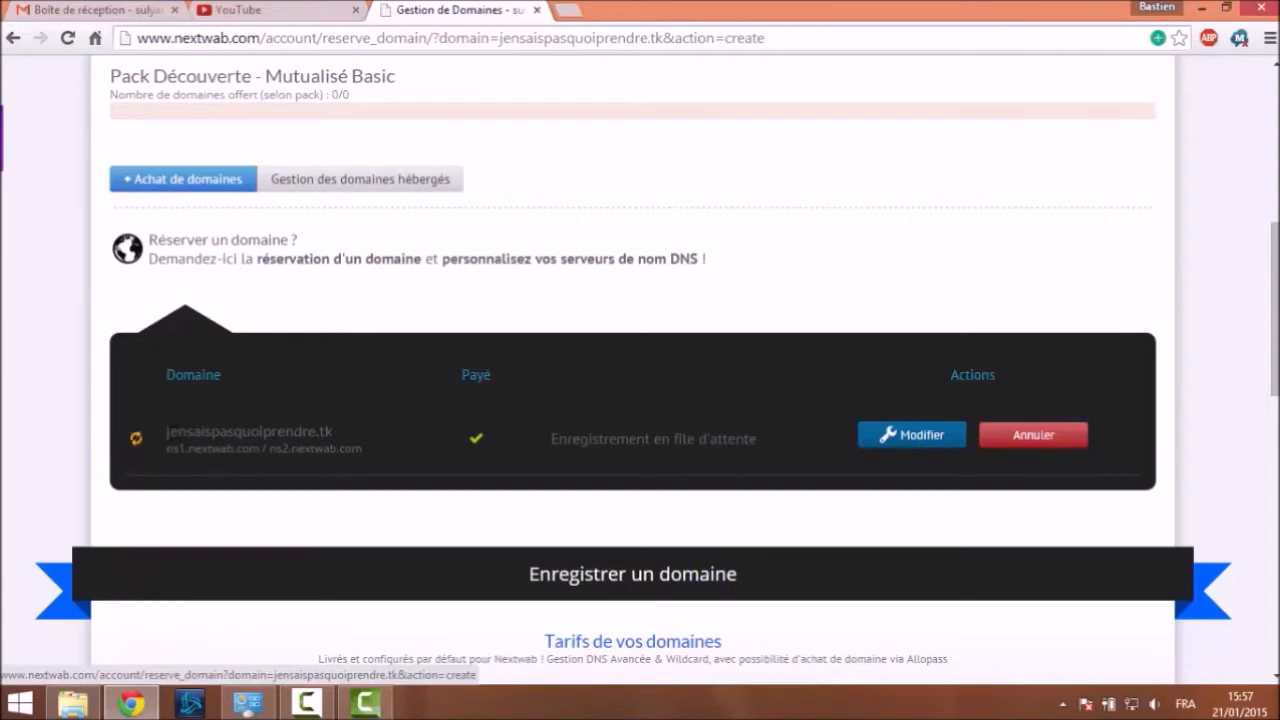
# Select jensaispasquoiprendre.tk in the domain table and copy it
pyautogui.moveTo(168, 437); pyautogui.dragTo(234, 432)
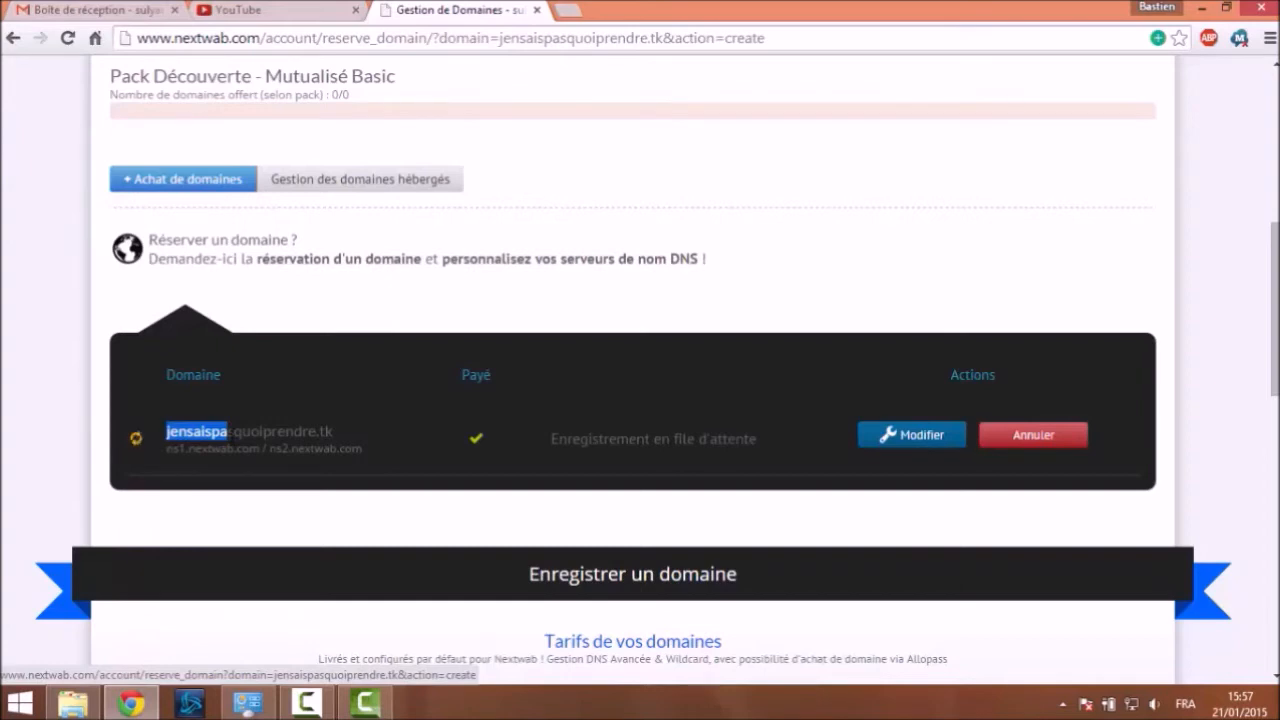
pyautogui.moveTo(234, 432); pyautogui.dragTo(336, 432)
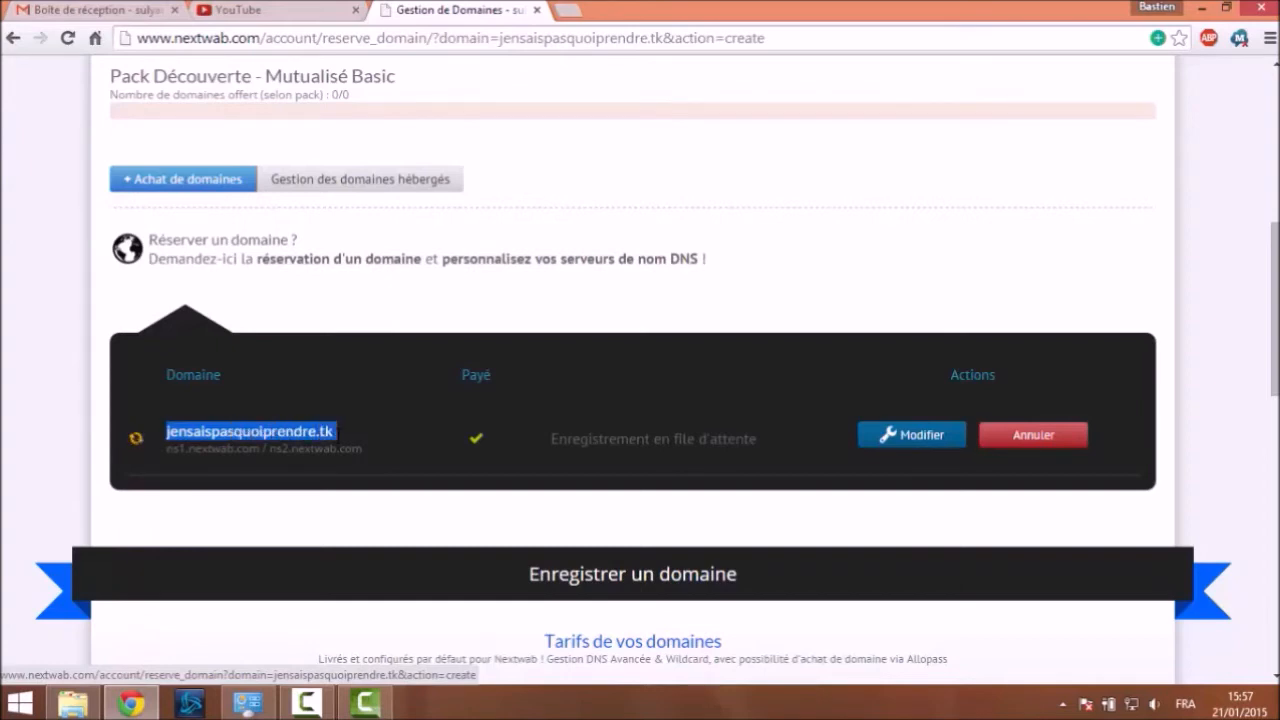
pyautogui.click(334, 431)
pyautogui.moveTo(330, 431); pyautogui.dragTo(168, 431)
pyautogui.rightClick(245, 428)
pyautogui.click(268, 435)
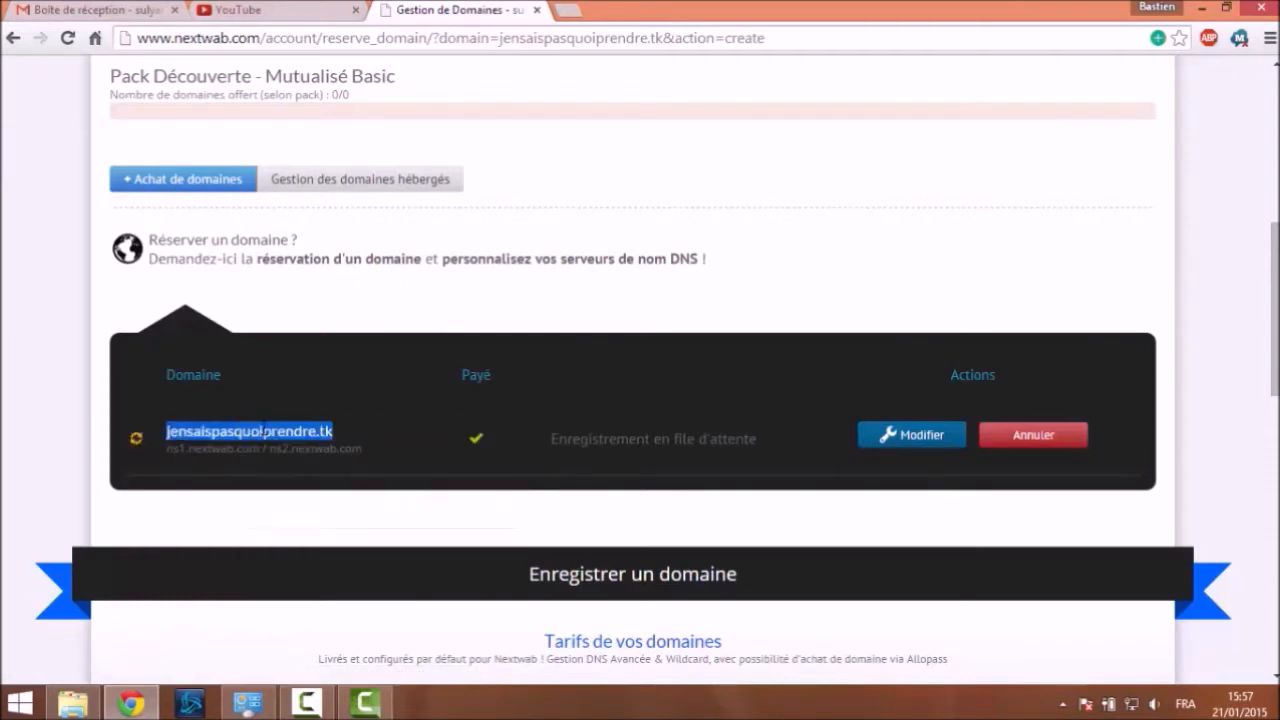
# Paste jensaispasquoiprendre.tk into the hosted-domain form, leave the FTP folder empty, and add it
pyautogui.click(323, 185)
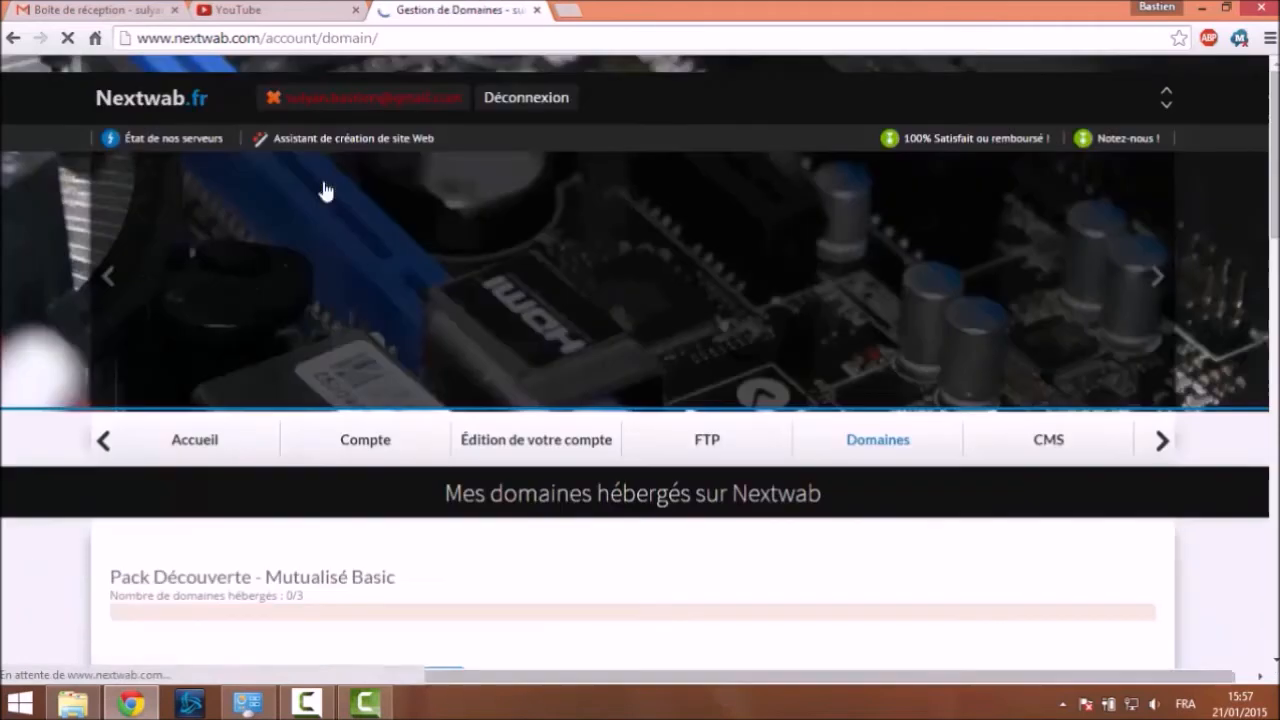
pyautogui.scroll(-7, 376, 212)
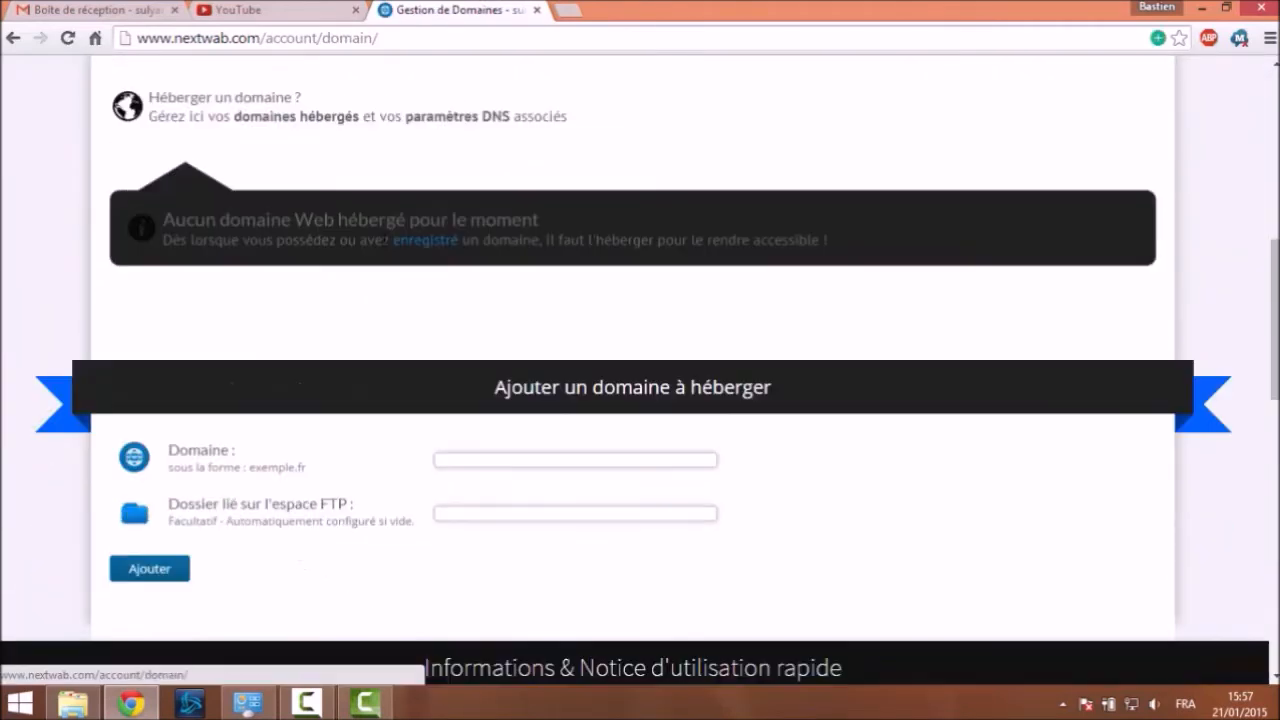
pyautogui.scroll(-1, 477, 380)
pyautogui.click(483, 366)
pyautogui.rightClick(483, 366)
pyautogui.click(531, 476)
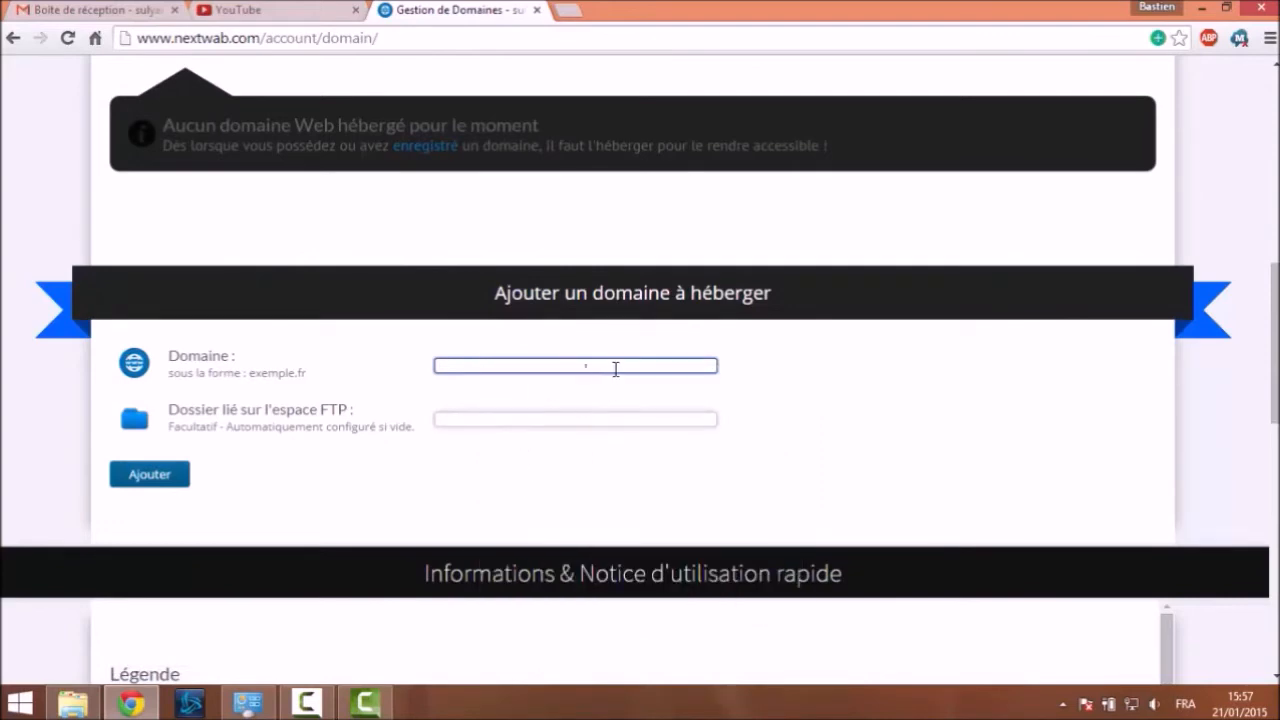
pyautogui.click(559, 414)
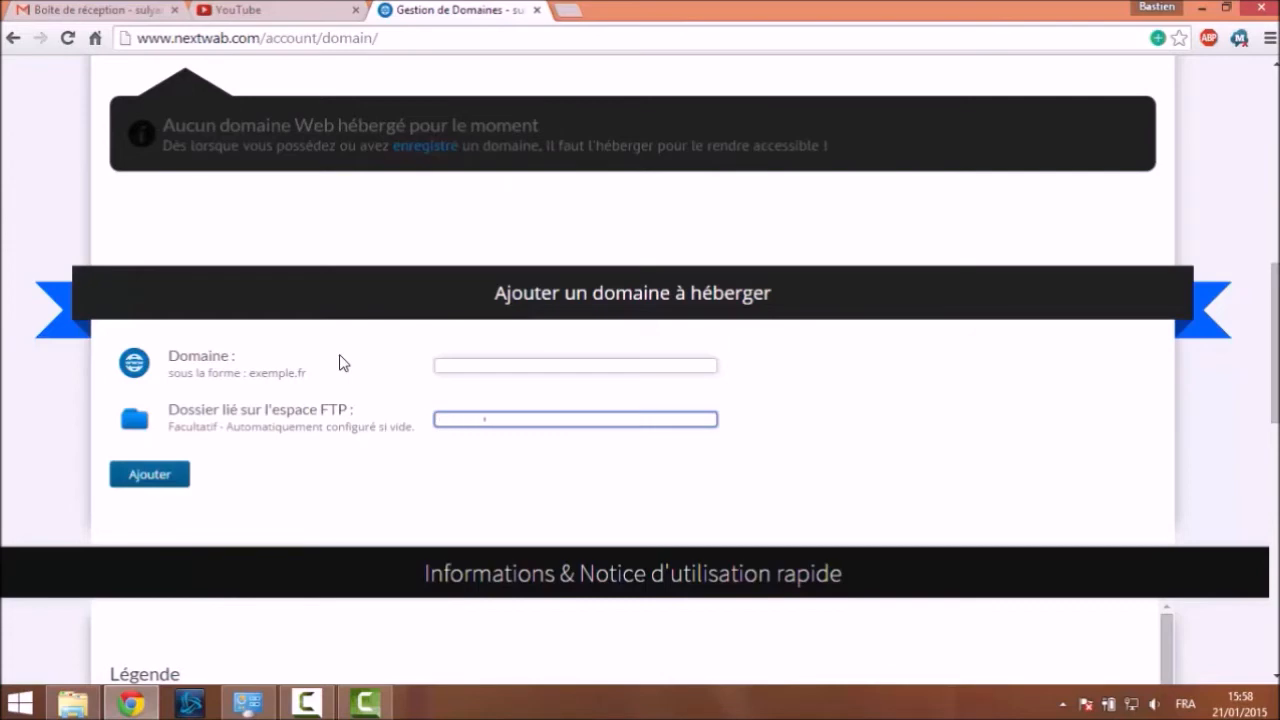
pyautogui.scroll(-3, 320, 356)
pyautogui.scroll(2, 291, 357)
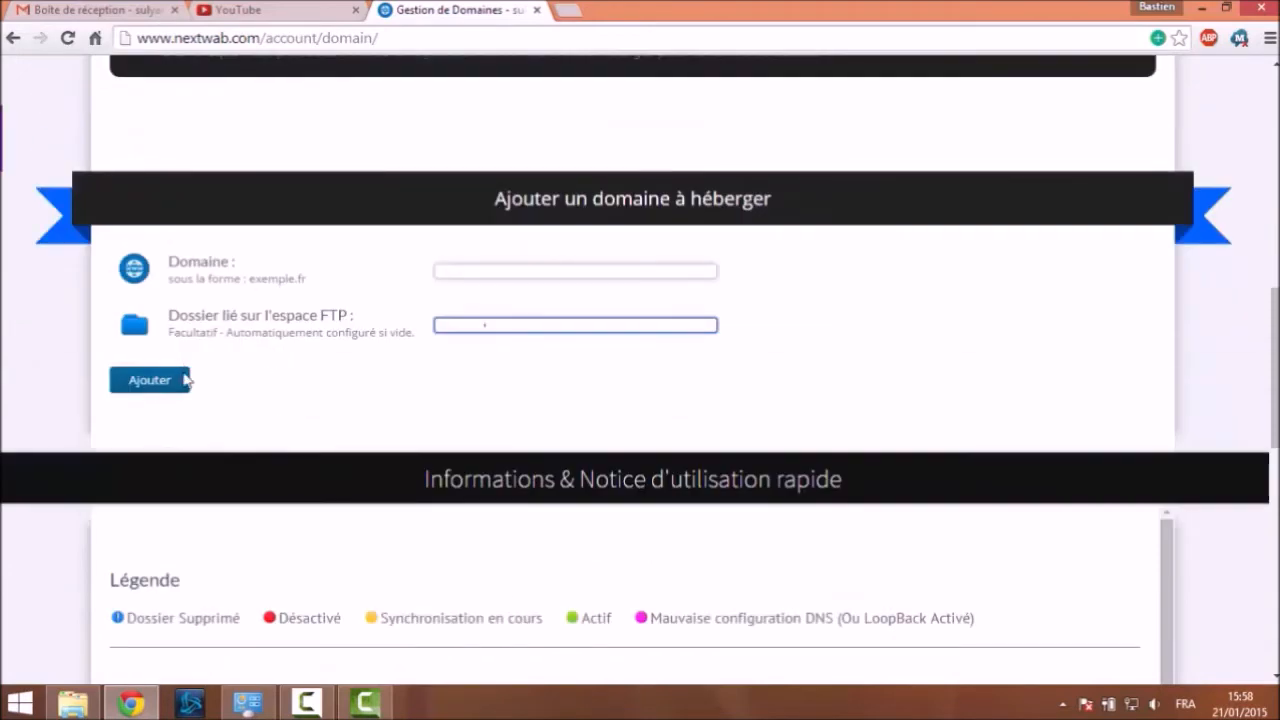
pyautogui.click(149, 381)
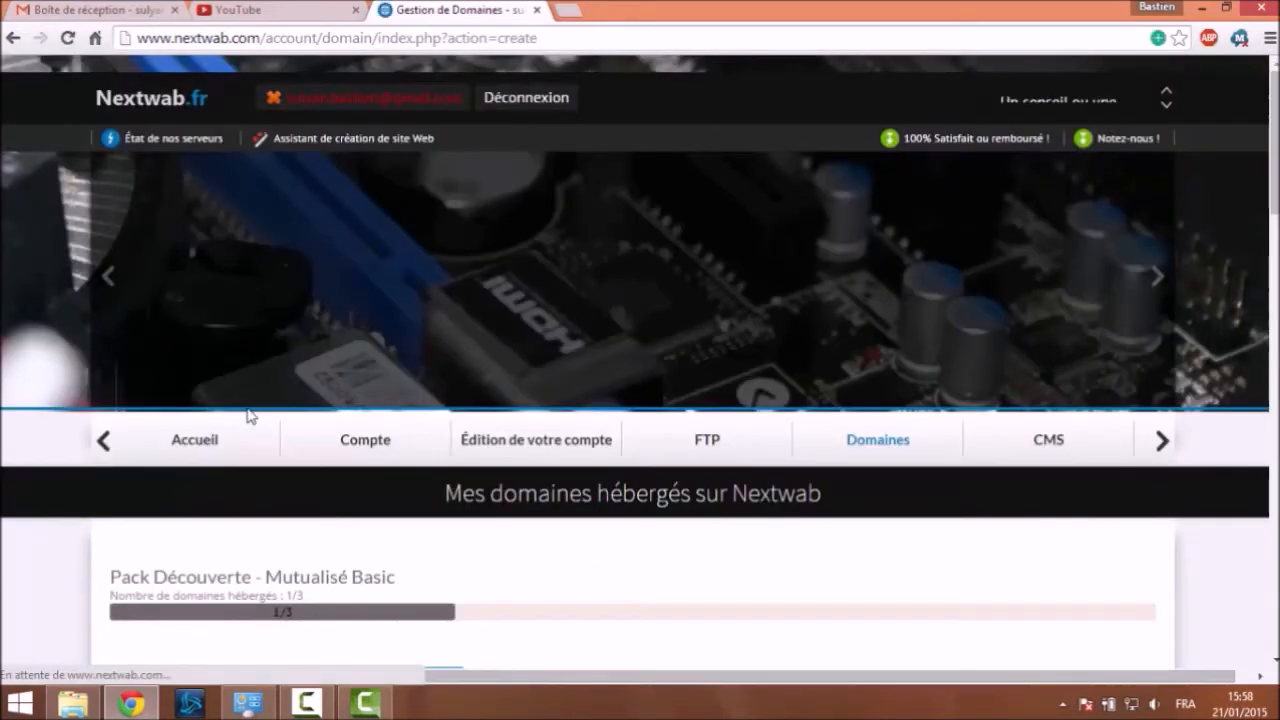
# Scroll to the hosted-domains list and select the jensaispasquoiprendre.tk entry's name
pyautogui.scroll(-4, 232, 410)
pyautogui.scroll(-1, 230, 405)
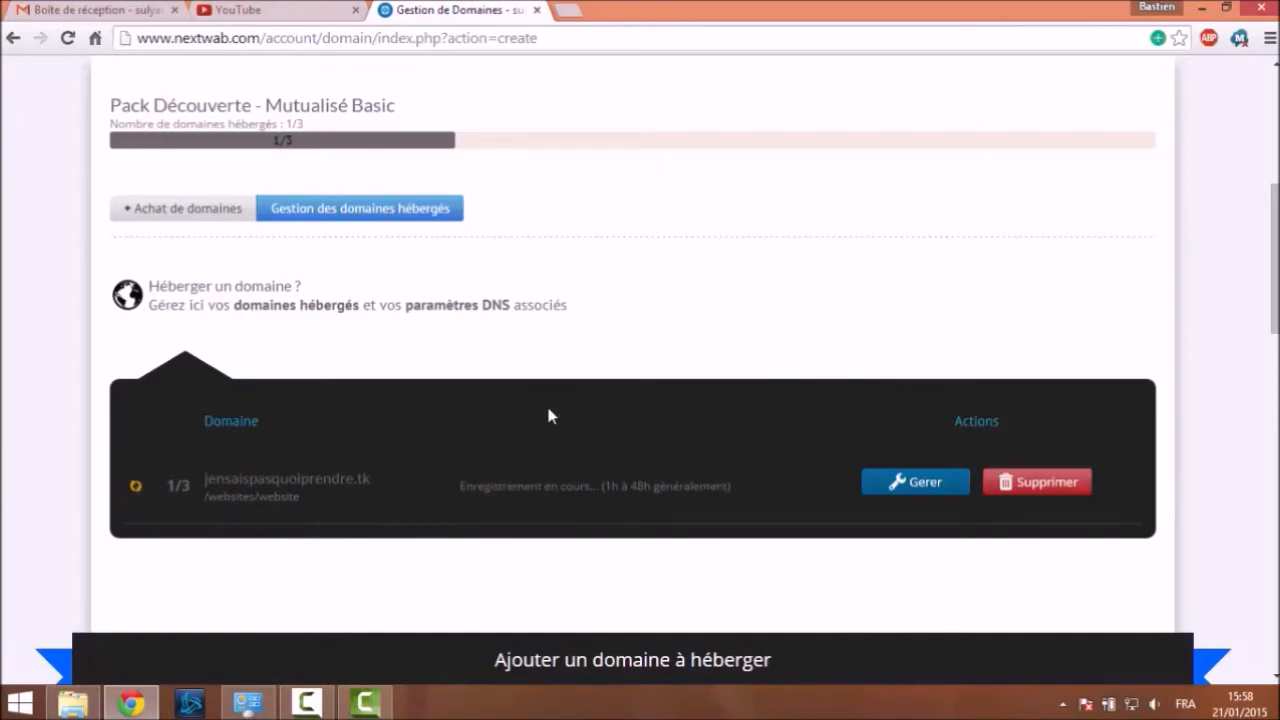
pyautogui.scroll(-3, 650, 296)
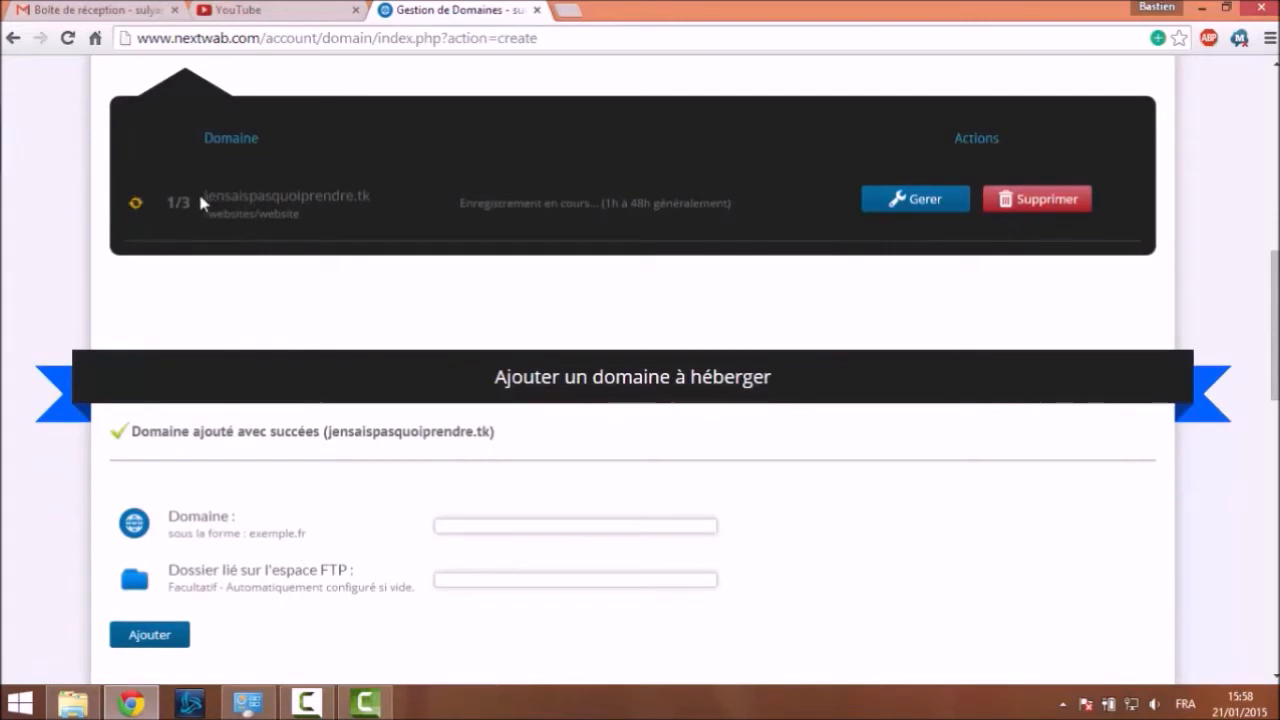
pyautogui.moveTo(204, 195); pyautogui.dragTo(406, 201)
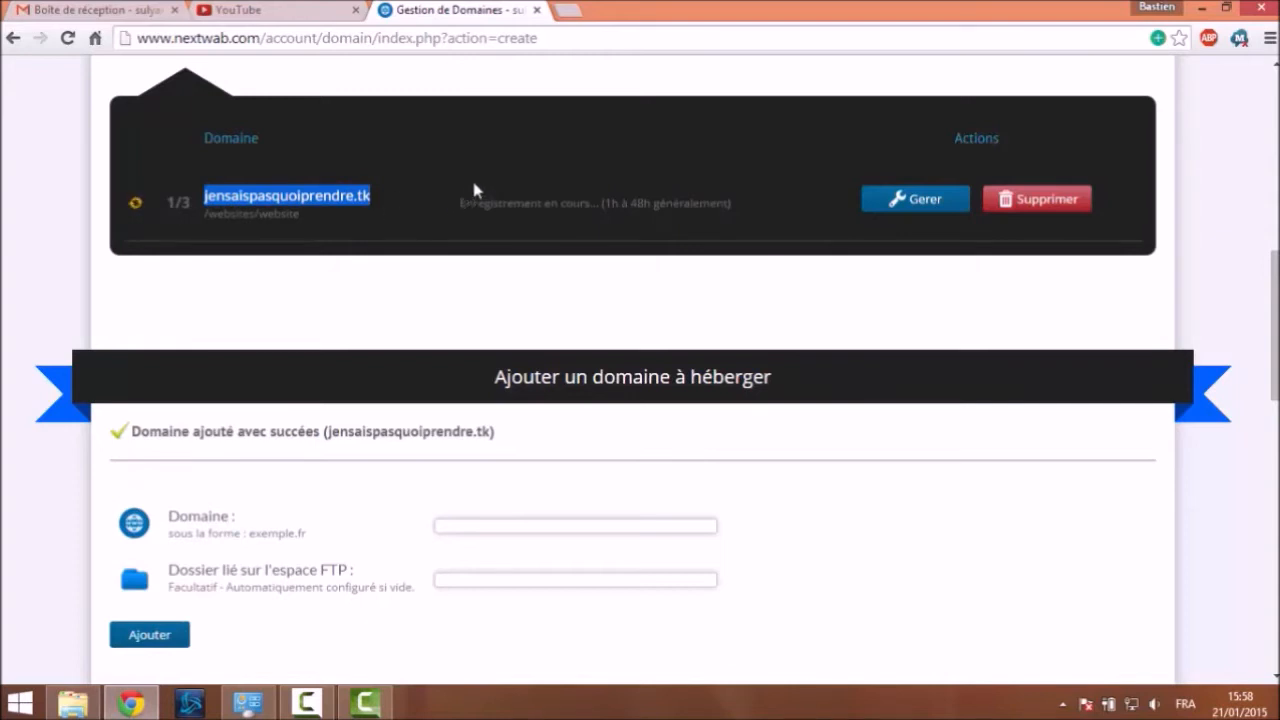
pyautogui.rightClick(351, 194)
pyautogui.click(420, 229)
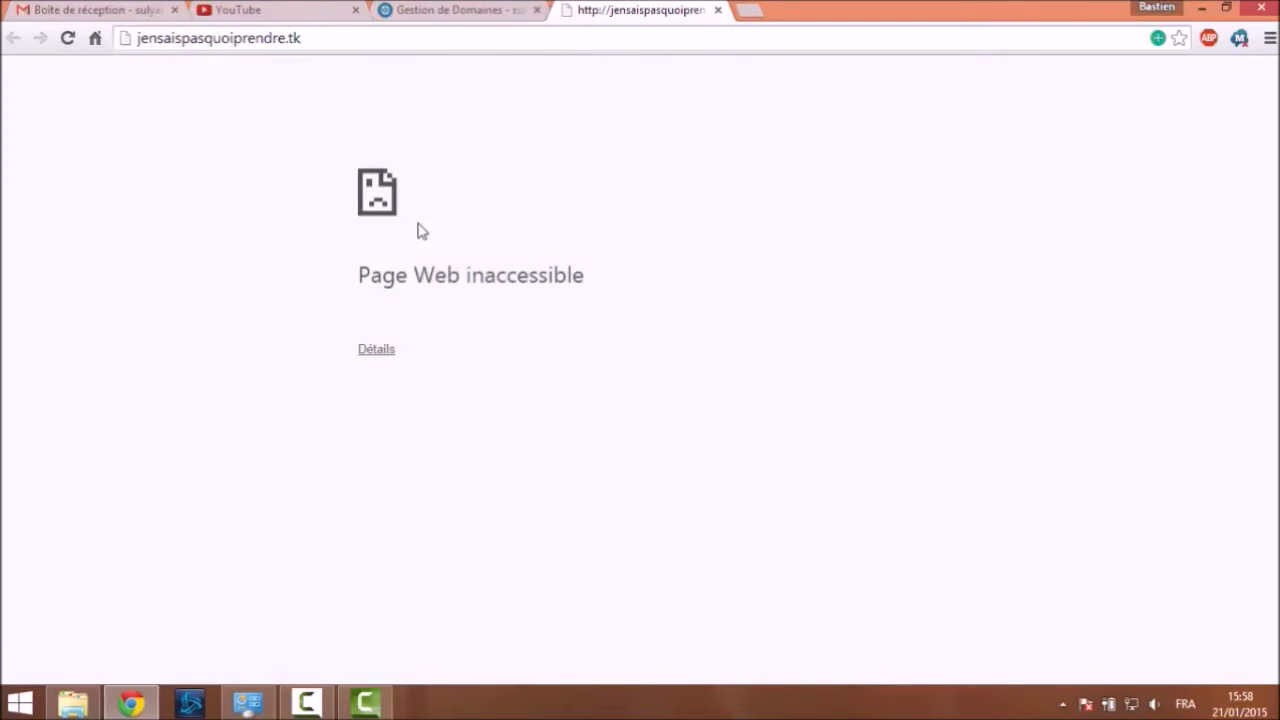
pyautogui.click(452, 9)
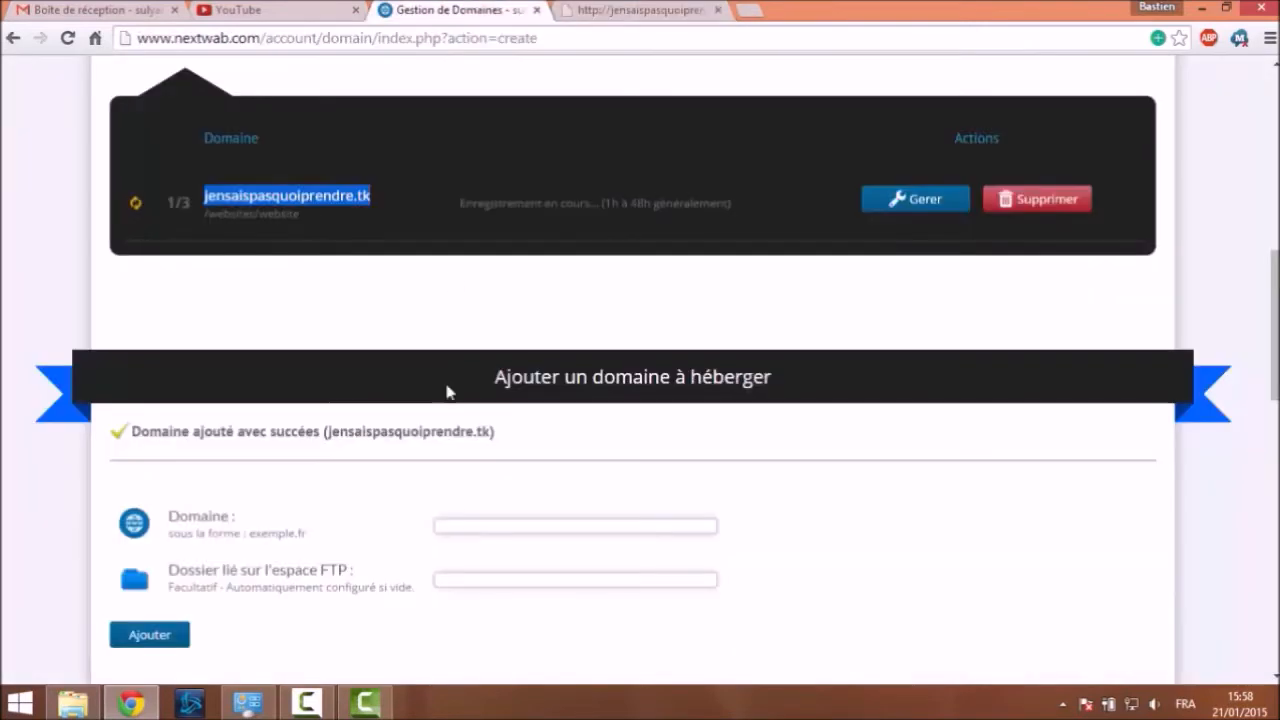
pyautogui.click(323, 309)
pyautogui.scroll(3, 337, 223)
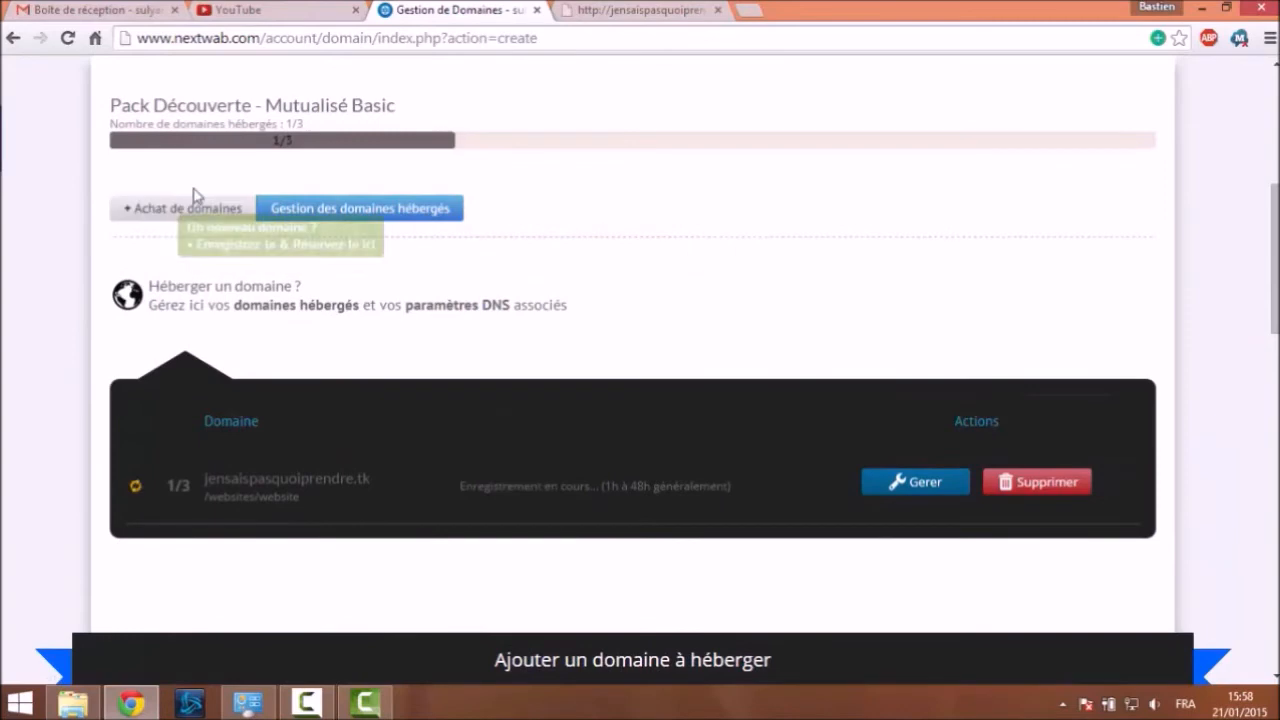
pyautogui.click(196, 205)
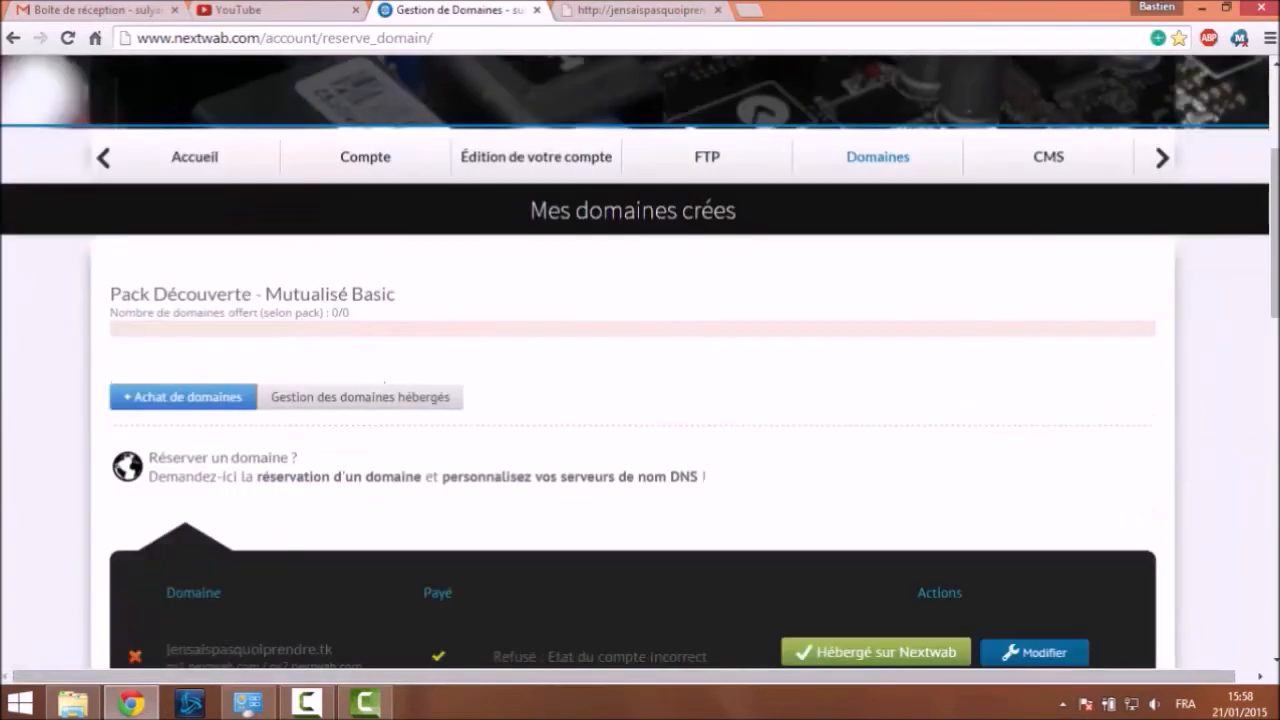
pyautogui.scroll(-4, 231, 200)
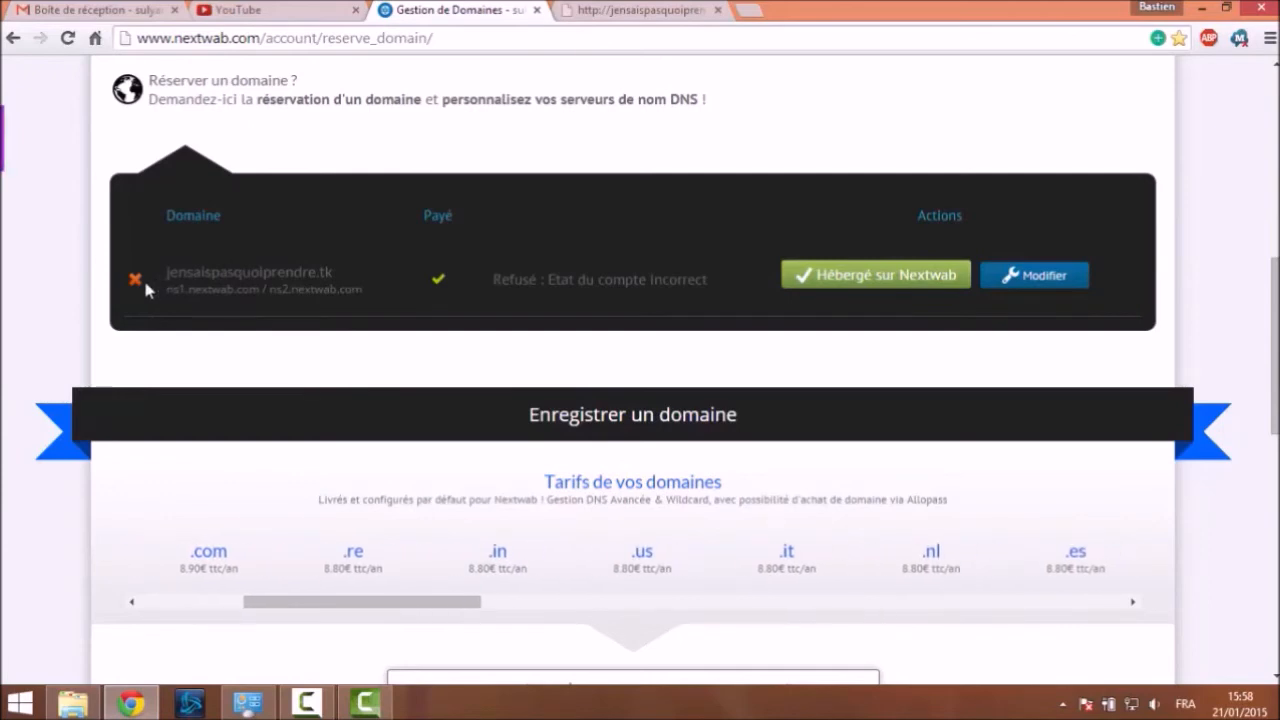
pyautogui.click(87, 9)
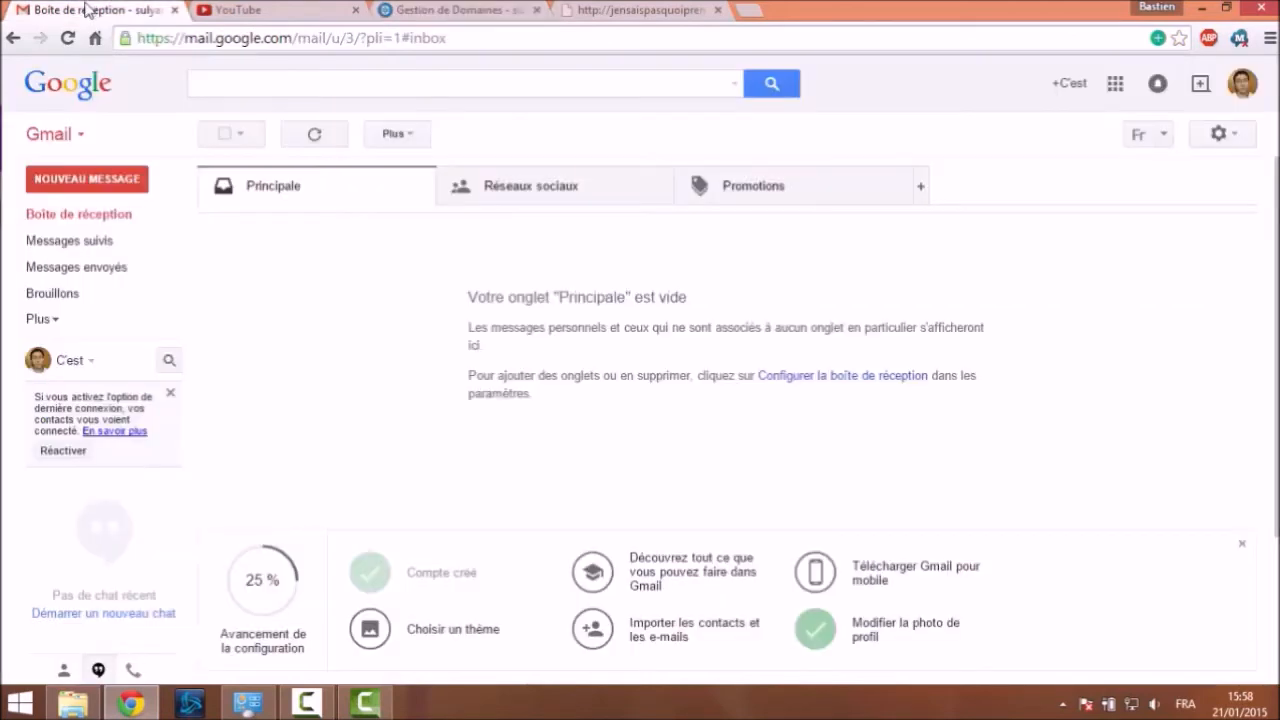
pyautogui.click(102, 229)
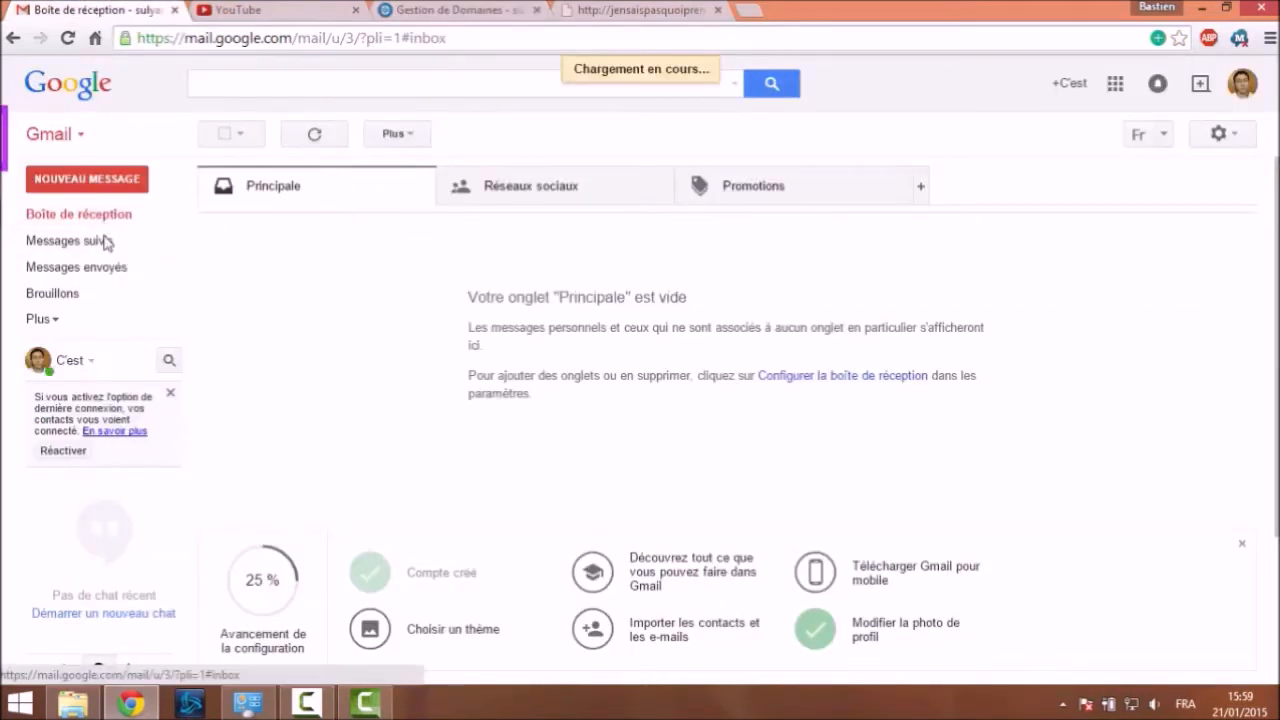
pyautogui.click(458, 10)
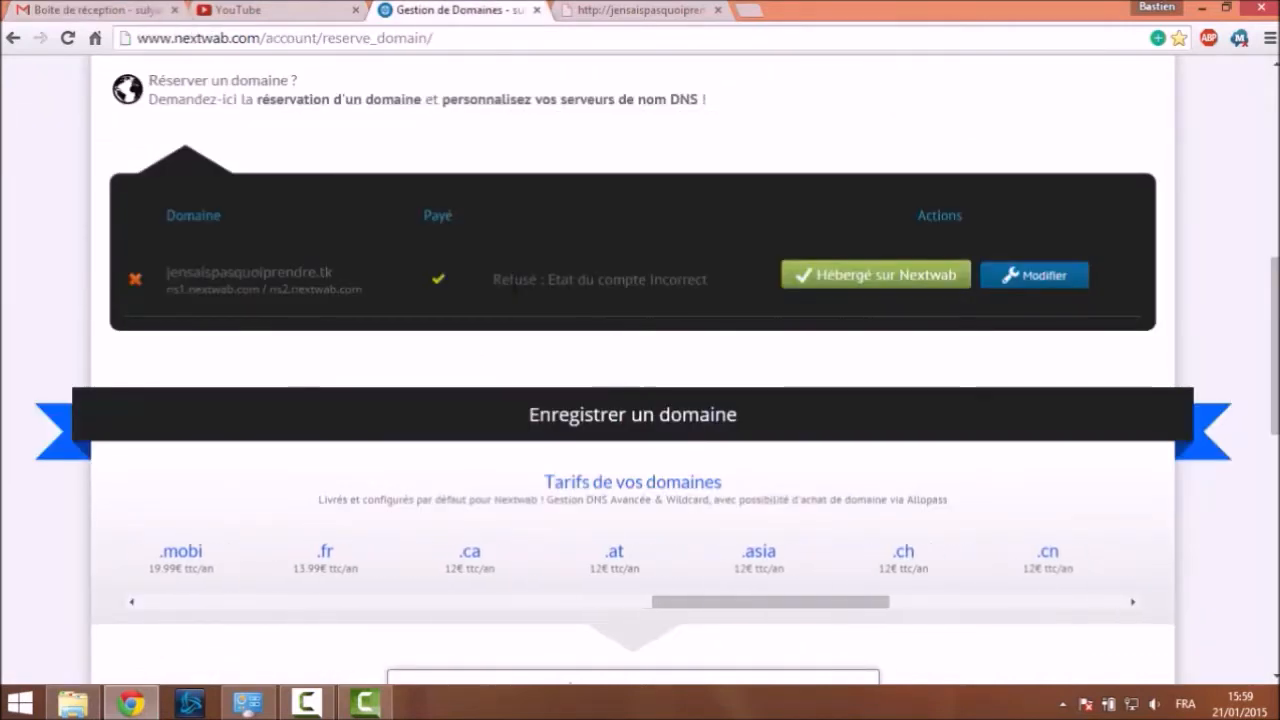
pyautogui.moveTo(493, 279); pyautogui.dragTo(708, 280)
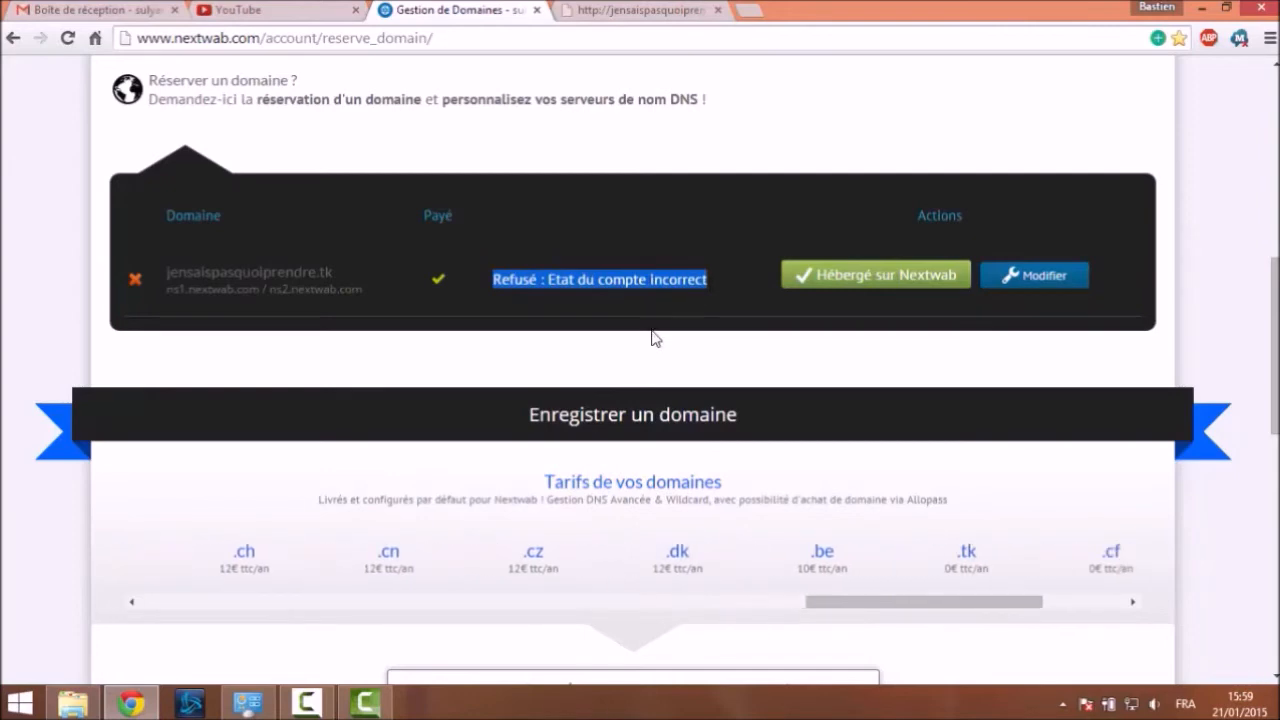
pyautogui.scroll(1, 503, 172)
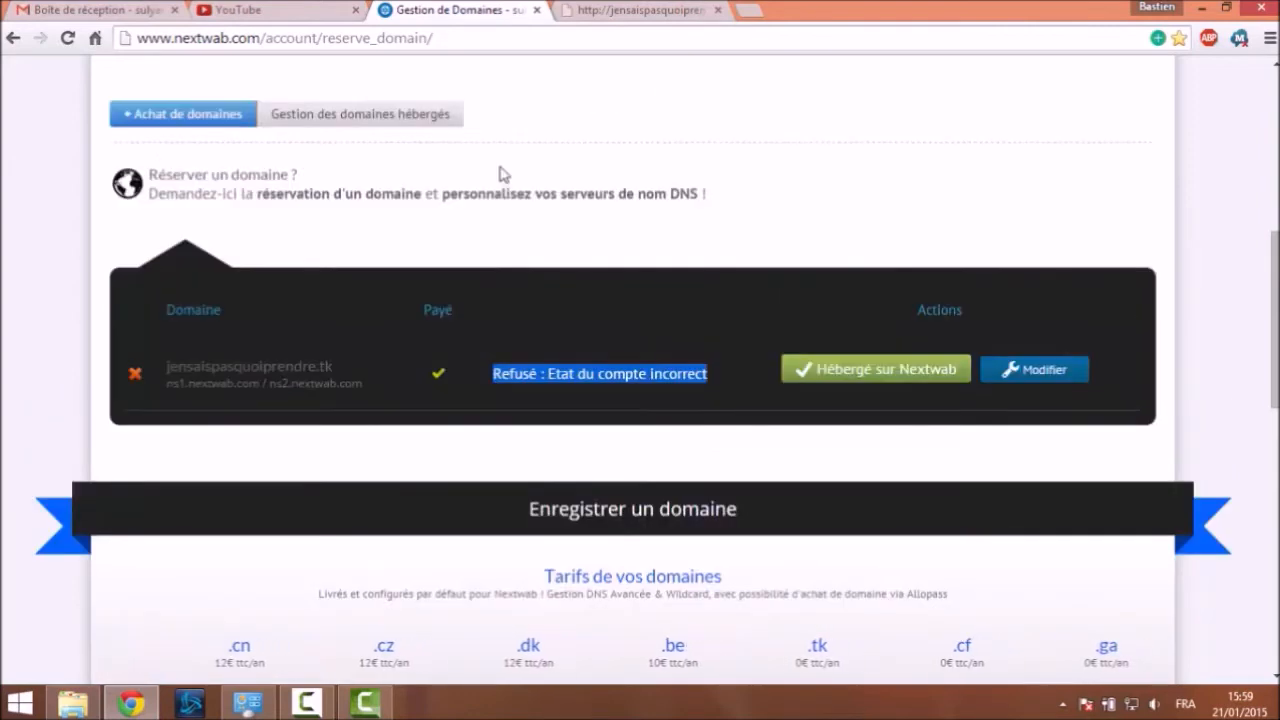
pyautogui.scroll(-5, 500, 177)
pyautogui.click(597, 312)
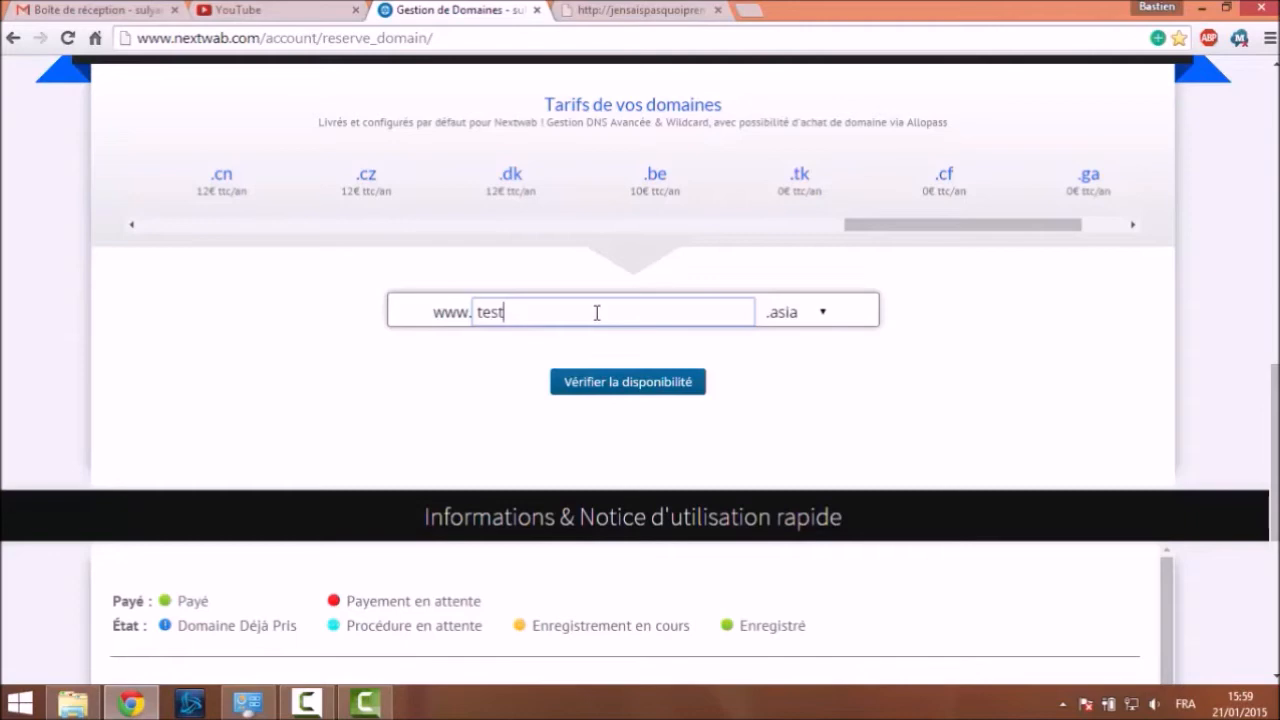
# Check that testvideo.tk is available, order it, and reload the domain list to see it queued
pyautogui.write('testvidéoeo')
pyautogui.click(795, 311)
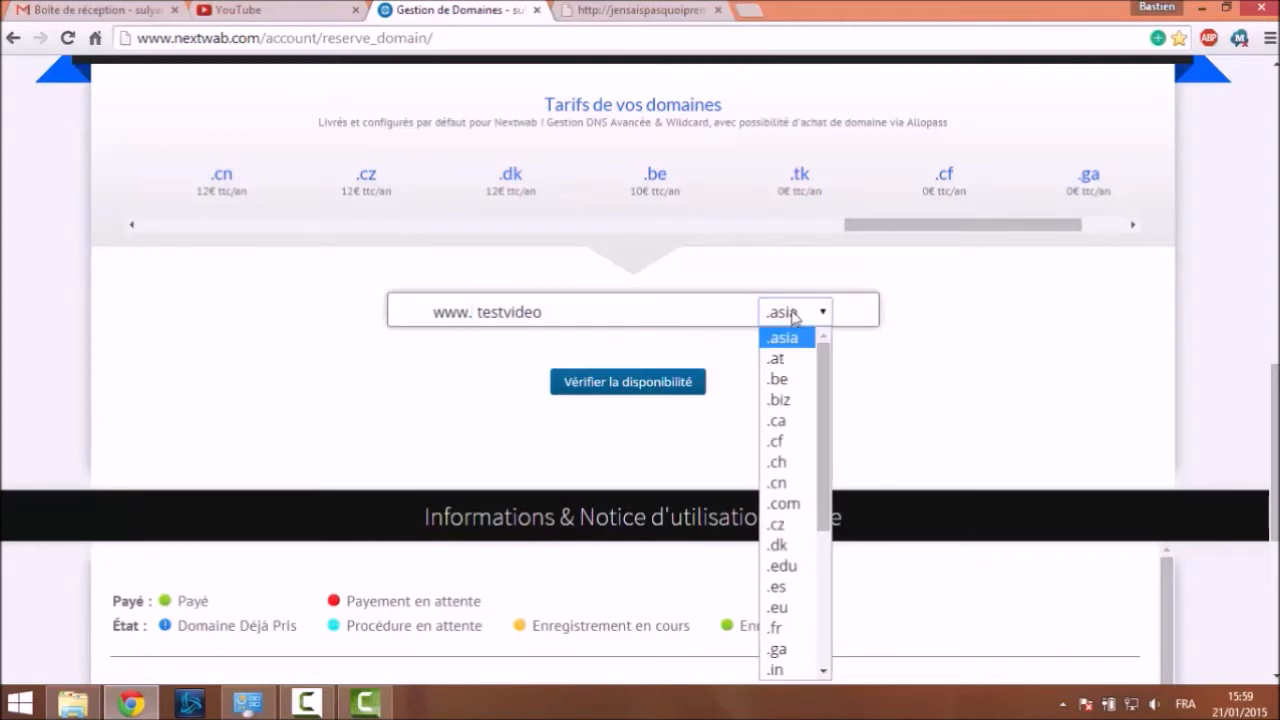
pyautogui.scroll(-3, 775, 560)
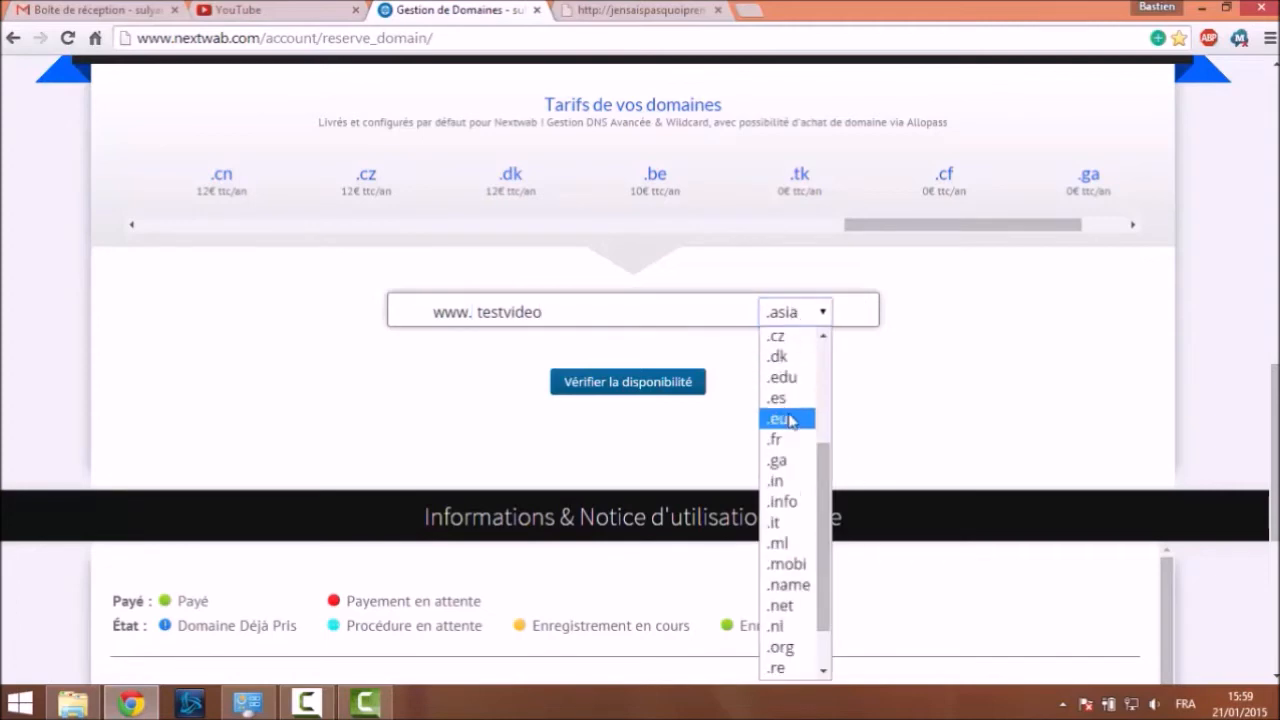
pyautogui.click(666, 383)
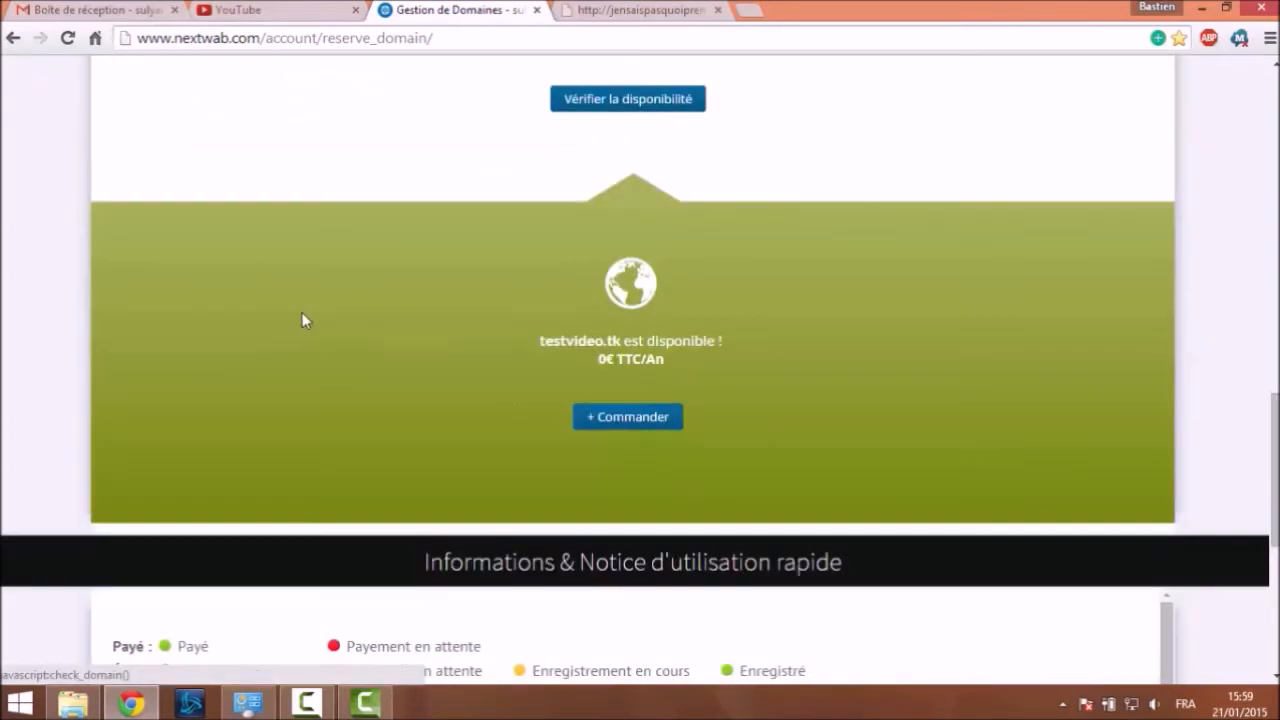
pyautogui.click(670, 425)
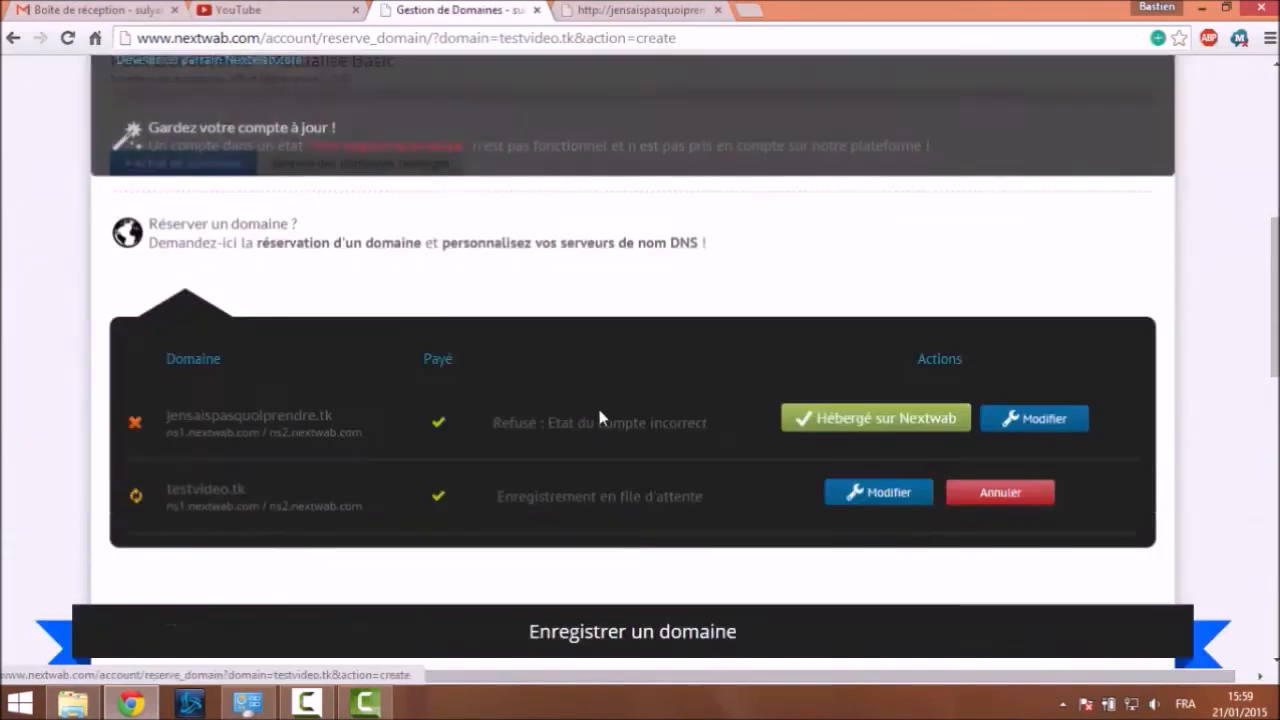
pyautogui.click(68, 39)
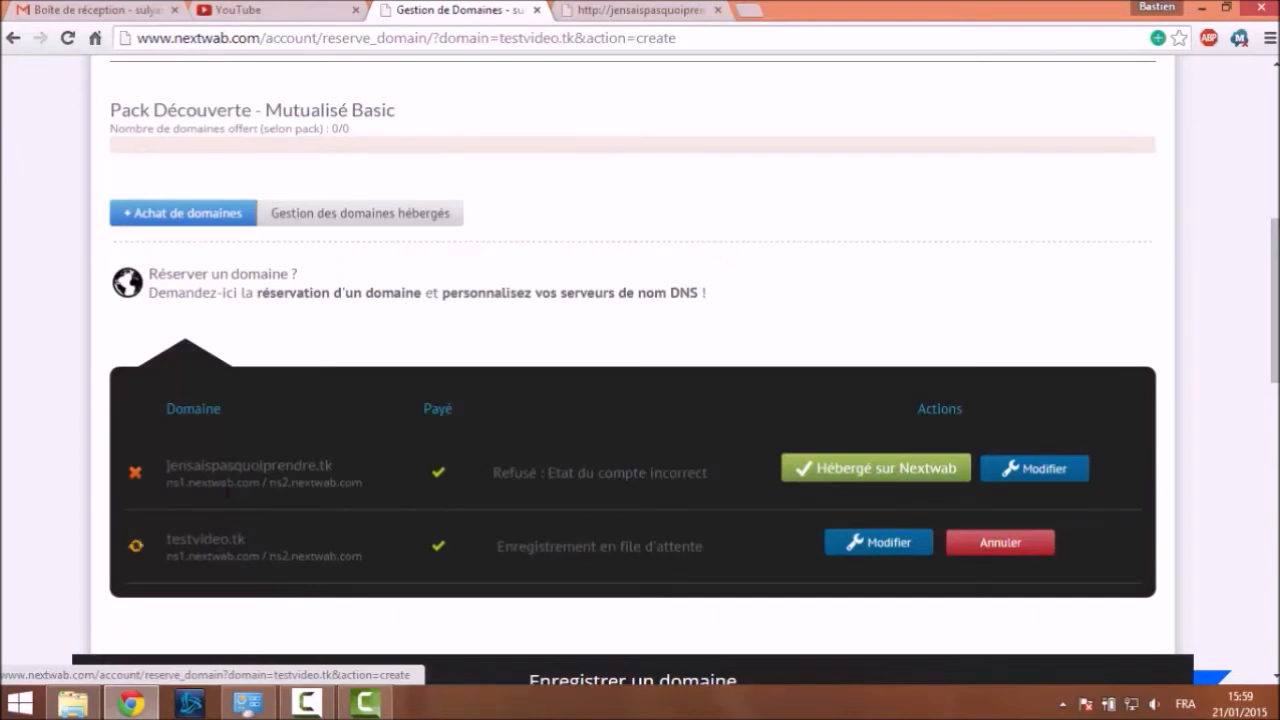
pyautogui.moveTo(522, 472); pyautogui.dragTo(649, 481)
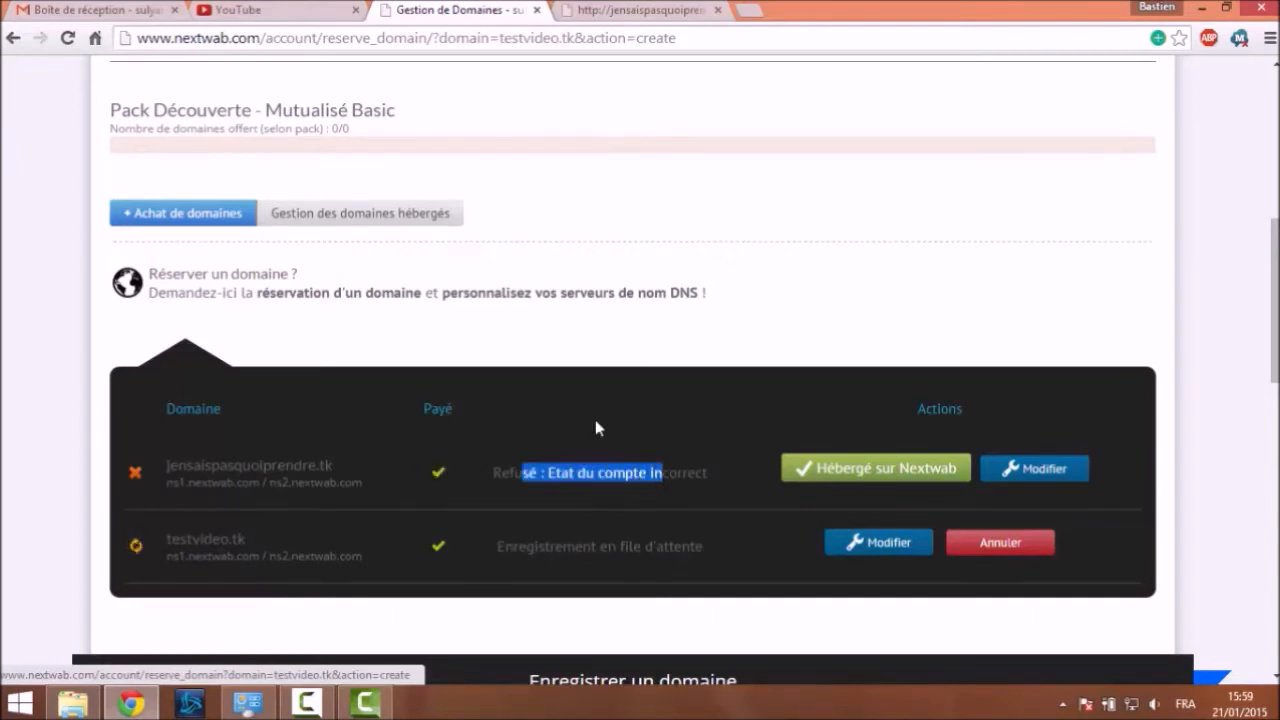
# Go to the account details page and open the Modifier form under État du compte
pyautogui.click(388, 216)
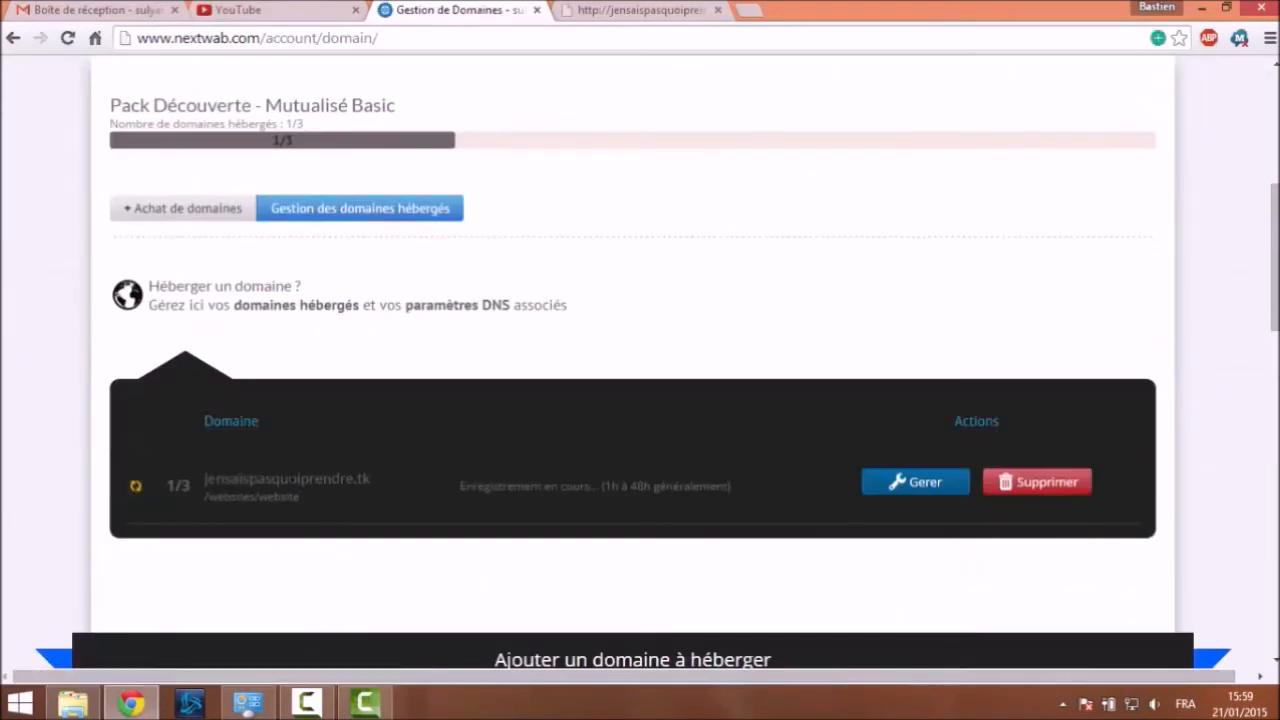
pyautogui.click(248, 220)
pyautogui.scroll(-4, 128, 446)
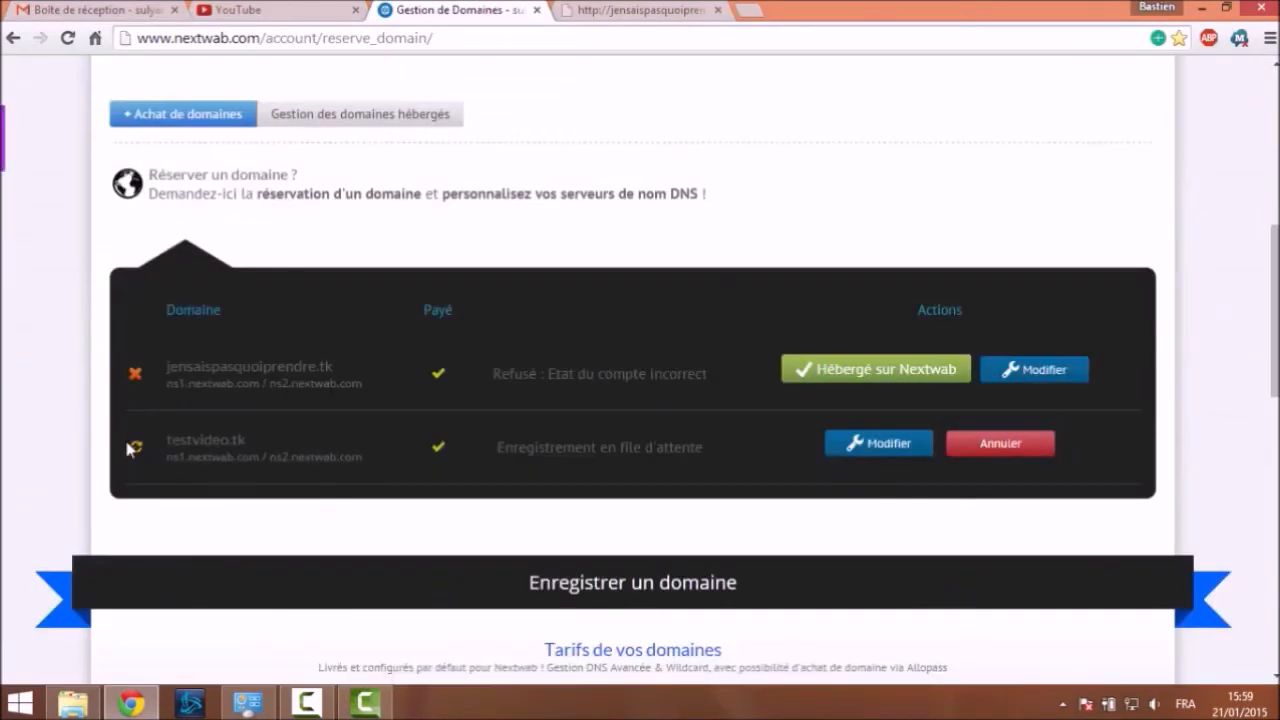
pyautogui.click(380, 114)
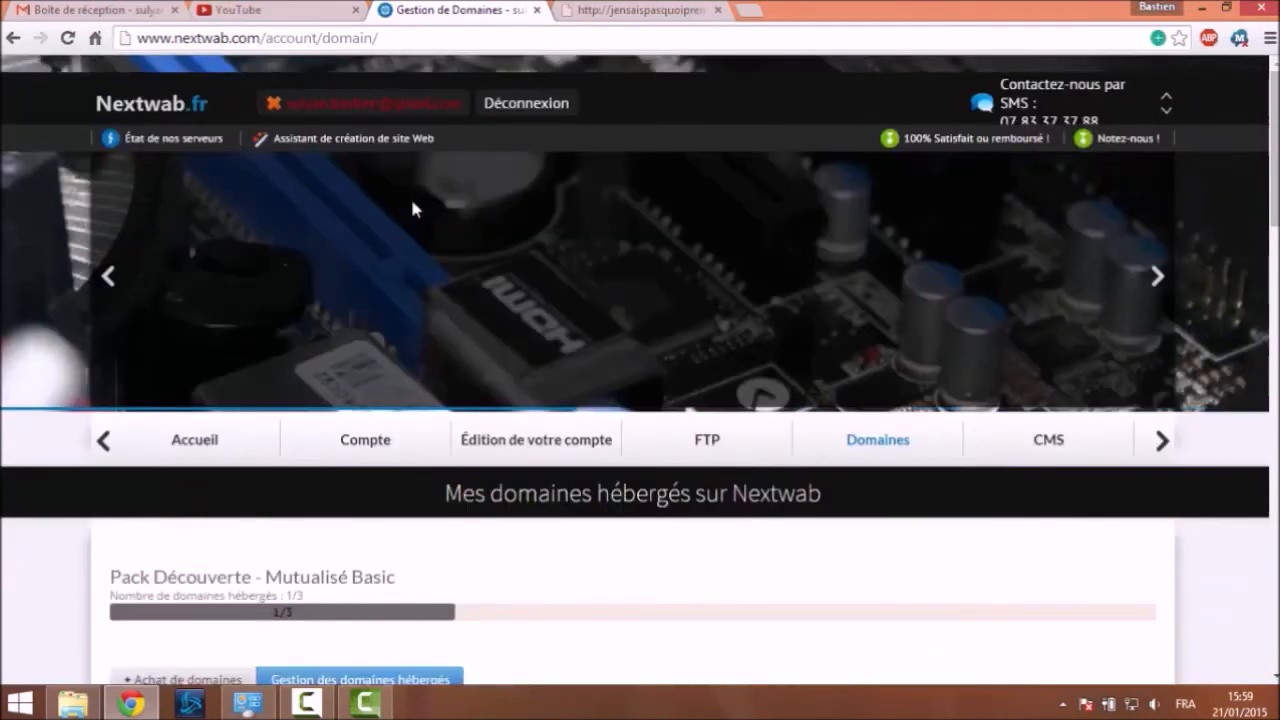
pyautogui.click(343, 108)
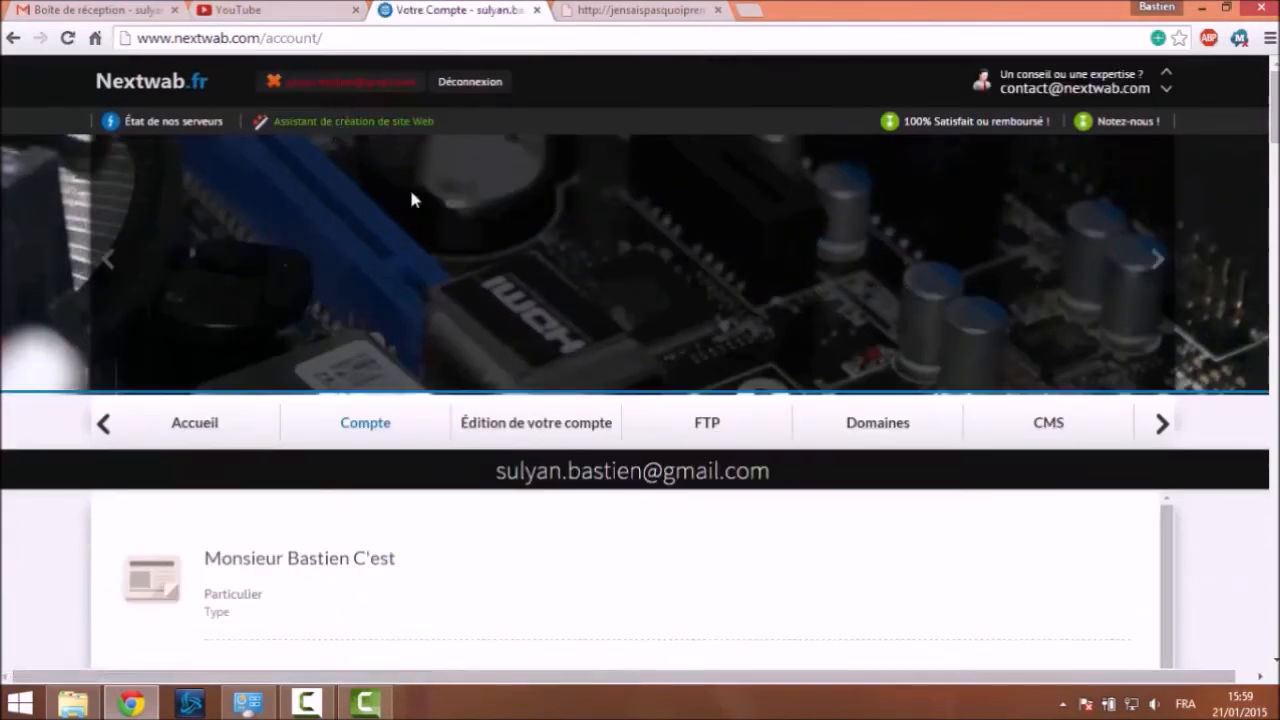
pyautogui.scroll(-8, 480, 245)
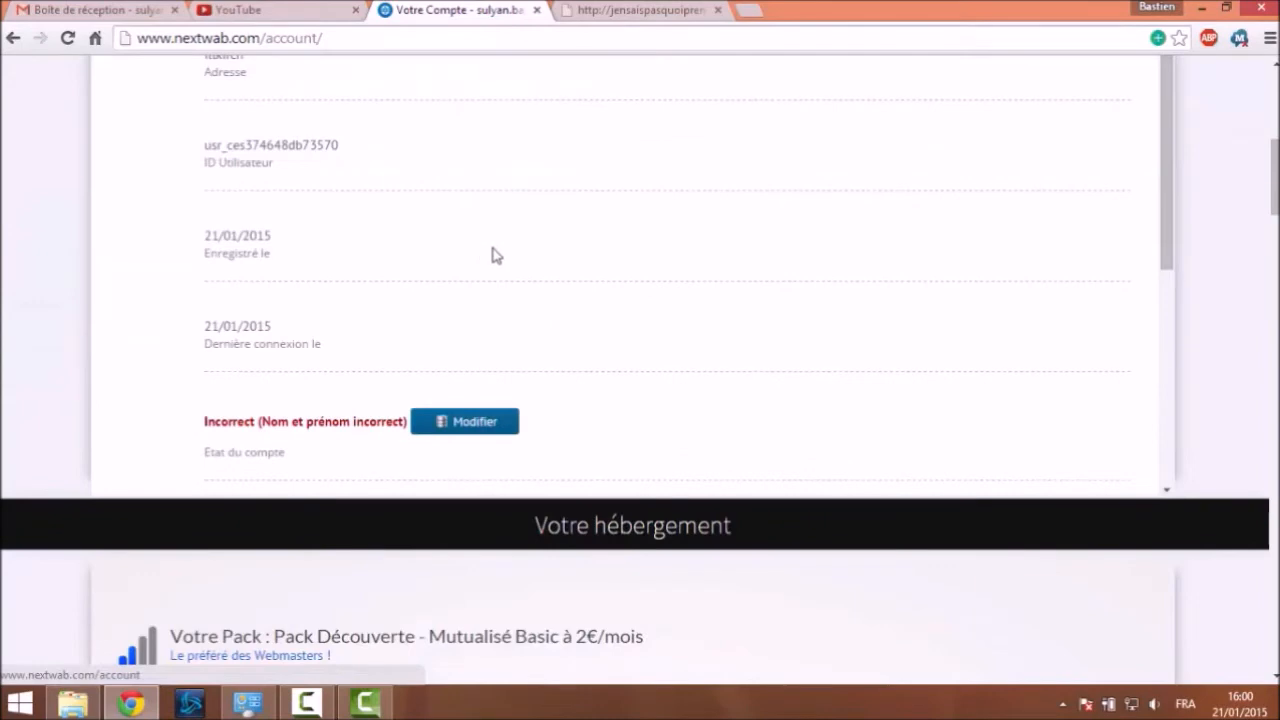
pyautogui.scroll(3, 297, 437)
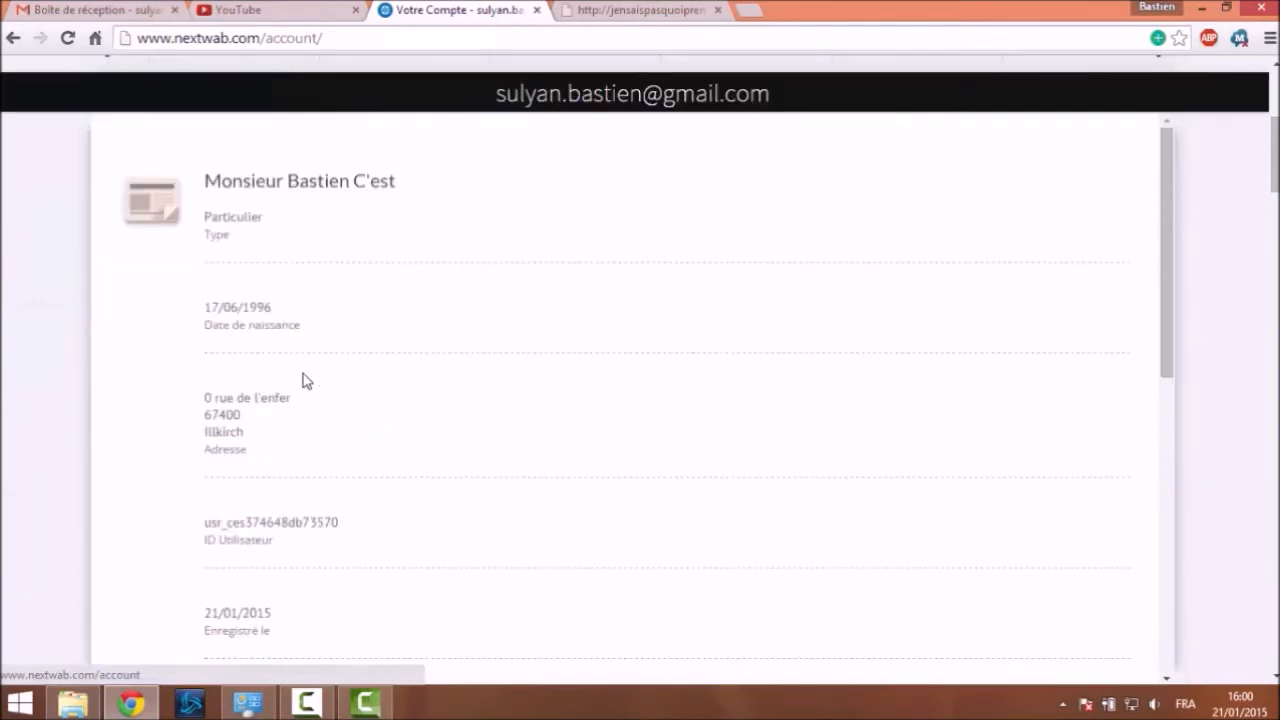
pyautogui.scroll(-1, 297, 369)
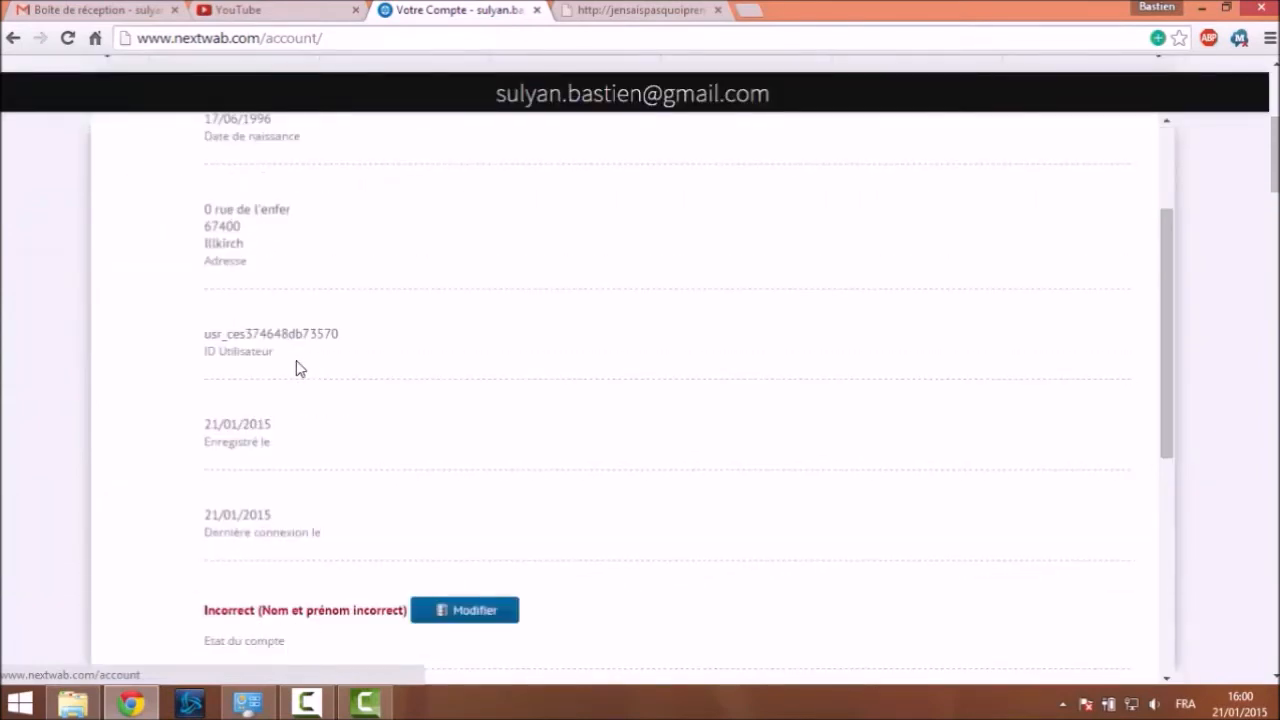
pyautogui.scroll(-2, 297, 369)
pyautogui.click(485, 423)
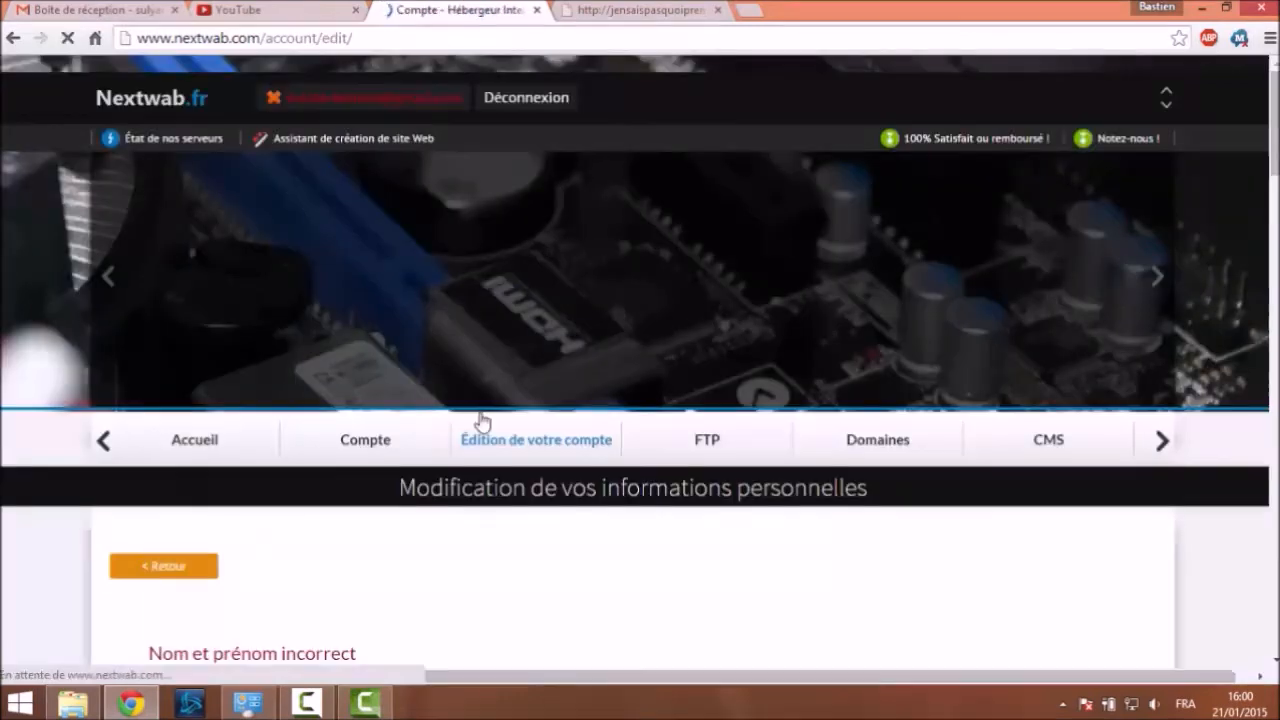
# Fill Votre Nom from the autofill suggestion and fill Votre Prénom, then submit with Modifier
pyautogui.scroll(-5, 328, 357)
pyautogui.click(528, 358)
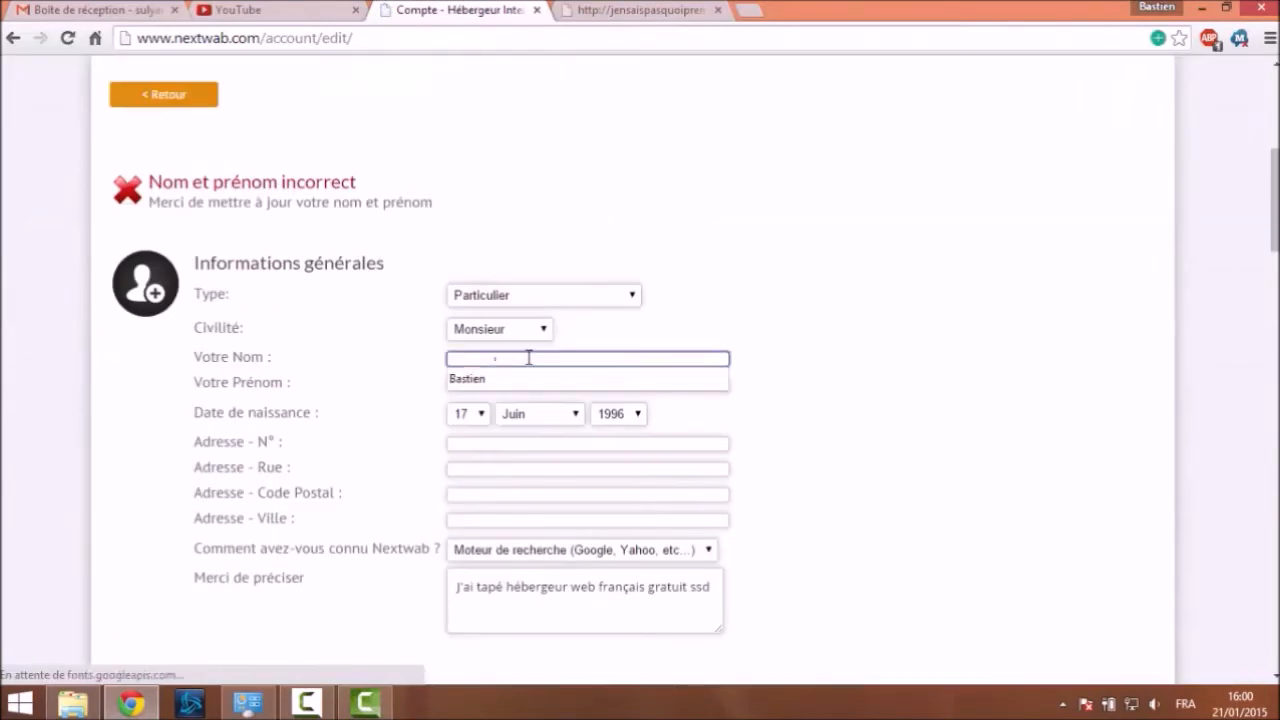
pyautogui.doubleClick(529, 358)
pyautogui.click(511, 381)
pyautogui.click(511, 382)
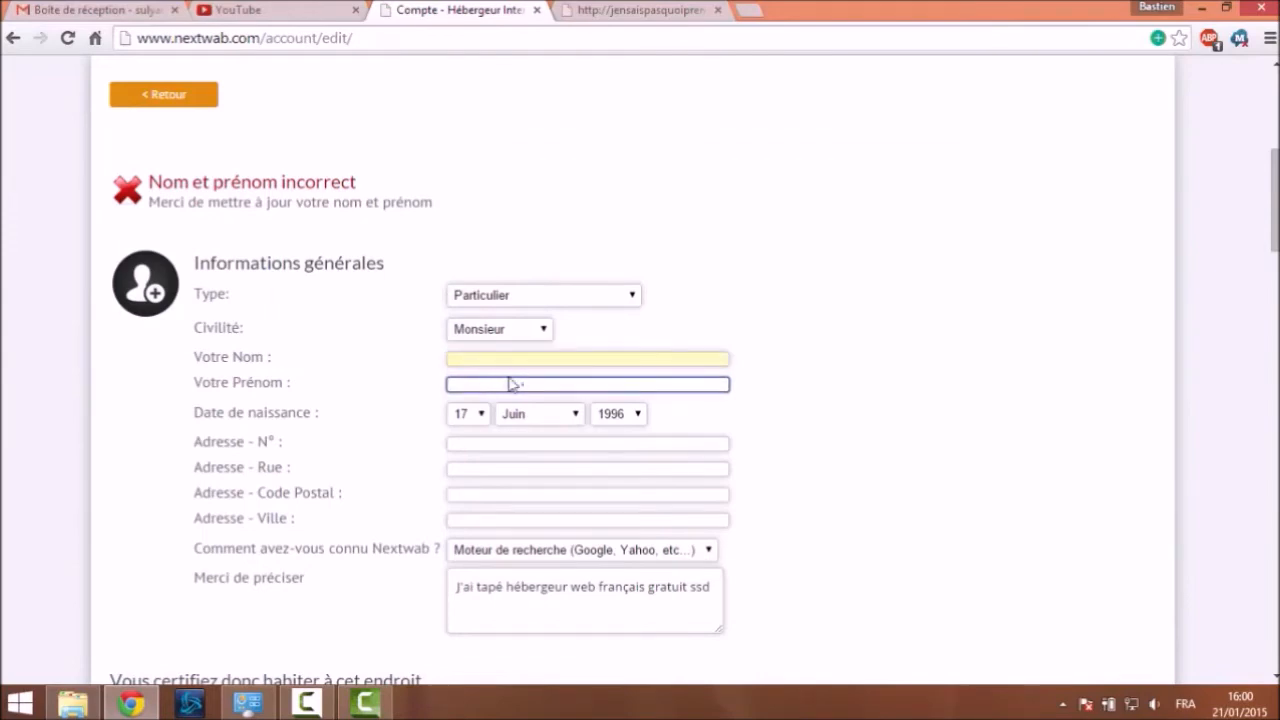
pyautogui.scroll(-4, 630, 400)
pyautogui.scroll(-10, 313, 247)
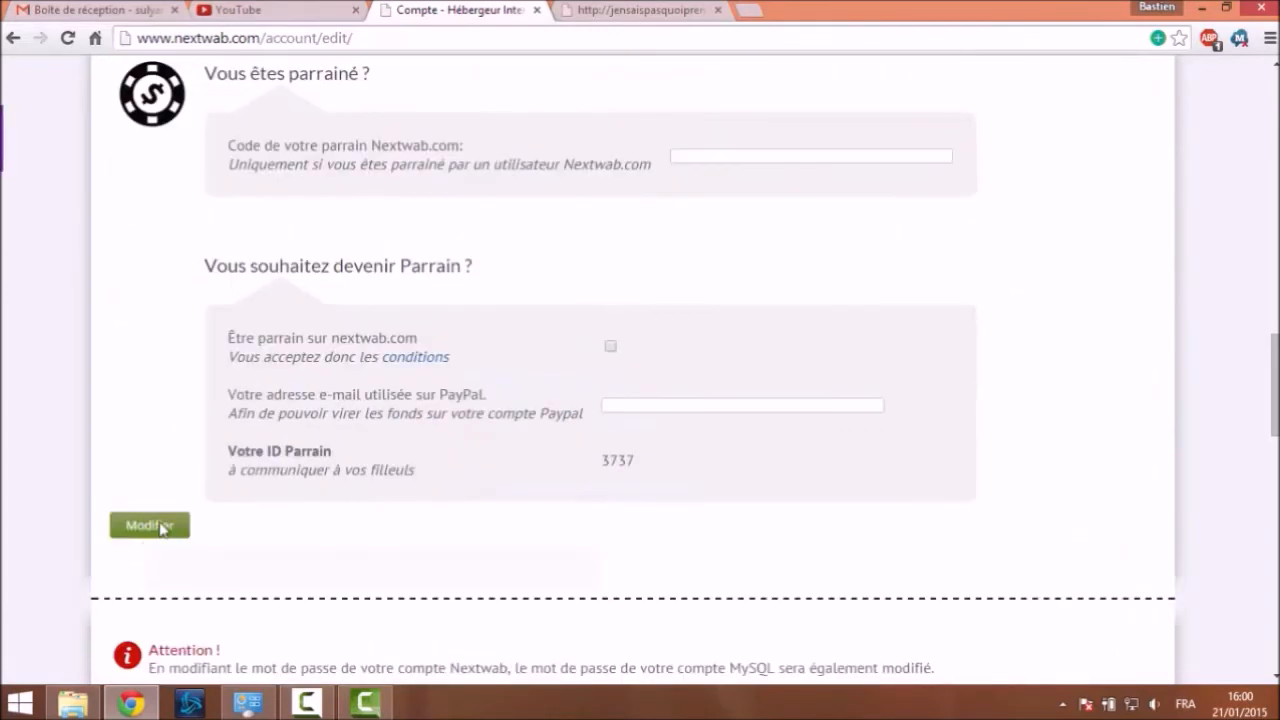
pyautogui.click(150, 525)
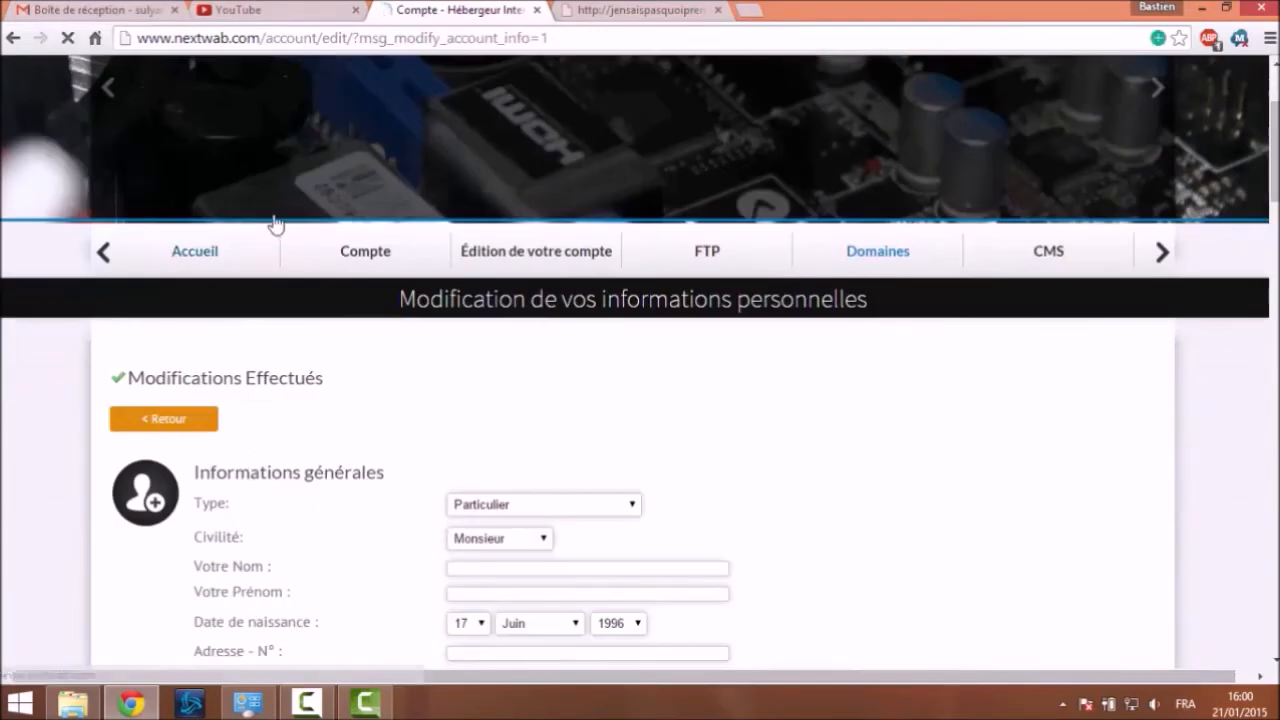
pyautogui.scroll(2, 280, 210)
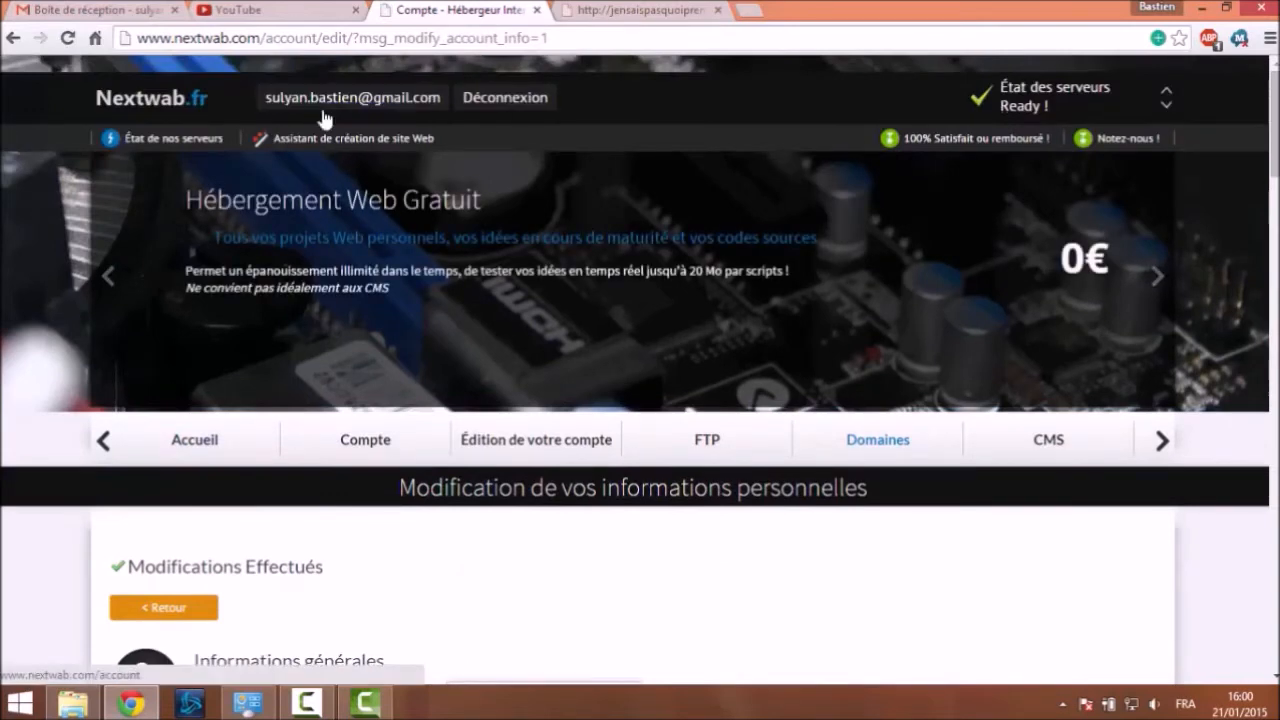
# Return to the Nextwab home page and step the section menu back one item
pyautogui.click(188, 104)
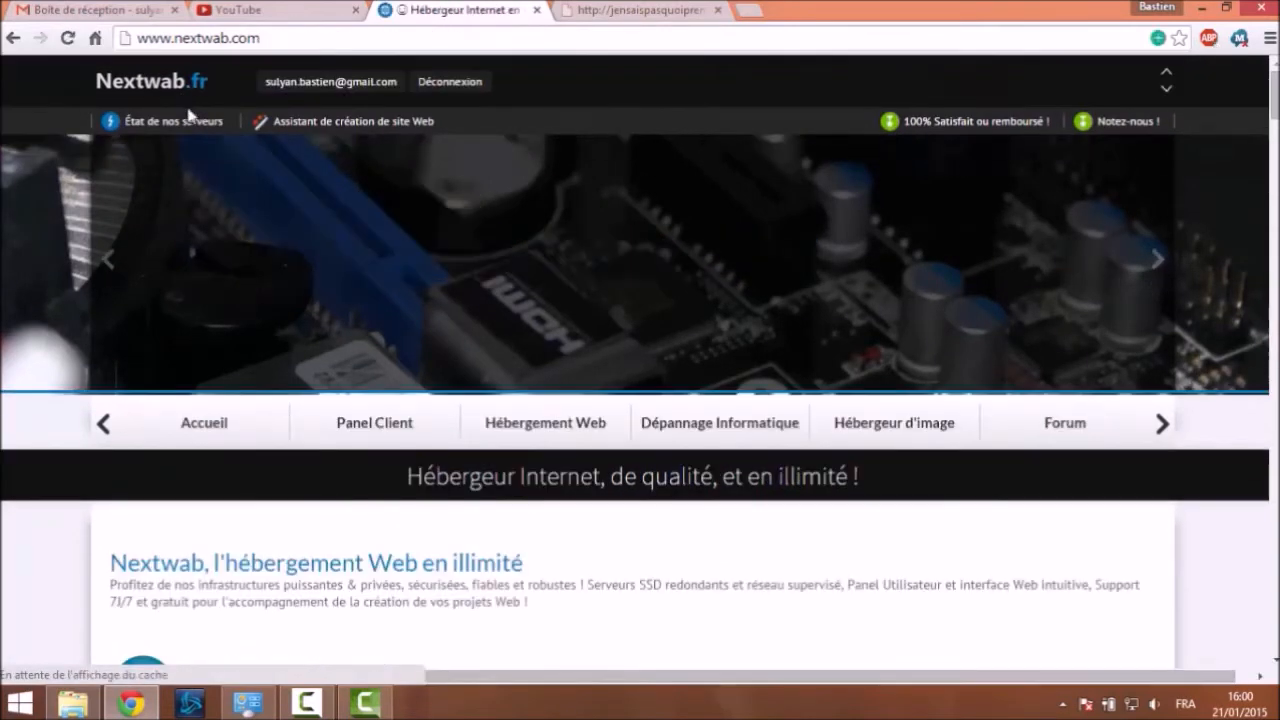
pyautogui.scroll(-2, 451, 314)
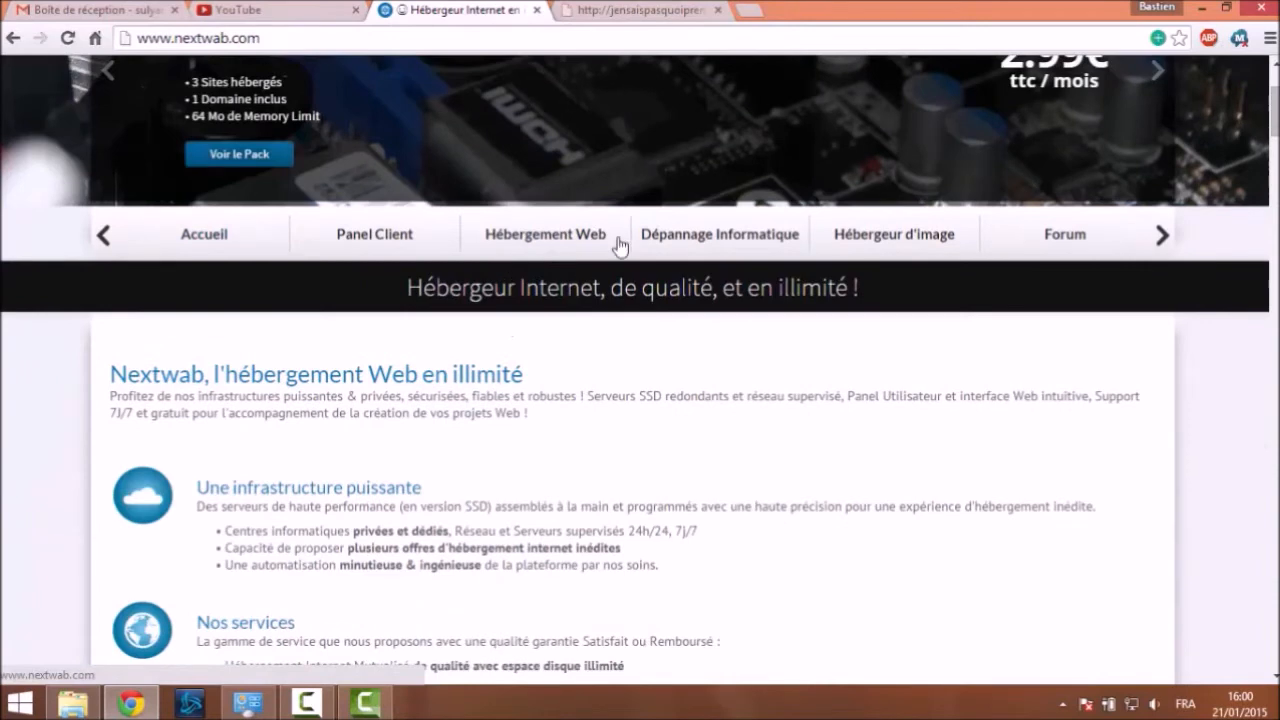
pyautogui.moveTo(1158, 247)
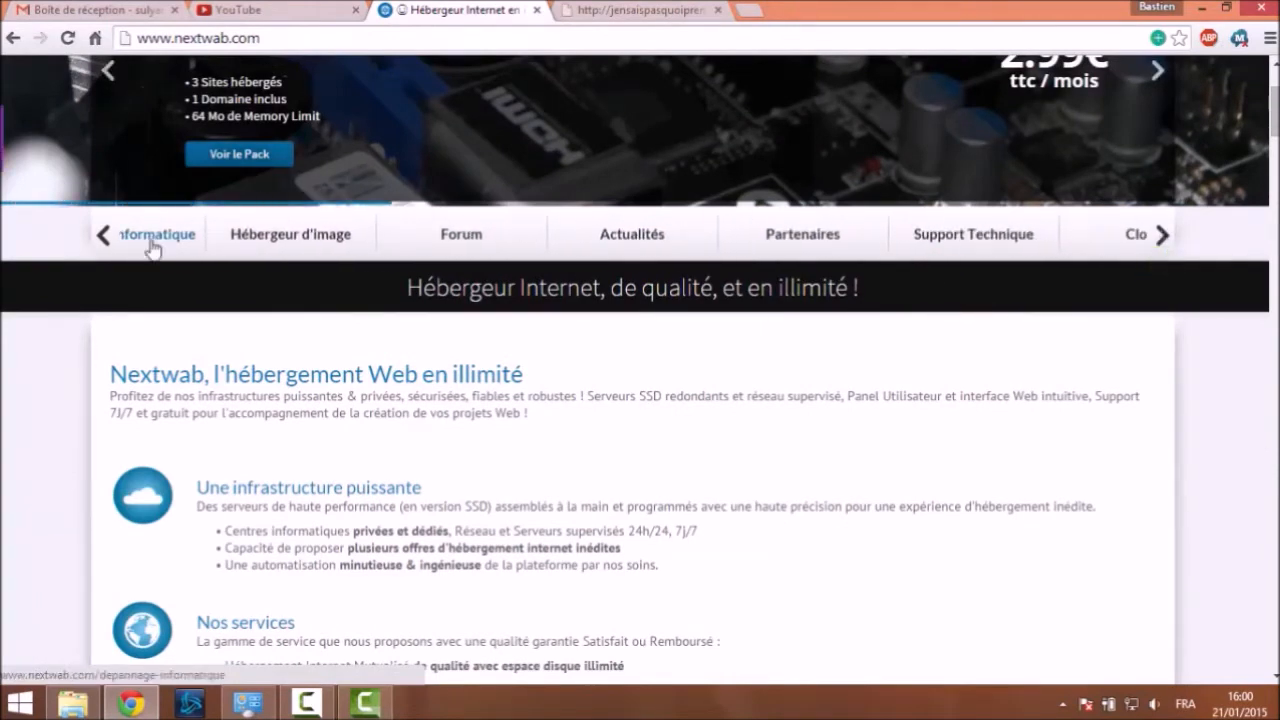
pyautogui.rightClick(108, 238)
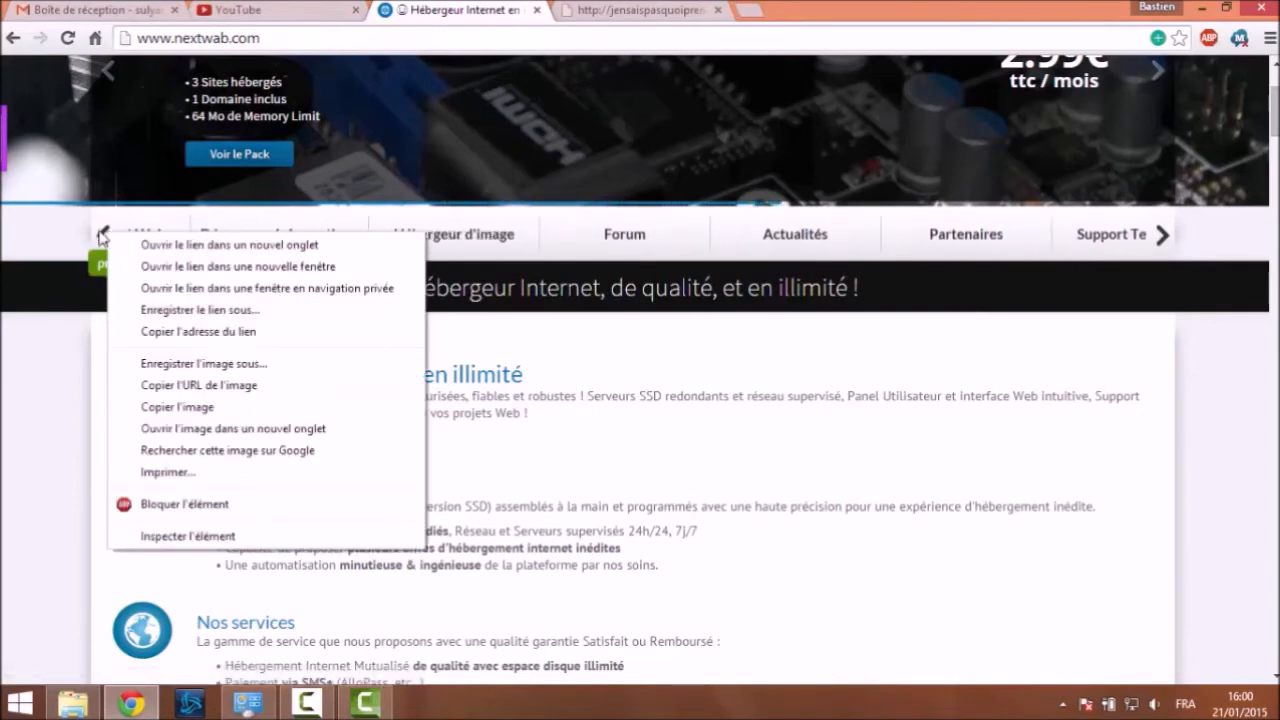
pyautogui.click(104, 236)
pyautogui.scroll(2, 182, 231)
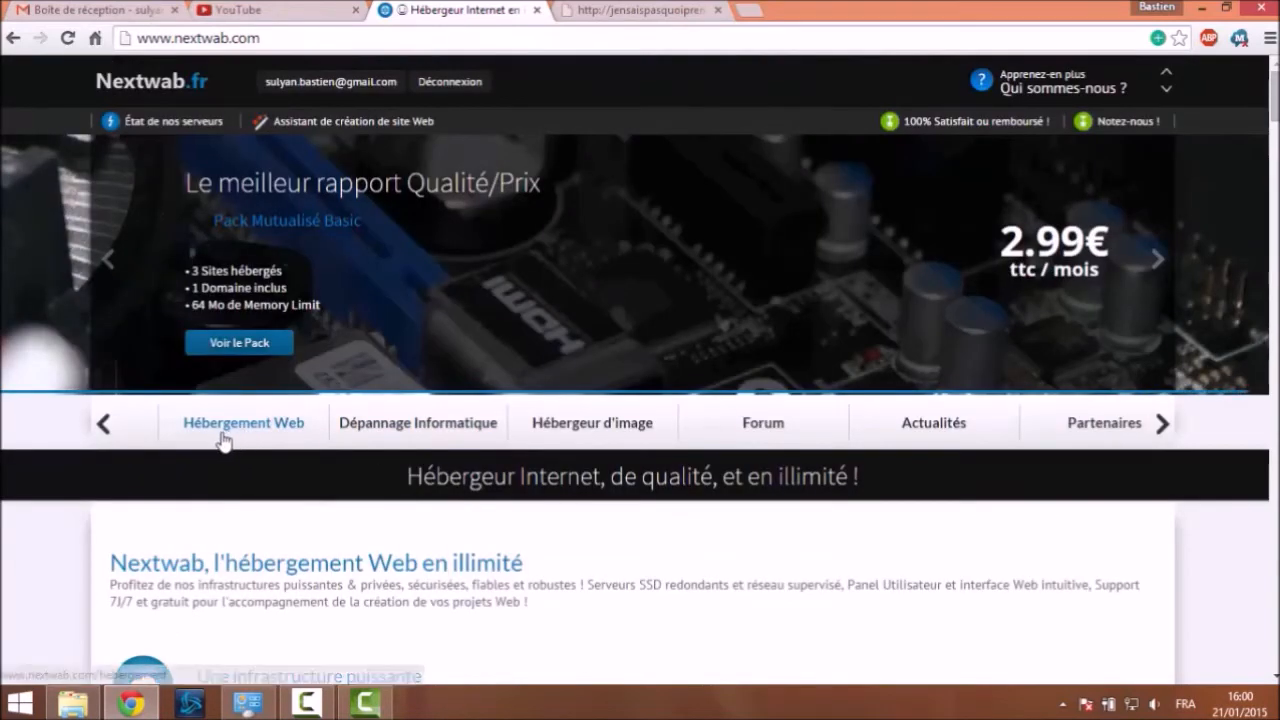
# Scroll the section carousel back to its start and open Panel Client
pyautogui.click(1162, 424)
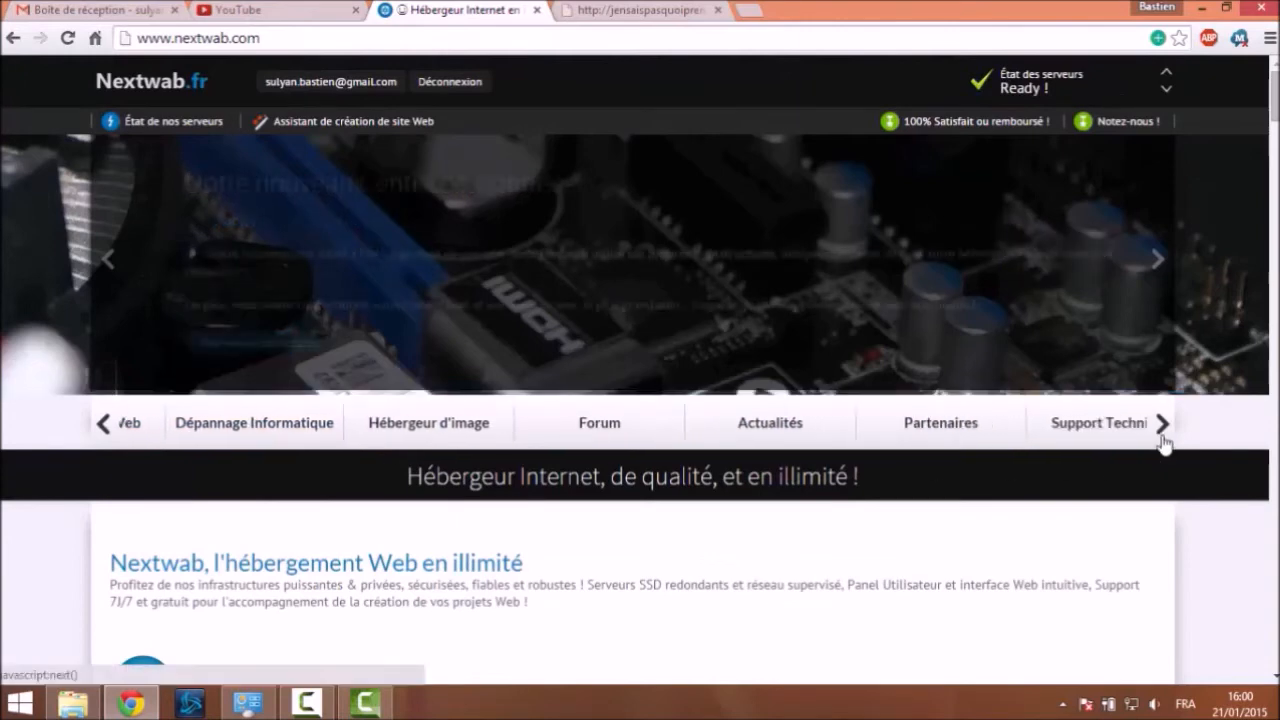
pyautogui.click(1163, 436)
pyautogui.click(1163, 436)
pyautogui.click(104, 424)
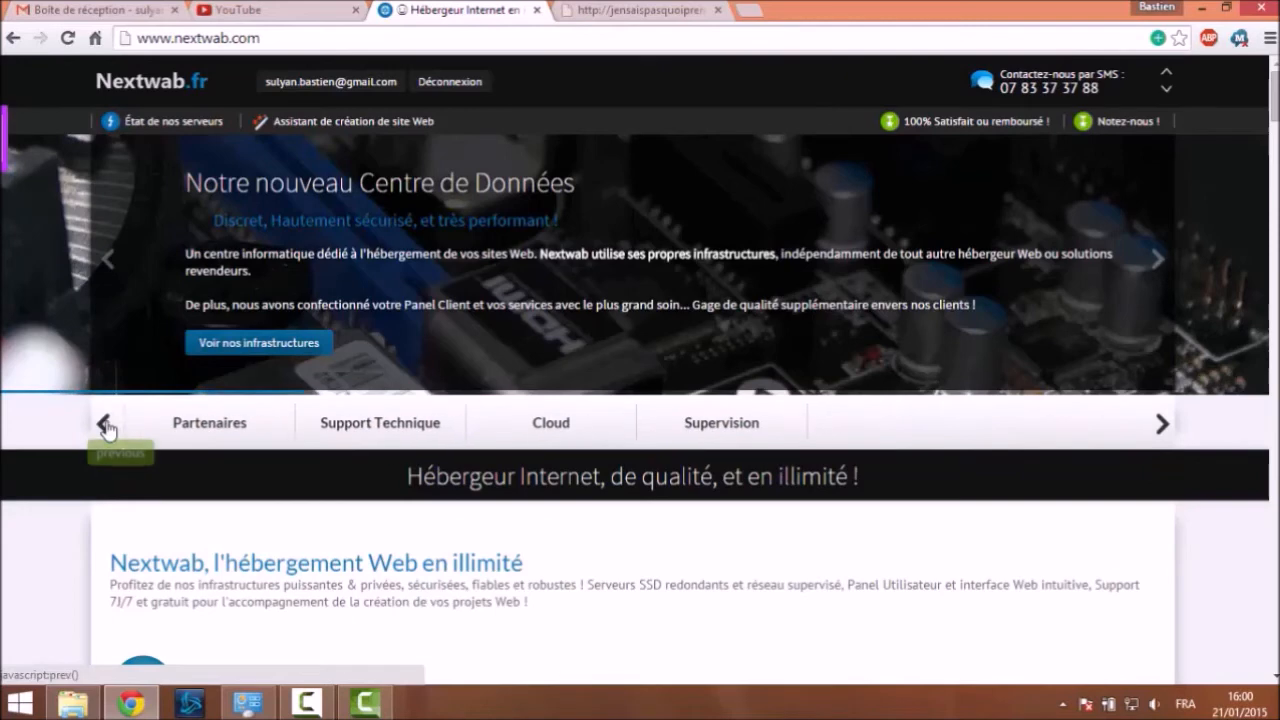
pyautogui.click(108, 430)
pyautogui.click(108, 430)
pyautogui.click(108, 430)
pyautogui.click(108, 430)
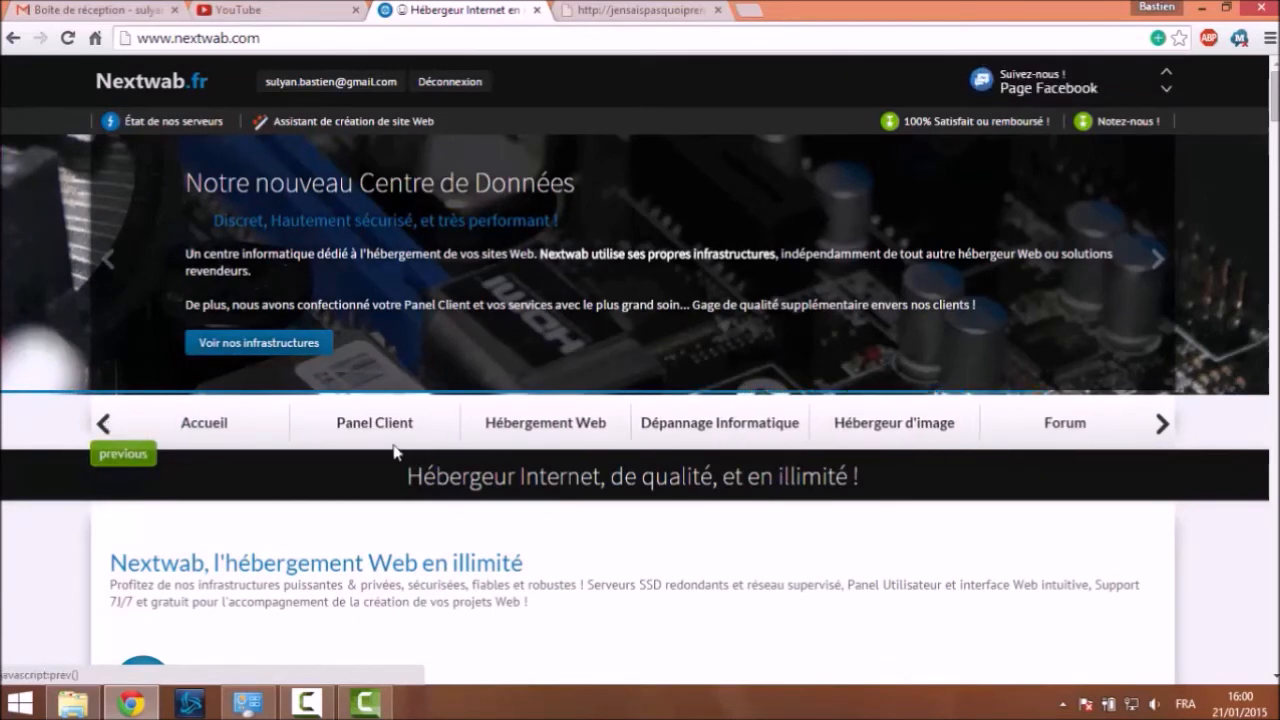
pyautogui.click(373, 428)
pyautogui.scroll(-3, 360, 277)
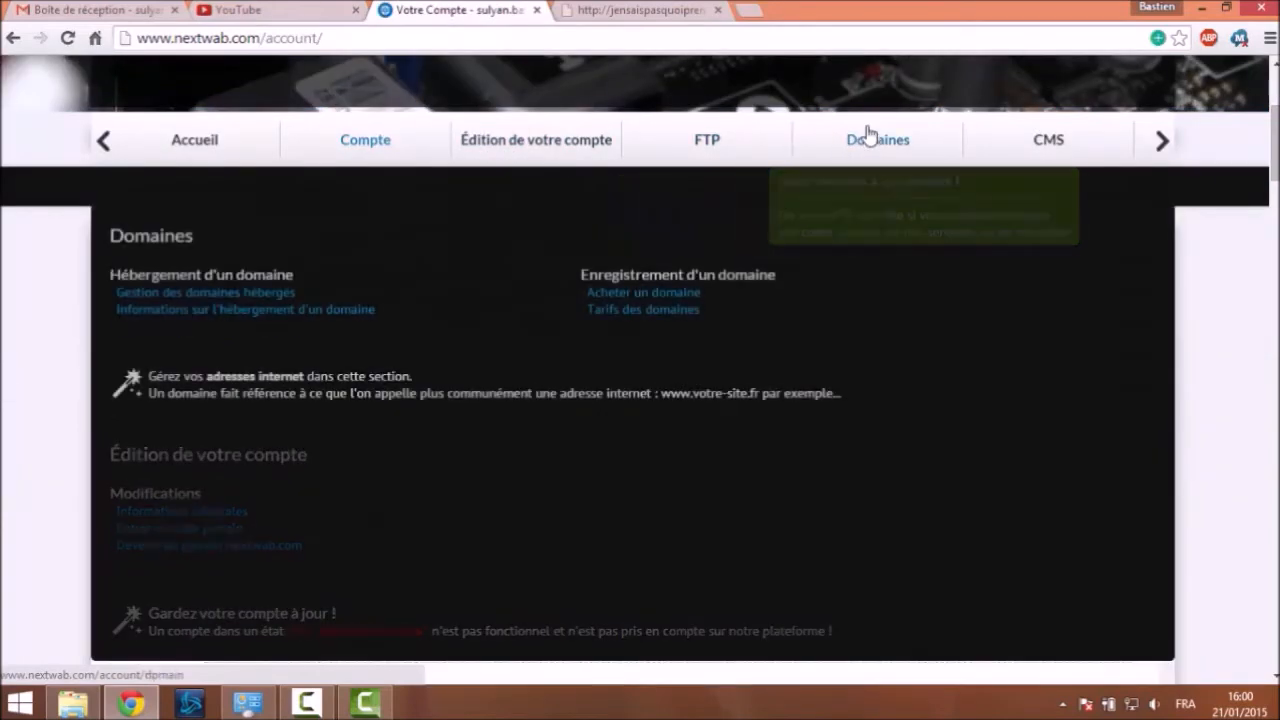
# Open the Domaines section and switch to the Achat de domaines reservation listing
pyautogui.click(866, 131)
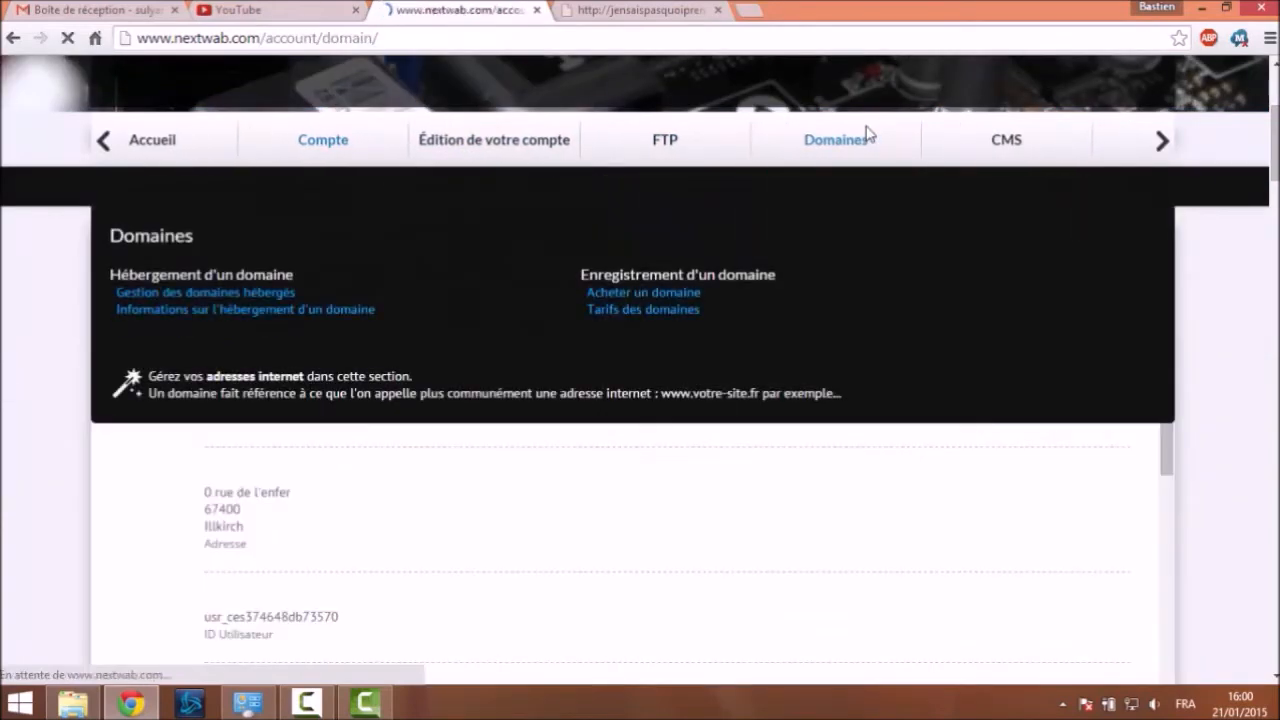
pyautogui.scroll(-6, 520, 110)
pyautogui.scroll(-1, 516, 116)
pyautogui.scroll(1, 500, 120)
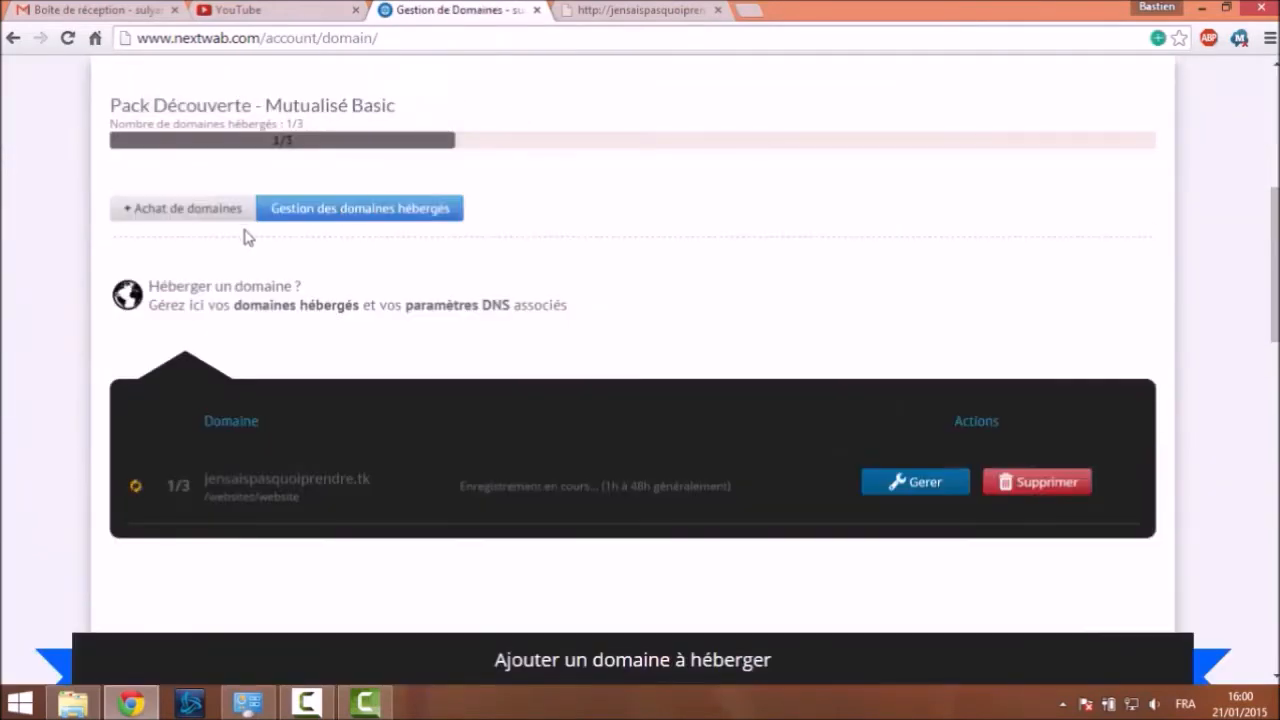
pyautogui.click(240, 212)
# Review the domain table, checking testvideo.tk's queued registration status
pyautogui.scroll(-2, 258, 190)
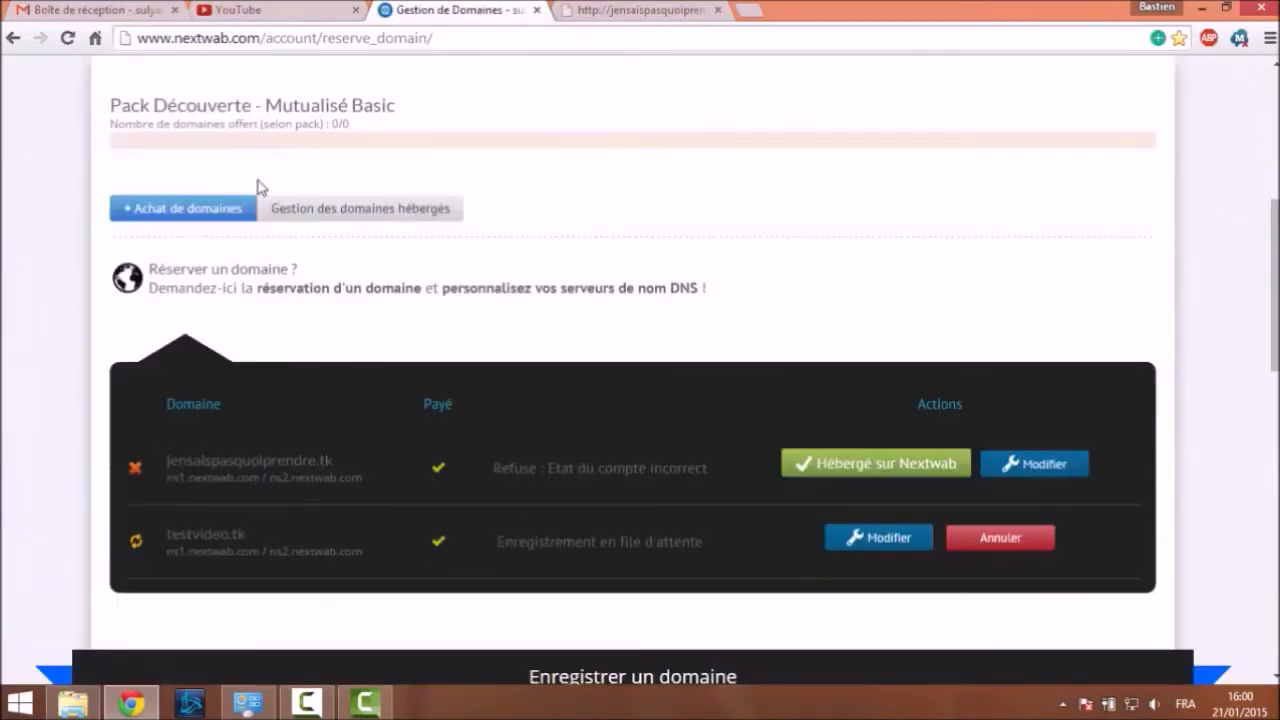
pyautogui.moveTo(526, 541); pyautogui.dragTo(664, 541)
pyautogui.click(512, 456)
pyautogui.scroll(5, 617, 400)
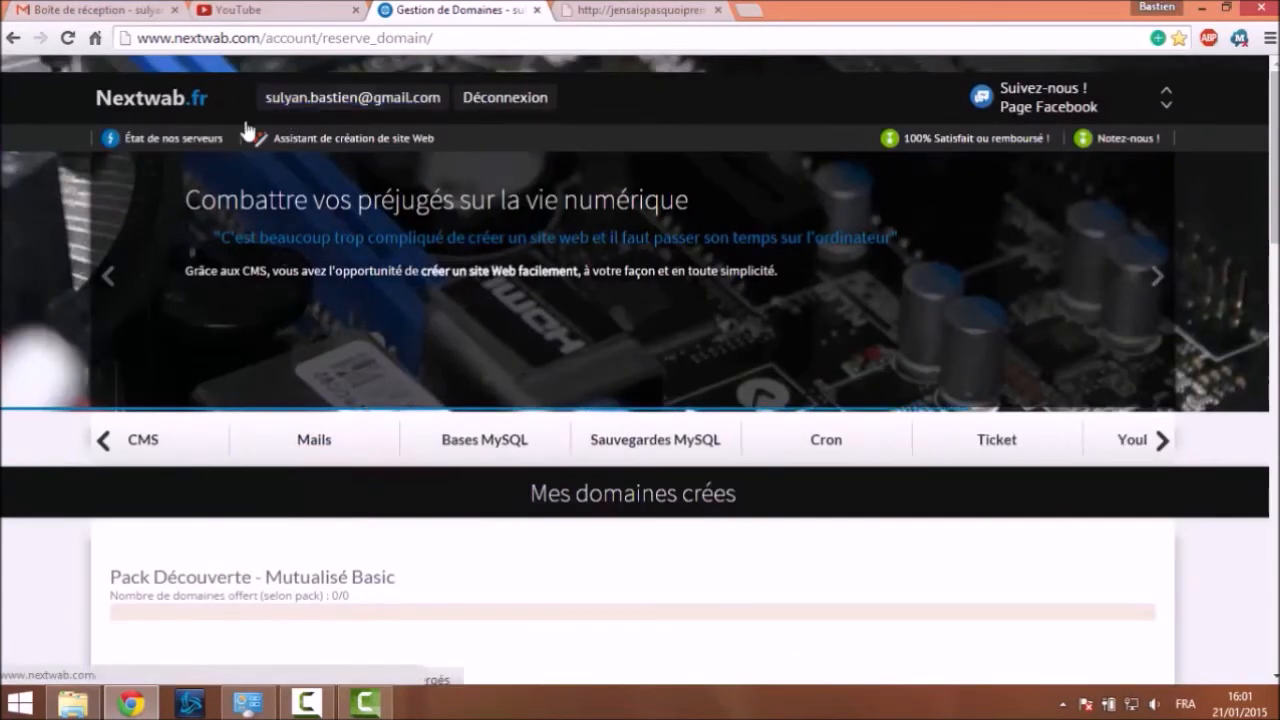
pyautogui.scroll(-5, 474, 140)
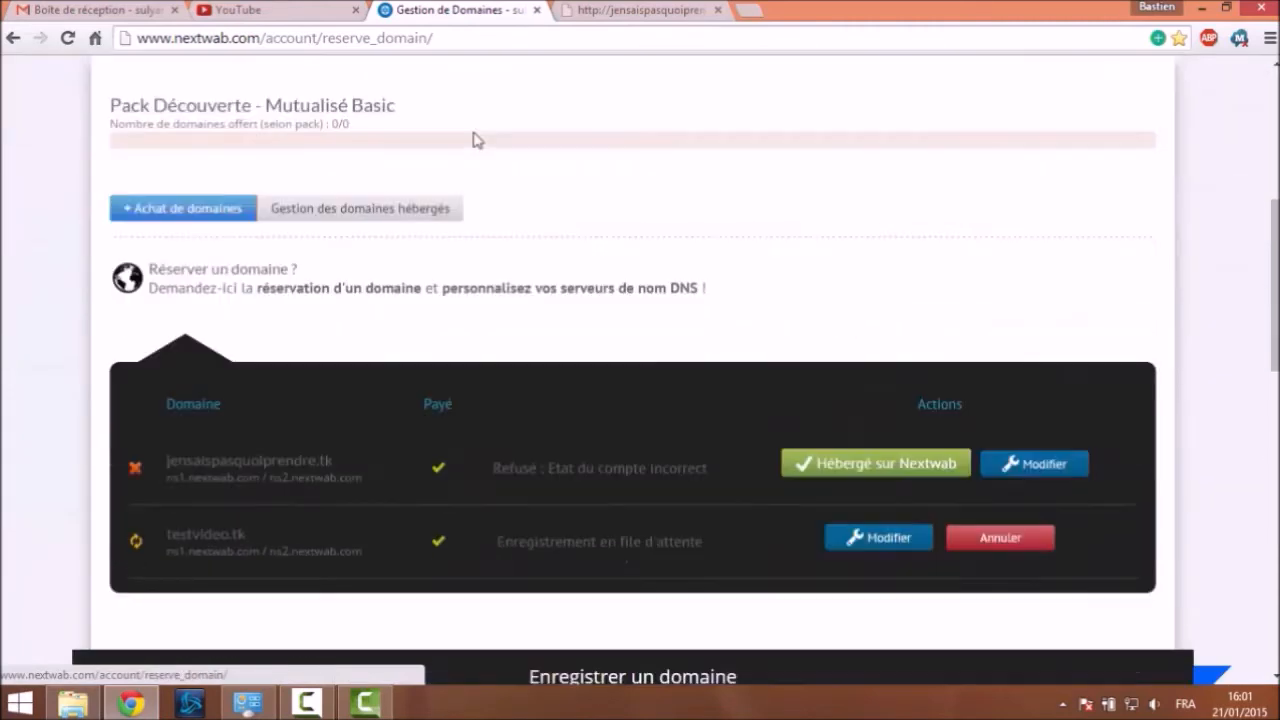
pyautogui.scroll(-1, 470, 150)
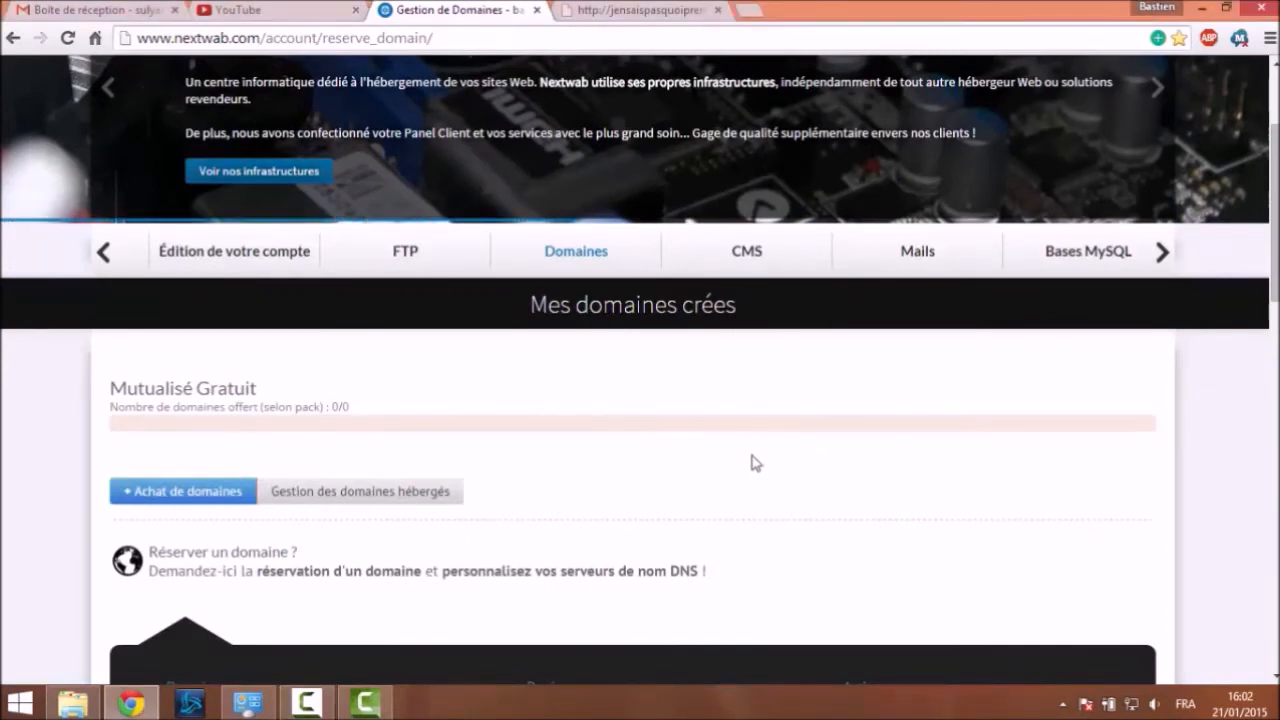
# Close the spare fourth browser tab for the old domain
pyautogui.scroll(2, 755, 462)
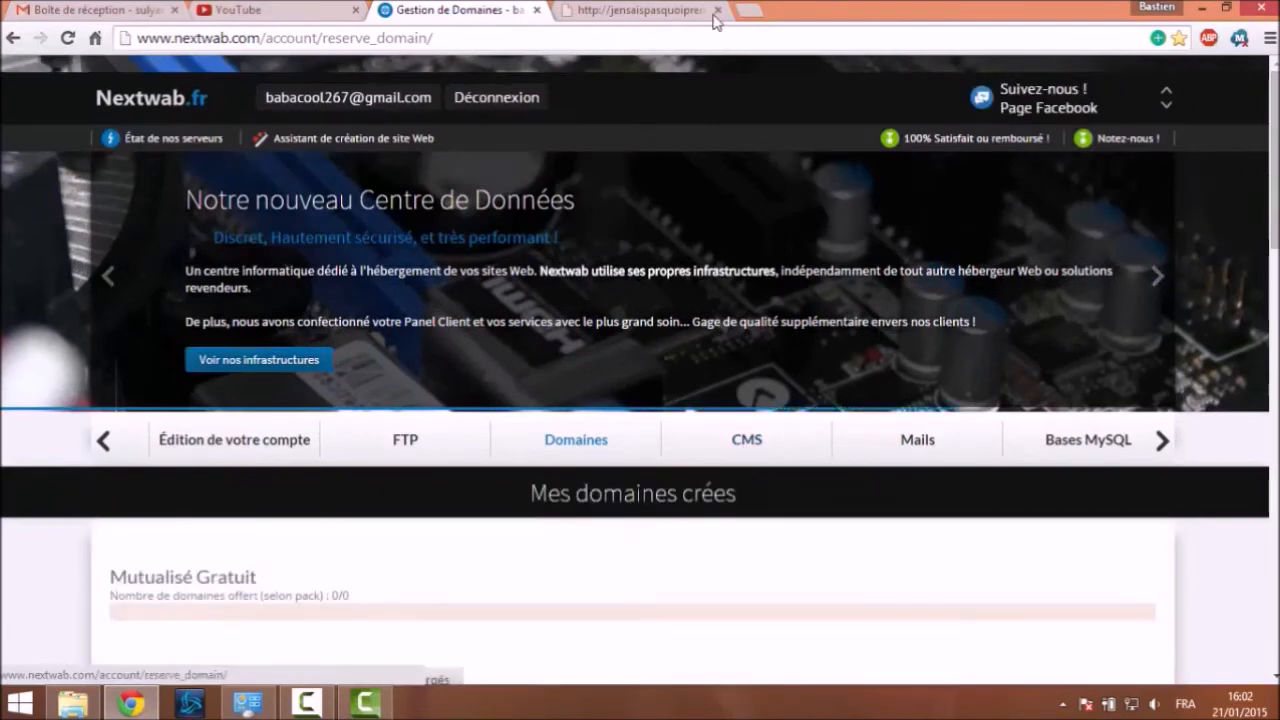
pyautogui.click(716, 10)
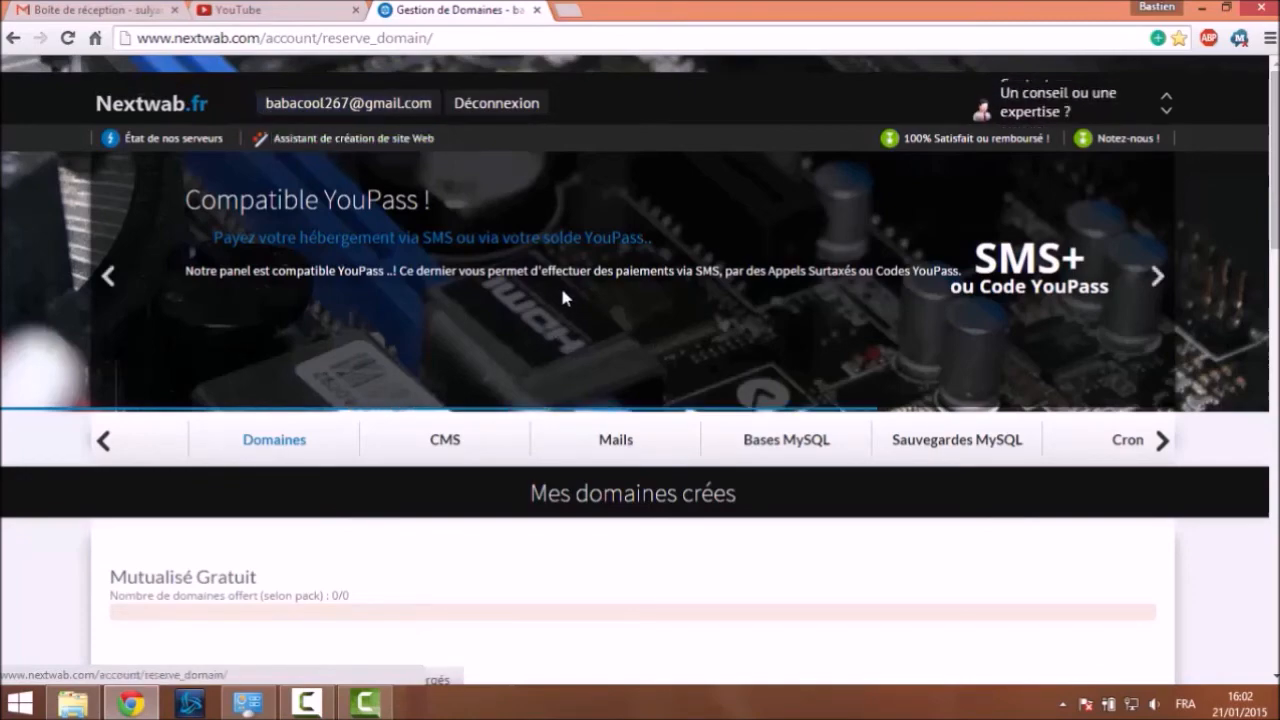
pyautogui.scroll(-2, 474, 226)
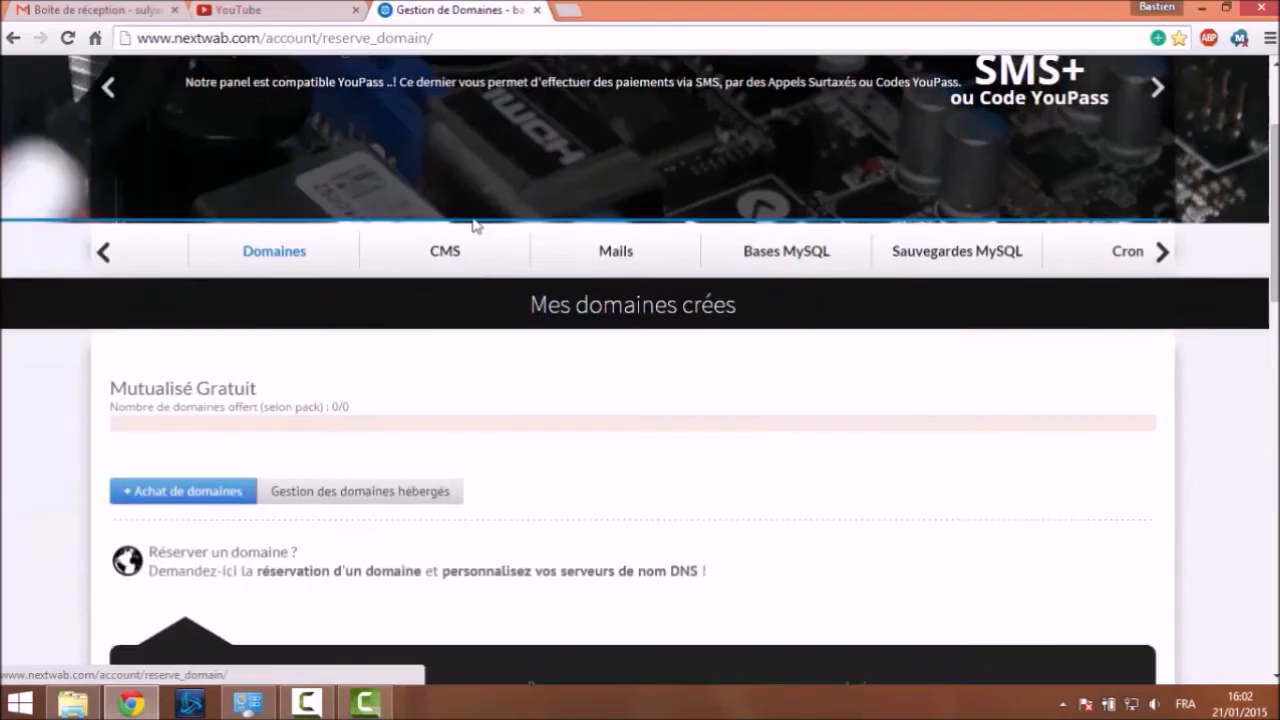
pyautogui.scroll(2, 474, 226)
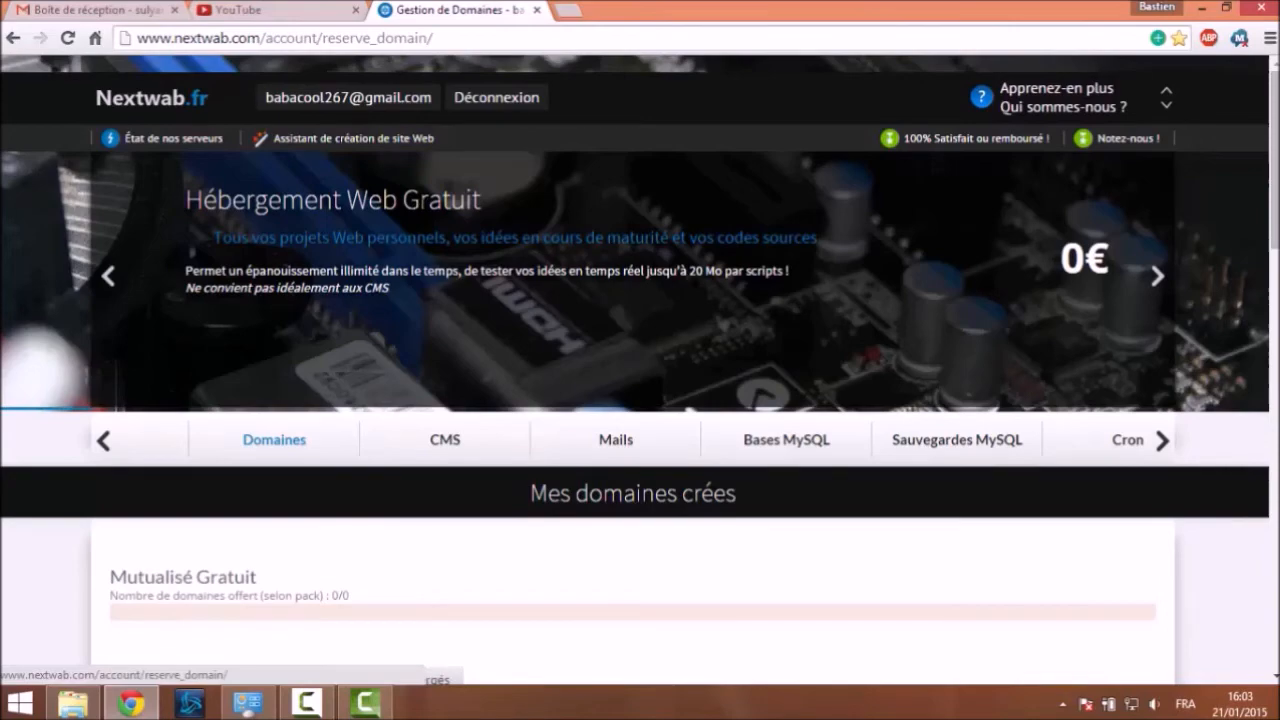
# Select the registered .tk domain name in the table and open its context menu
pyautogui.scroll(-5, 374, 243)
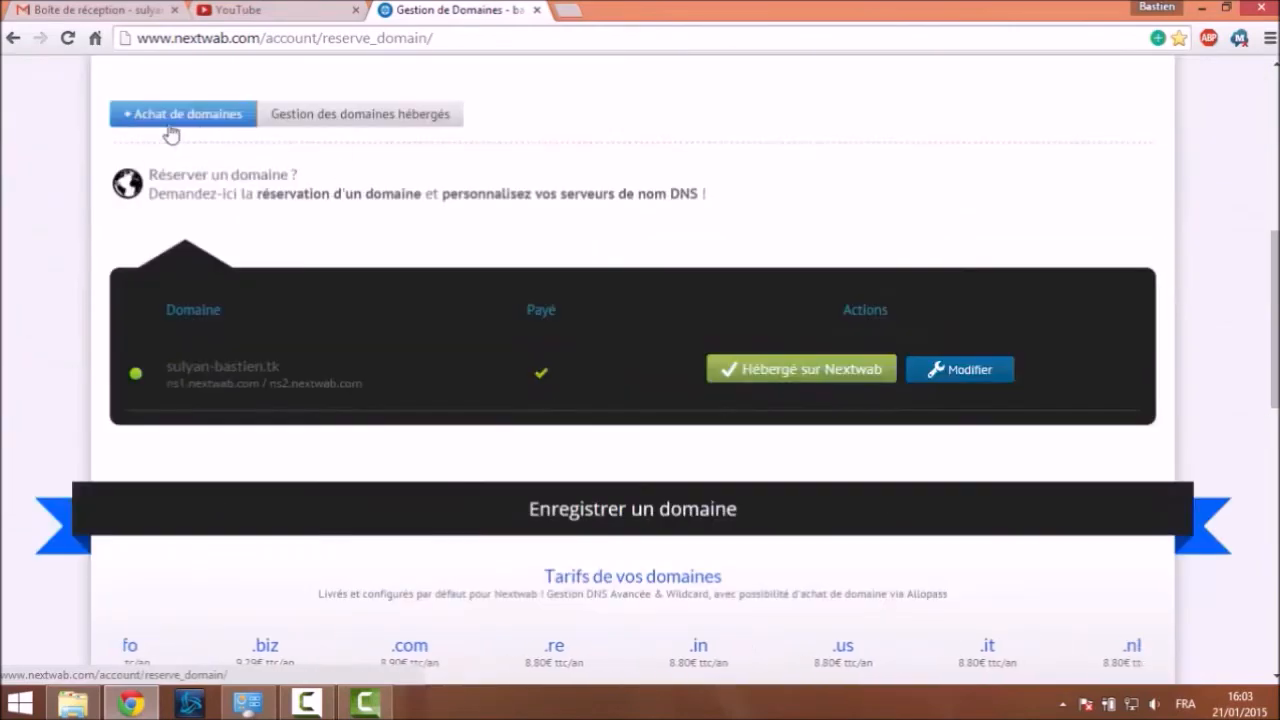
pyautogui.scroll(-1, 129, 209)
pyautogui.scroll(1, 169, 220)
pyautogui.scroll(-1, 251, 263)
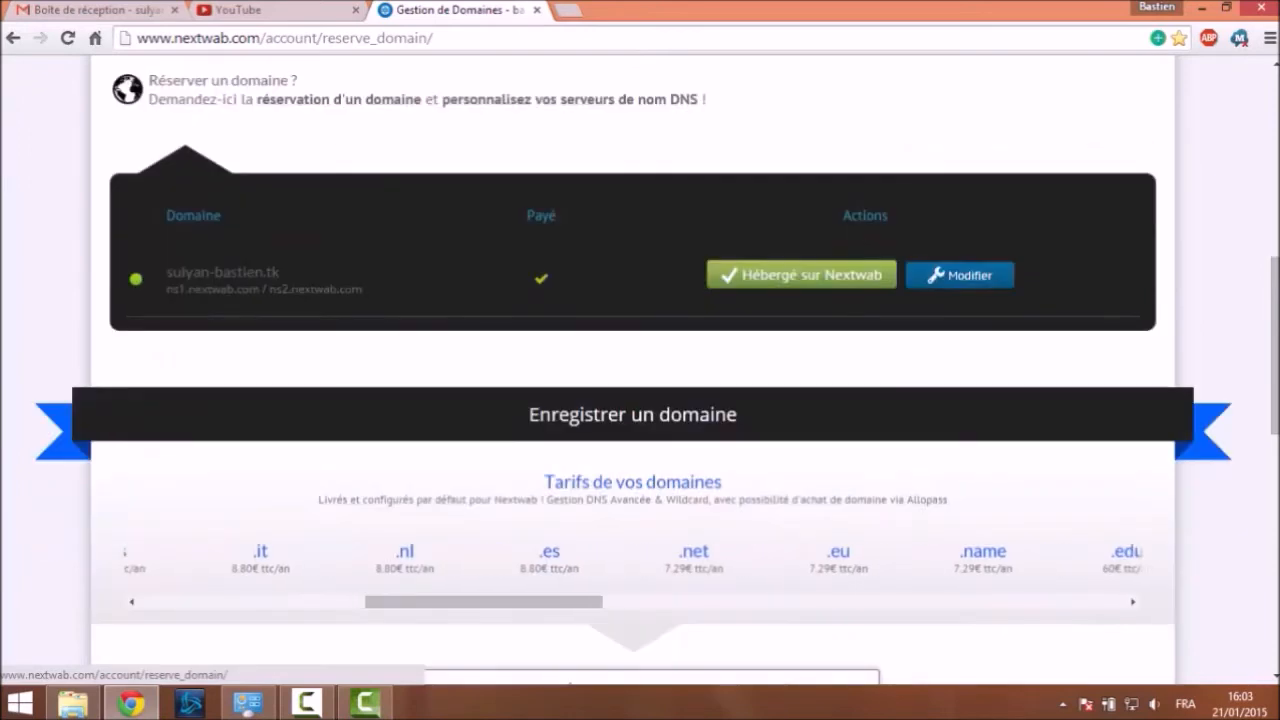
pyautogui.moveTo(166, 271); pyautogui.dragTo(278, 272)
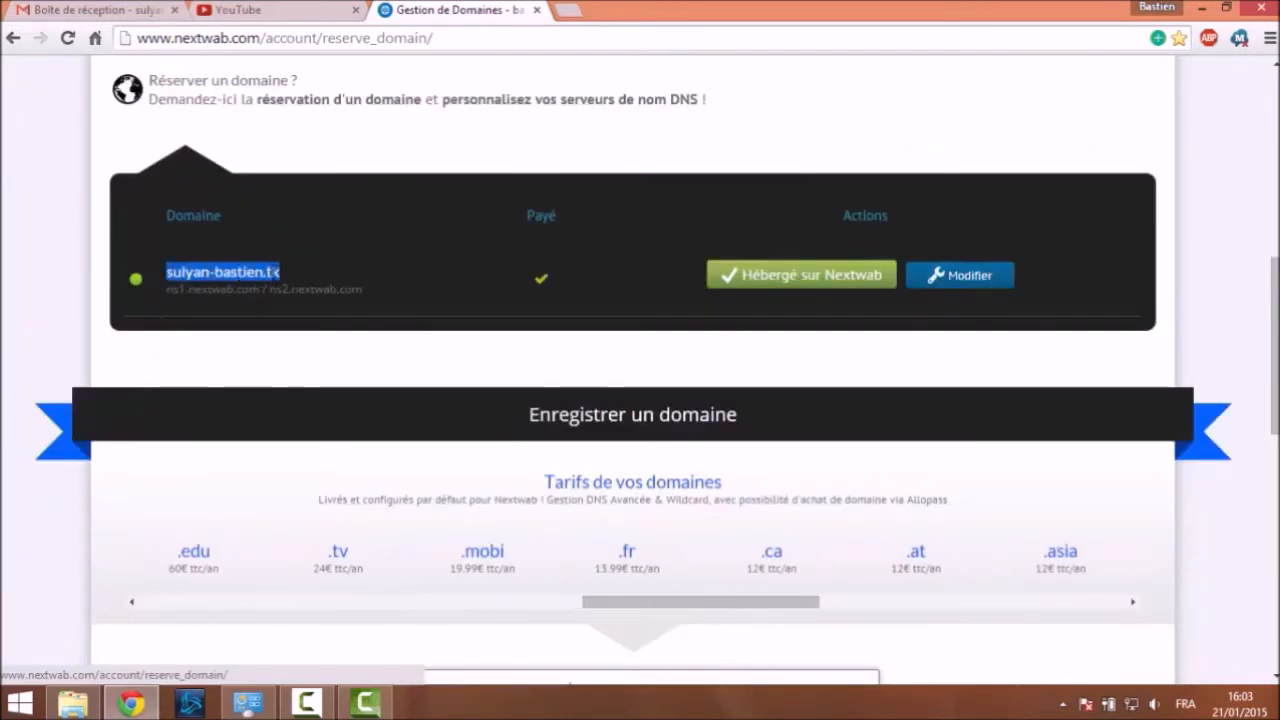
pyautogui.rightClick(273, 273)
# Open the .tk domain in a new tab with 'Accéder à …' and scroll its Bonjour homepage
pyautogui.click(313, 309)
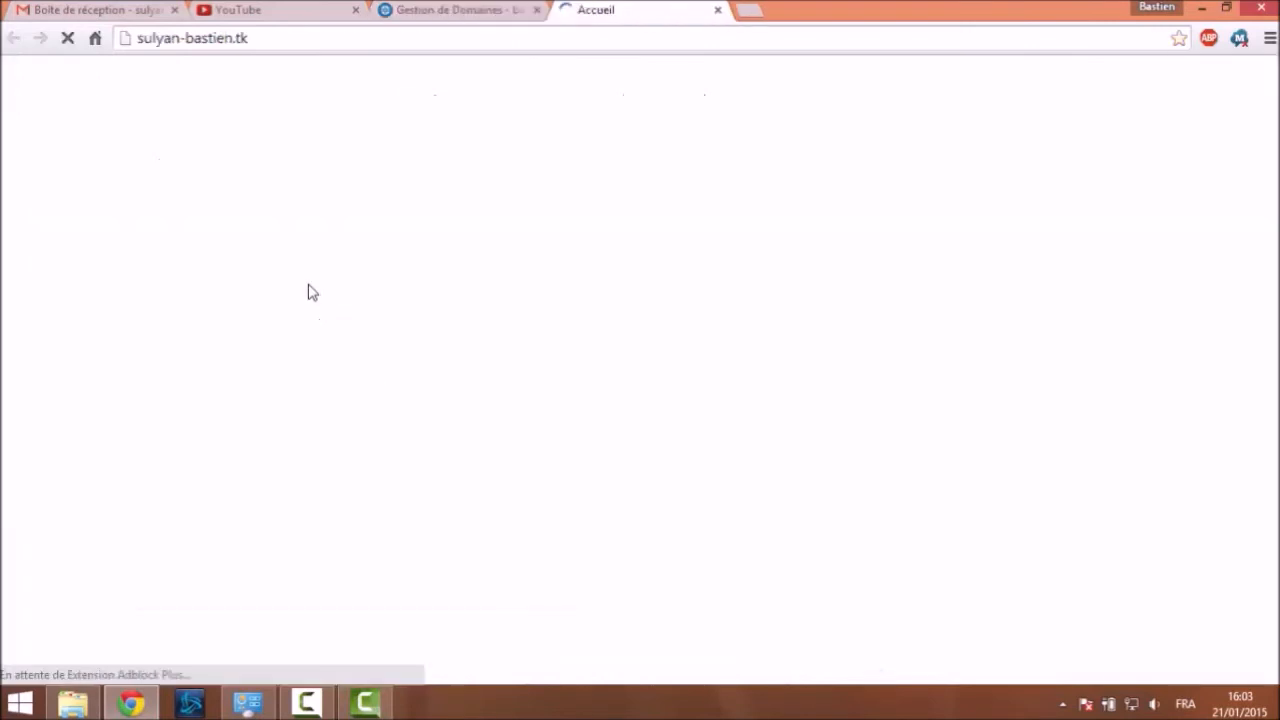
pyautogui.scroll(-3, 676, 348)
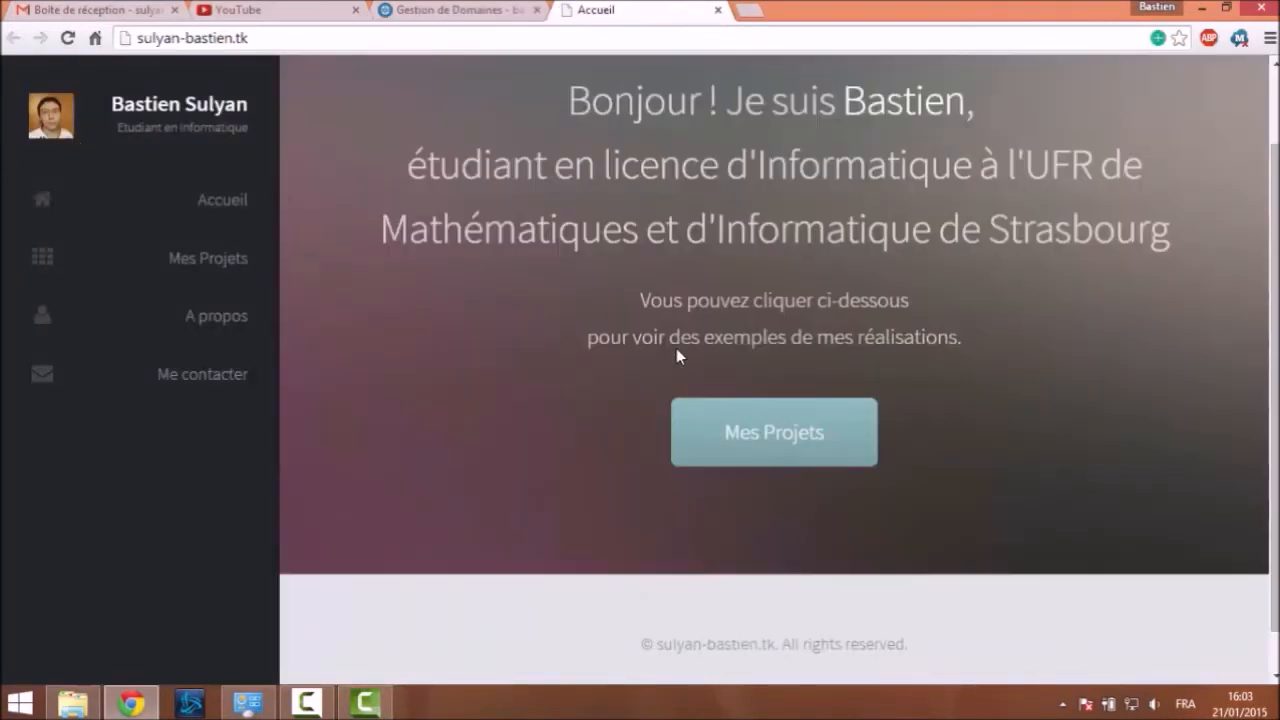
pyautogui.scroll(3, 674, 346)
pyautogui.scroll(-3, 563, 260)
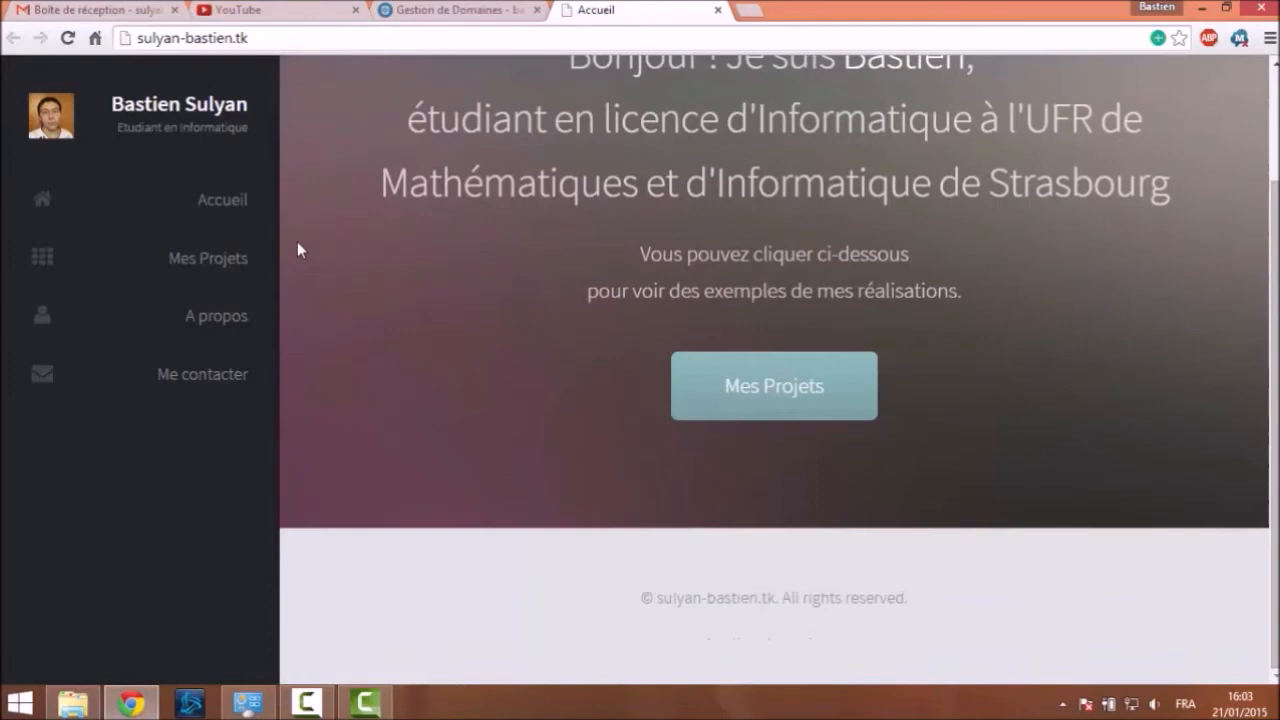
pyautogui.scroll(3, 561, 206)
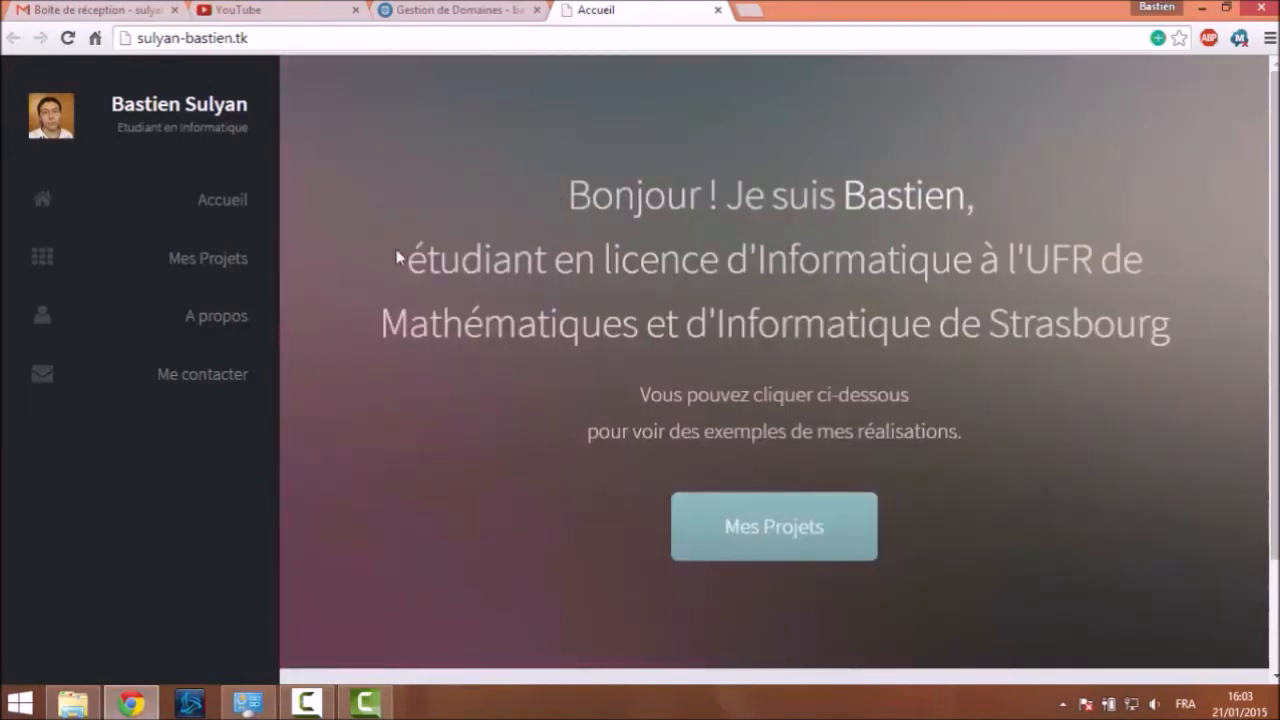
pyautogui.scroll(-3, 370, 328)
pyautogui.scroll(3, 385, 330)
# Close the Accueil tab, clear the domain highlight and return to the top of the page
pyautogui.click(718, 10)
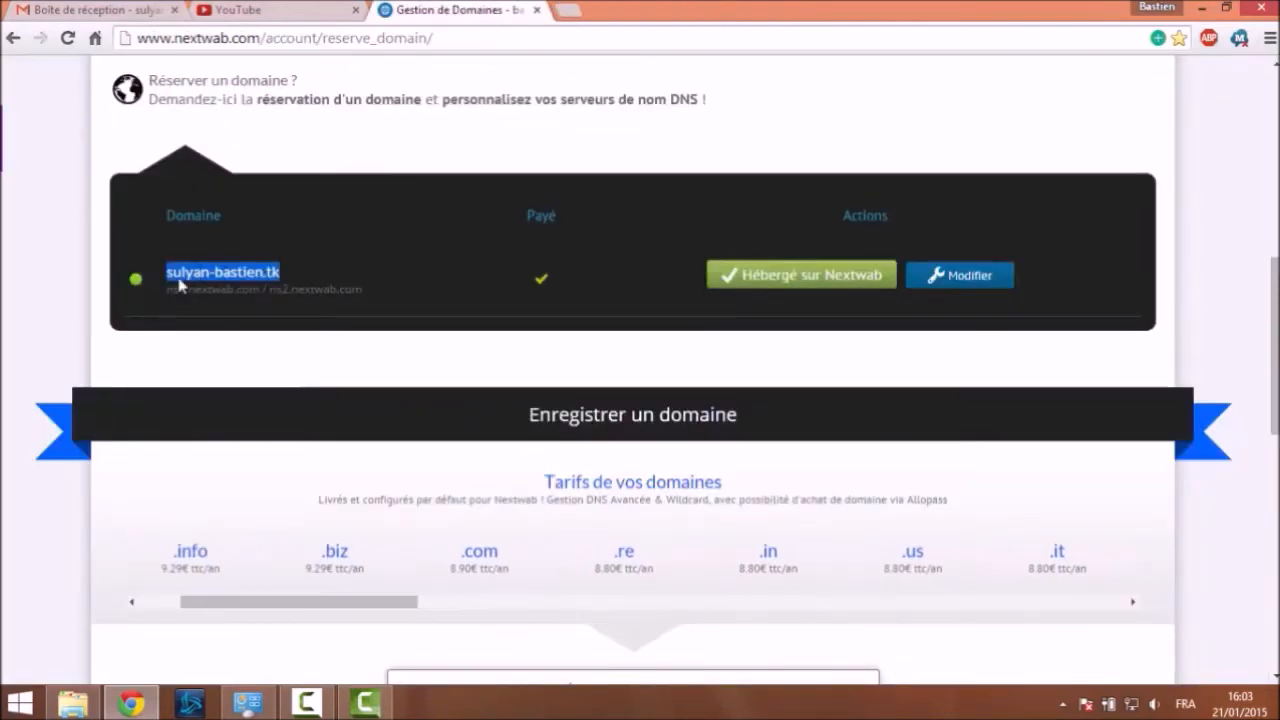
pyautogui.click(128, 292)
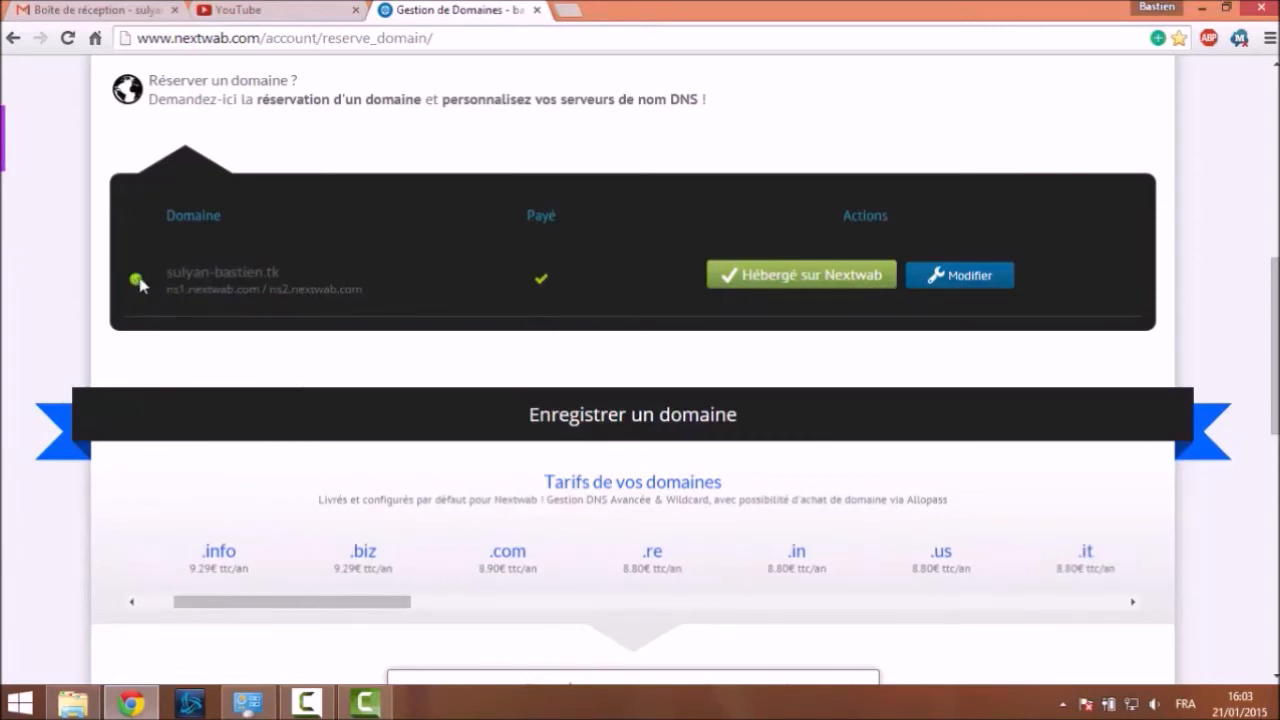
pyautogui.scroll(3, 224, 245)
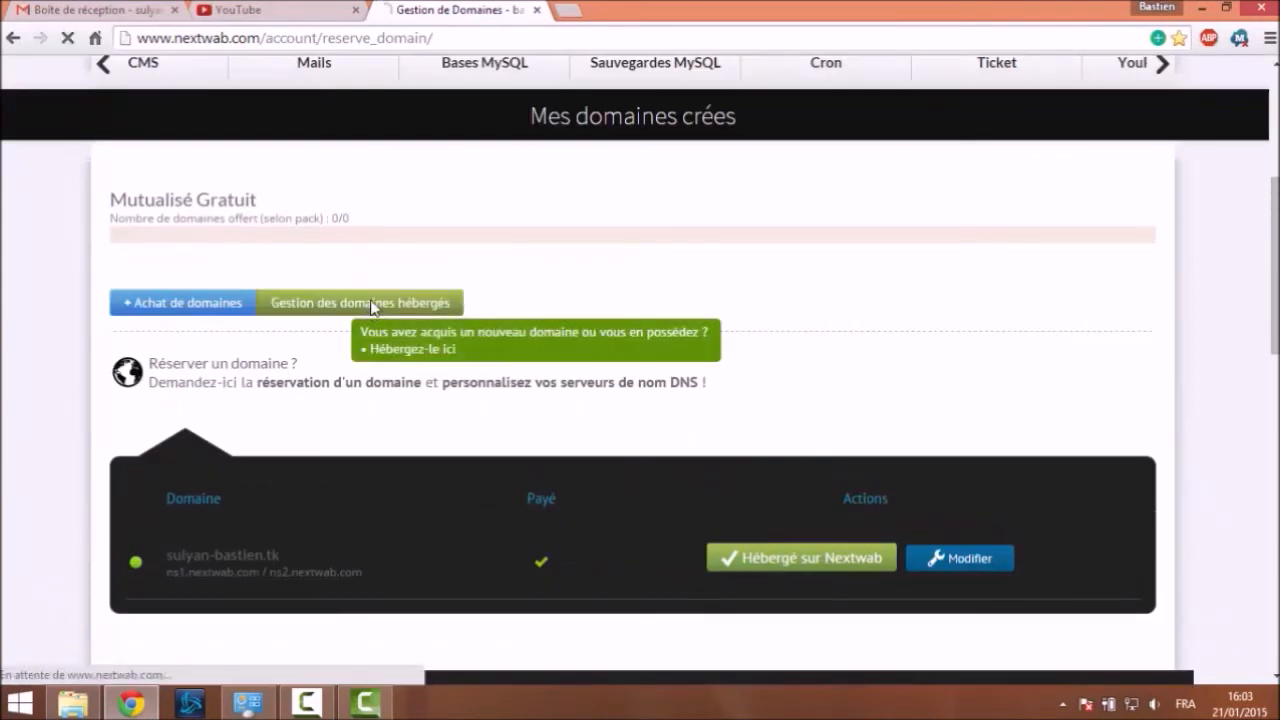
# Open Gestion des domaines hébergés and verify the .tk domain uses /websites/site-perso, quota 1/1
pyautogui.click(371, 306)
pyautogui.scroll(-6, 409, 294)
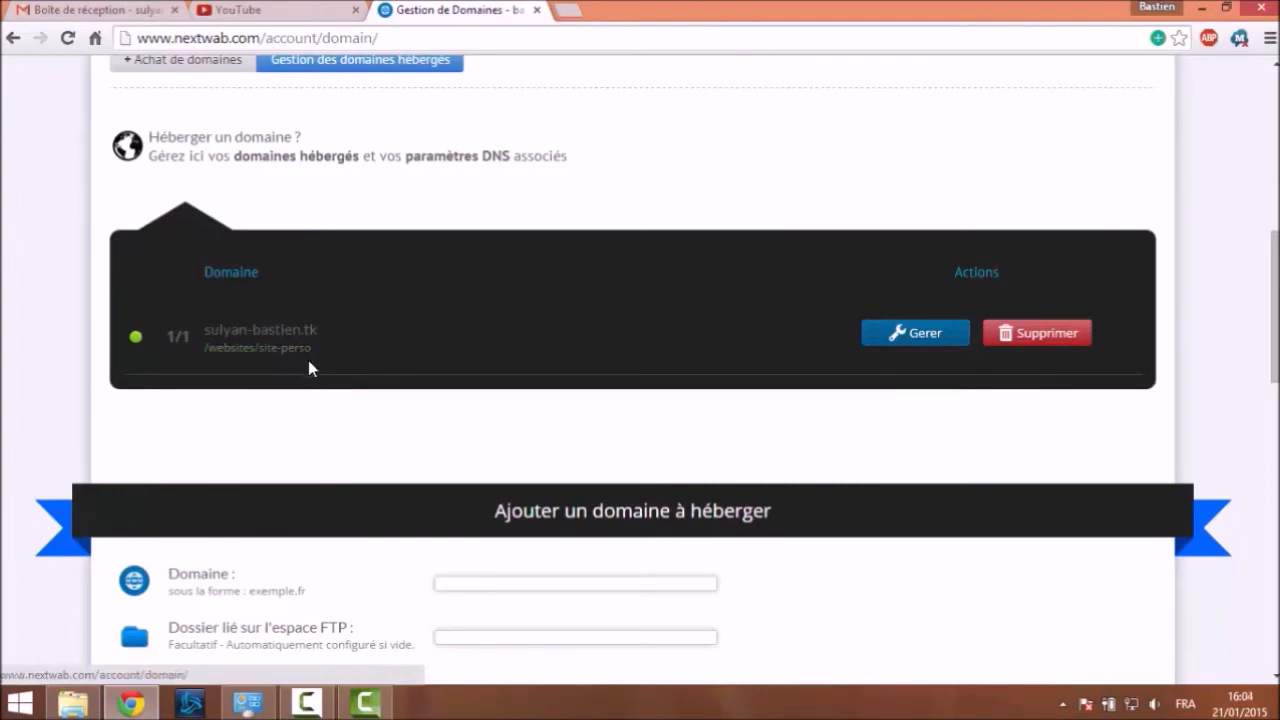
pyautogui.moveTo(205, 330); pyautogui.dragTo(318, 330)
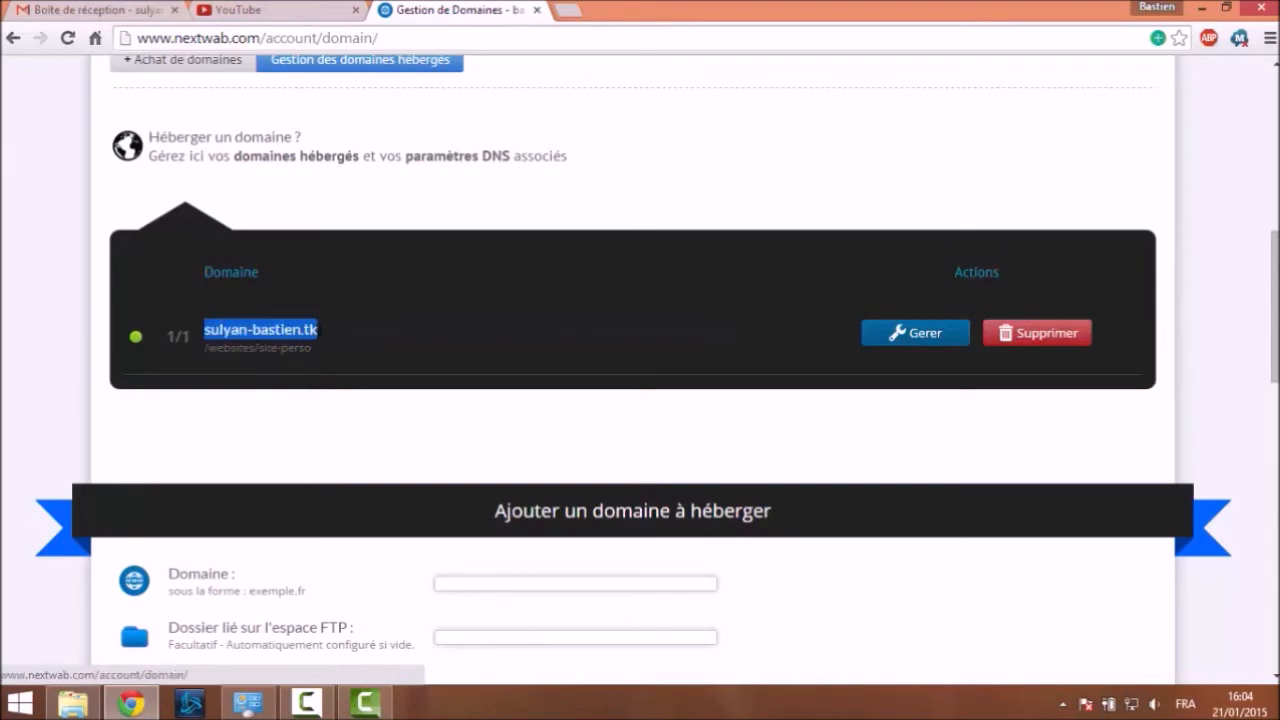
pyautogui.click(346, 226)
pyautogui.scroll(-1, 350, 222)
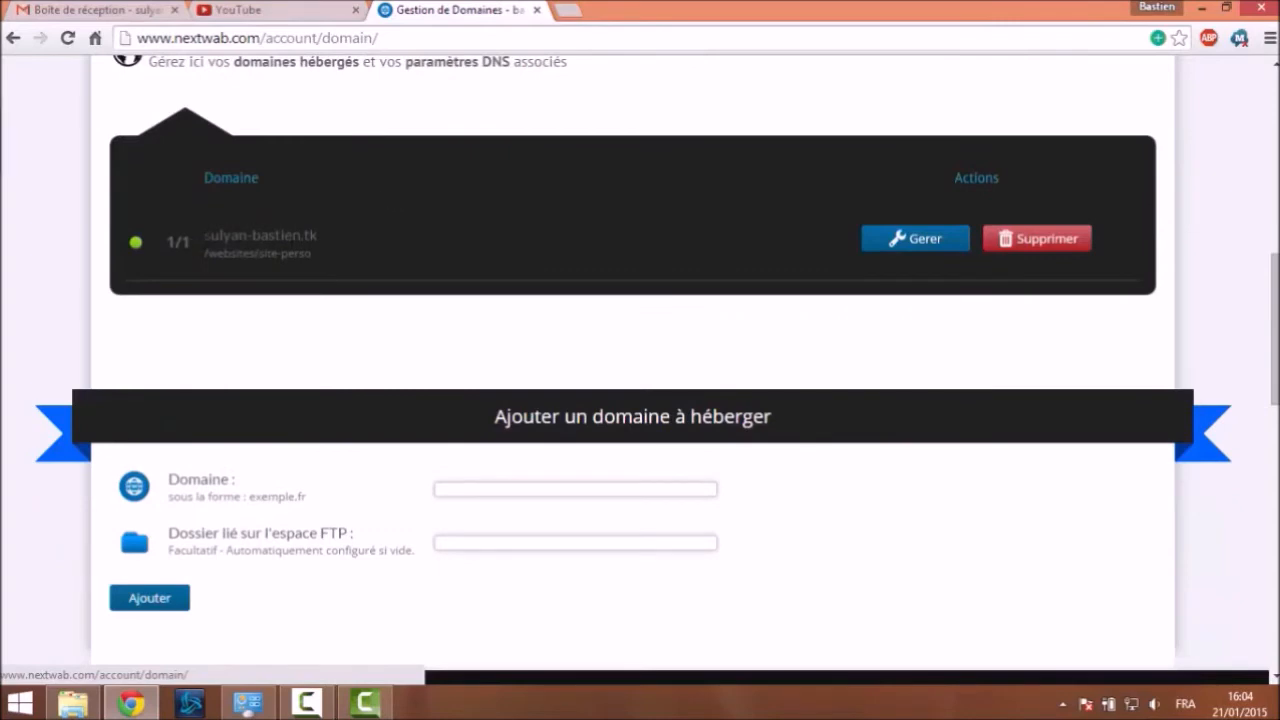
pyautogui.moveTo(202, 238); pyautogui.dragTo(318, 236)
pyautogui.click(346, 248)
pyautogui.scroll(5, 427, 173)
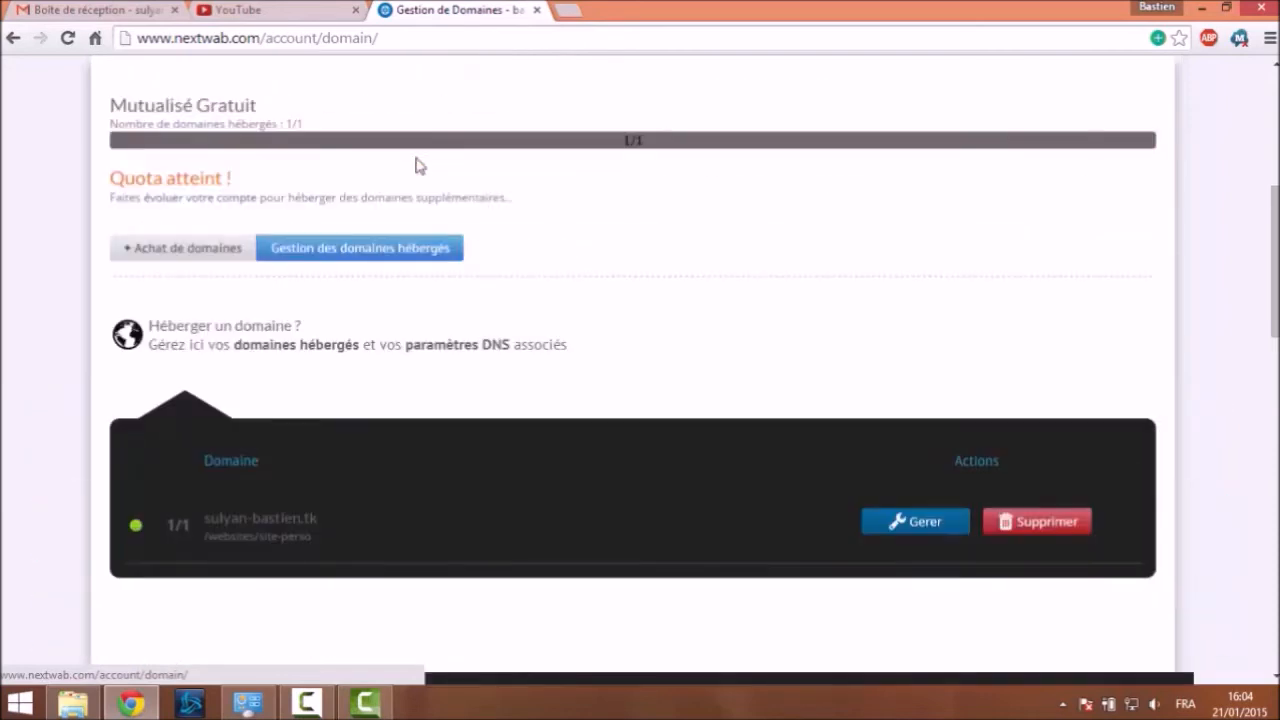
pyautogui.scroll(2, 424, 167)
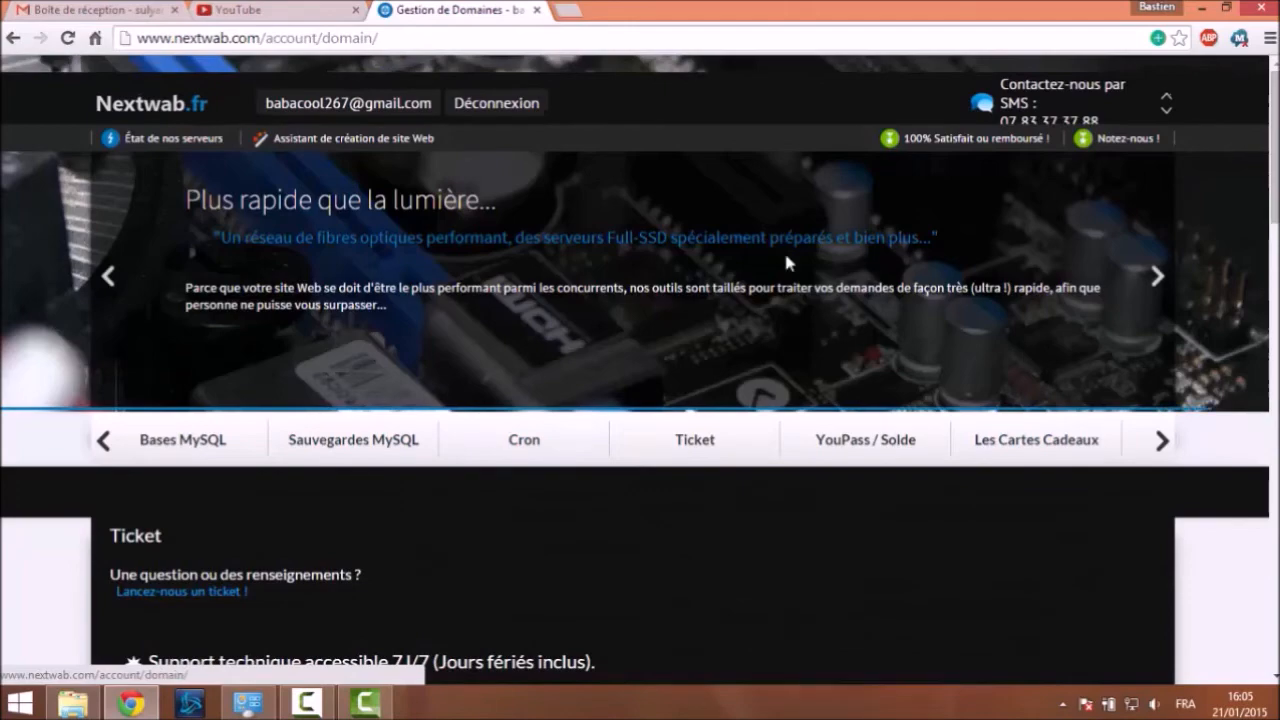
# Step the account tab carousel back to FTP and open the FTP spaces page
pyautogui.scroll(-5, 786, 260)
pyautogui.scroll(-2, 900, 295)
pyautogui.scroll(7, 880, 340)
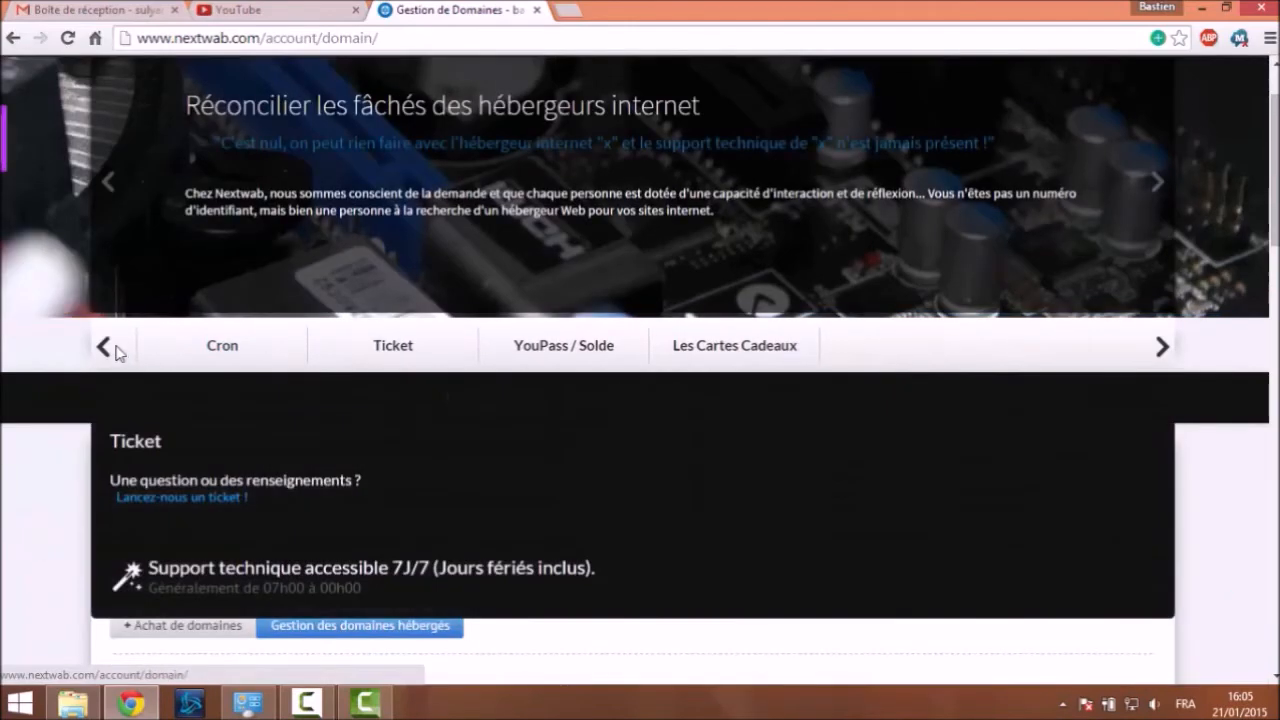
pyautogui.click(105, 353)
pyautogui.click(105, 353)
pyautogui.click(105, 353)
pyautogui.click(104, 348)
pyautogui.click(104, 348)
pyautogui.click(104, 348)
pyautogui.click(406, 348)
pyautogui.scroll(-5, 200, 220)
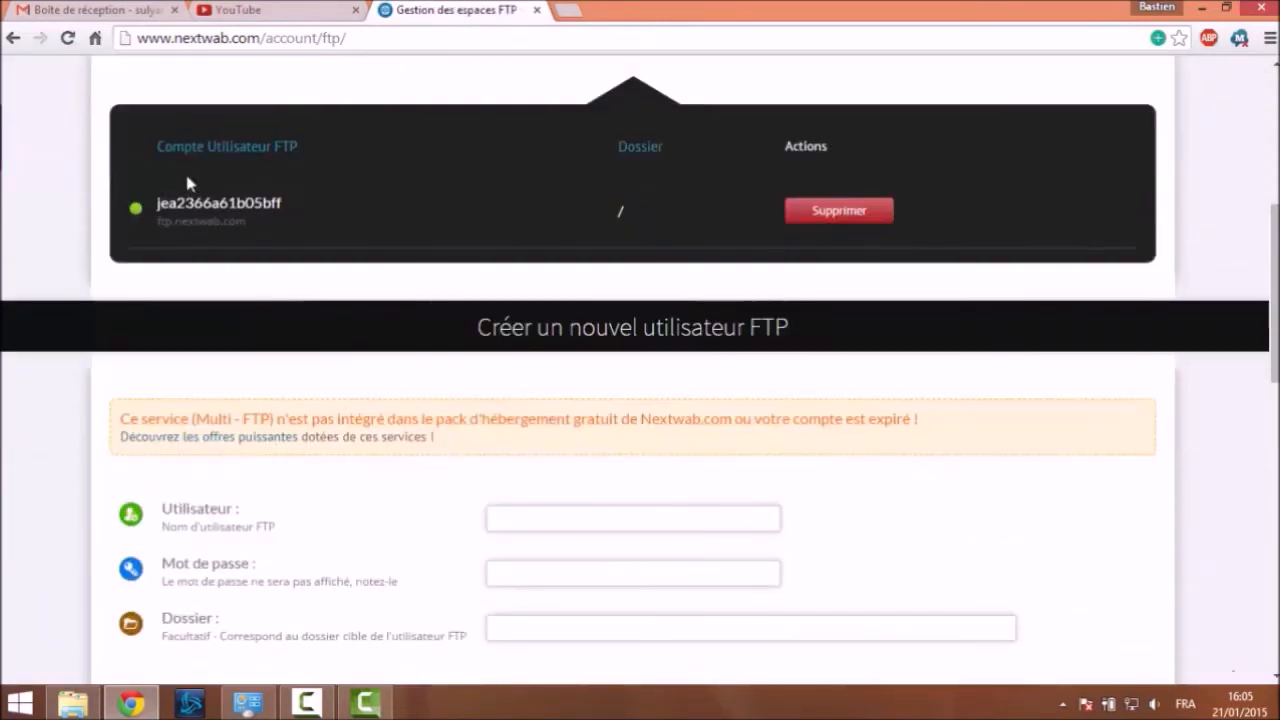
pyautogui.scroll(-2, 186, 175)
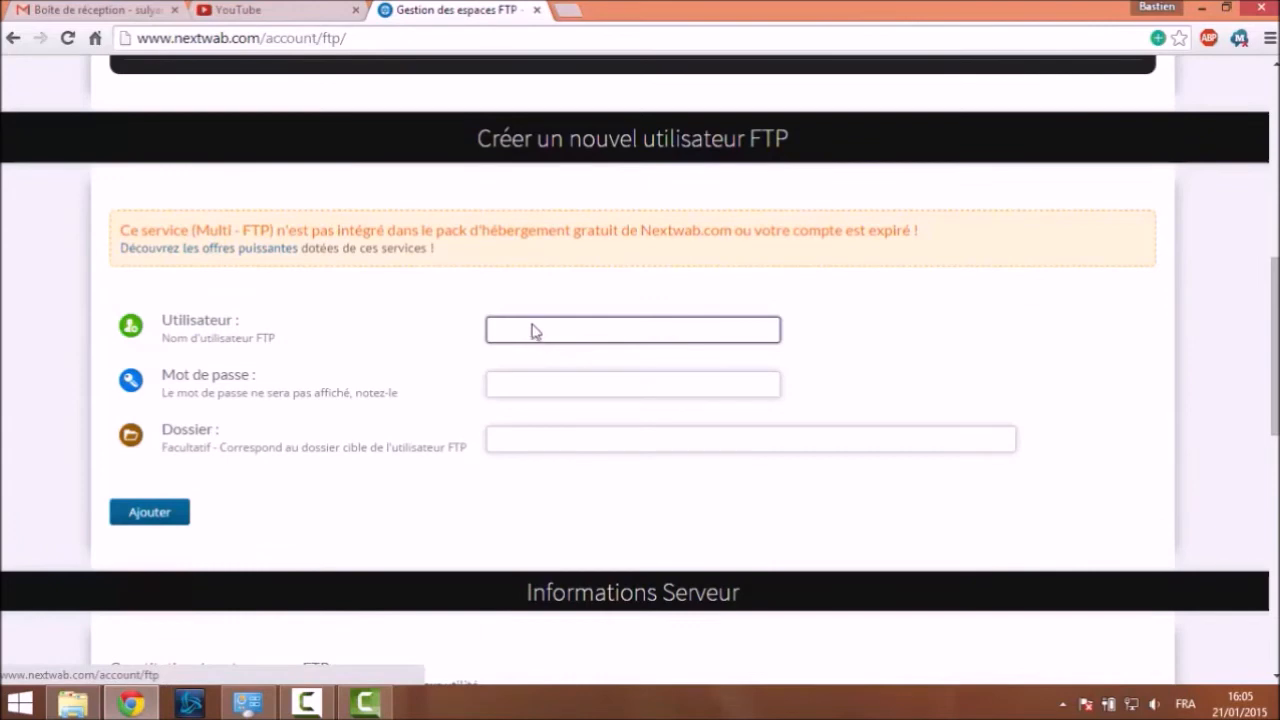
pyautogui.scroll(2, 433, 238)
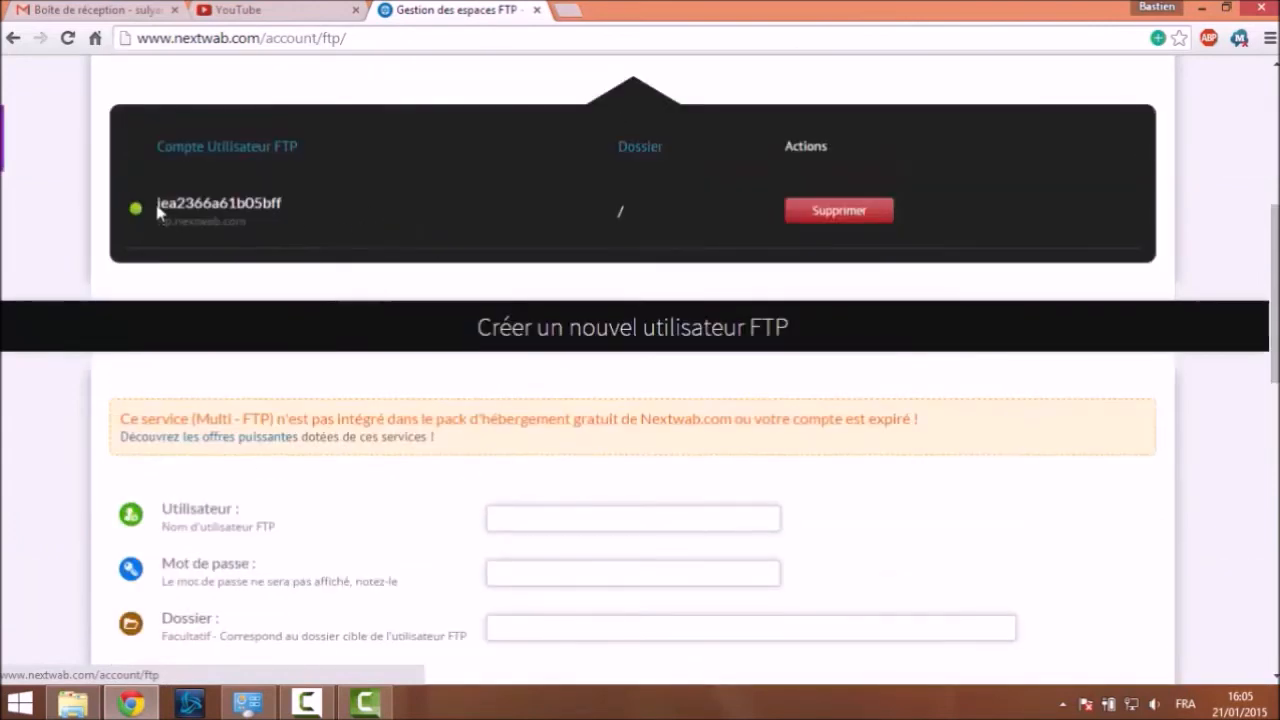
pyautogui.moveTo(157, 207); pyautogui.dragTo(293, 205)
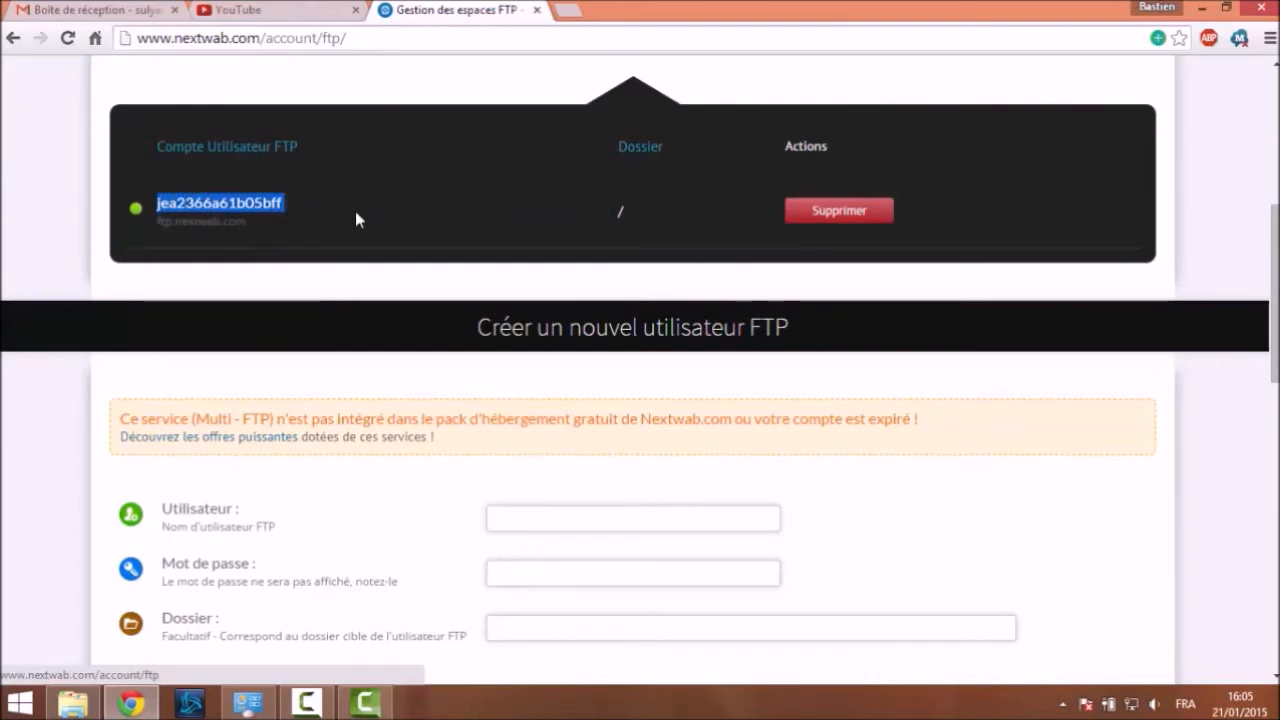
pyautogui.scroll(-1, 380, 190)
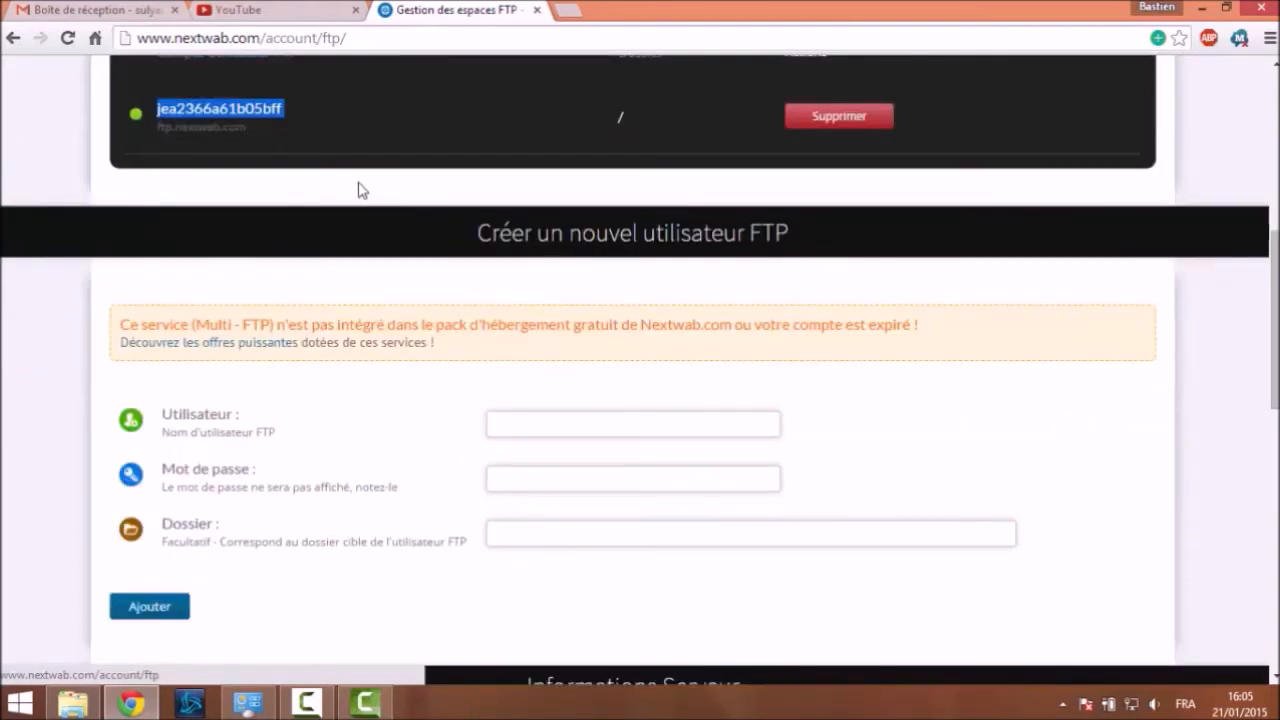
pyautogui.scroll(4, 360, 189)
pyautogui.scroll(2, 312, 160)
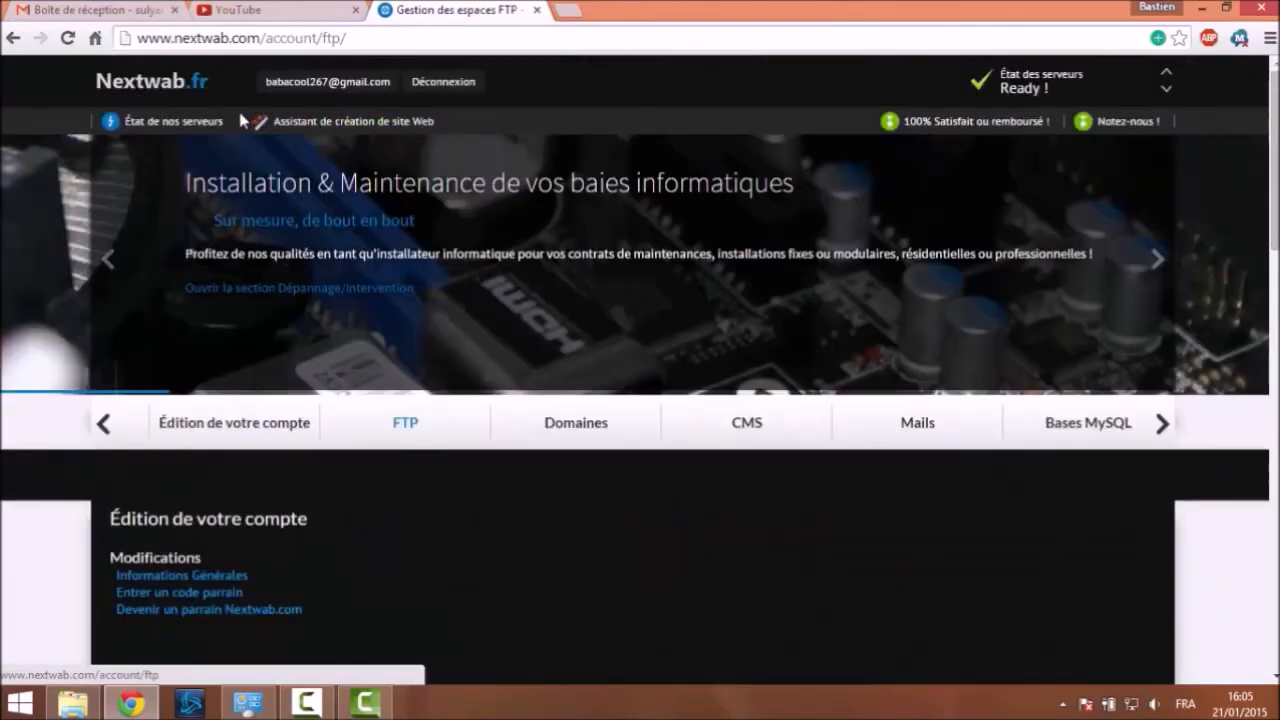
pyautogui.scroll(-3, 106, 474)
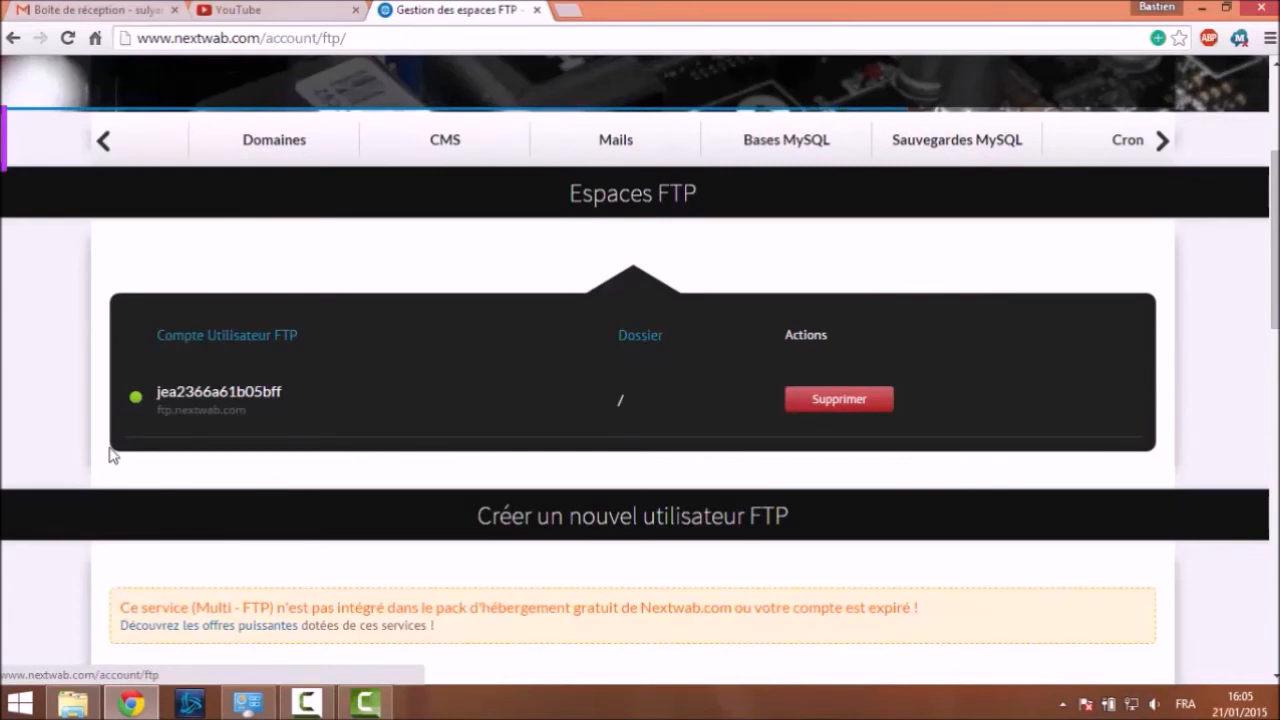
pyautogui.scroll(-2, 112, 454)
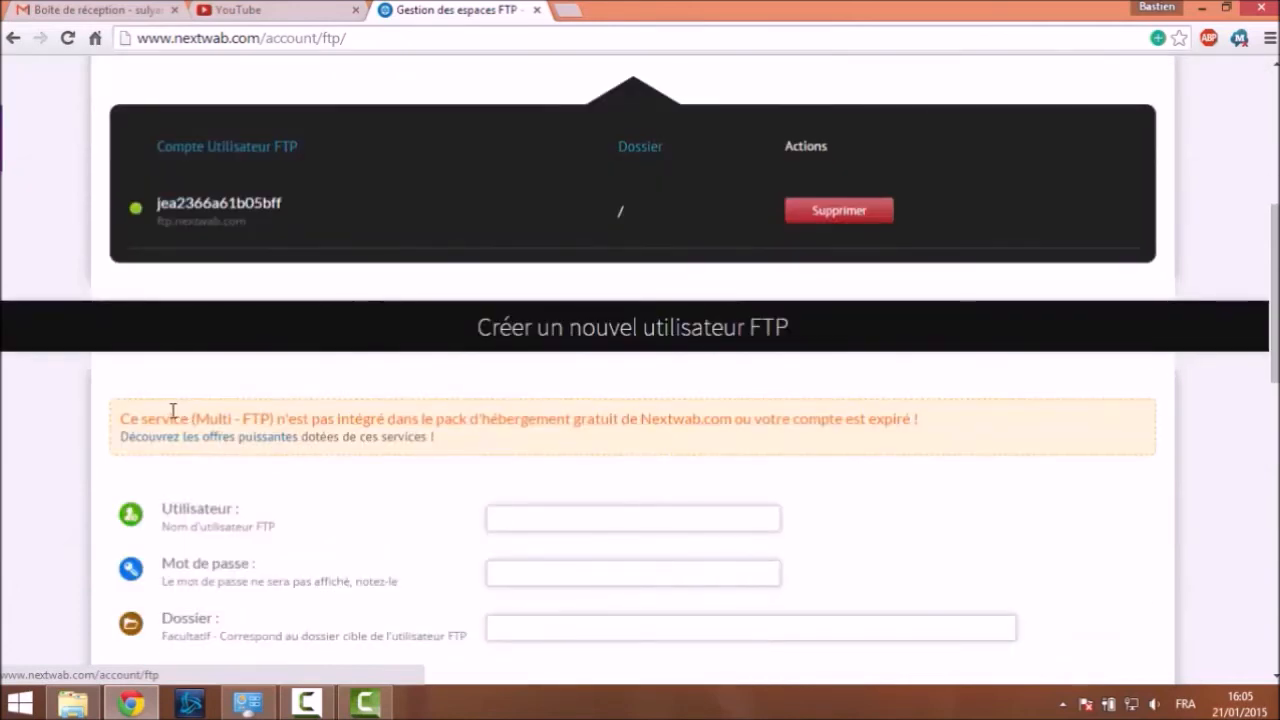
pyautogui.moveTo(148, 205)
pyautogui.mouseDown()
pyautogui.moveTo(264, 205)
pyautogui.moveTo(144, 212)
pyautogui.moveTo(154, 206)
pyautogui.mouseUp()
pyautogui.click(286, 205)
pyautogui.click(31, 360)
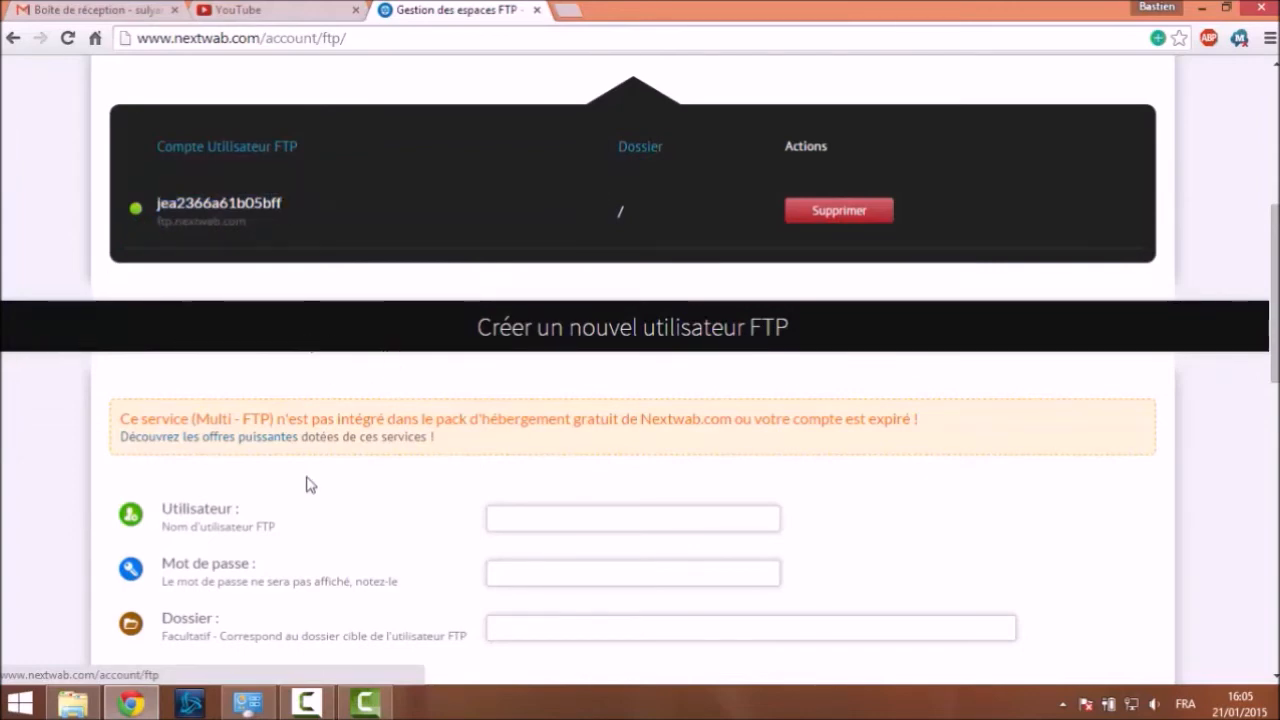
pyautogui.scroll(-2, 340, 485)
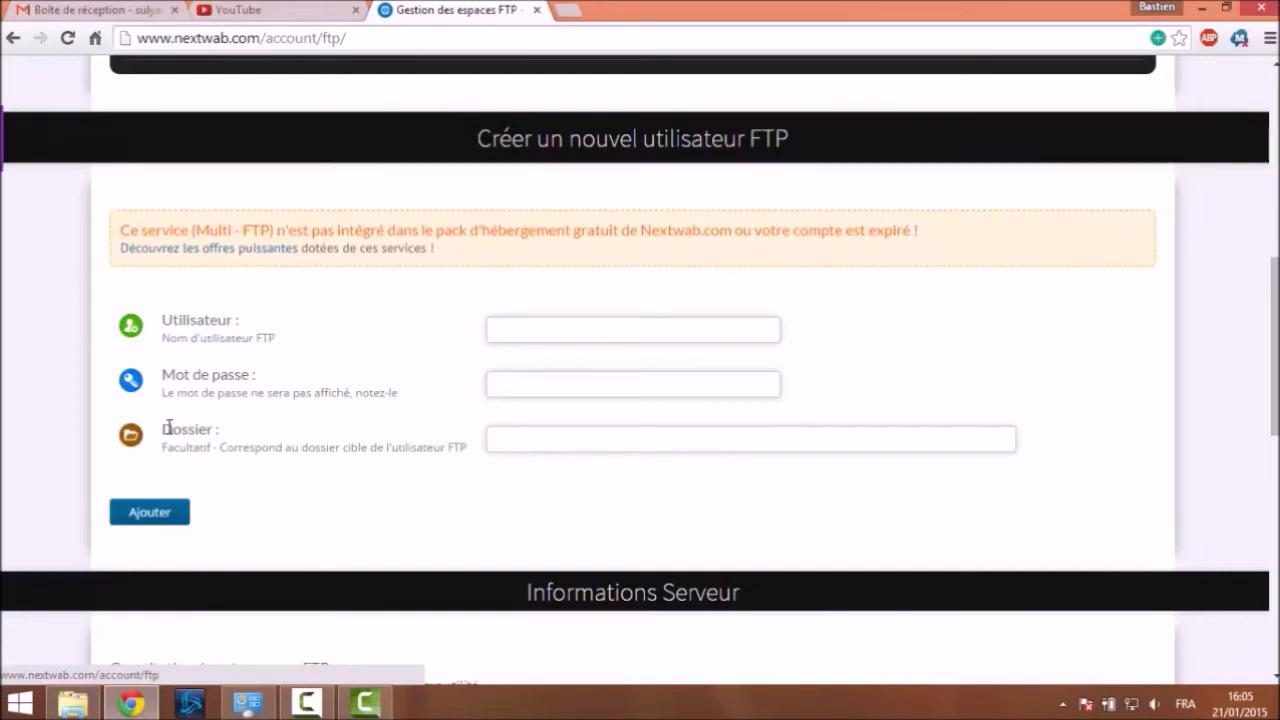
pyautogui.moveTo(169, 427); pyautogui.dragTo(222, 425)
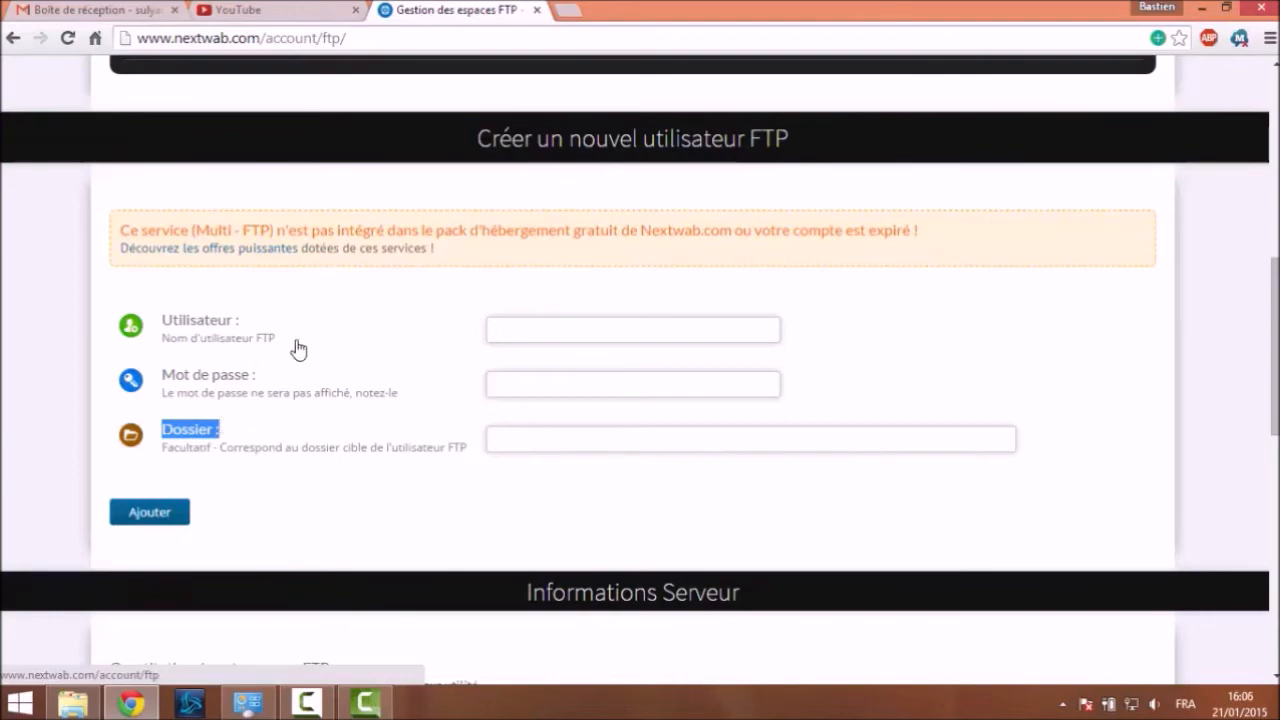
pyautogui.scroll(3, 298, 348)
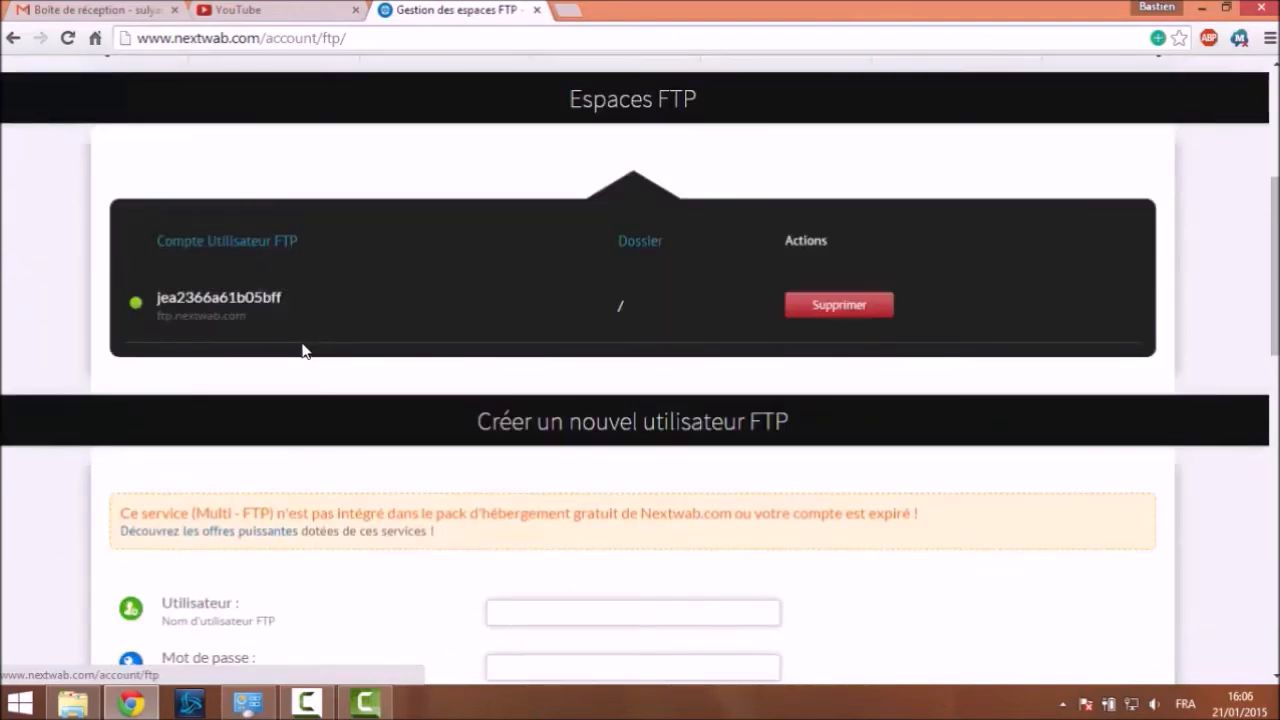
pyautogui.scroll(-4, 302, 350)
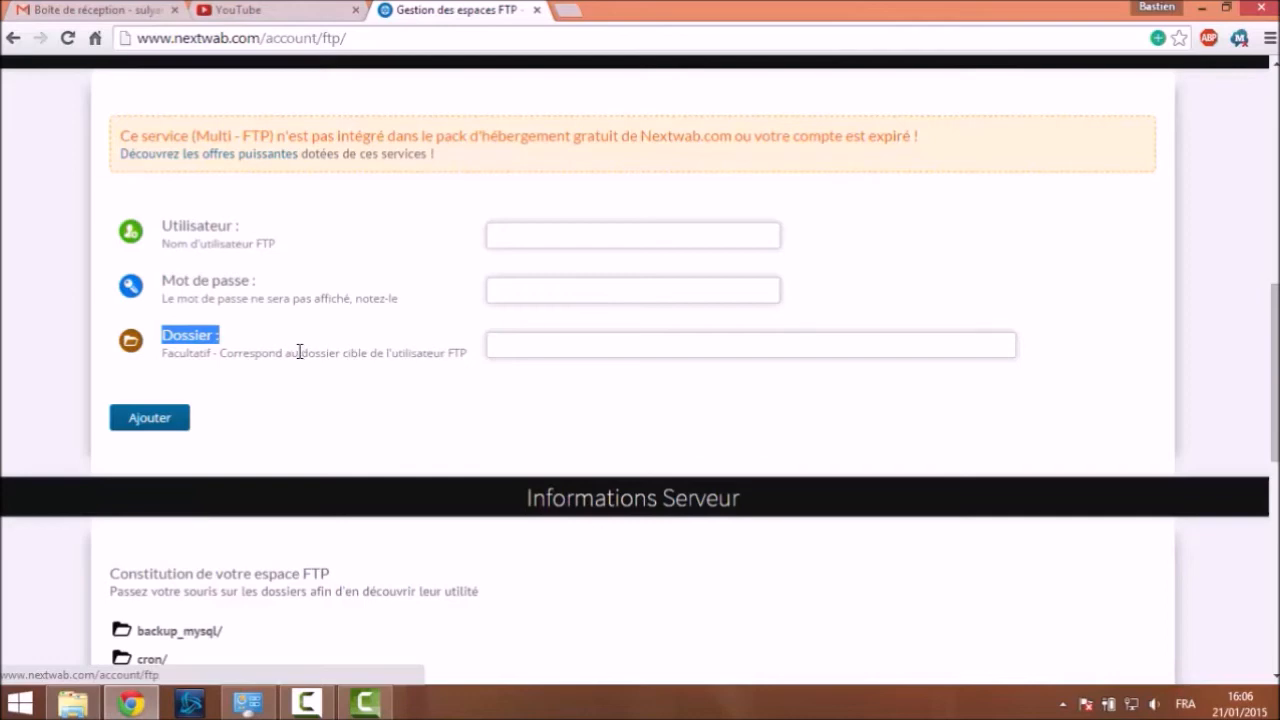
pyautogui.click(300, 351)
pyautogui.scroll(-7, 423, 337)
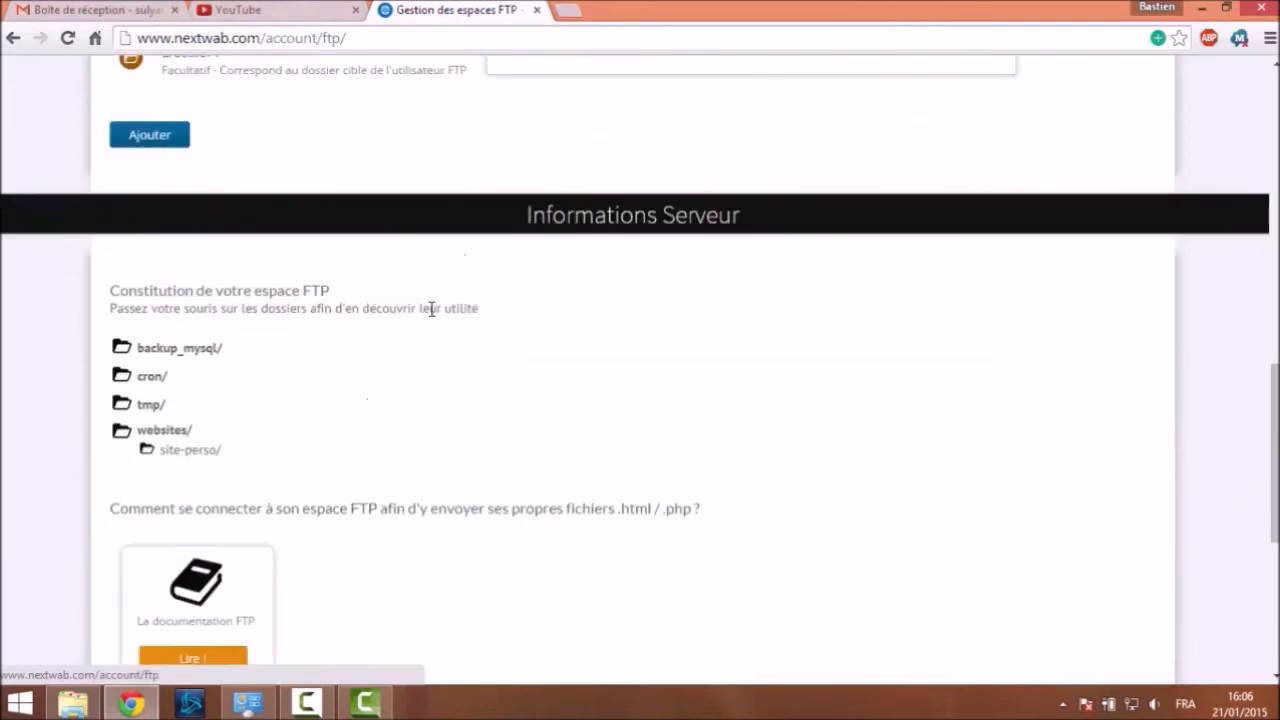
pyautogui.scroll(1, 394, 380)
pyautogui.scroll(2, 309, 323)
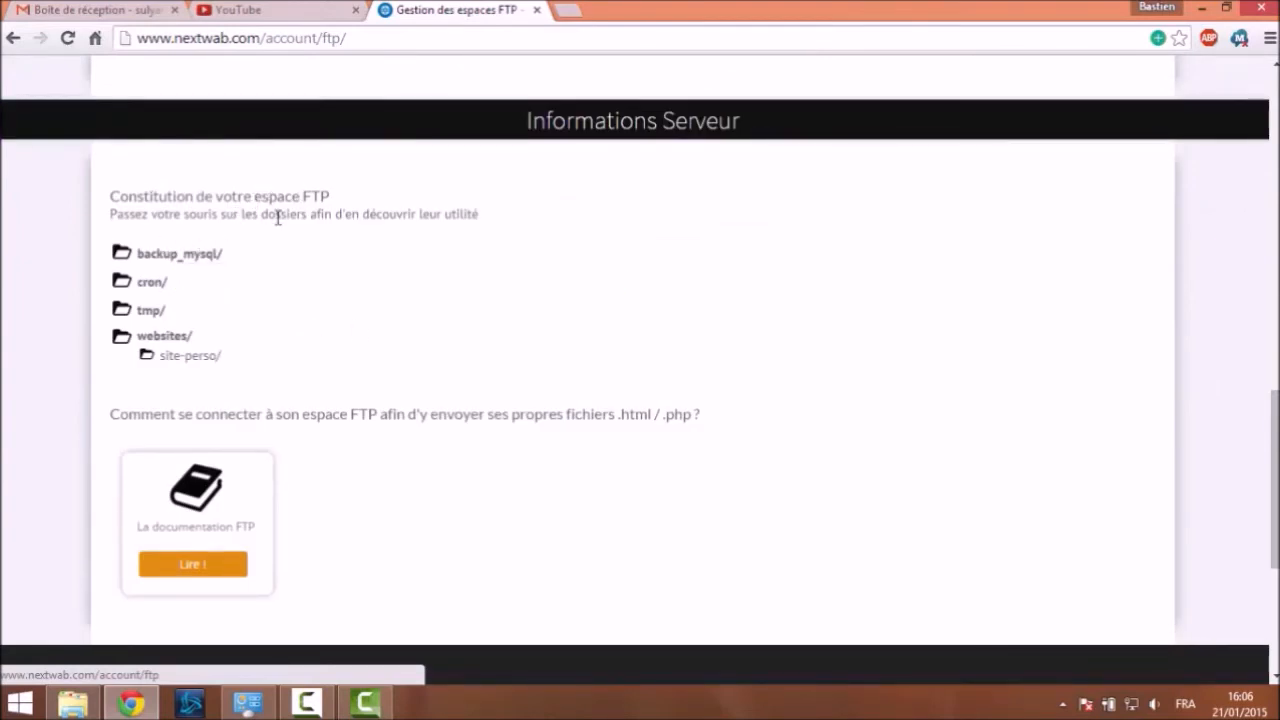
pyautogui.moveTo(157, 257)
pyautogui.moveTo(157, 257); pyautogui.dragTo(137, 282)
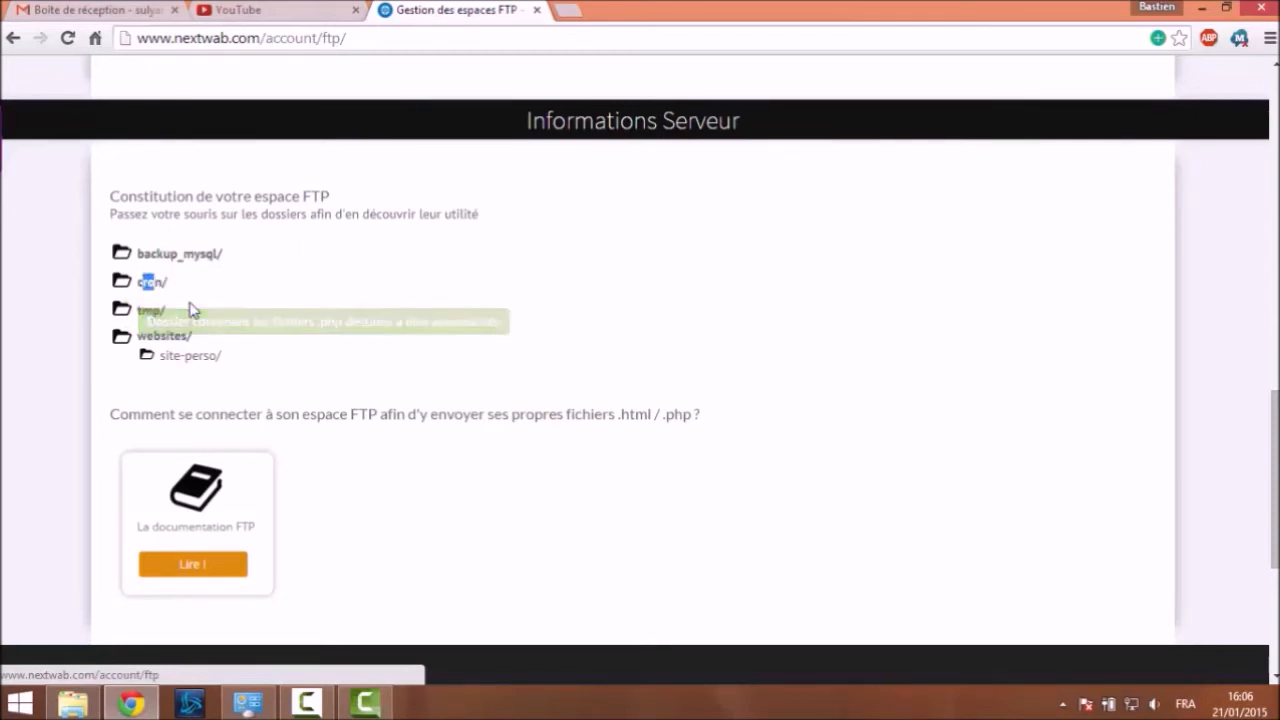
pyautogui.moveTo(165, 310)
pyautogui.moveTo(137, 310); pyautogui.dragTo(162, 312)
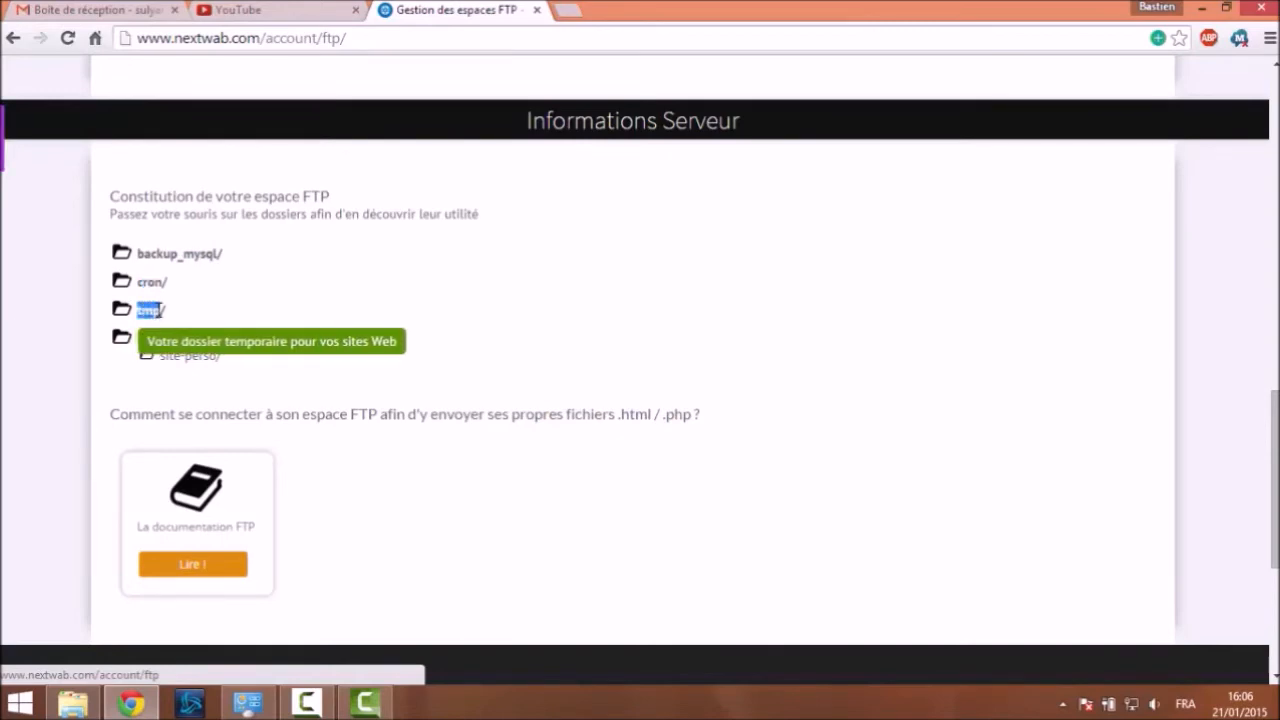
pyautogui.click(227, 335)
pyautogui.moveTo(147, 338)
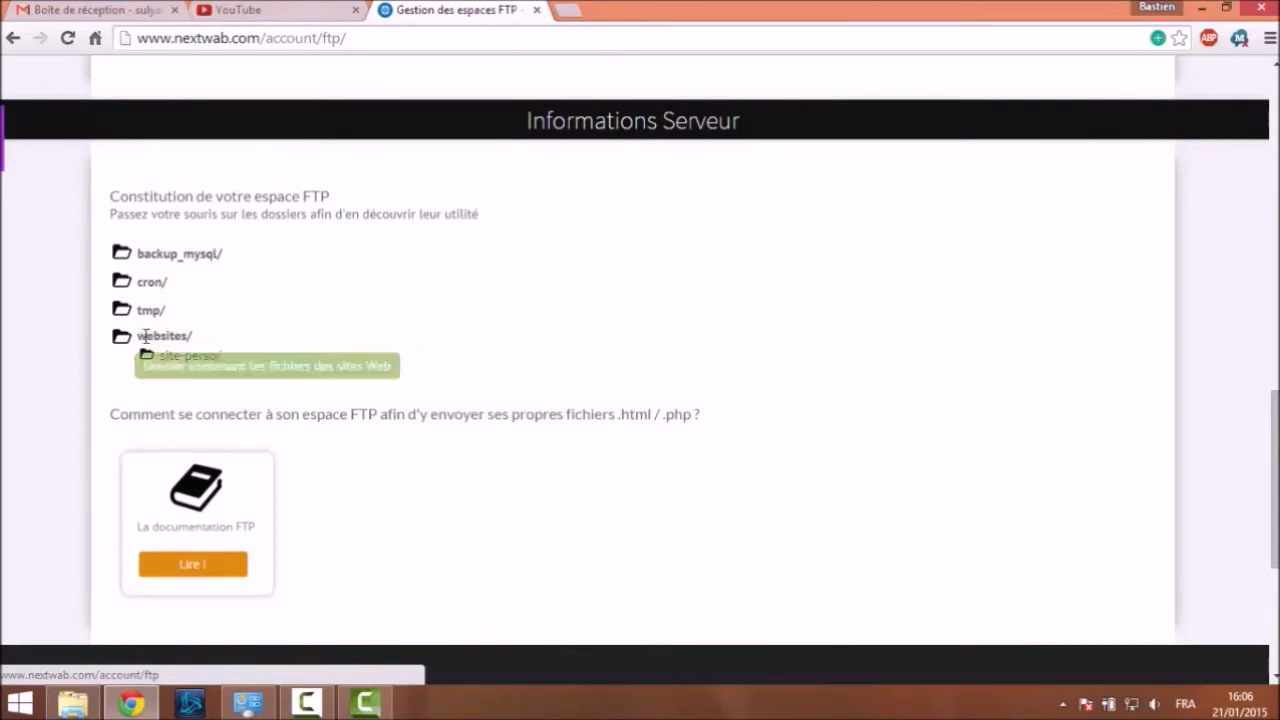
pyautogui.moveTo(143, 338); pyautogui.dragTo(185, 338)
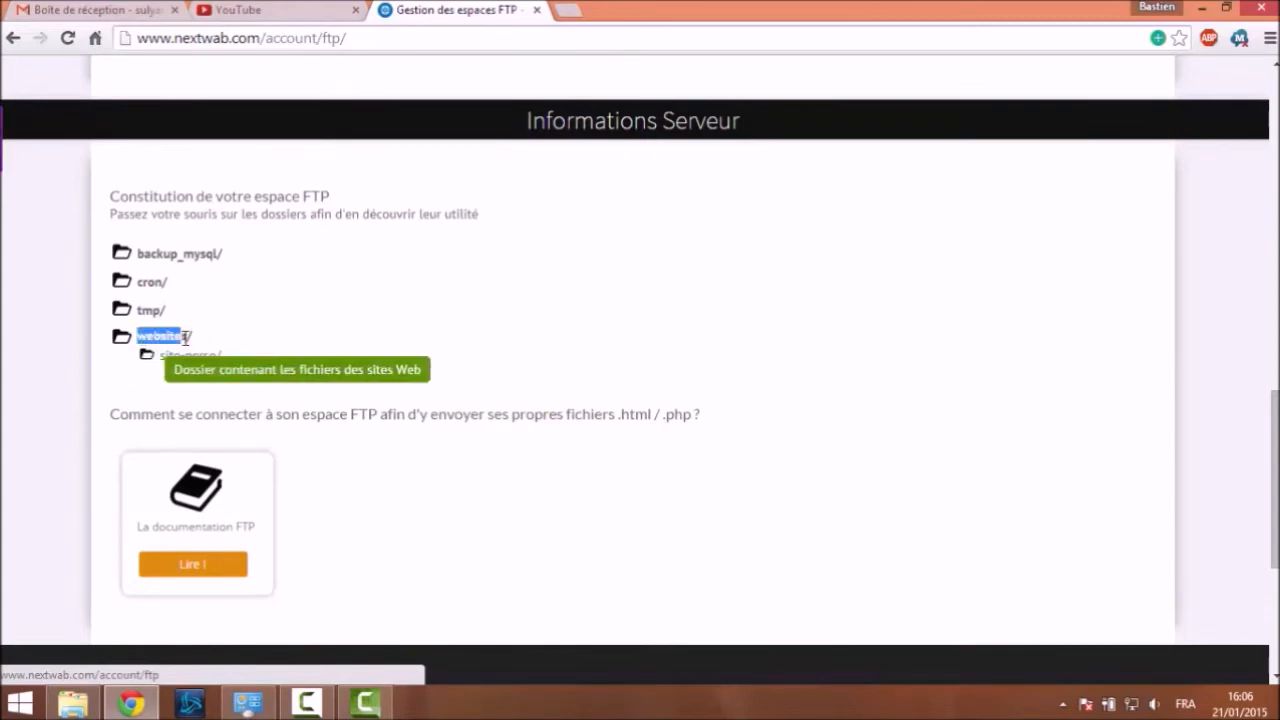
pyautogui.click(277, 371)
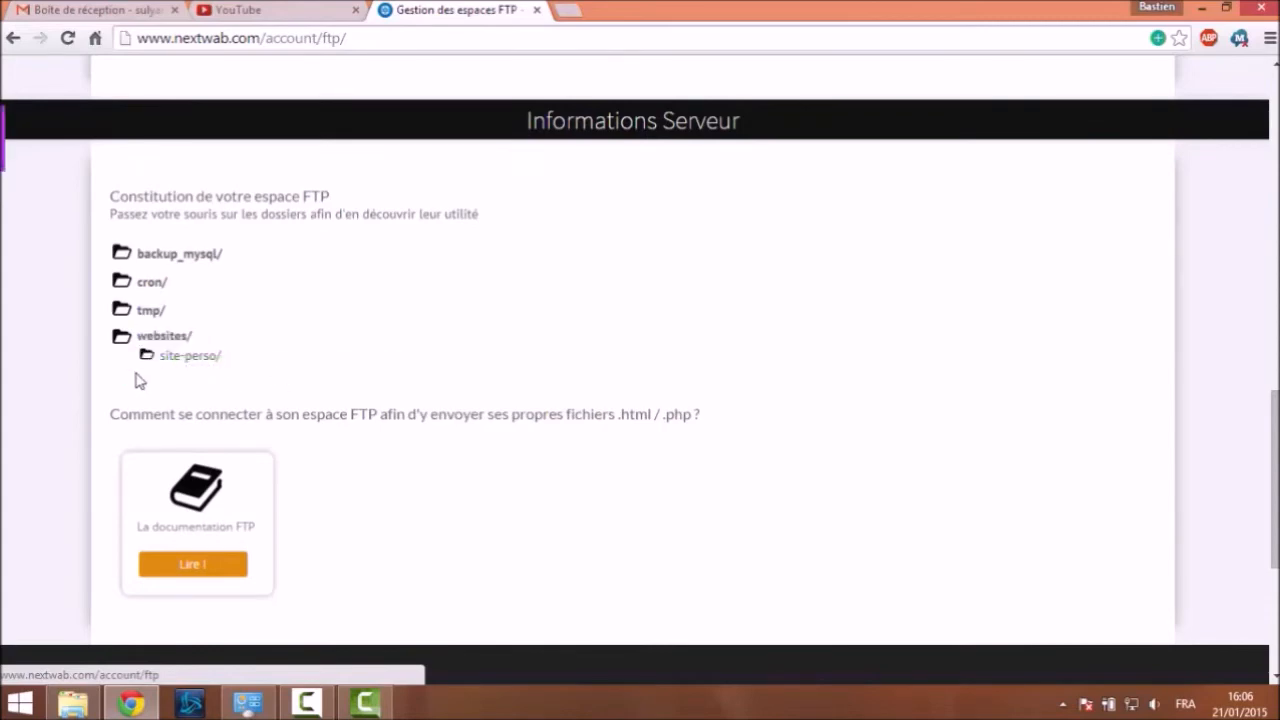
pyautogui.moveTo(160, 360); pyautogui.dragTo(222, 360)
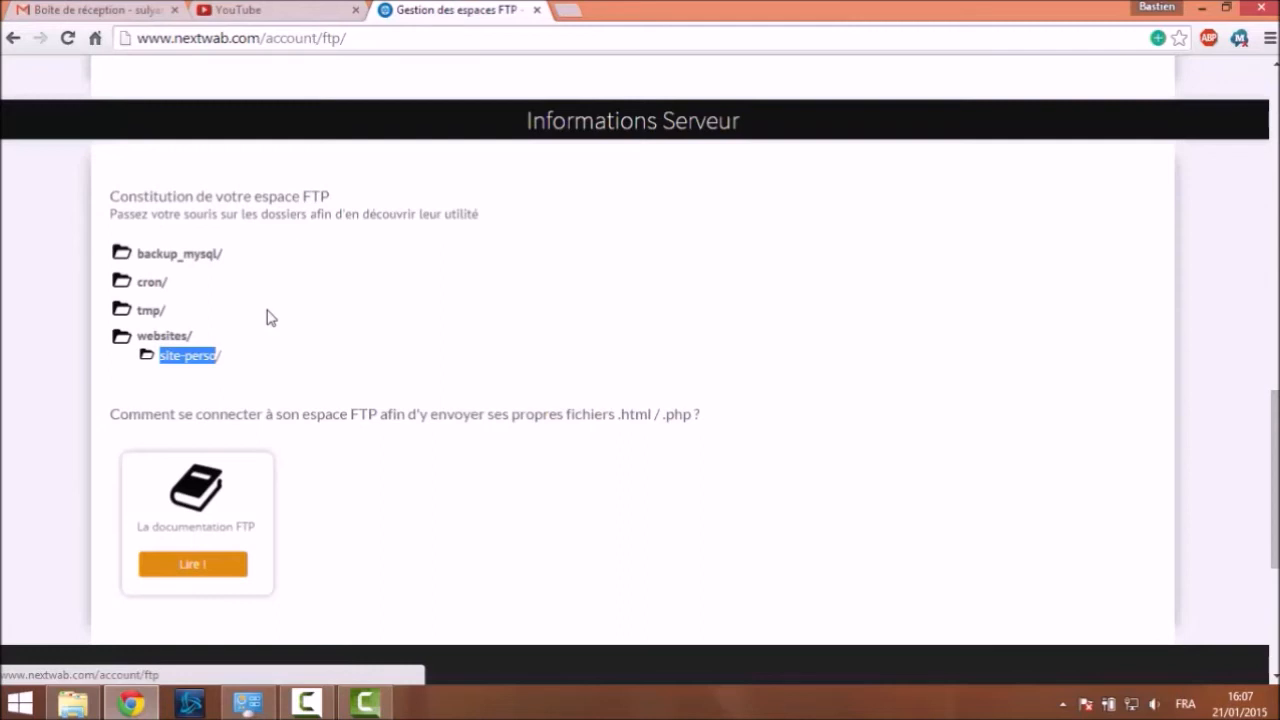
# Scroll up and down the Nextwab FTP spaces page to review the account details
pyautogui.scroll(1, 310, 330)
pyautogui.scroll(-1, 300, 350)
pyautogui.scroll(3, 265, 352)
pyautogui.scroll(9, 250, 350)
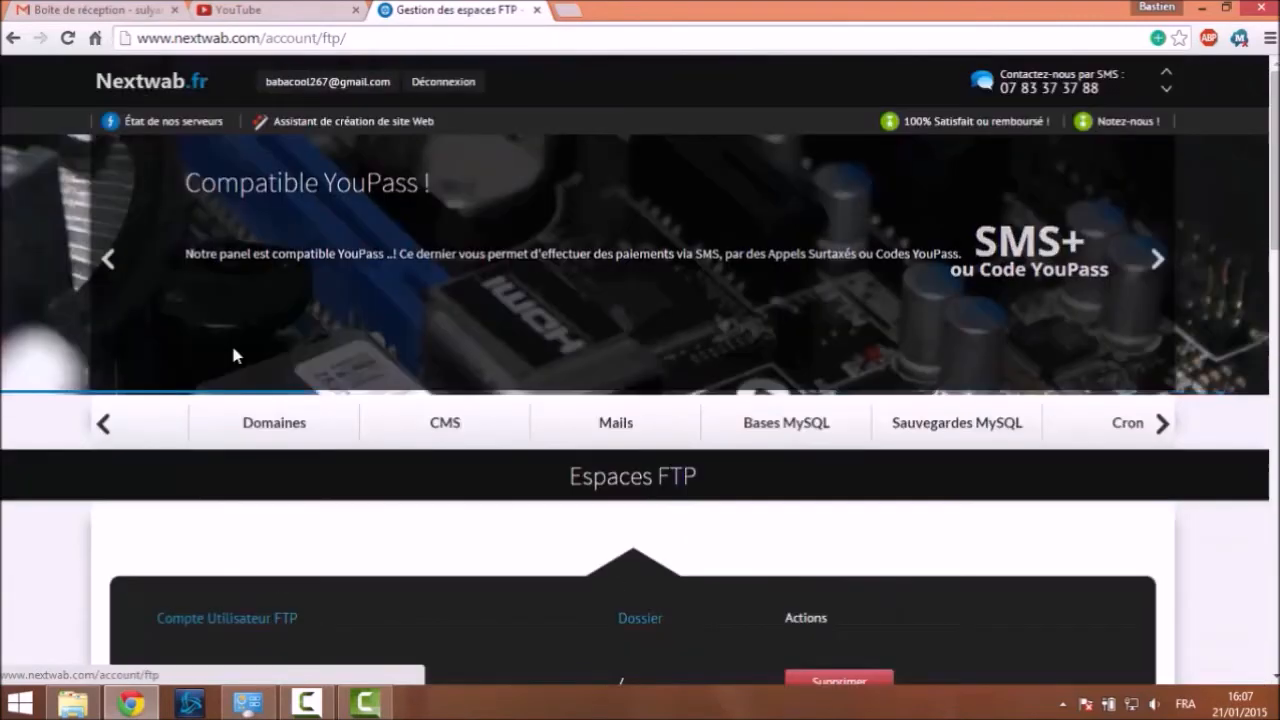
pyautogui.scroll(-15, 226, 348)
pyautogui.scroll(15, 235, 430)
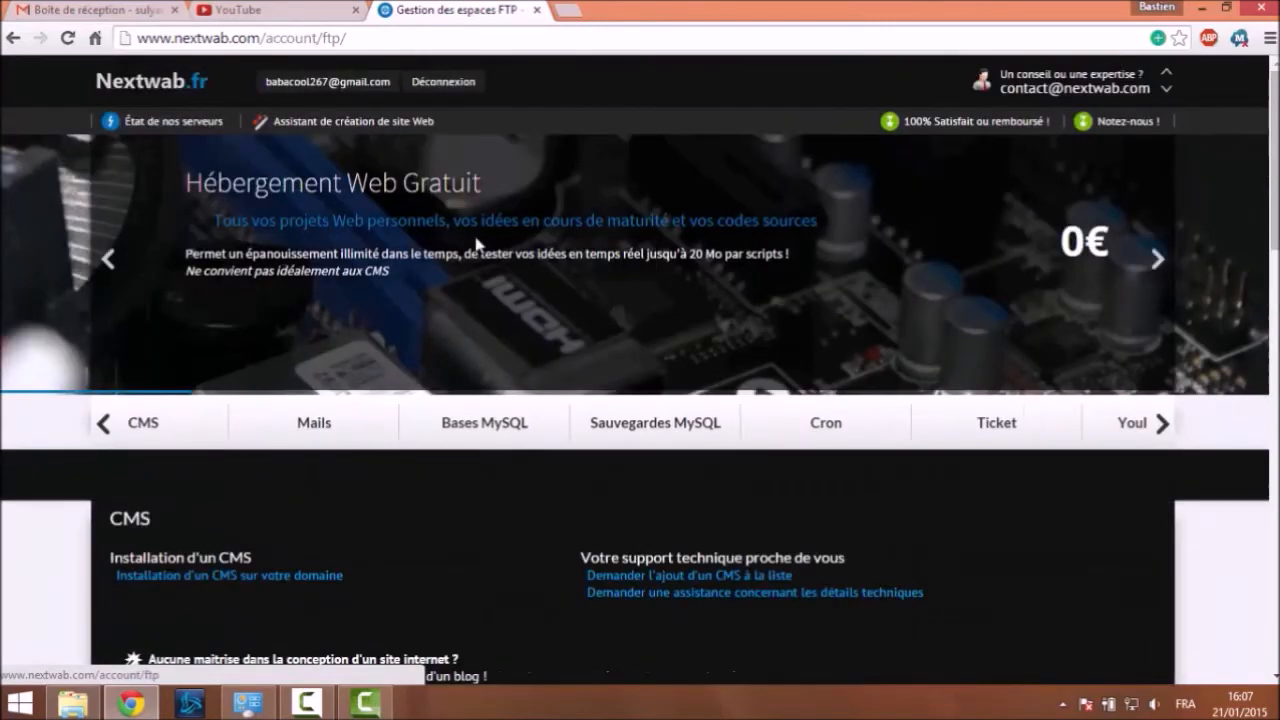
pyautogui.scroll(-5, 543, 157)
pyautogui.scroll(5, 540, 157)
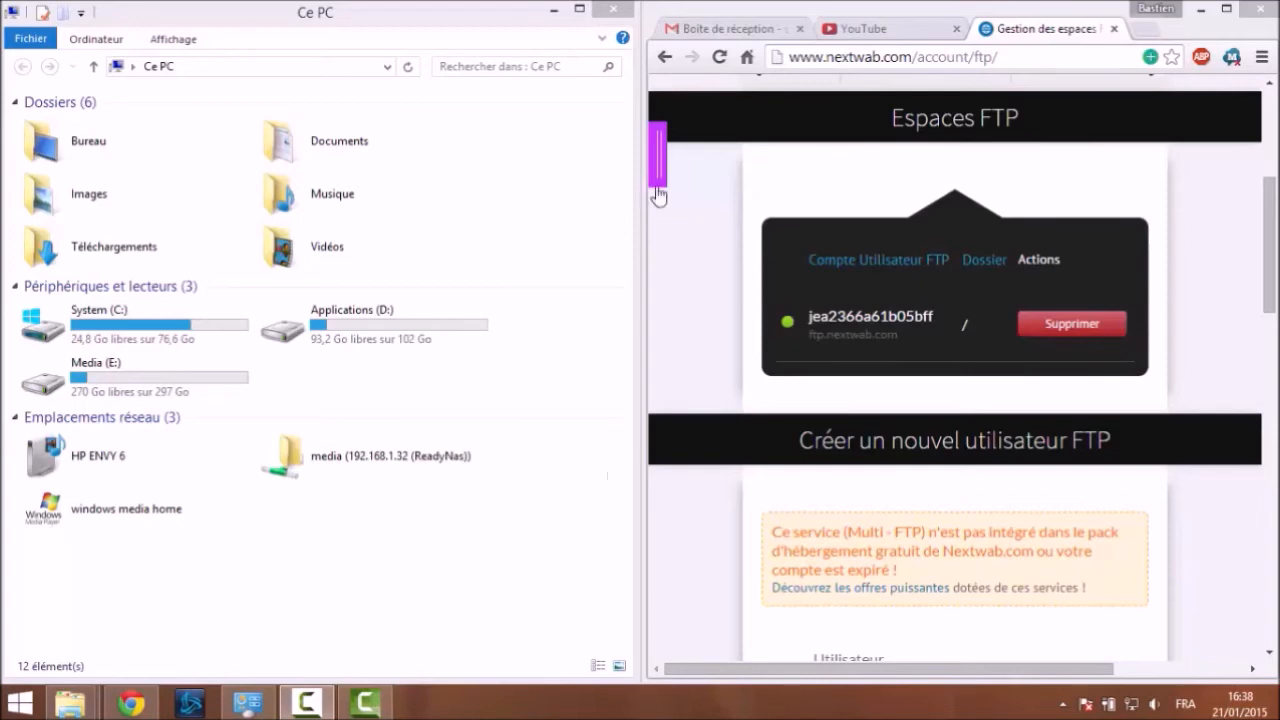
pyautogui.moveTo(810, 322); pyautogui.dragTo(936, 318)
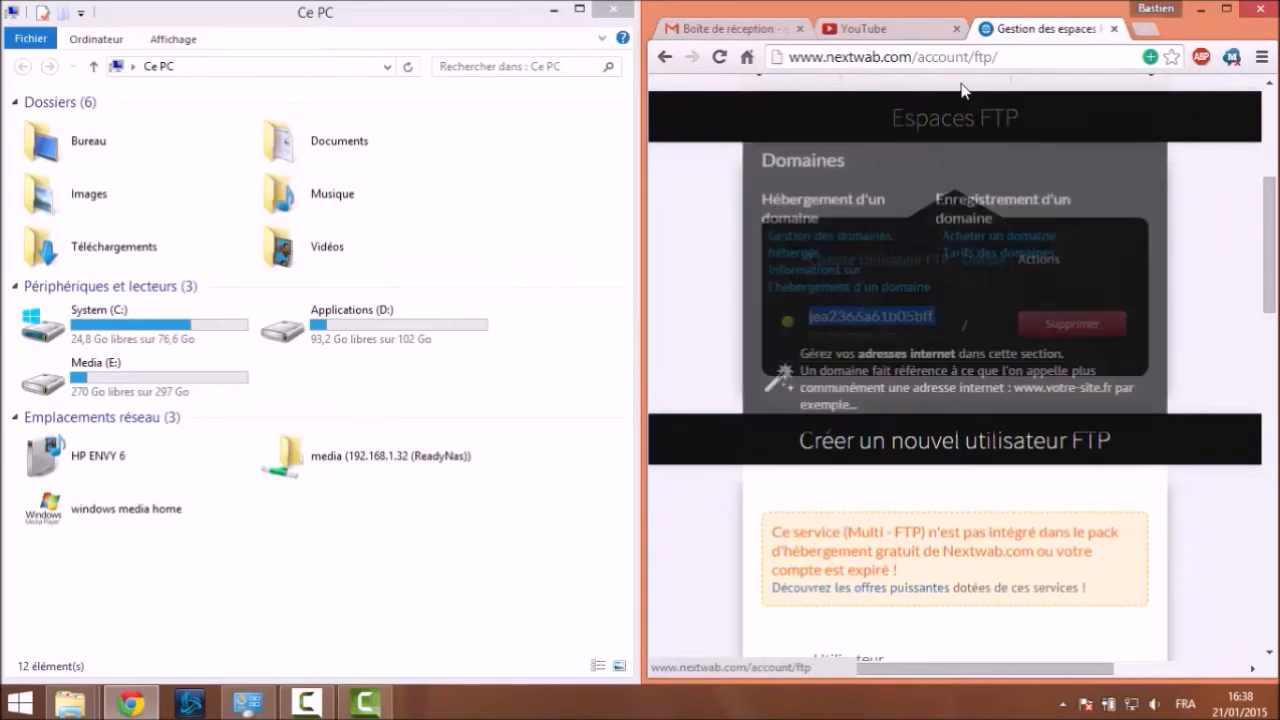
pyautogui.click(688, 267)
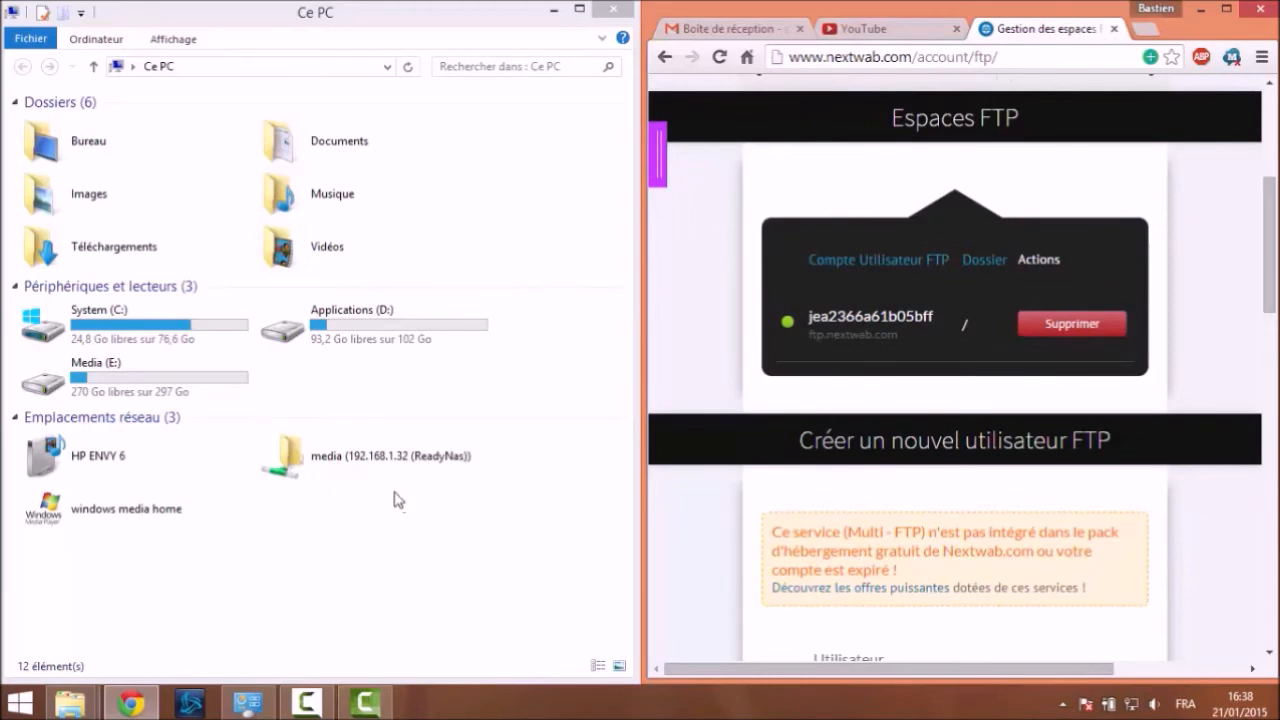
pyautogui.click(457, 129)
# Start the Add Network Location wizard on the left half and choose a custom network location
pyautogui.rightClick(337, 529)
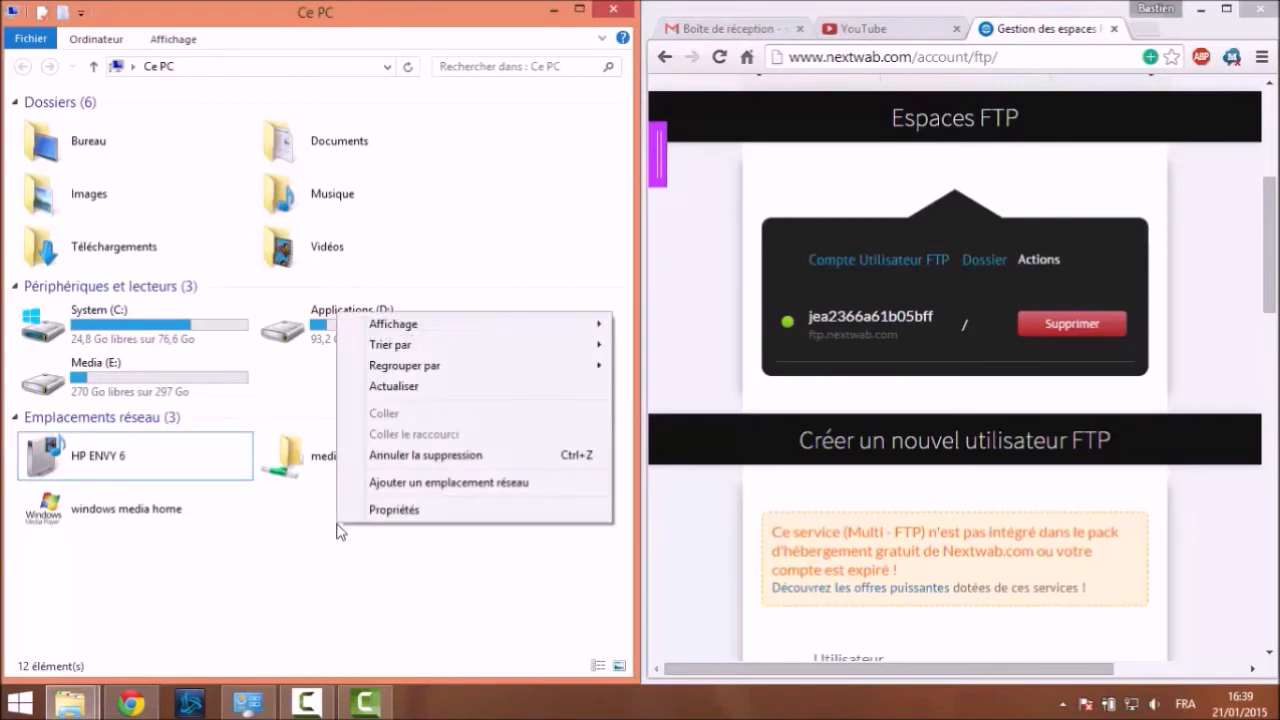
pyautogui.click(385, 484)
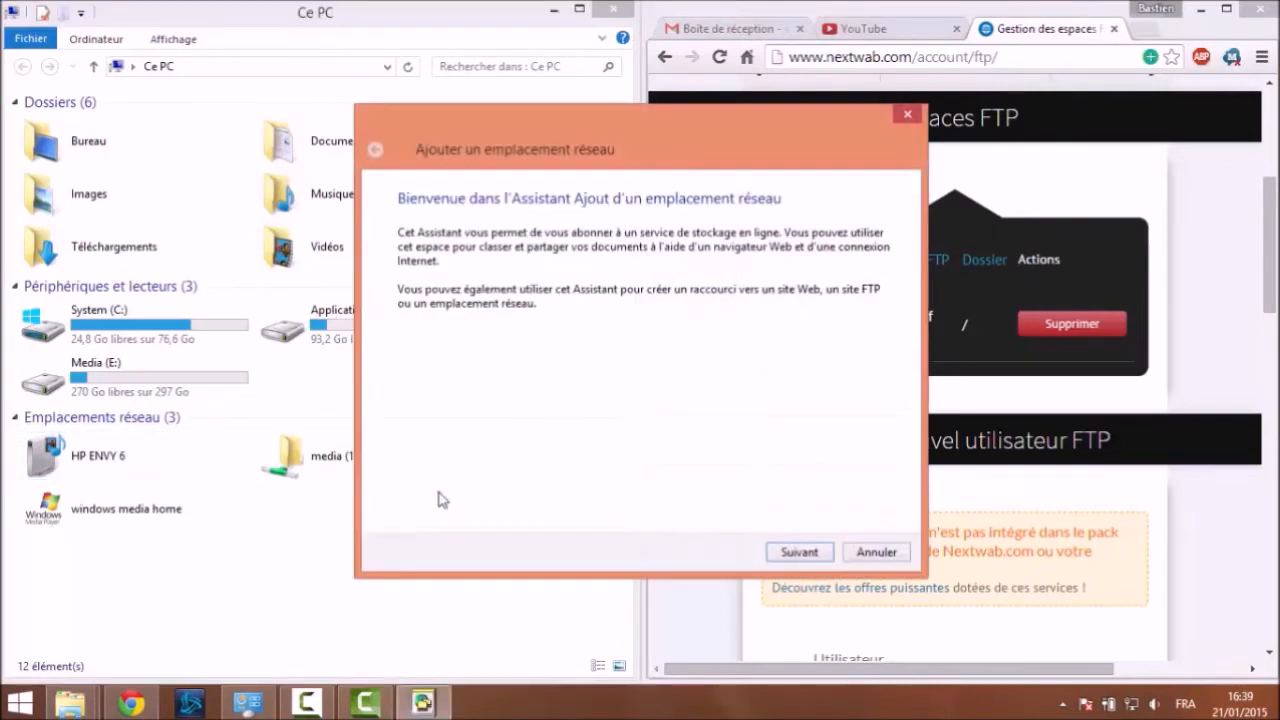
pyautogui.moveTo(536, 124); pyautogui.dragTo(215, 91)
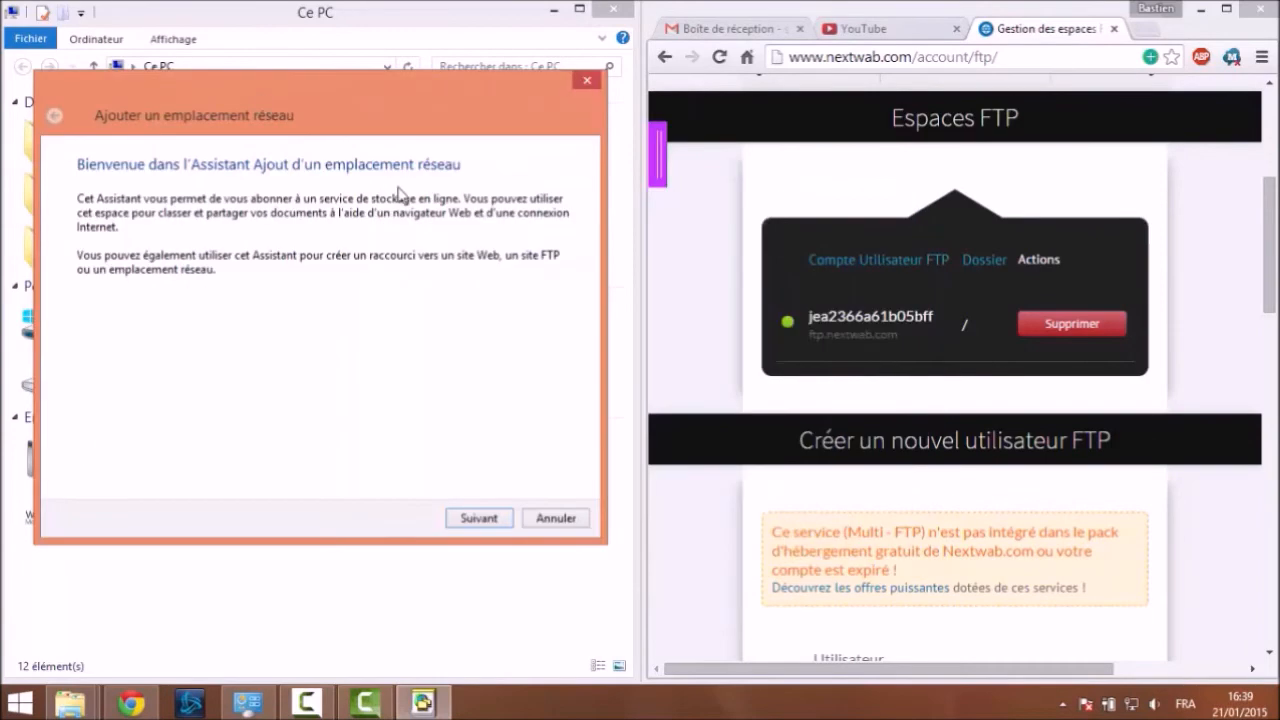
pyautogui.click(479, 518)
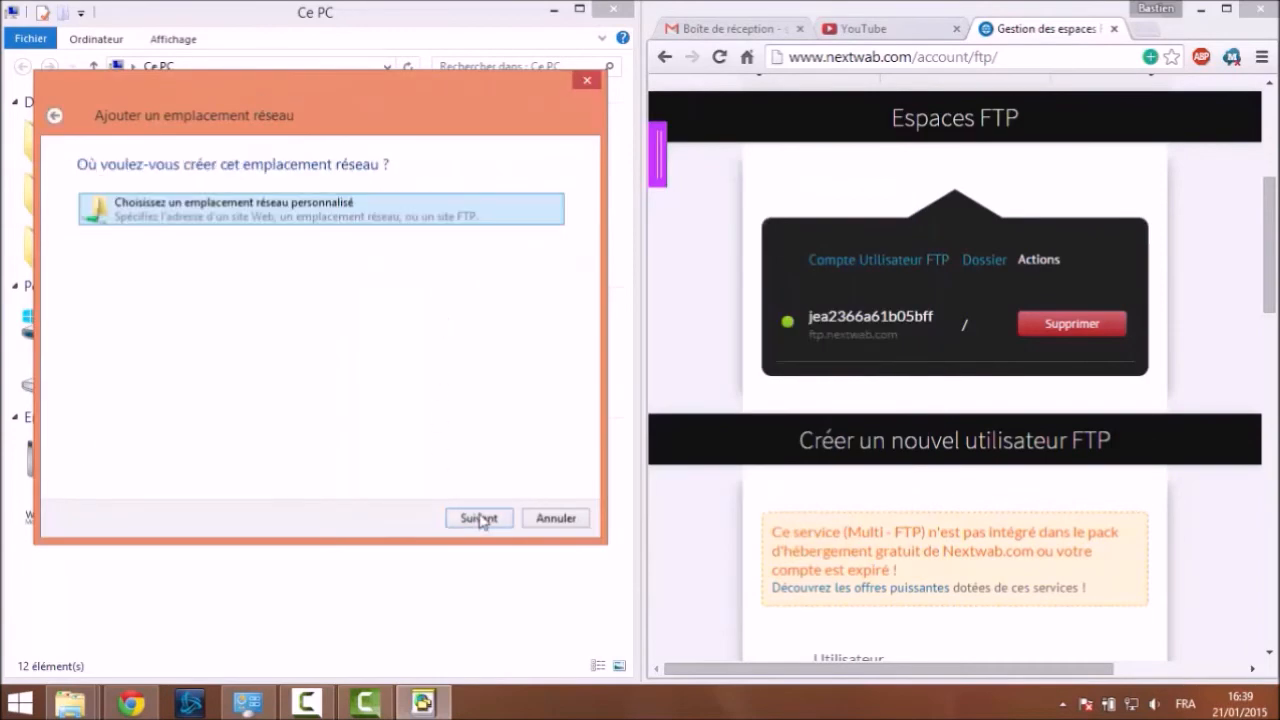
pyautogui.click(479, 518)
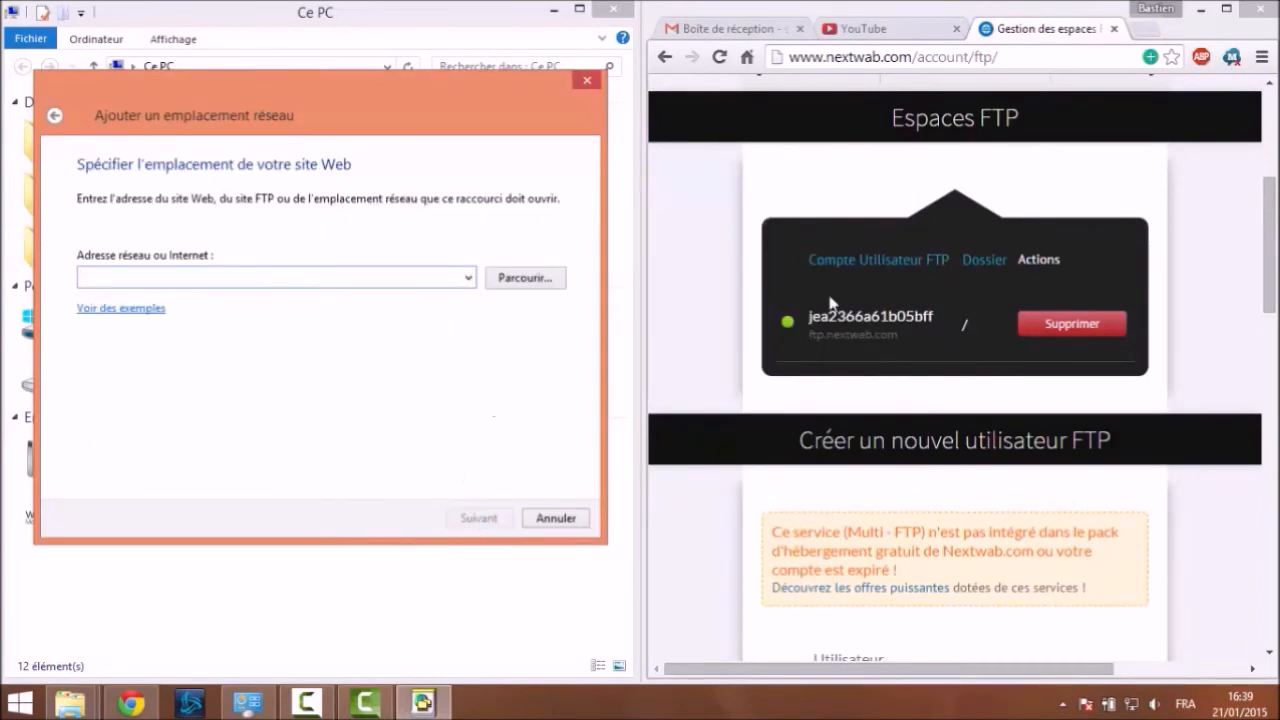
# Enter ftp://ftp.nextwab.com as the address, copying the host from the Nextwab page
pyautogui.moveTo(809, 335); pyautogui.dragTo(904, 338)
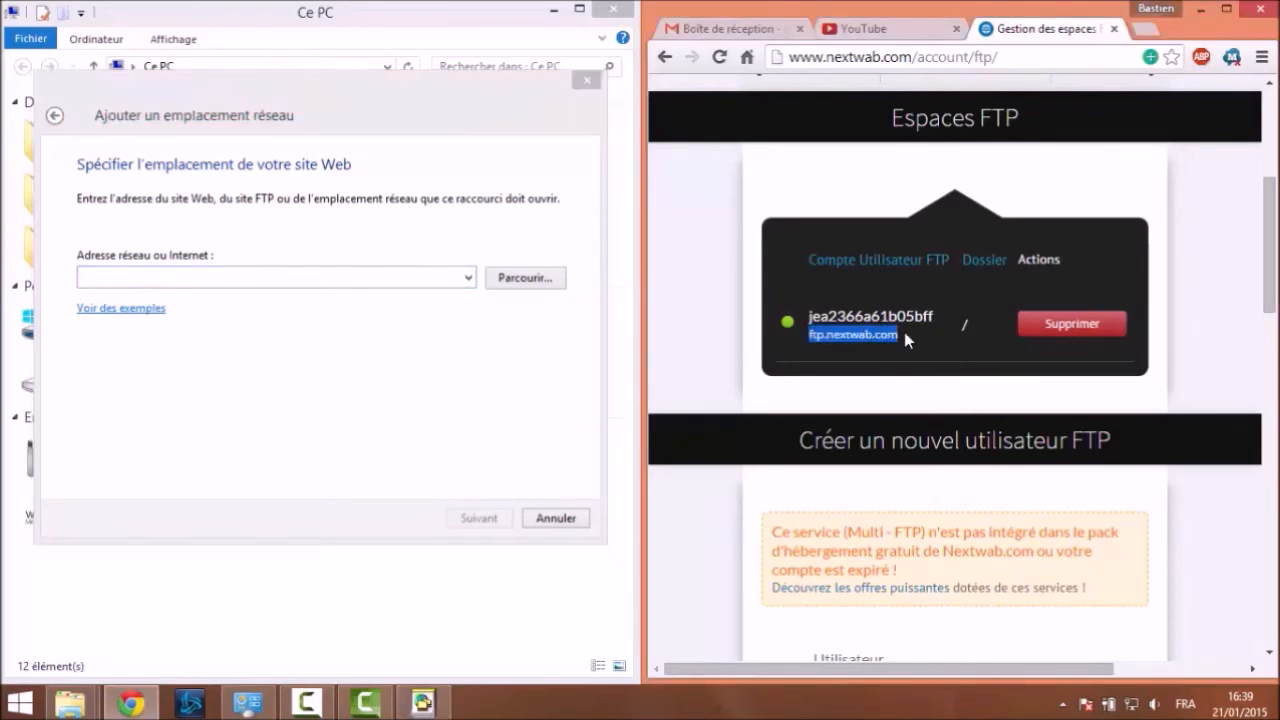
pyautogui.rightClick(895, 337)
pyautogui.click(905, 350)
pyautogui.click(299, 276)
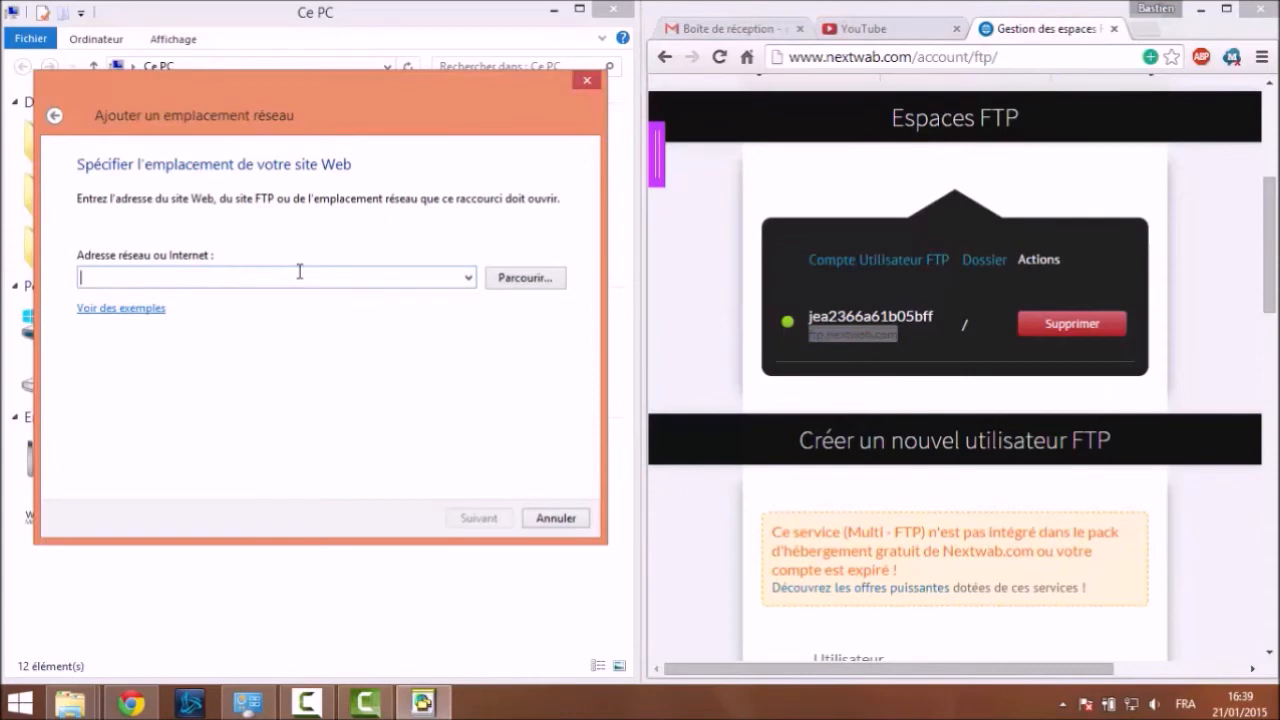
pyautogui.write('ftp://')
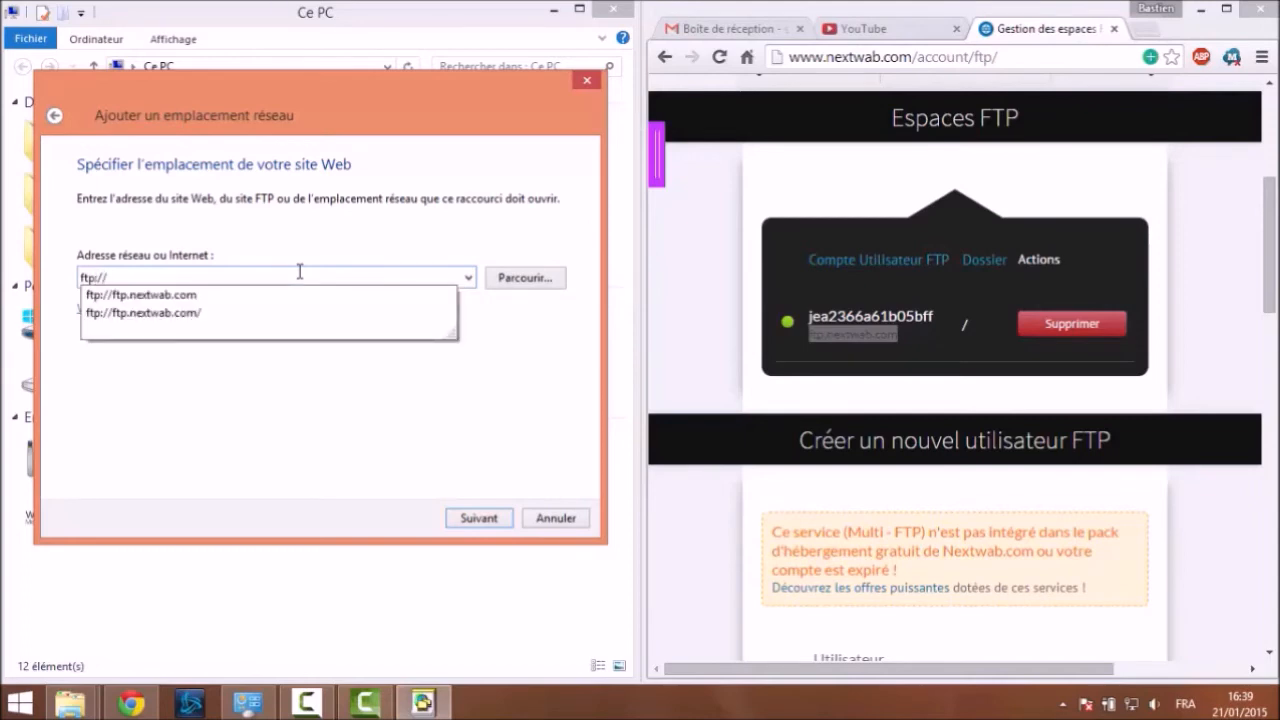
pyautogui.rightClick(277, 277)
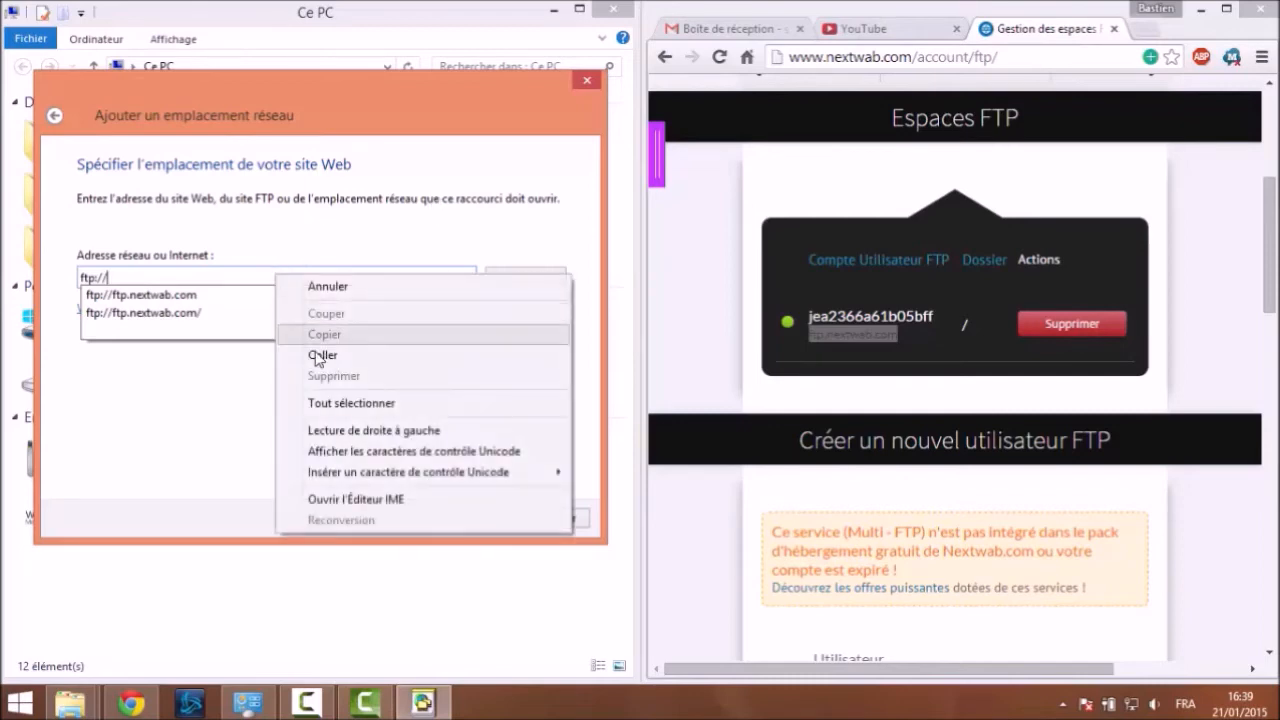
pyautogui.click(316, 355)
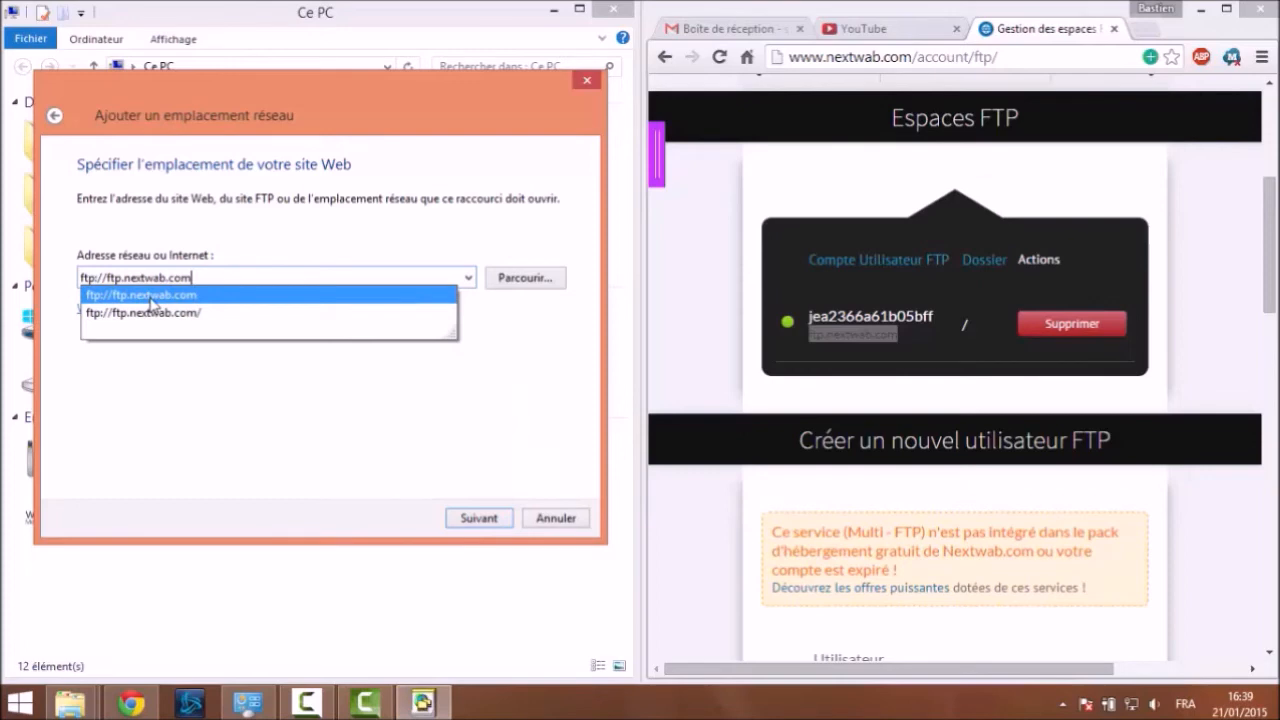
pyautogui.click(296, 401)
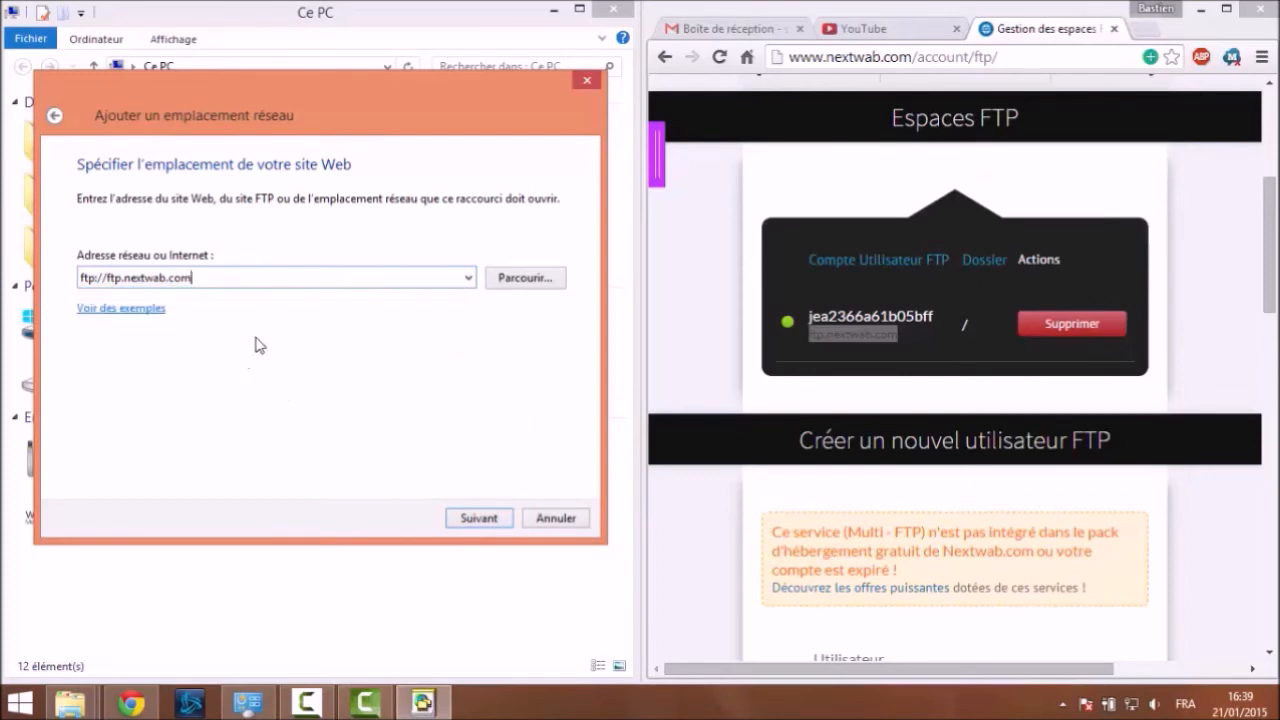
# Accept the address, disable anonymous login, and enter the FTP account username from the Nextwab page
pyautogui.doubleClick(91, 277)
pyautogui.click(491, 519)
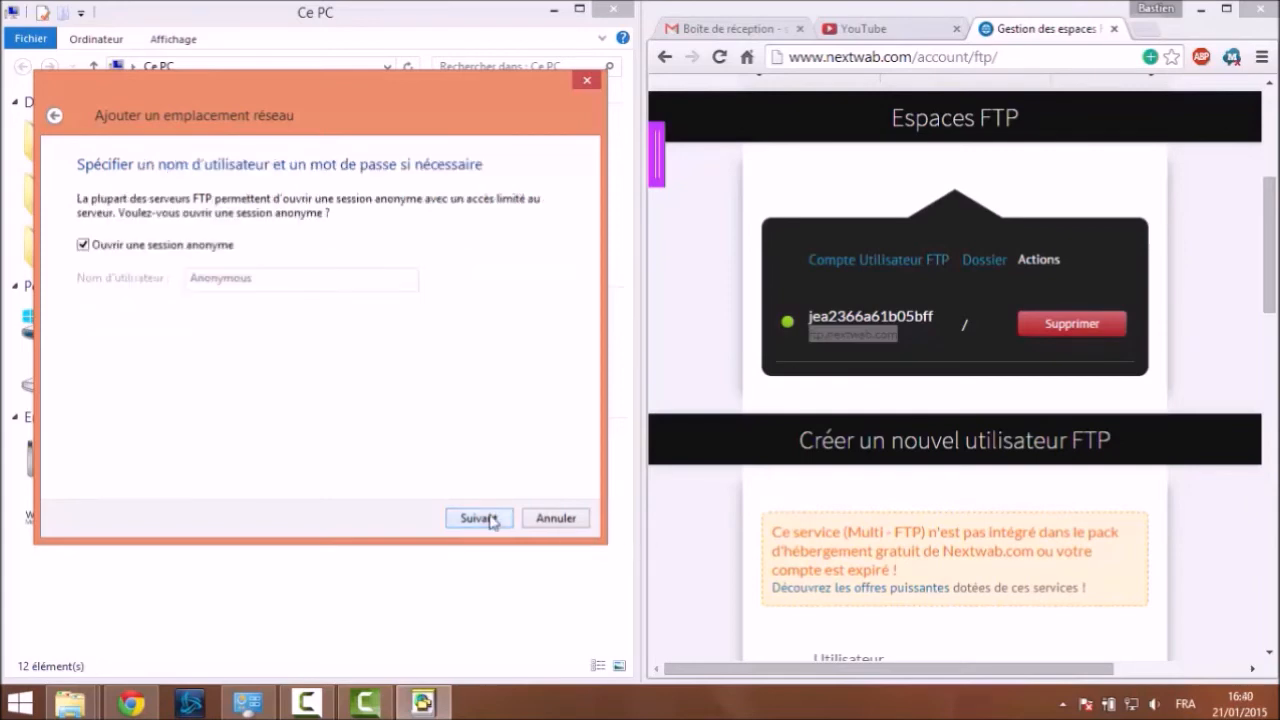
pyautogui.click(83, 245)
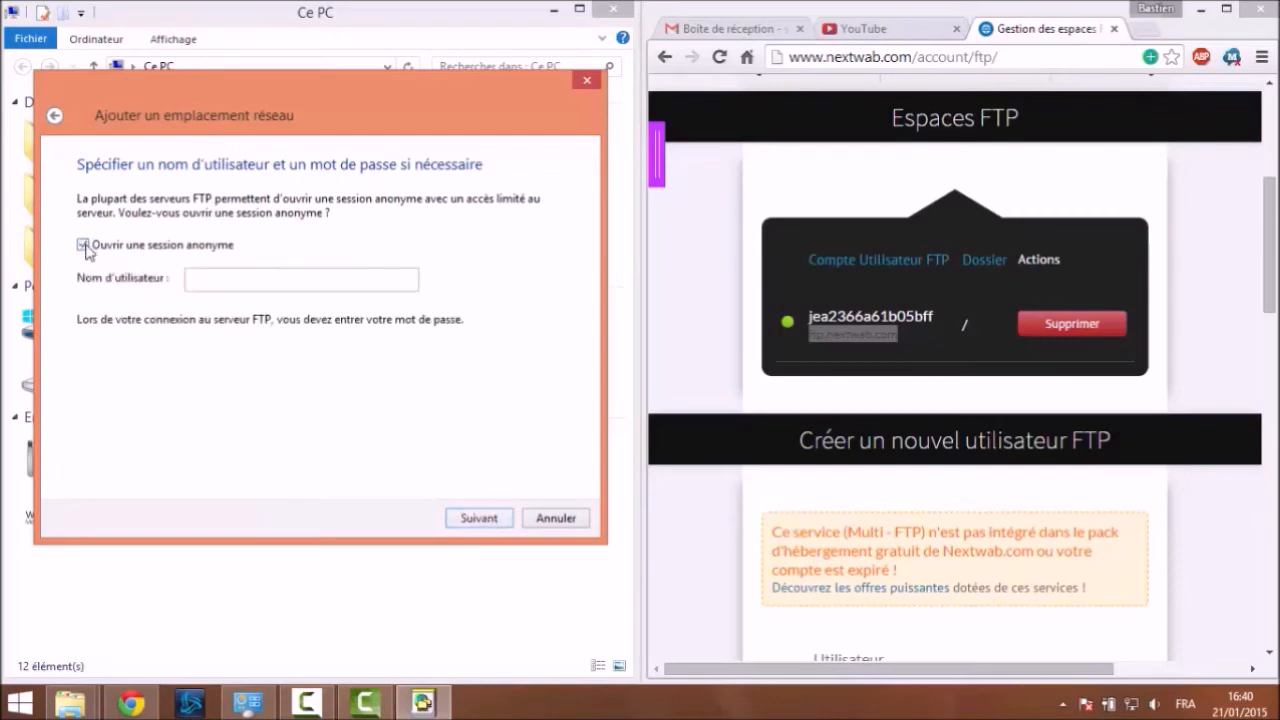
pyautogui.moveTo(806, 316); pyautogui.dragTo(946, 313)
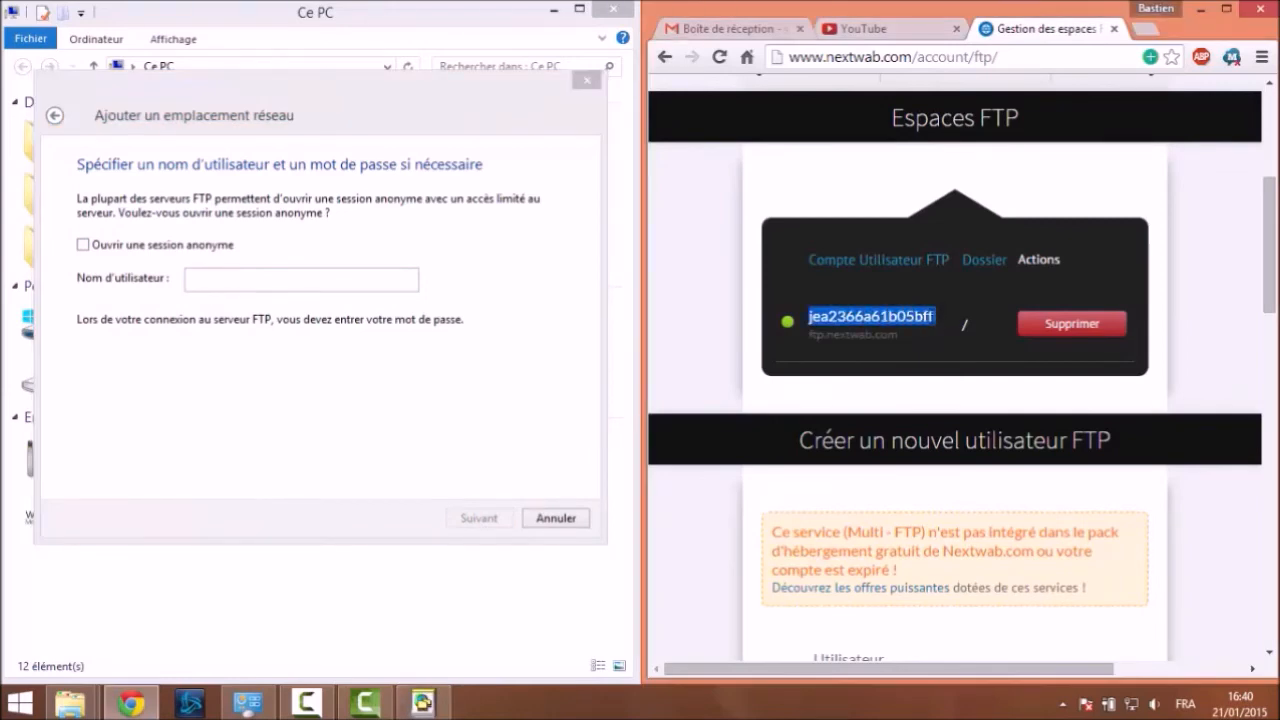
pyautogui.click(203, 278)
pyautogui.hotkey('ctrl', 'v')
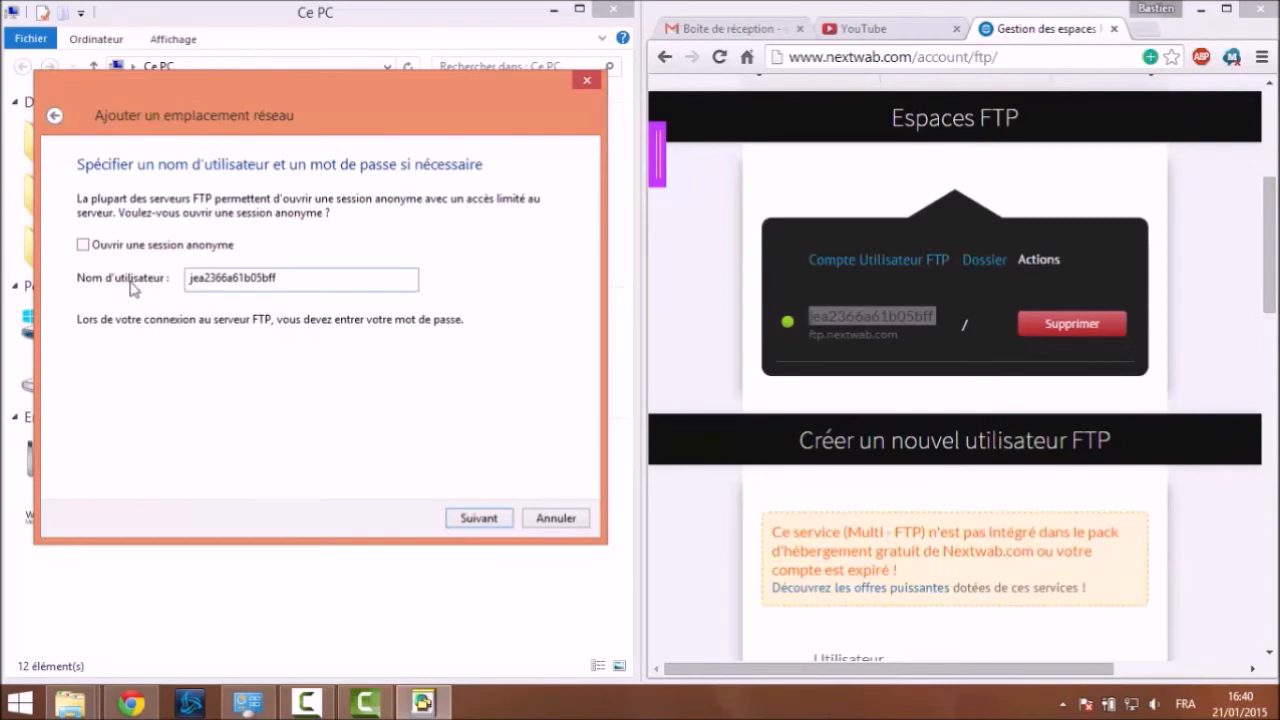
pyautogui.click(479, 522)
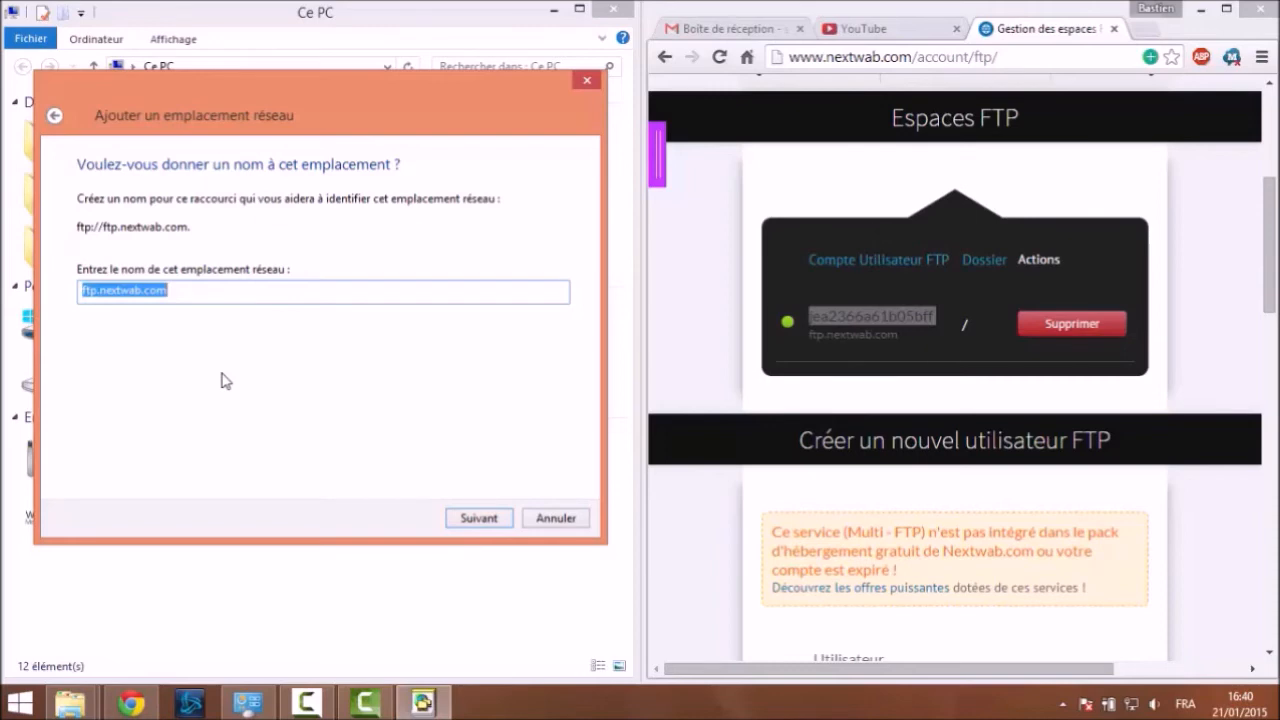
# Name the location 'Mon site', finish the wizard, and move the opening FTP window down
pyautogui.write('Mon site')
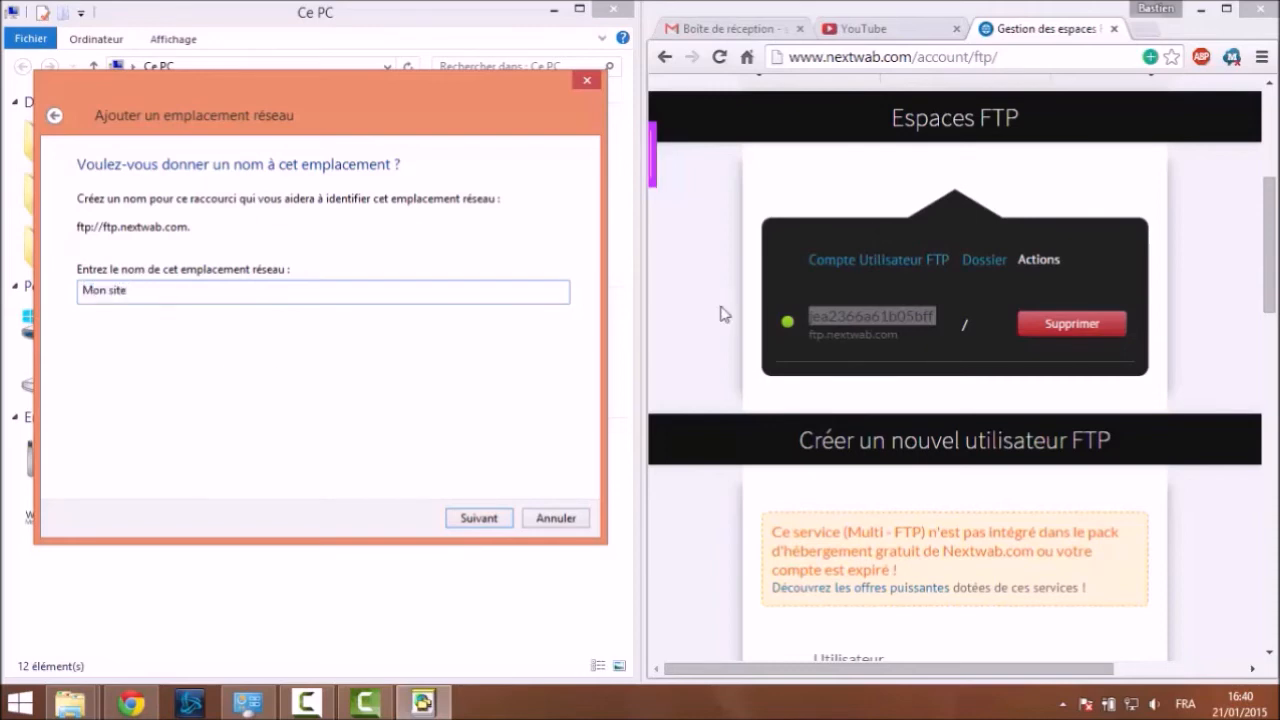
pyautogui.click(496, 520)
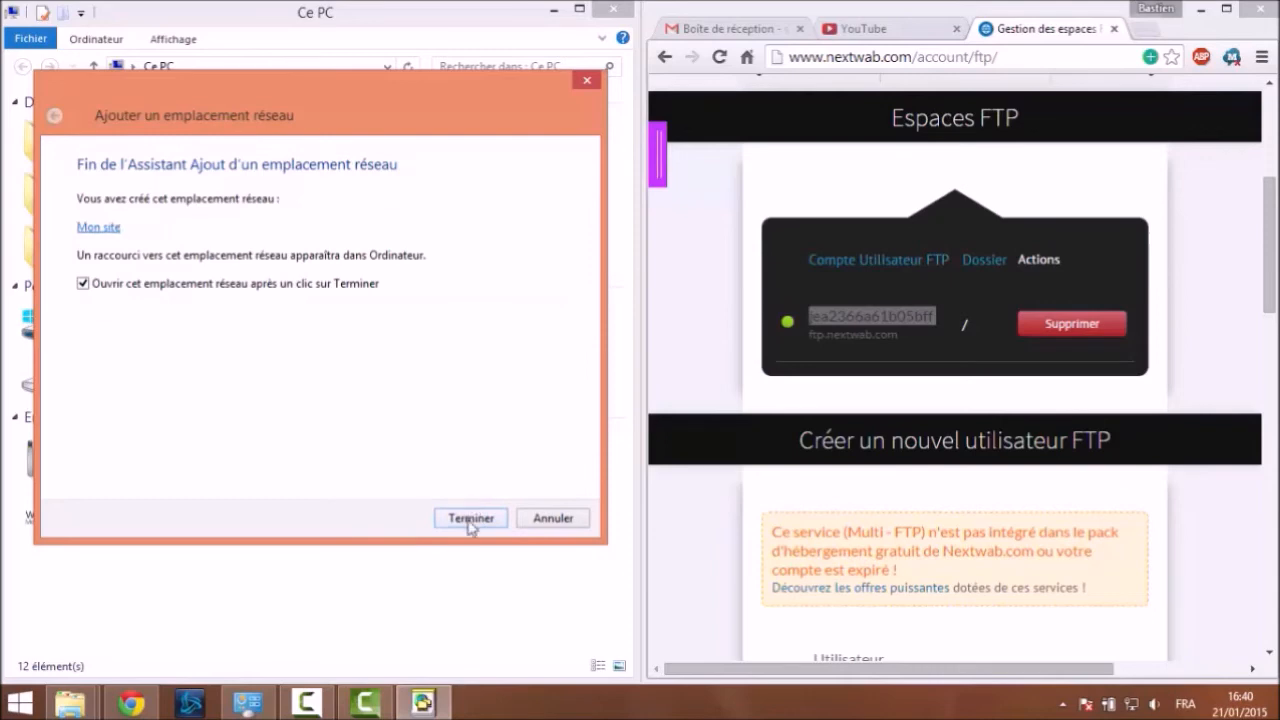
pyautogui.click(469, 518)
pyautogui.moveTo(578, 24); pyautogui.dragTo(978, 92)
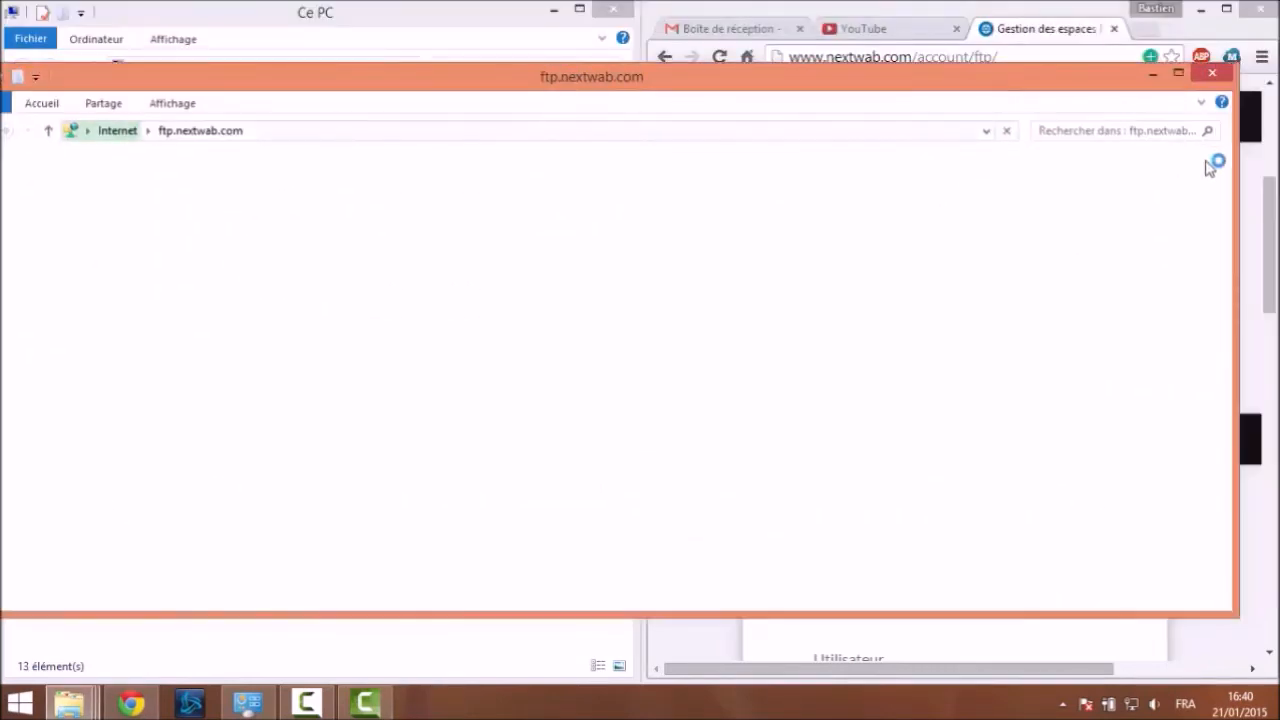
# Resize the ftp.nextwab.com window beside the browser and open websites, showing site-perso, test and an error log
pyautogui.moveTo(1236, 163); pyautogui.dragTo(738, 168)
pyautogui.moveTo(357, 95); pyautogui.dragTo(478, 78)
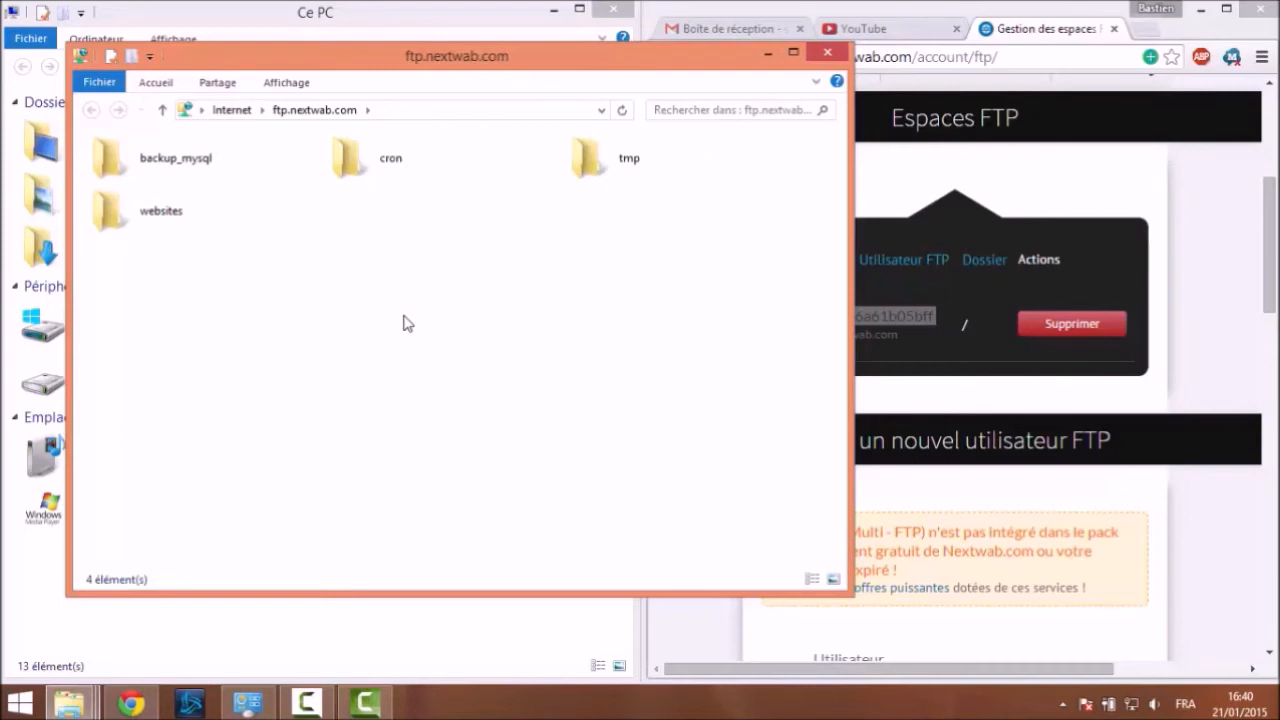
pyautogui.click(283, 210)
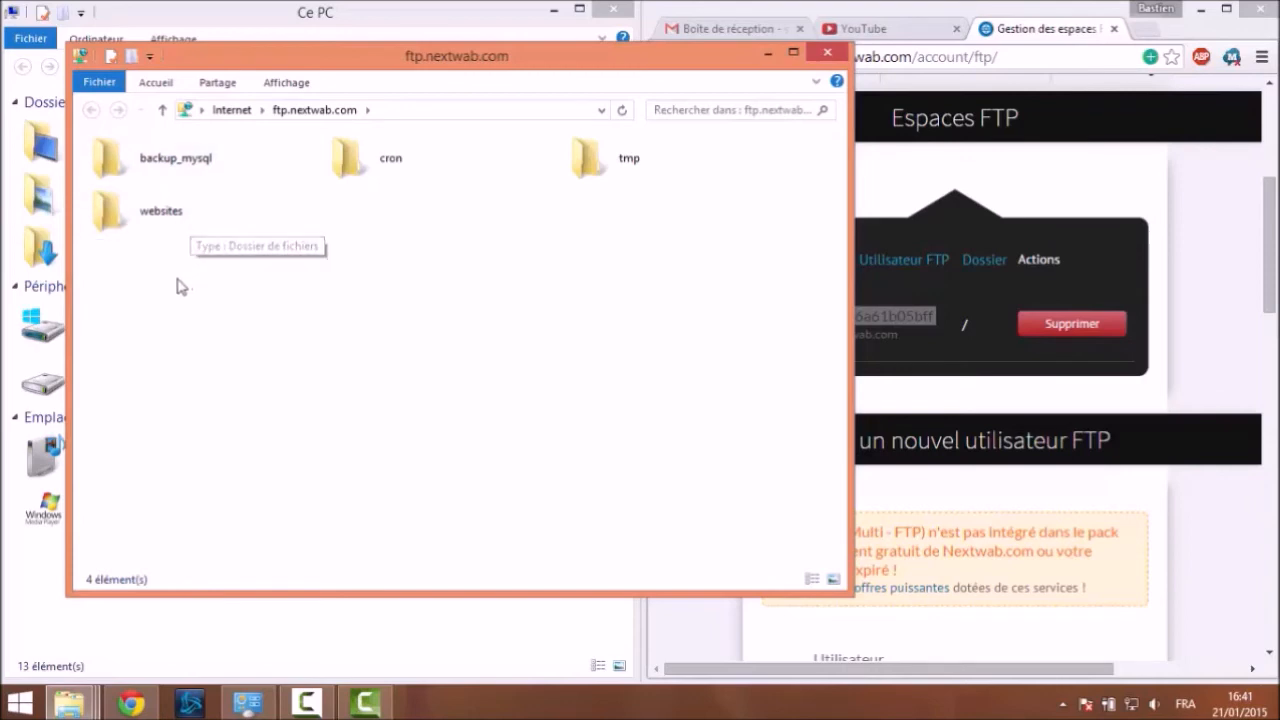
pyautogui.doubleClick(189, 215)
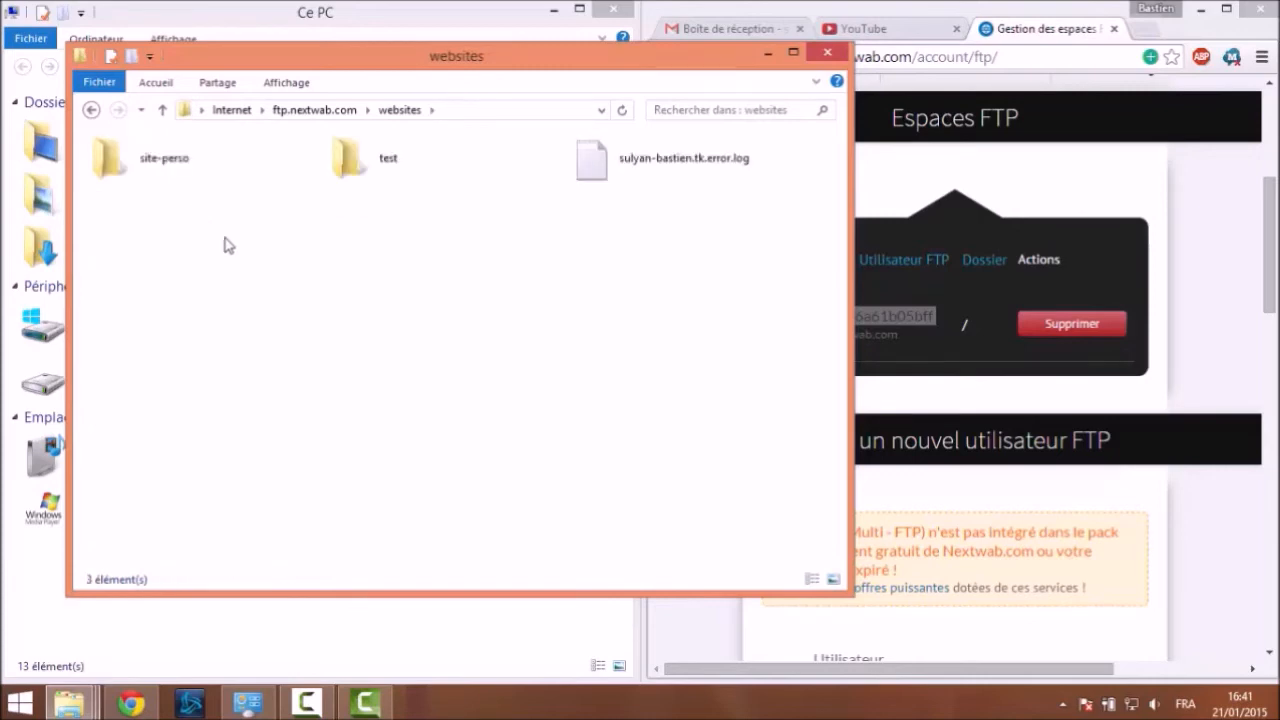
pyautogui.click(360, 170)
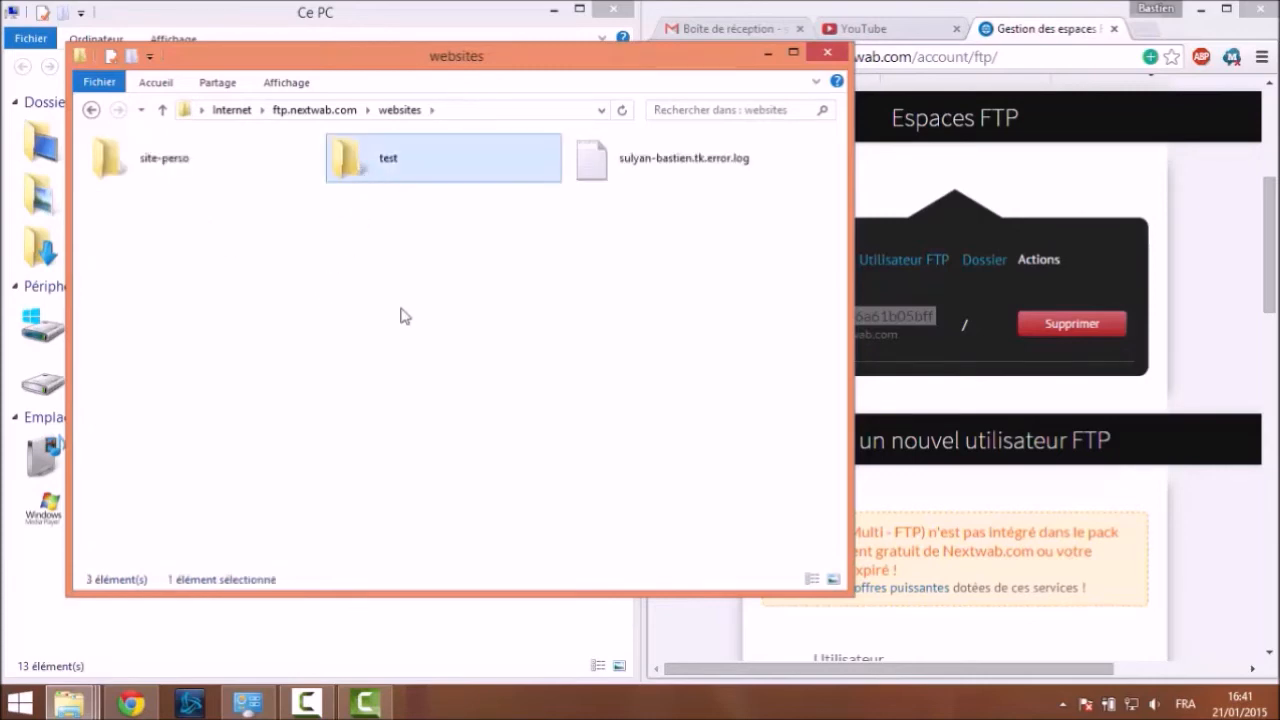
pyautogui.click(574, 180)
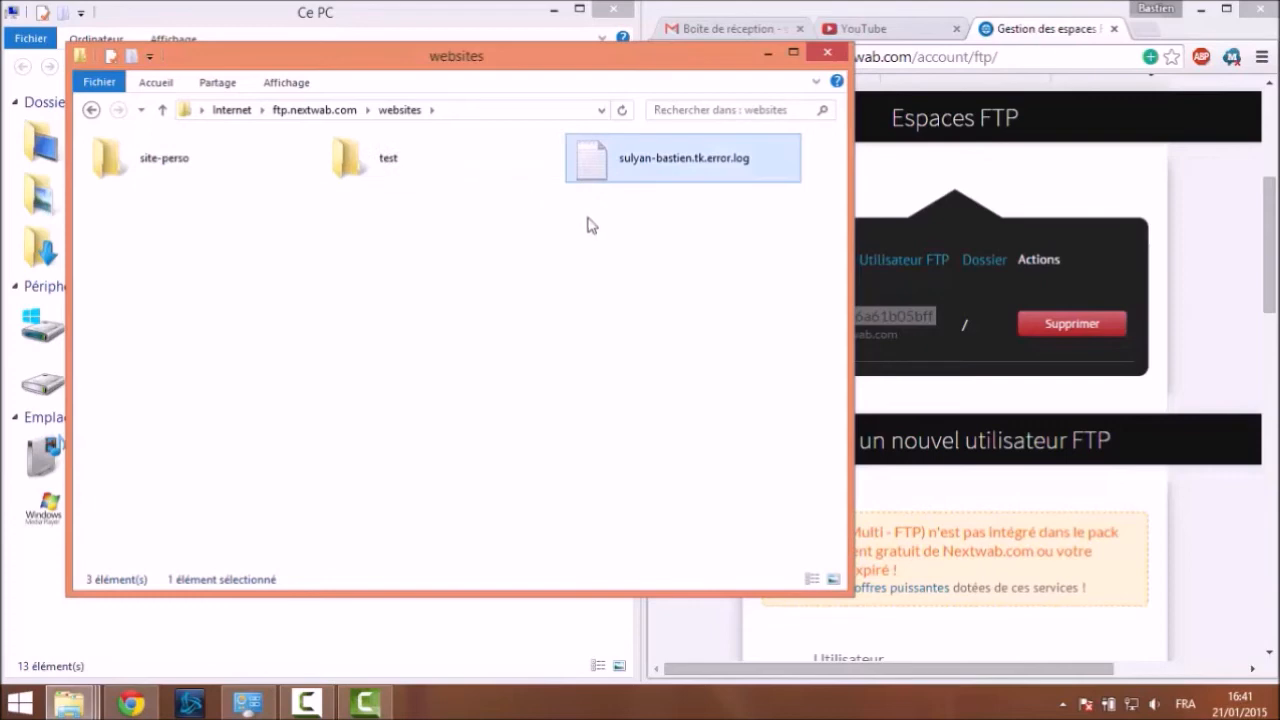
pyautogui.click(285, 322)
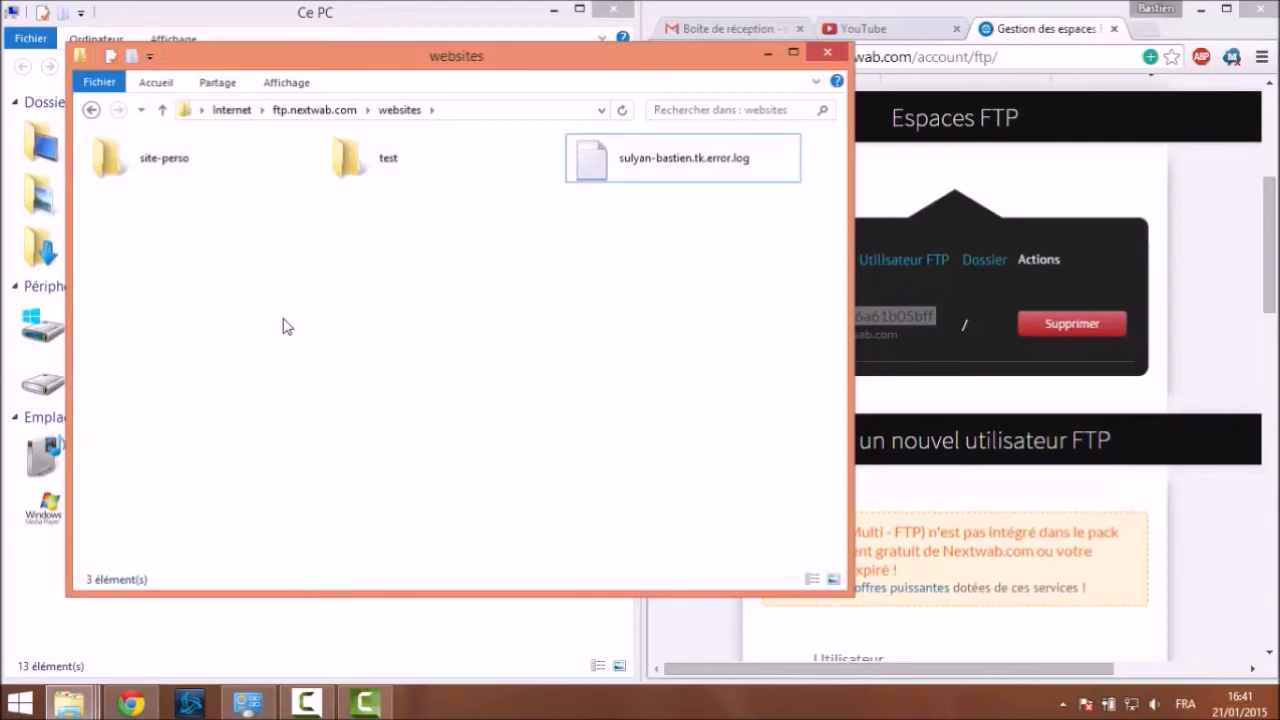
# Open site-perso to list its 18 items and check copyrigth.php's context menu
pyautogui.doubleClick(195, 160)
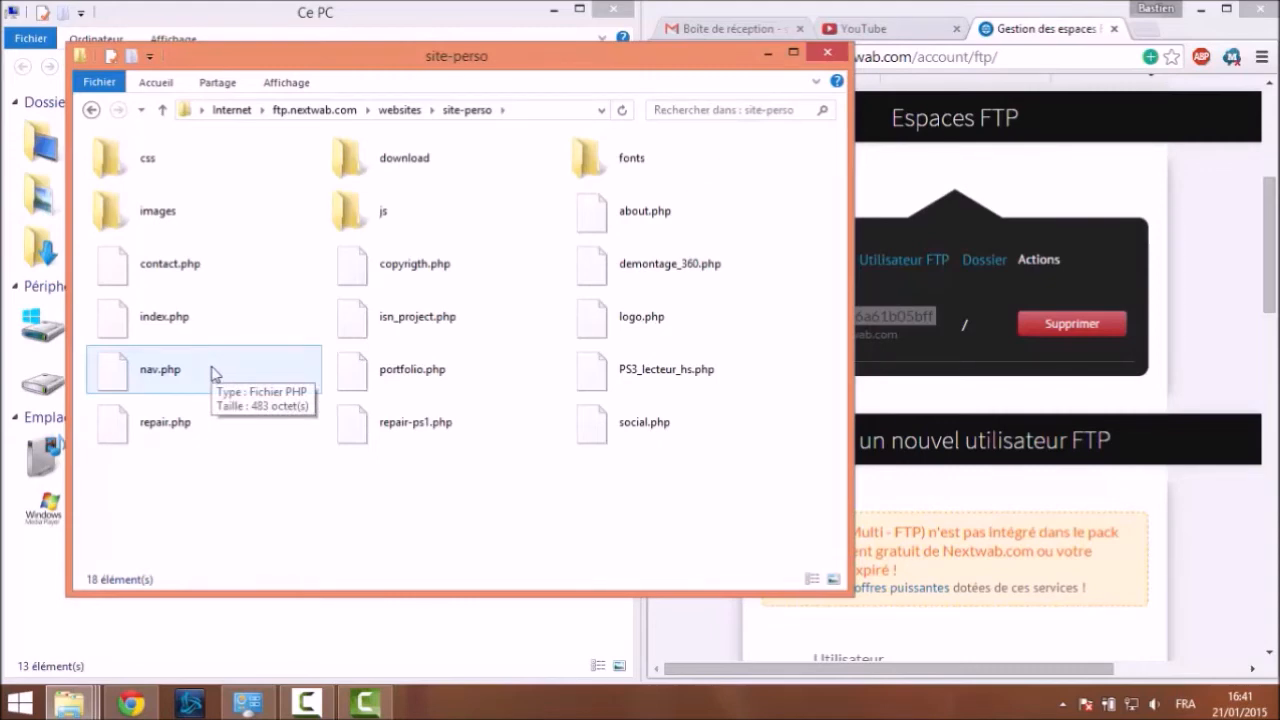
pyautogui.click(392, 266)
pyautogui.rightClick(398, 264)
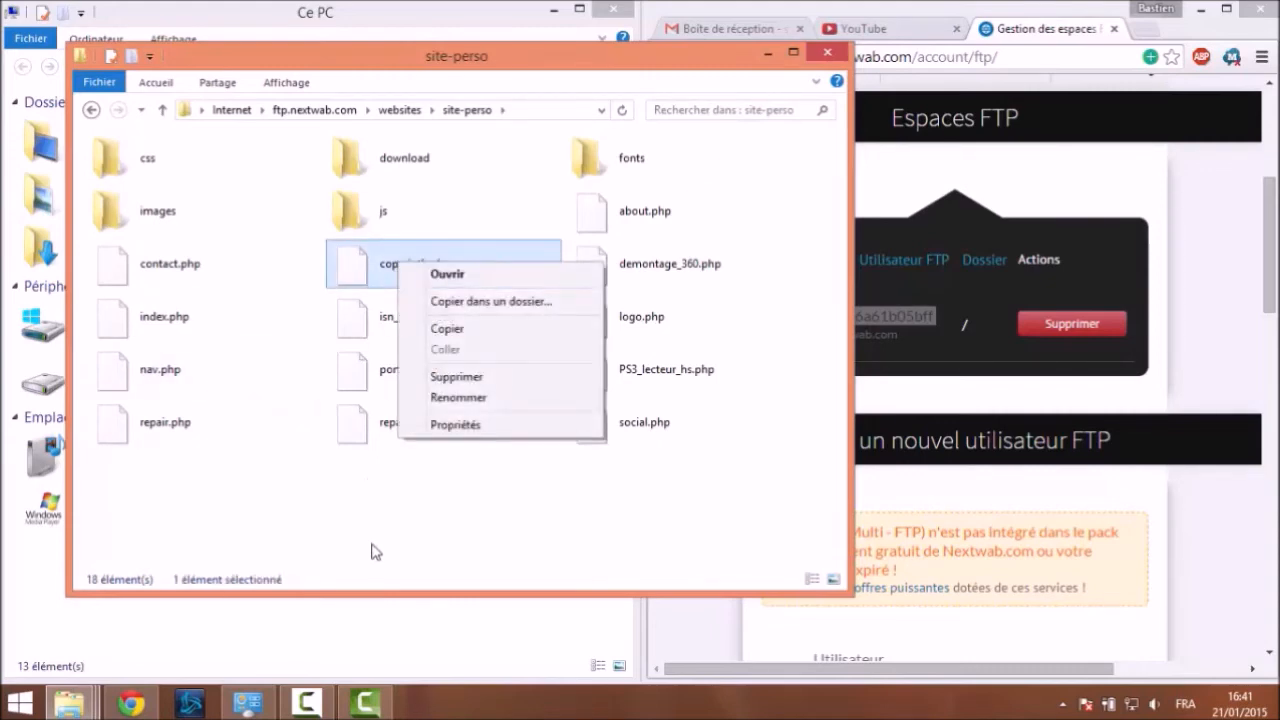
pyautogui.click(449, 514)
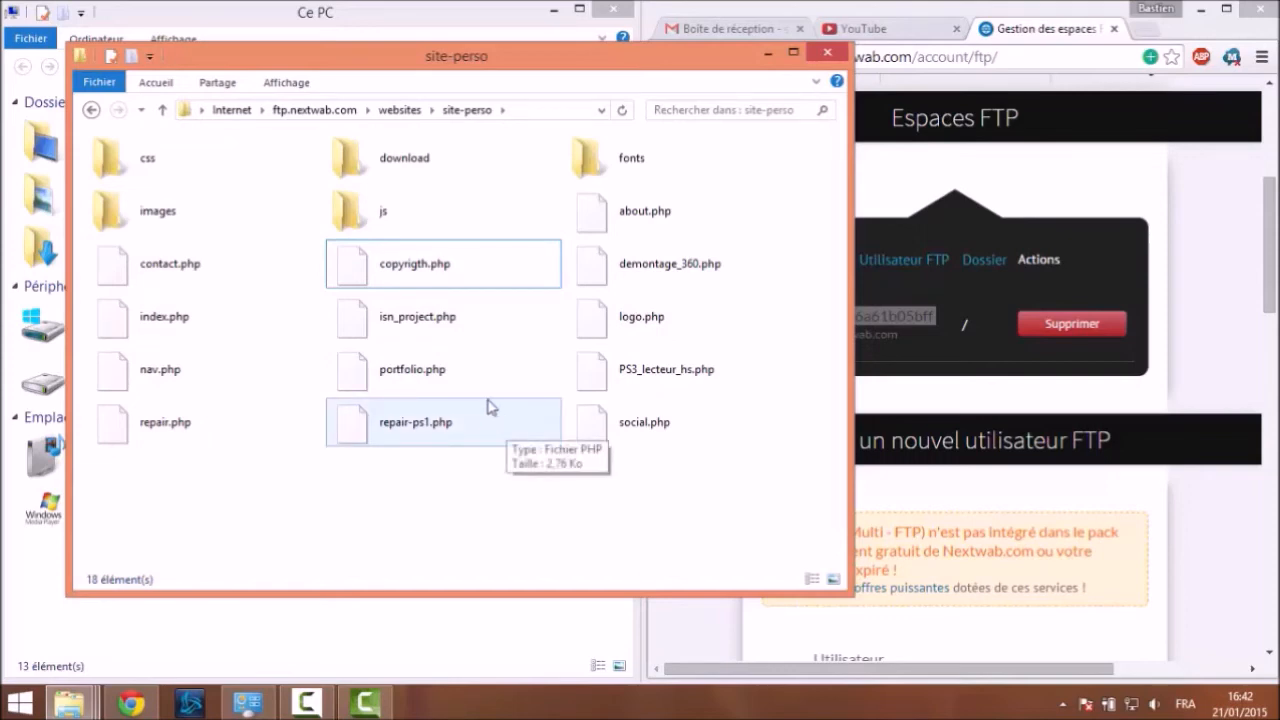
# Drag the site-perso window to the right and check social.php's context menu
pyautogui.moveTo(411, 57); pyautogui.dragTo(800, 70)
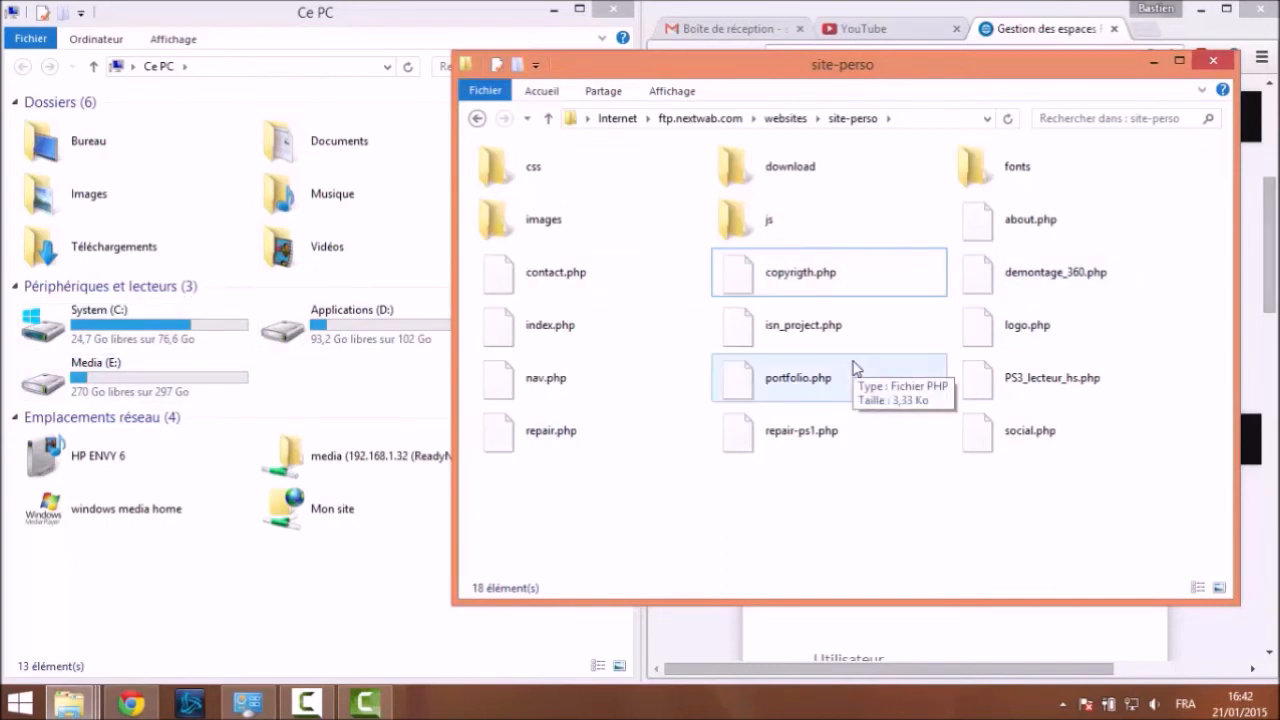
pyautogui.rightClick(1050, 434)
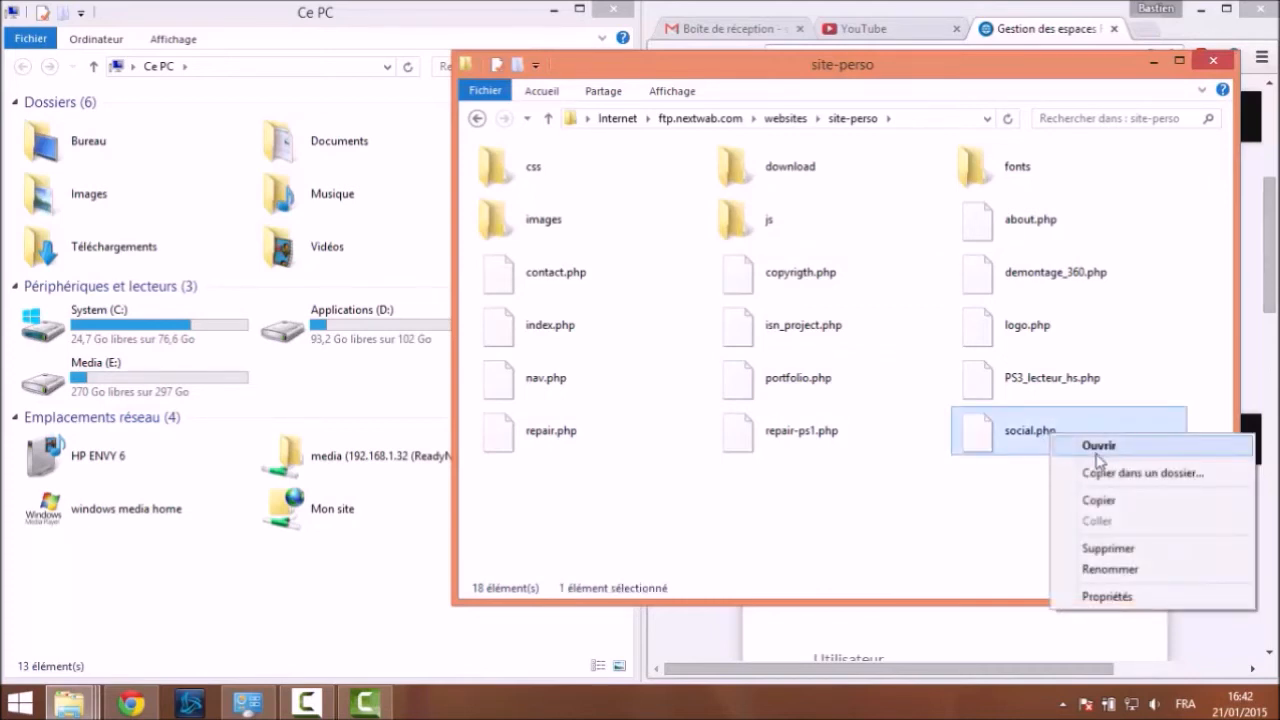
pyautogui.click(971, 517)
pyautogui.click(968, 516)
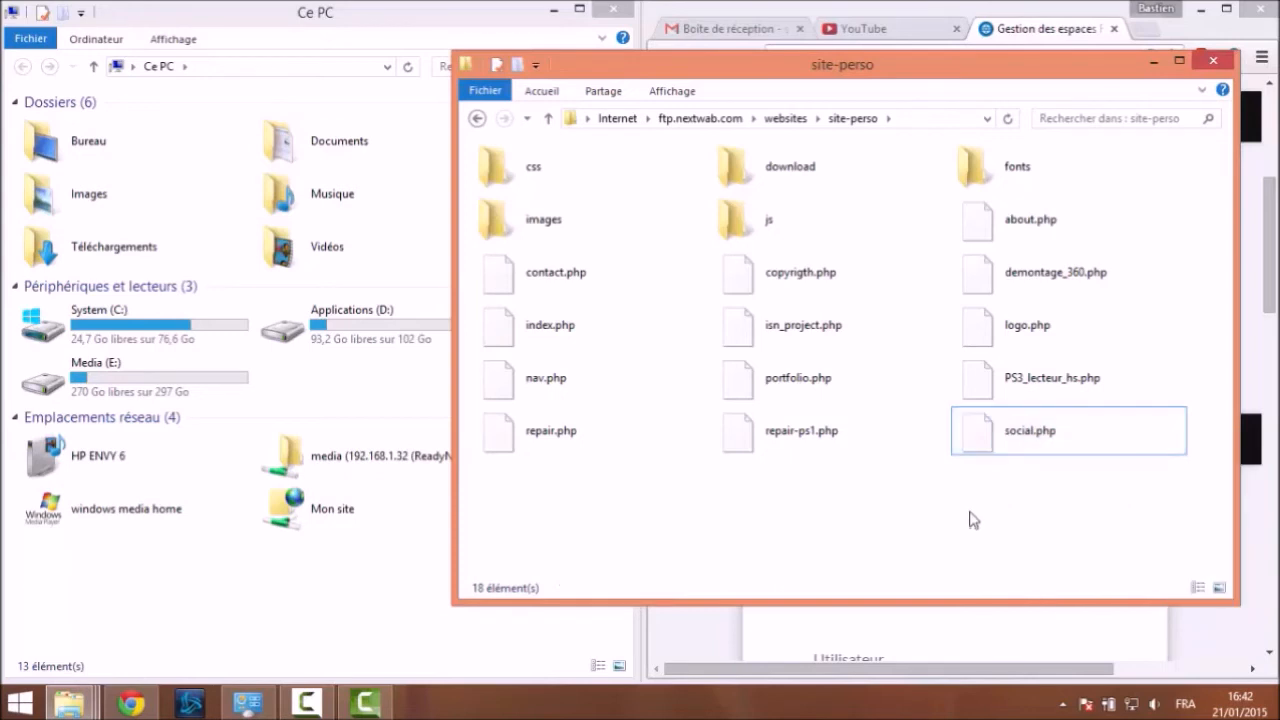
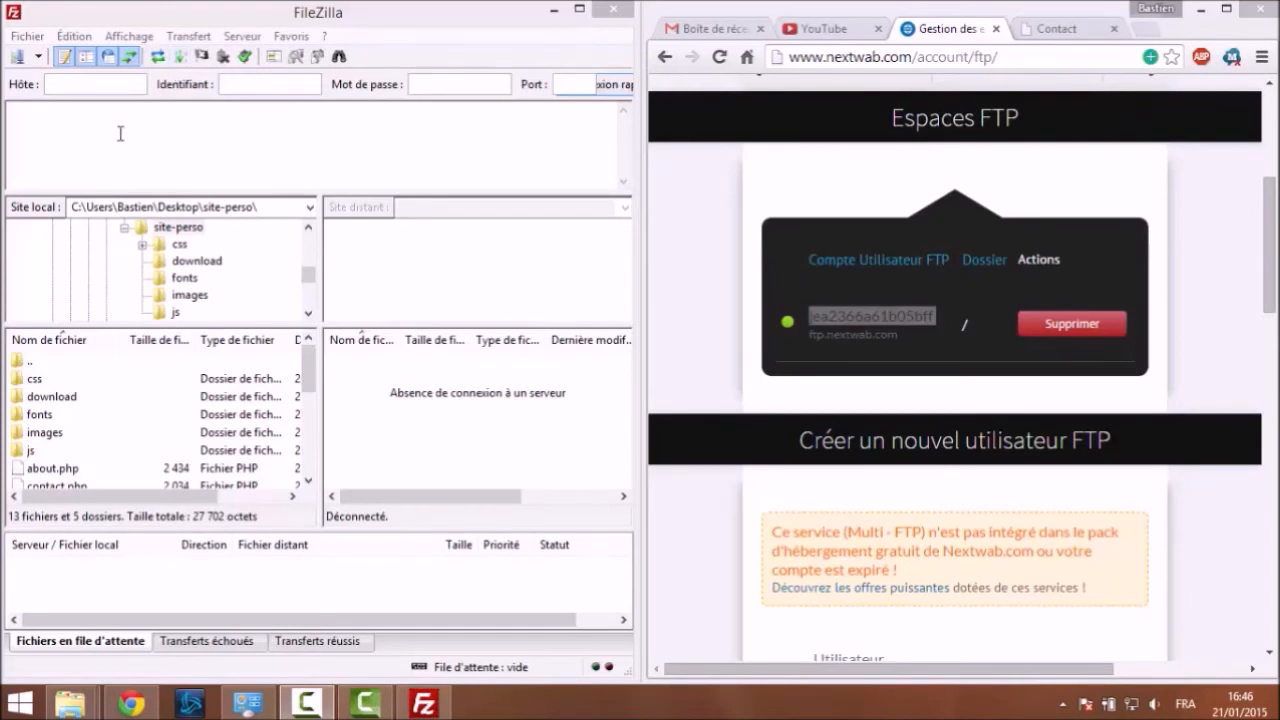
# Find the saved-sites list empty, then add a Site Manager entry named 'Mon site'
pyautogui.click(39, 57)
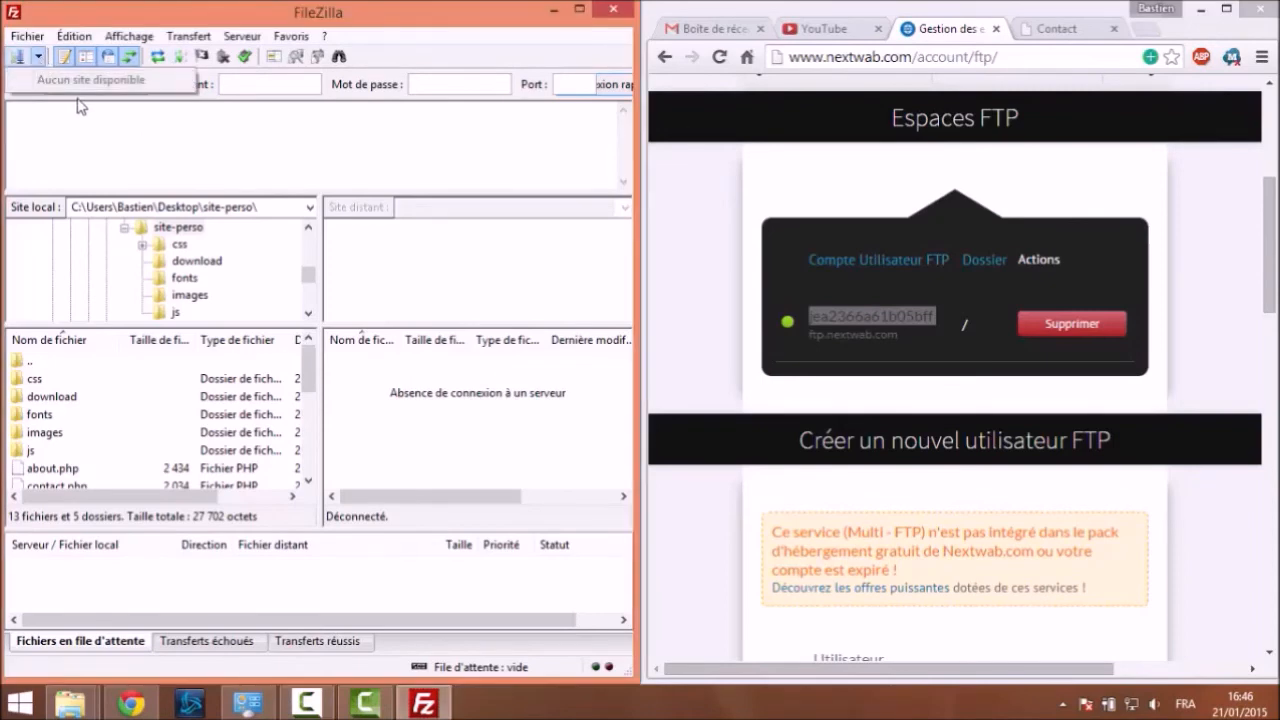
pyautogui.click(126, 134)
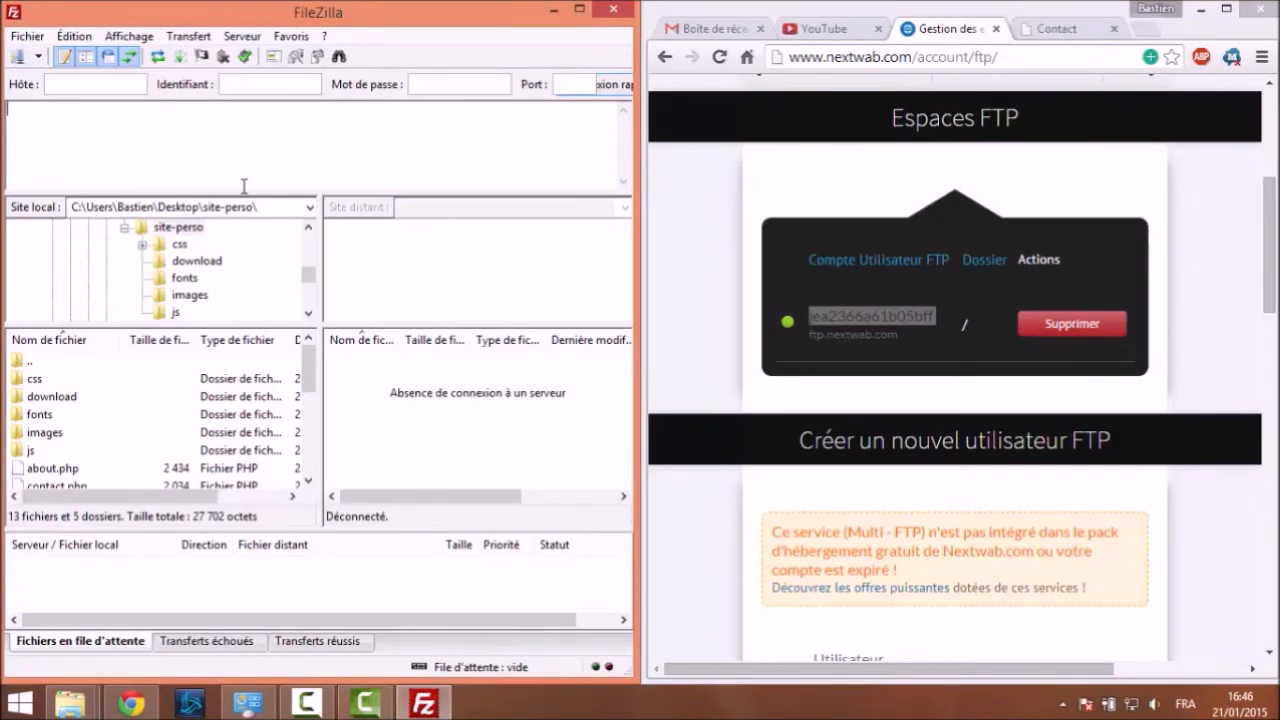
pyautogui.click(22, 36)
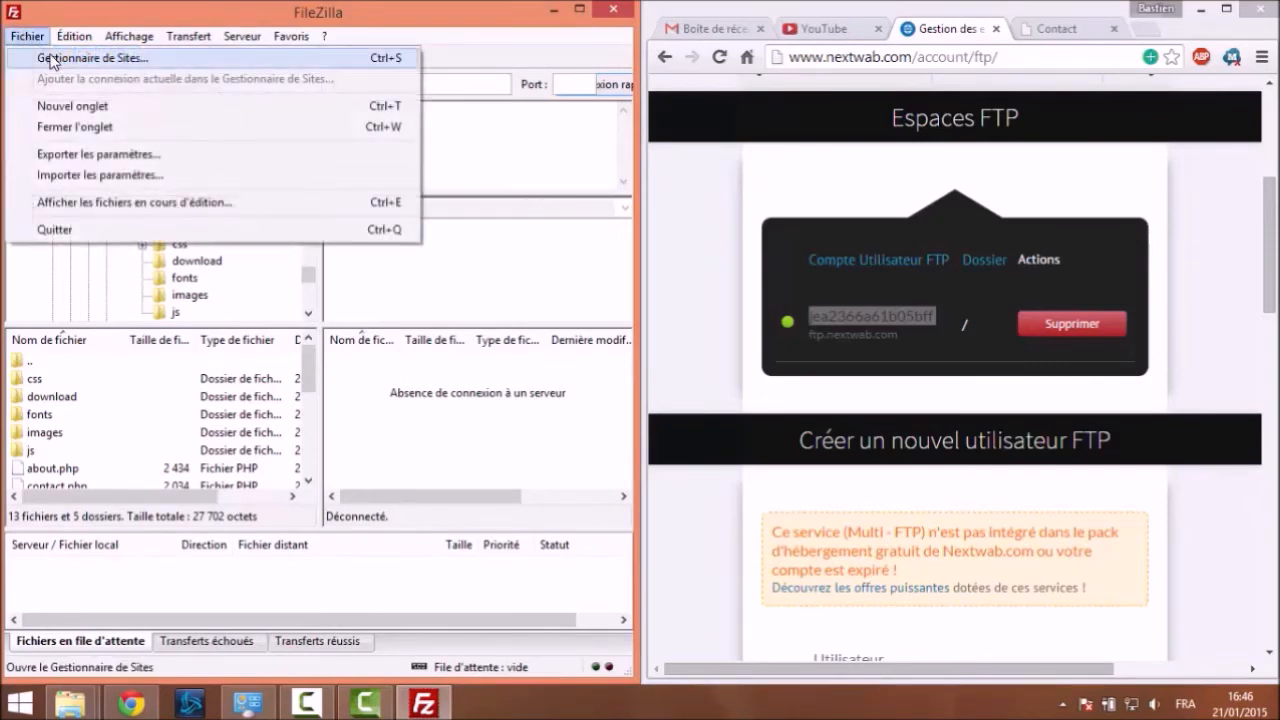
pyautogui.click(50, 56)
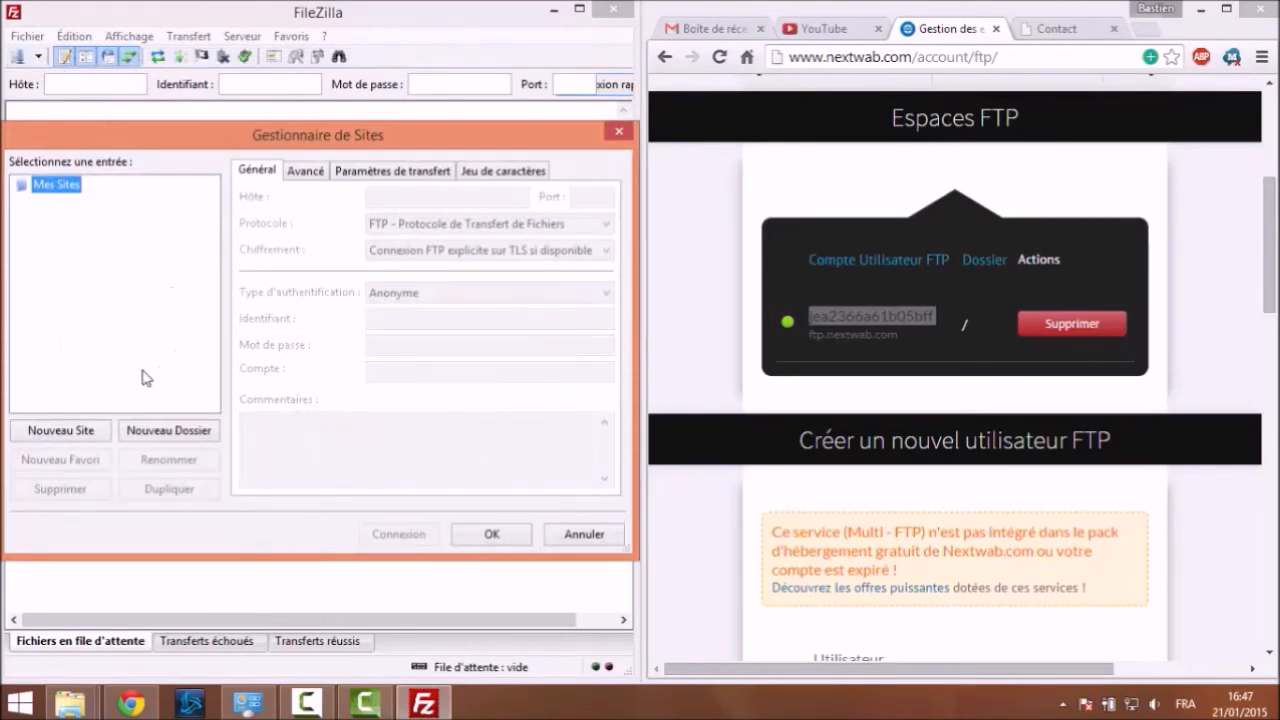
pyautogui.click(62, 432)
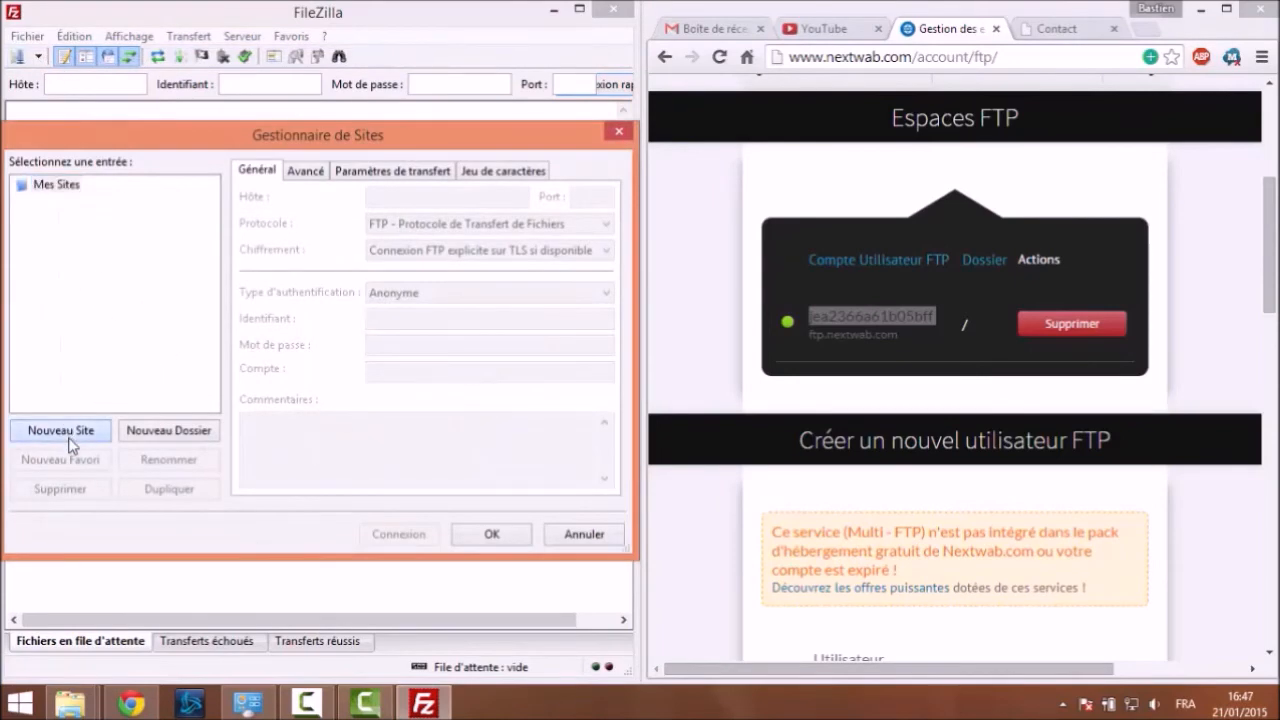
pyautogui.write('Mon site')
pyautogui.press('Return')
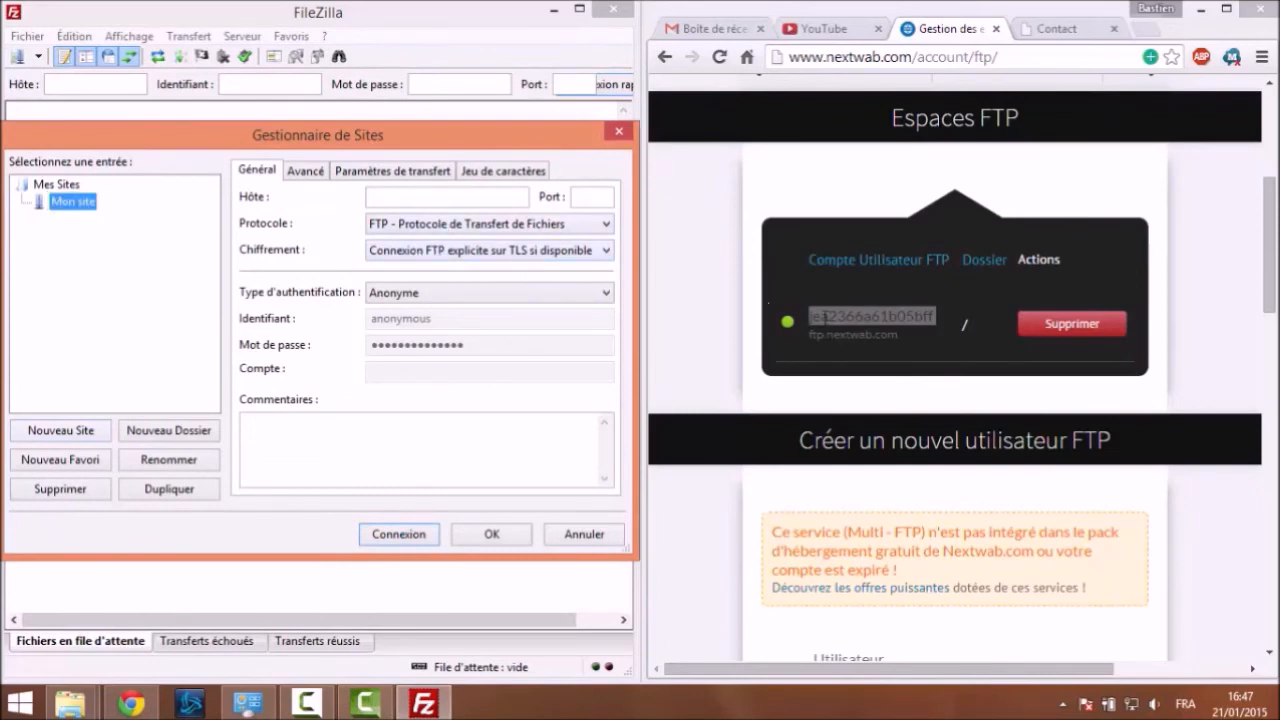
# Paste ftp.nextwab.com from the hosting page as the Host and keep plain FTP protocol
pyautogui.click(792, 326)
pyautogui.moveTo(810, 317); pyautogui.dragTo(933, 317)
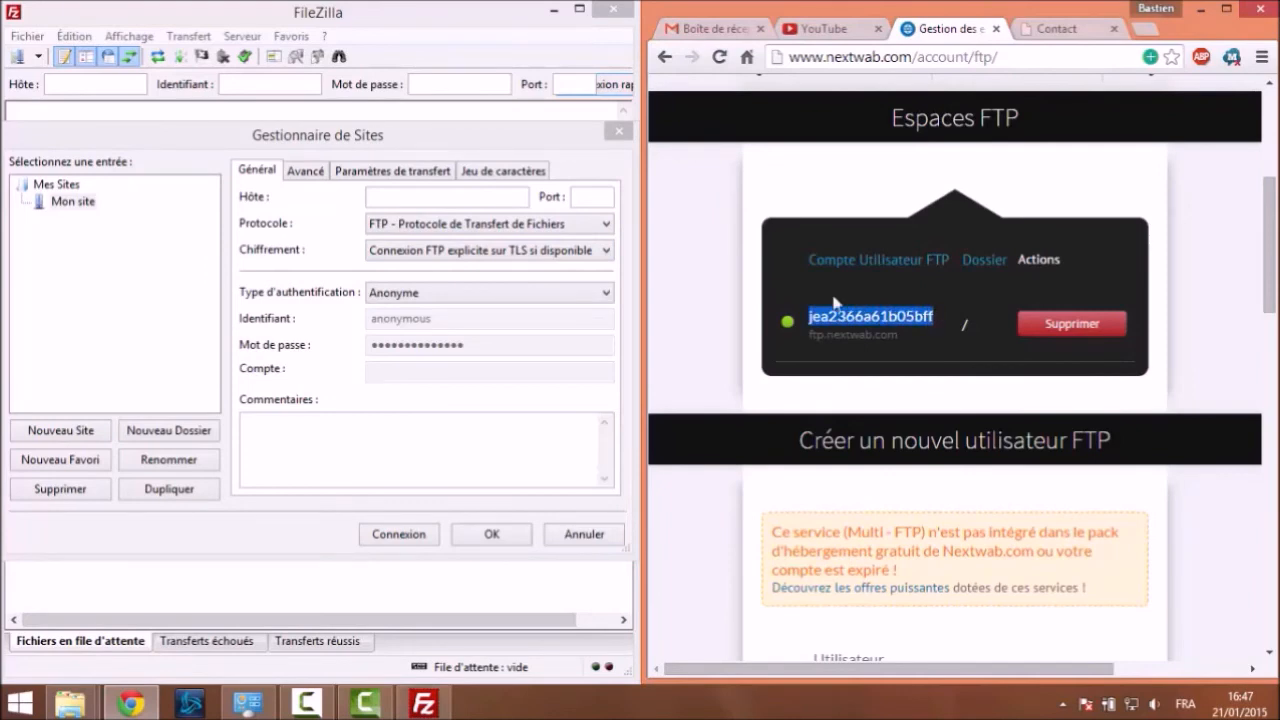
pyautogui.click(966, 322)
pyautogui.moveTo(808, 334); pyautogui.dragTo(898, 334)
pyautogui.hotkey('ctrl', 'c')
pyautogui.click(438, 199)
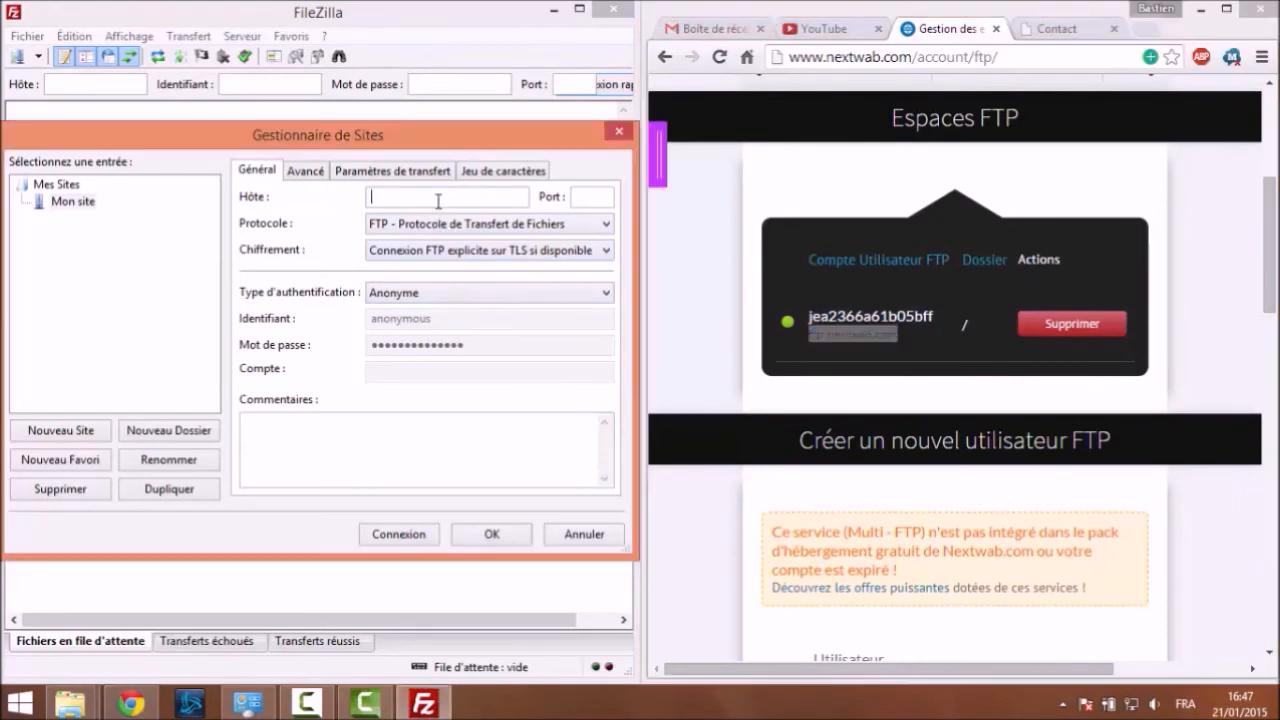
pyautogui.hotkey('ctrl', 'v')
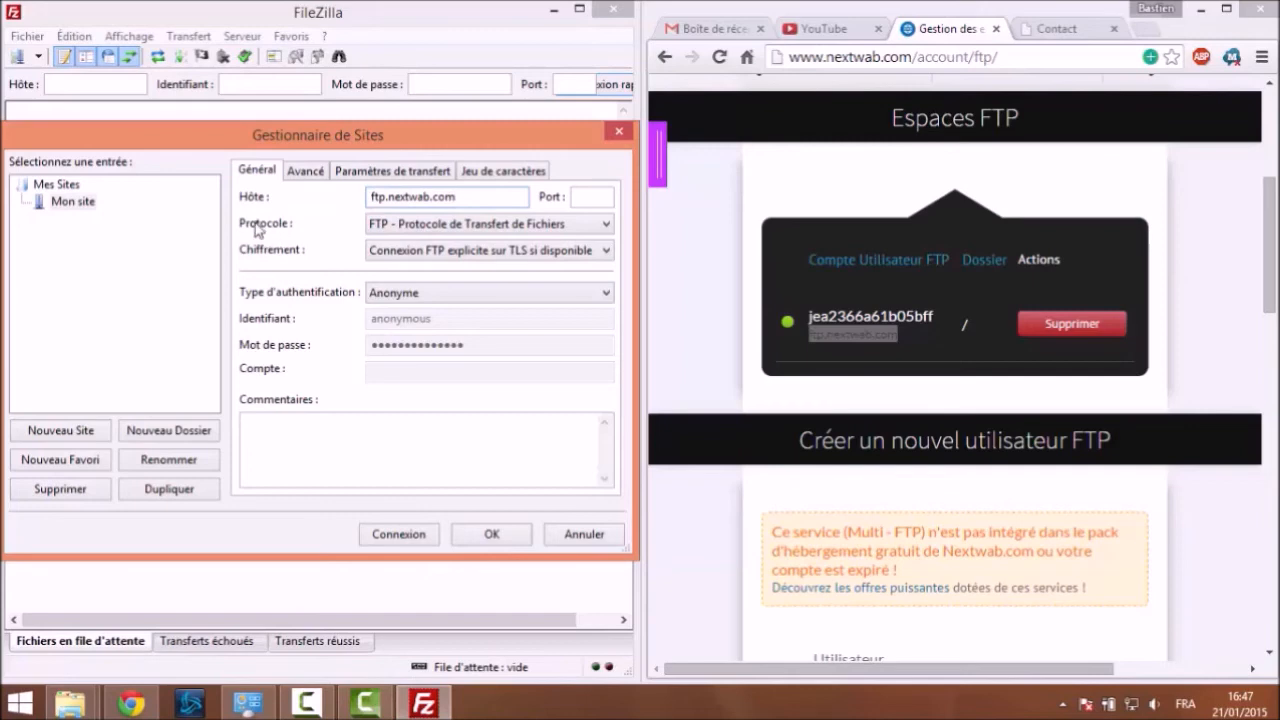
pyautogui.click(392, 226)
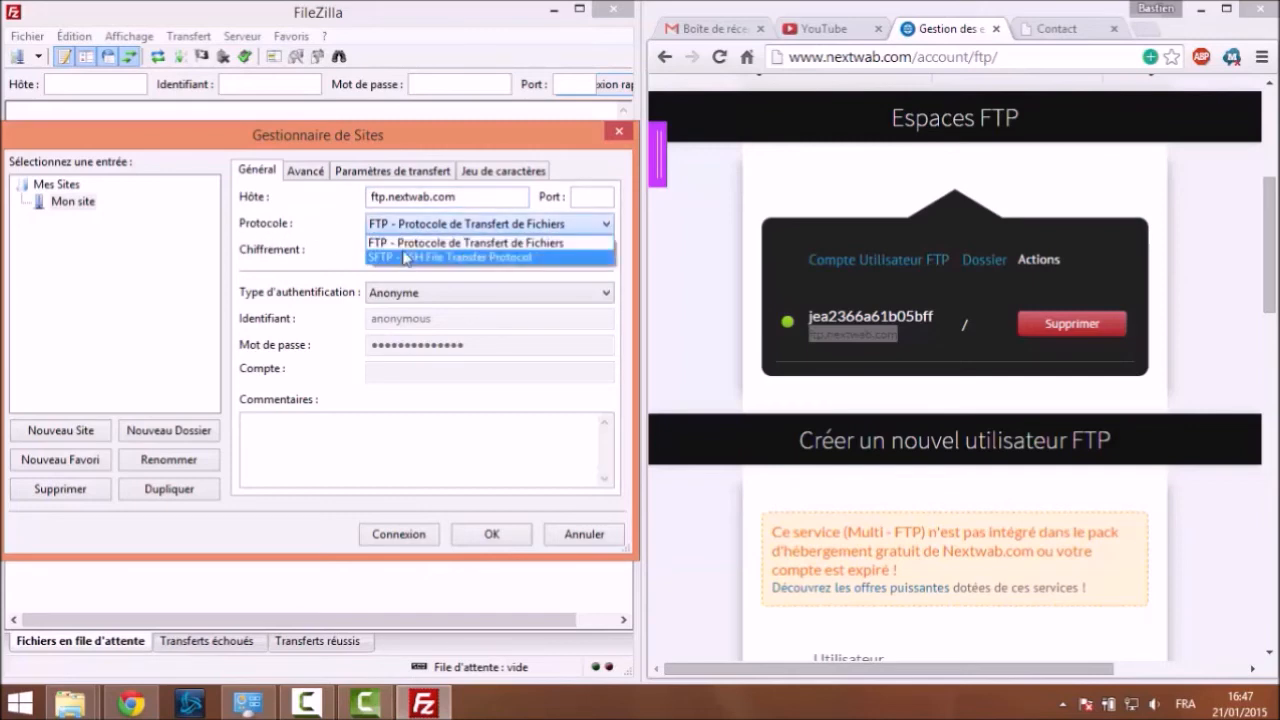
pyautogui.click(287, 278)
pyautogui.click(410, 292)
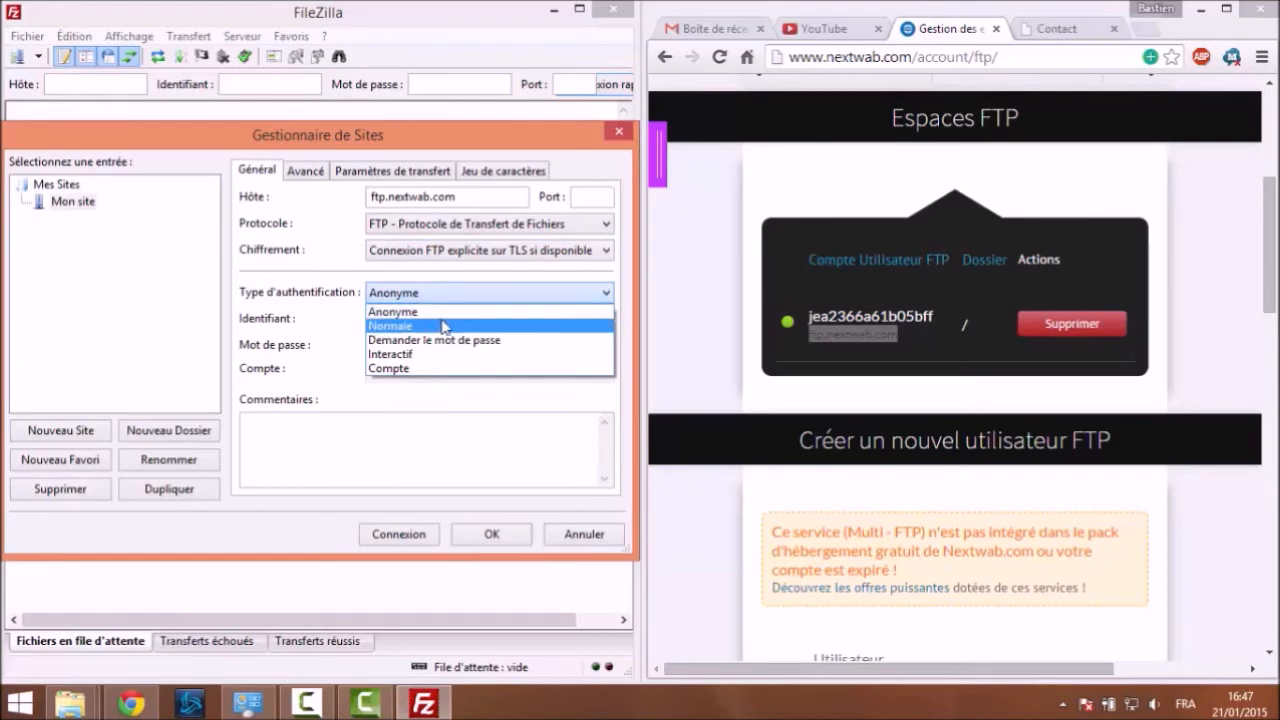
# Switch logon to Normal and enter the FTP account's username and password
pyautogui.click(442, 325)
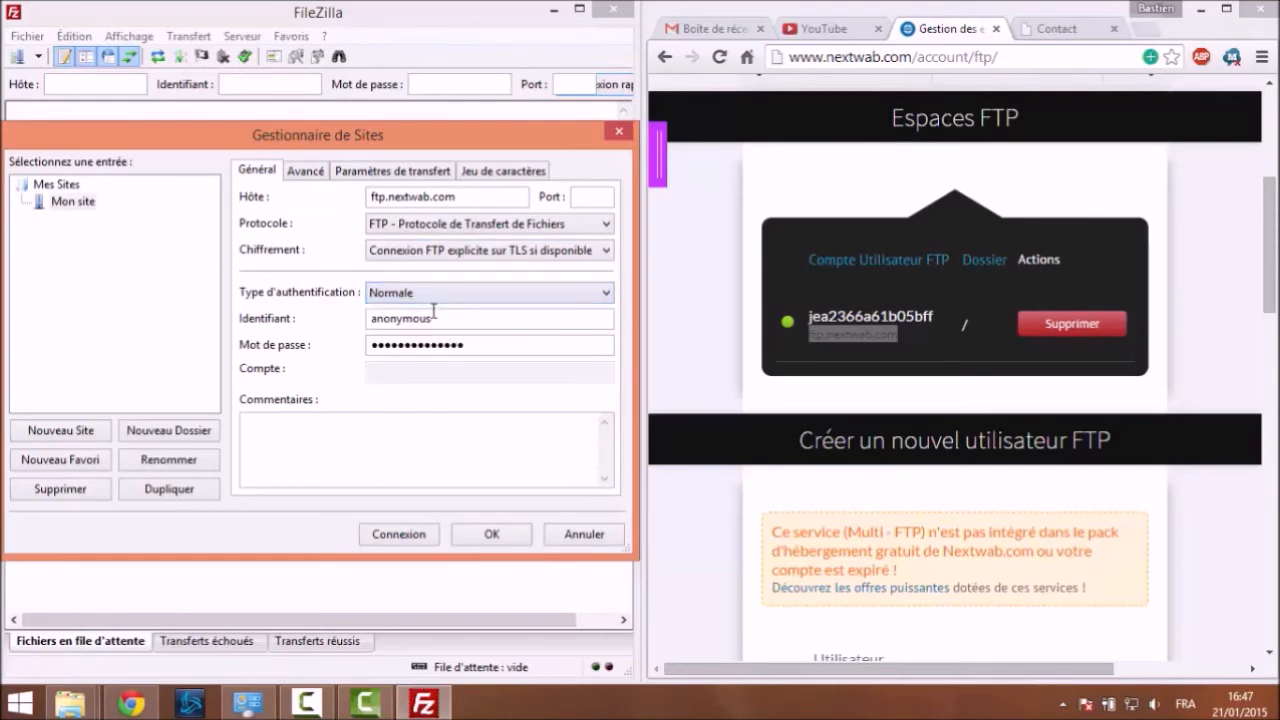
pyautogui.moveTo(810, 316); pyautogui.dragTo(934, 316)
pyautogui.hotkey('ctrl', 'c')
pyautogui.click(444, 328)
pyautogui.doubleClick(376, 312)
pyautogui.hotkey('ctrl', 'v')
pyautogui.moveTo(494, 347); pyautogui.dragTo(336, 326)
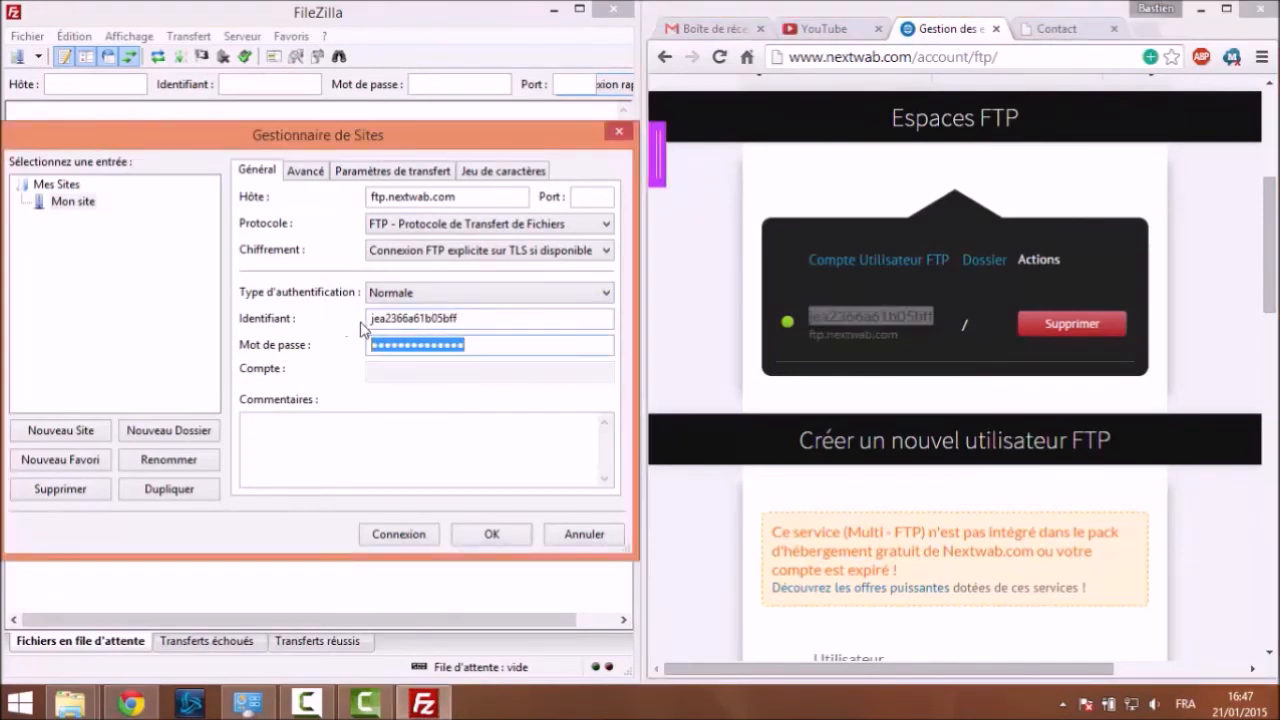
pyautogui.write('•••••••')
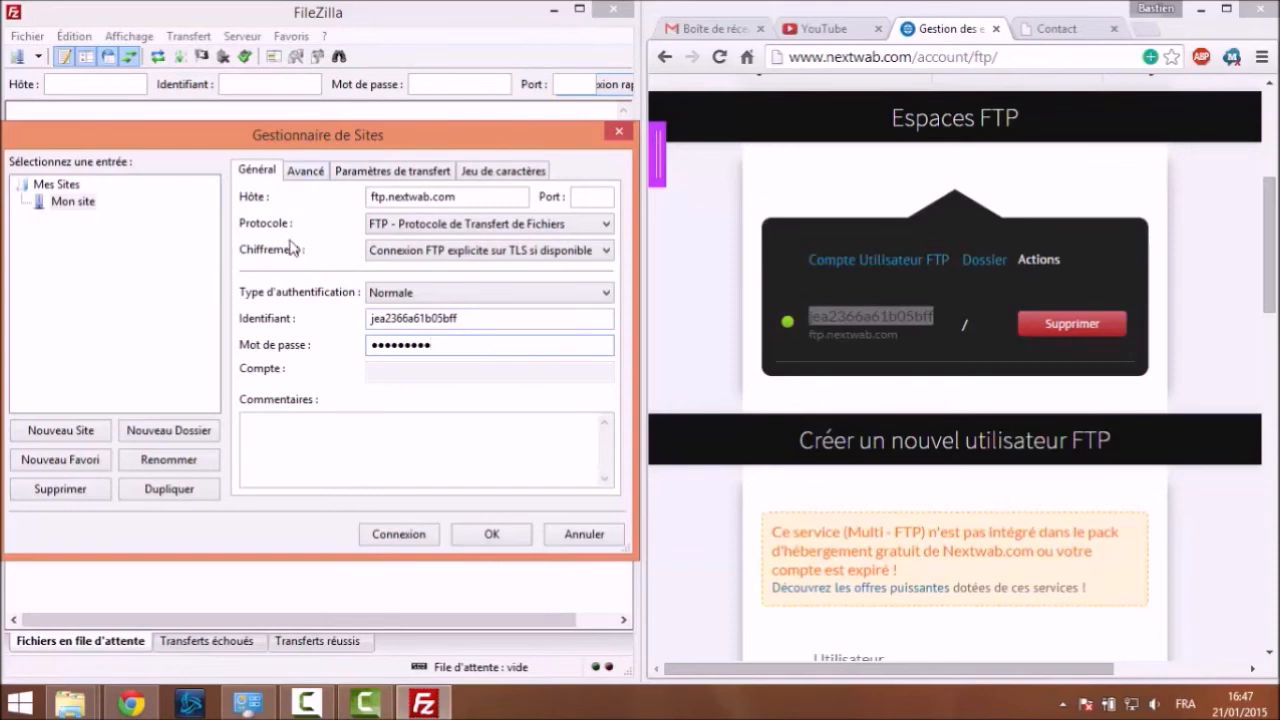
# Review the Advanced, Transfer and Charset settings, then save Mon site with OK
pyautogui.click(308, 179)
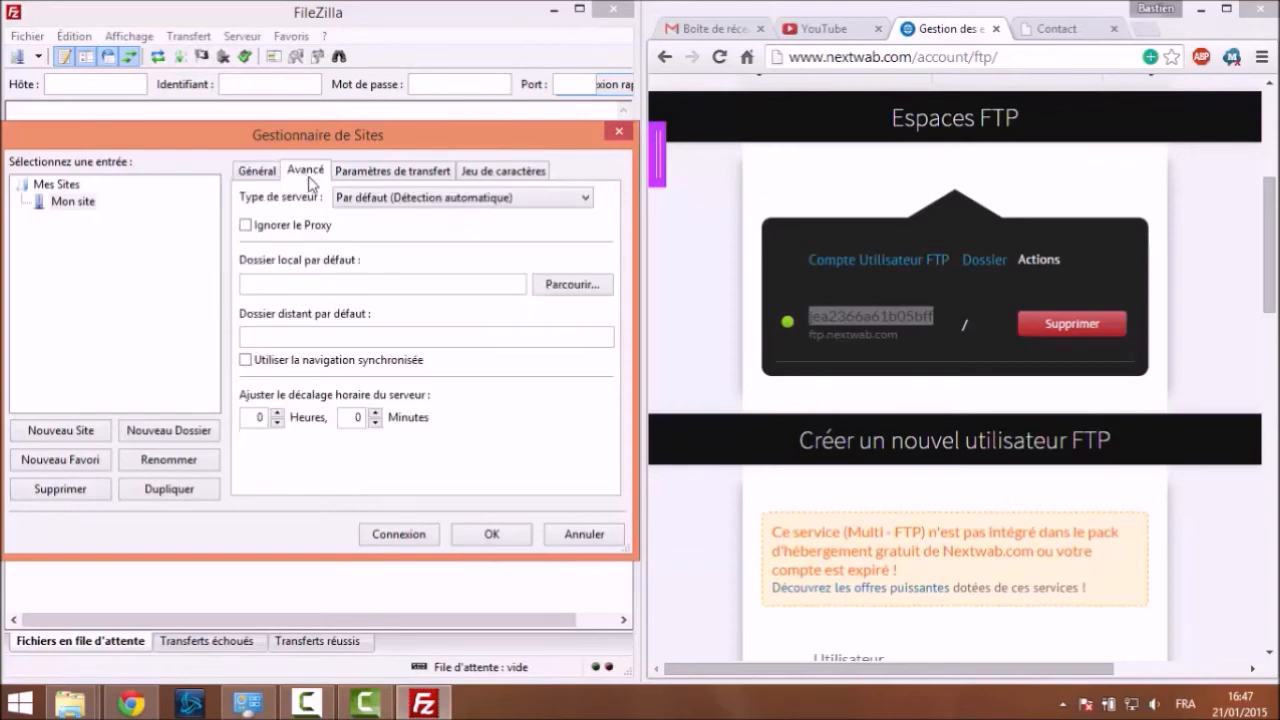
pyautogui.click(360, 180)
pyautogui.click(505, 178)
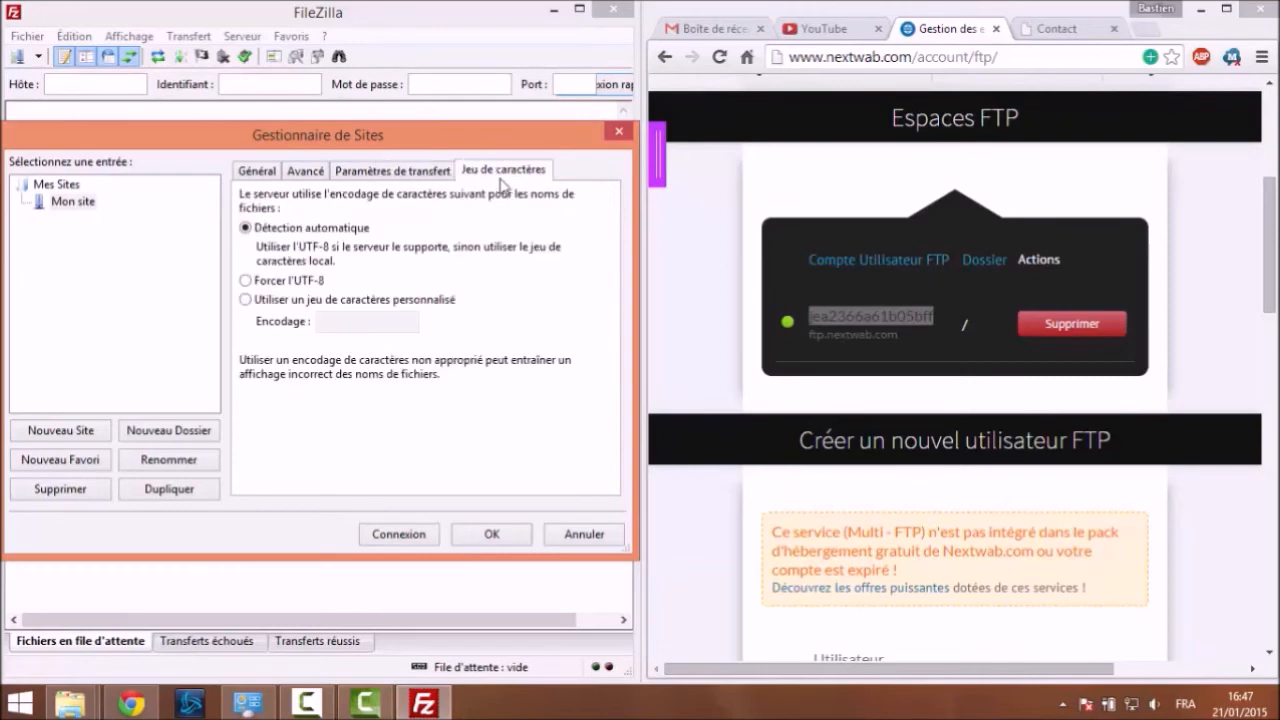
pyautogui.click(317, 177)
pyautogui.click(266, 176)
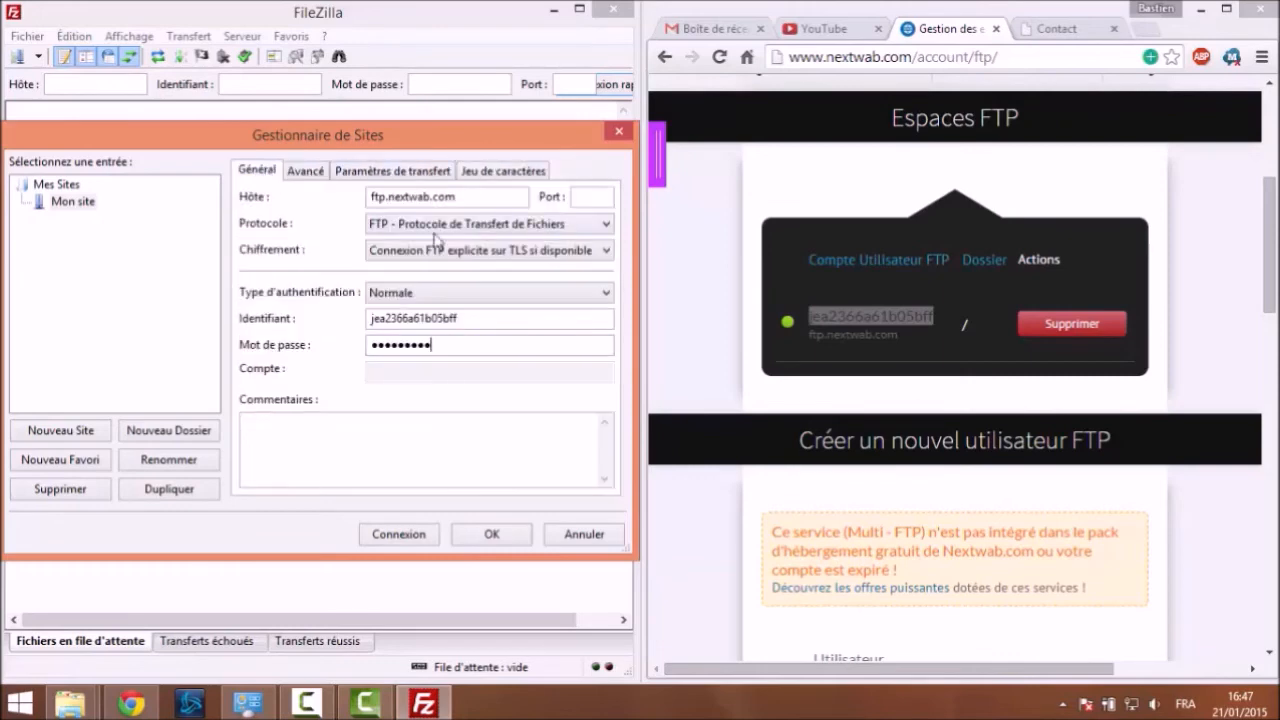
pyautogui.click(466, 535)
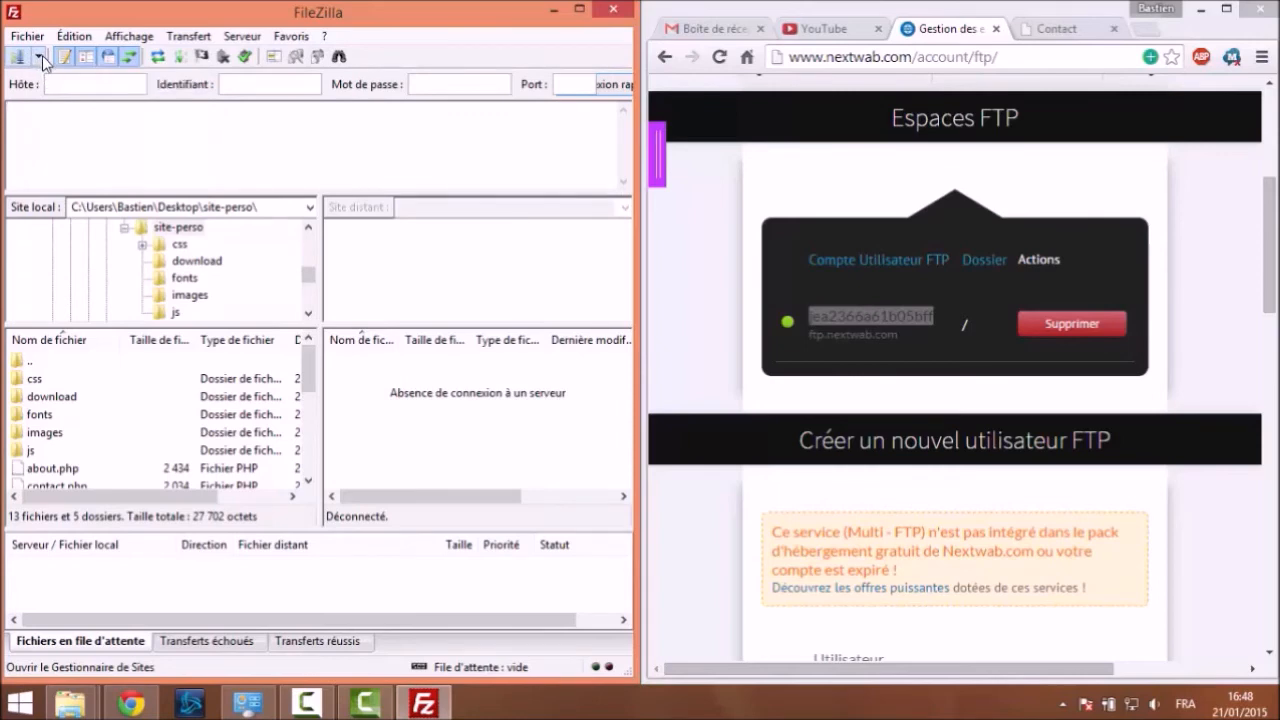
# Connect to Mon site and browse into the remote websites/site-perso folder
pyautogui.click(39, 58)
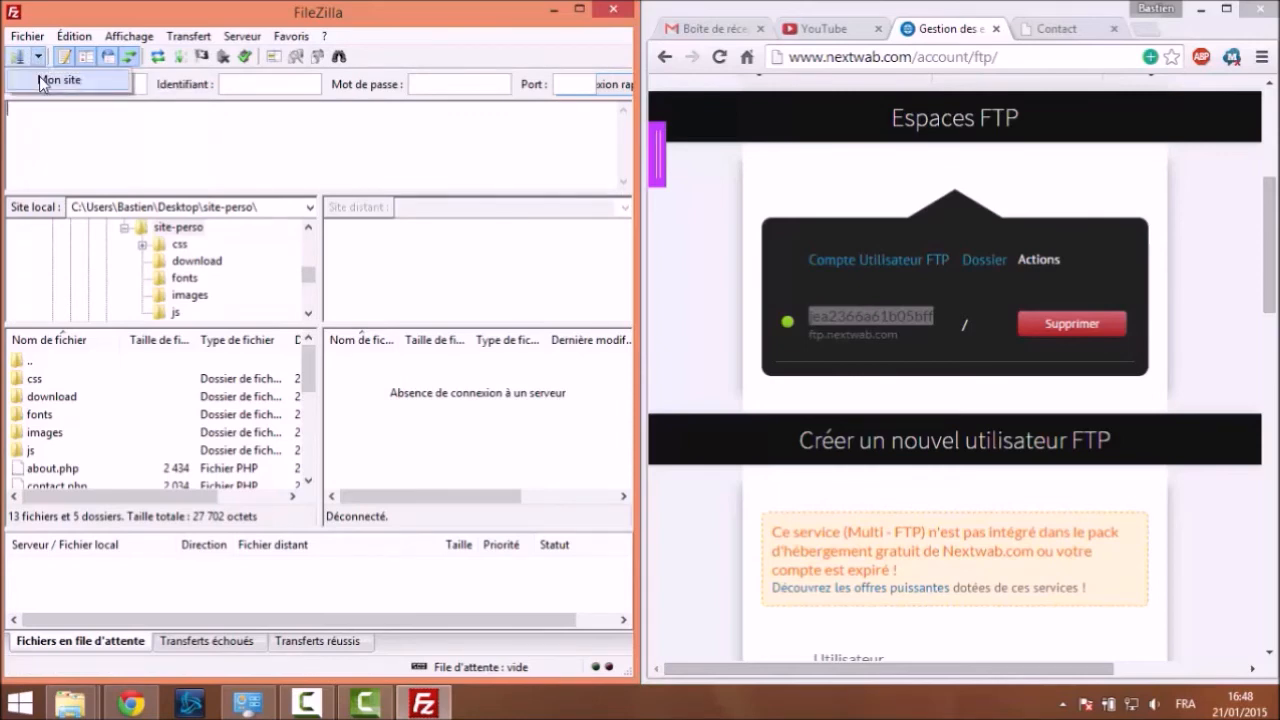
pyautogui.click(40, 79)
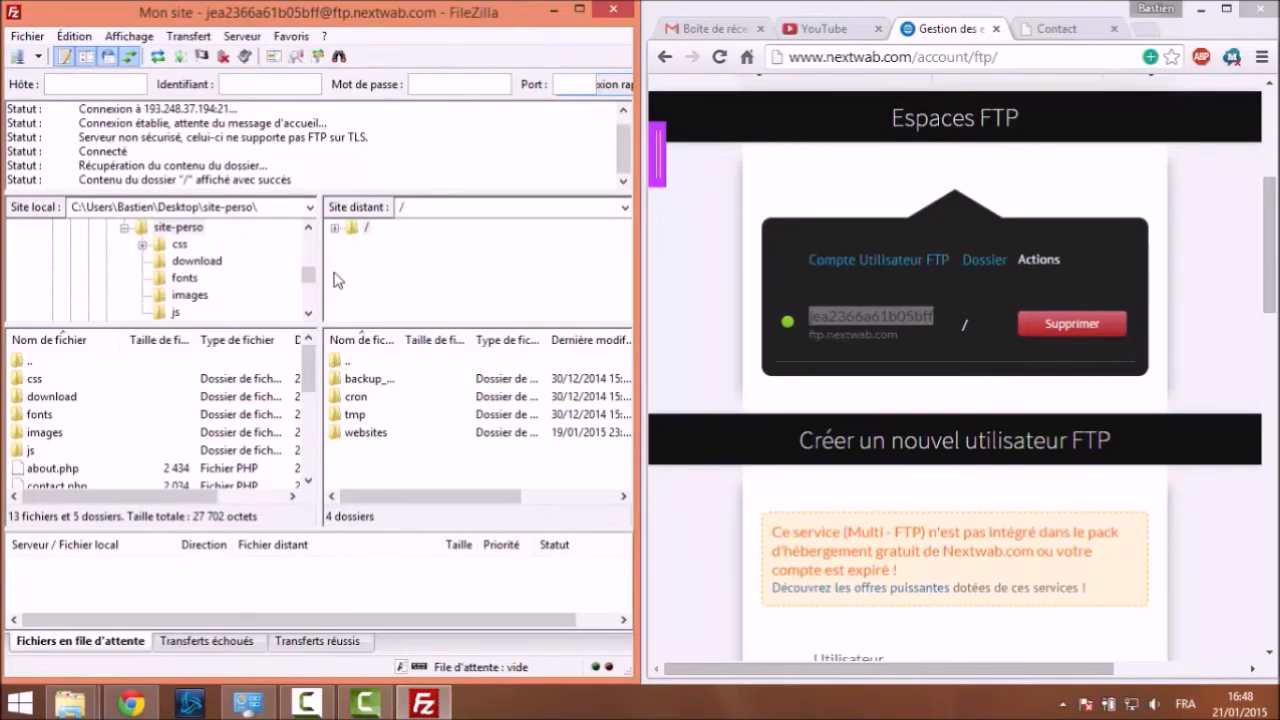
pyautogui.doubleClick(366, 433)
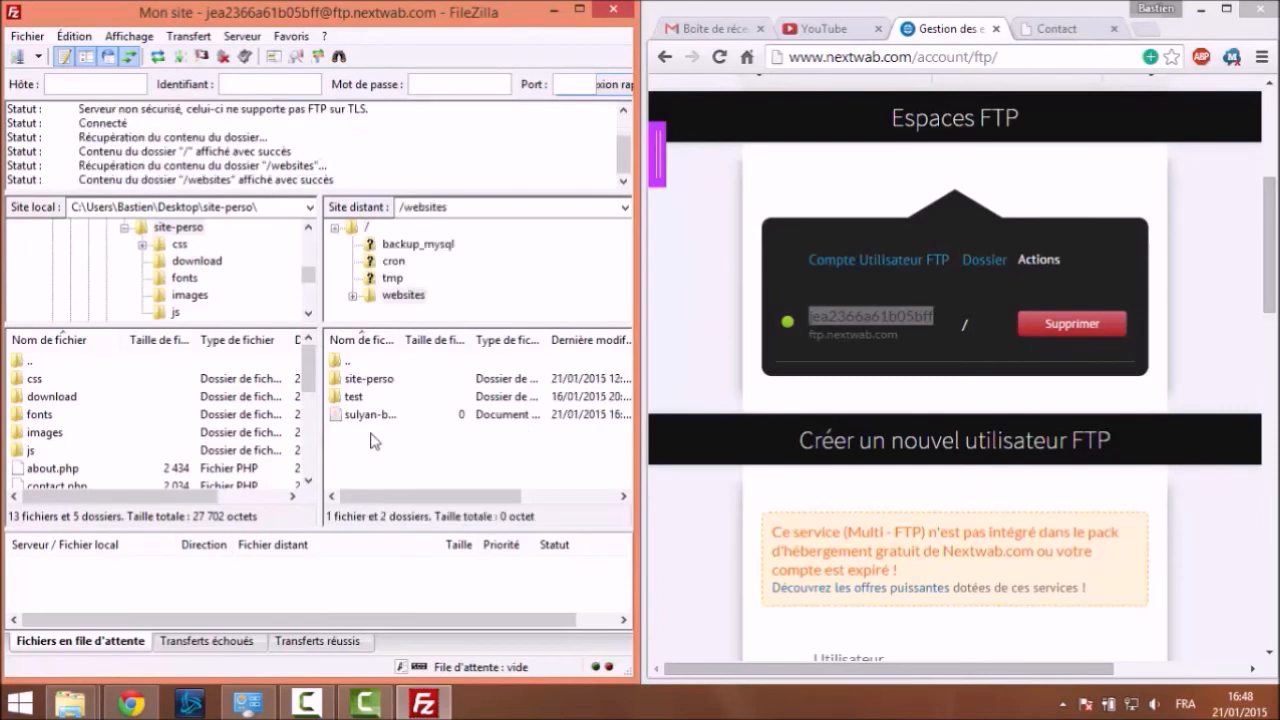
pyautogui.doubleClick(370, 379)
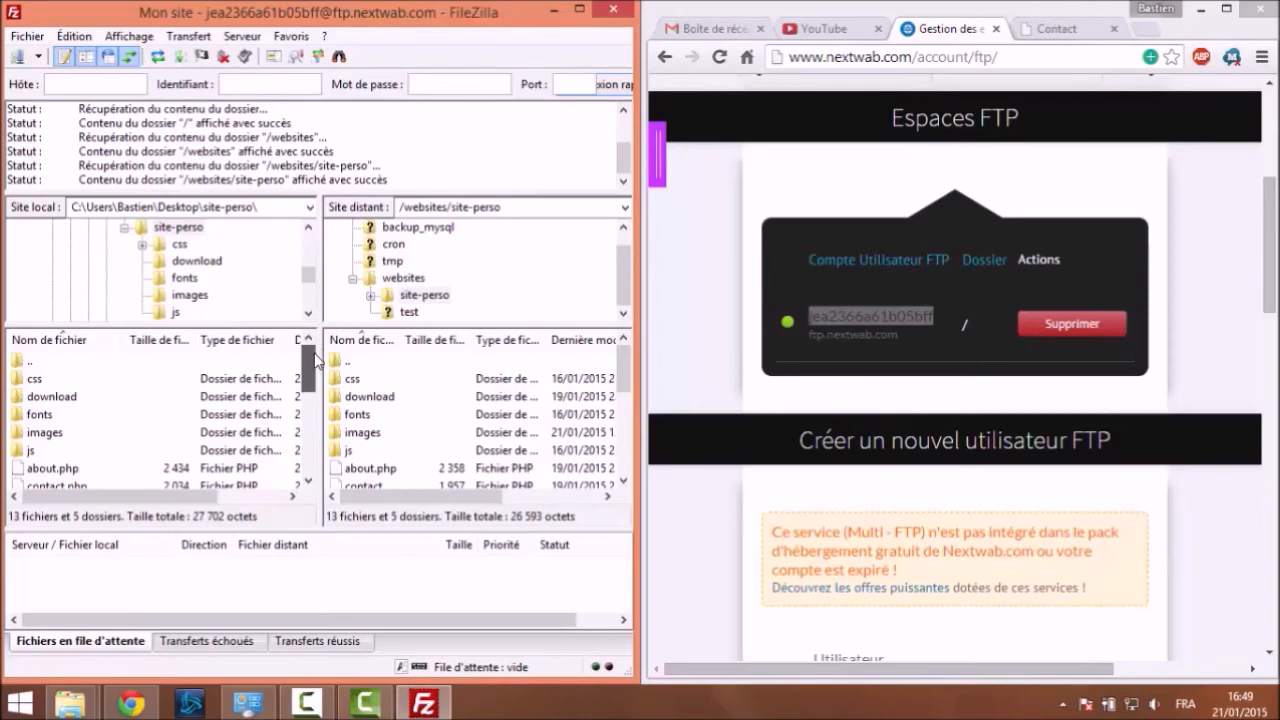
pyautogui.moveTo(316, 355); pyautogui.dragTo(316, 437)
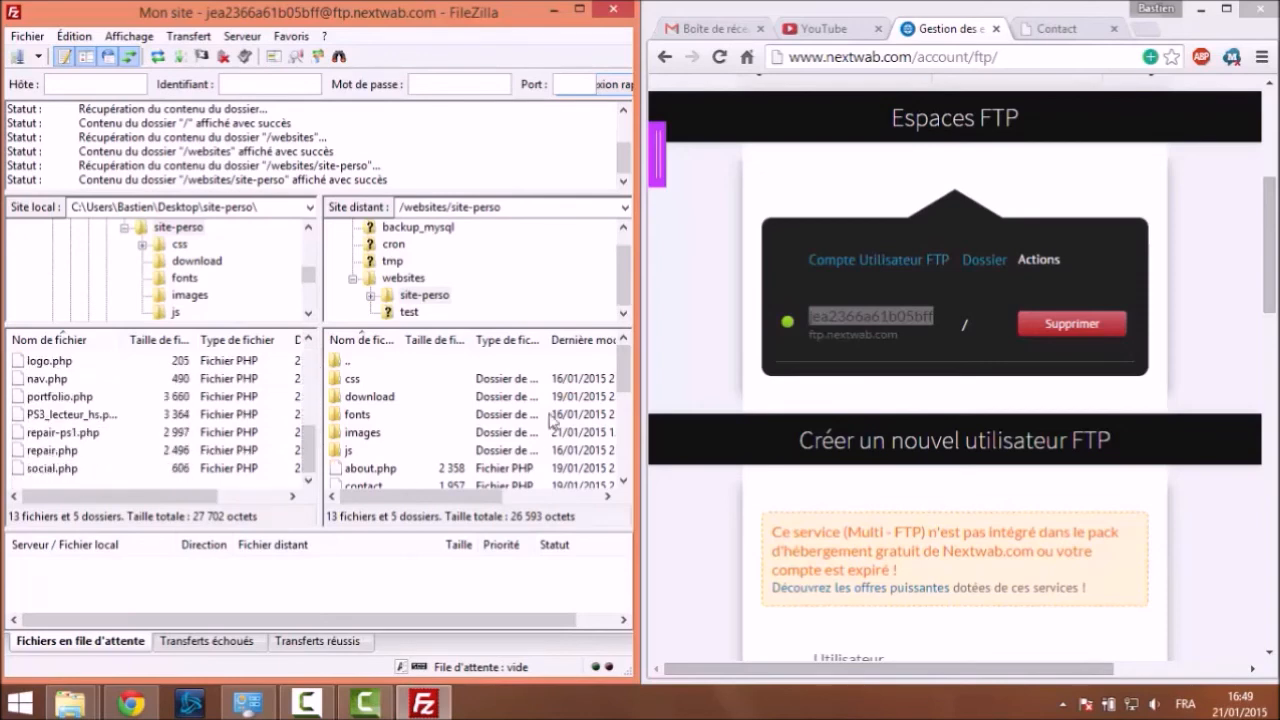
pyautogui.moveTo(623, 366); pyautogui.dragTo(623, 452)
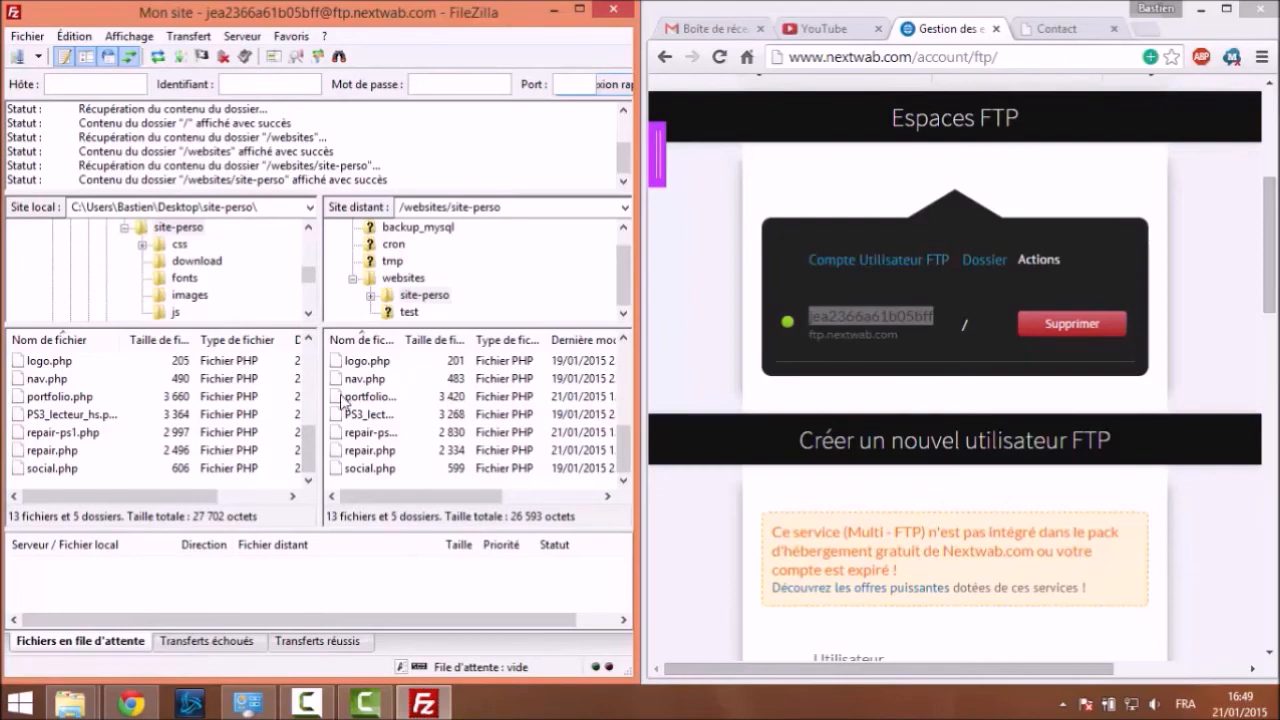
pyautogui.moveTo(315, 447); pyautogui.dragTo(314, 368)
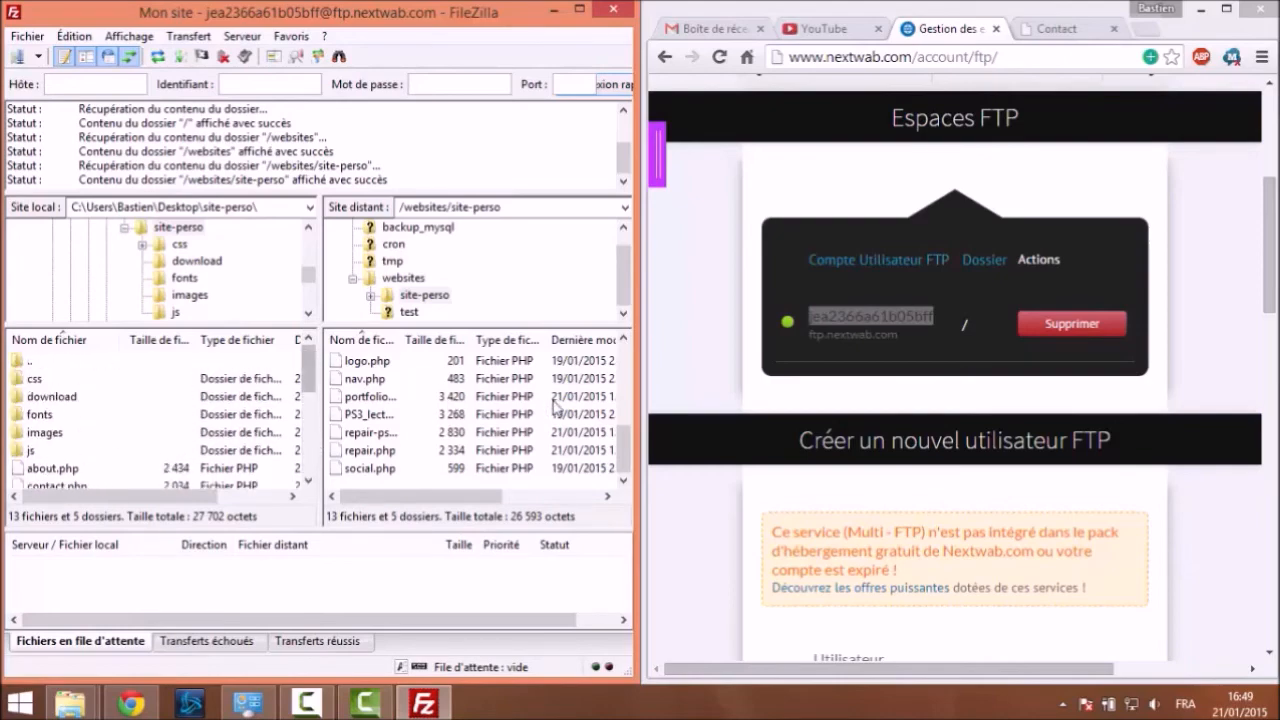
pyautogui.moveTo(612, 432); pyautogui.dragTo(621, 345)
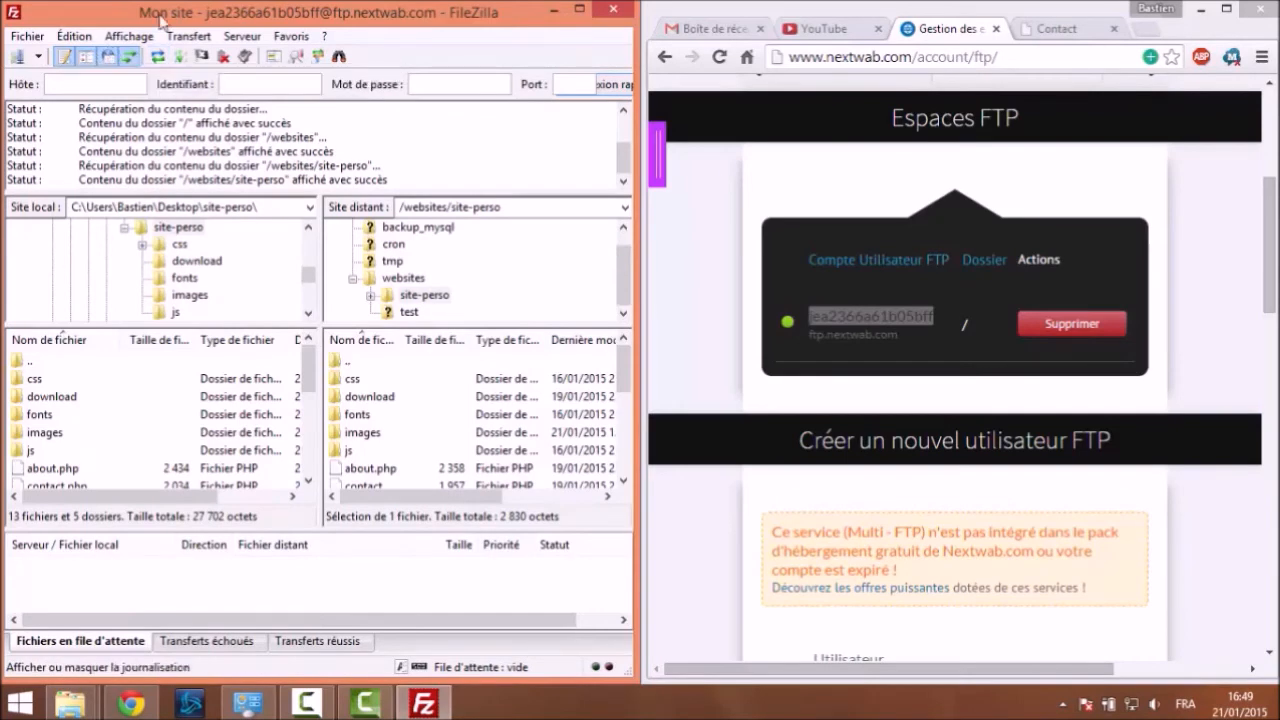
# Enable synchronized browsing, entering css and returning to site-perso on both sides
pyautogui.click(319, 58)
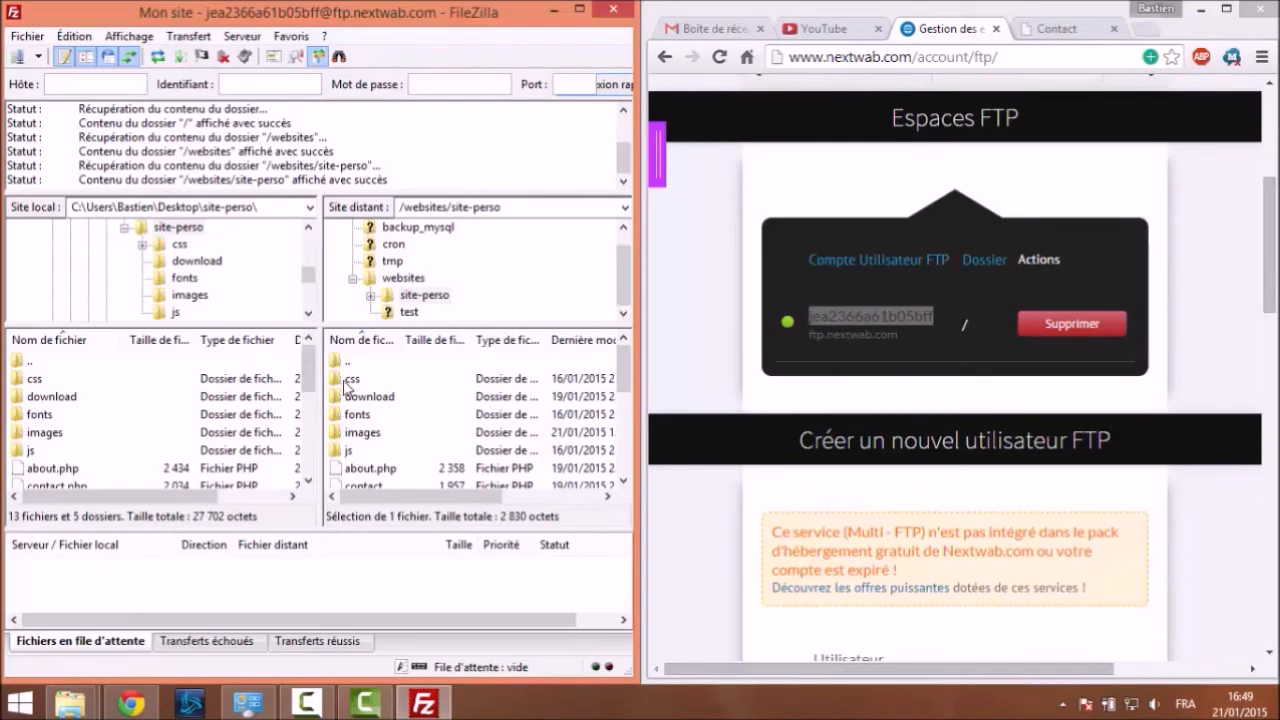
pyautogui.doubleClick(352, 383)
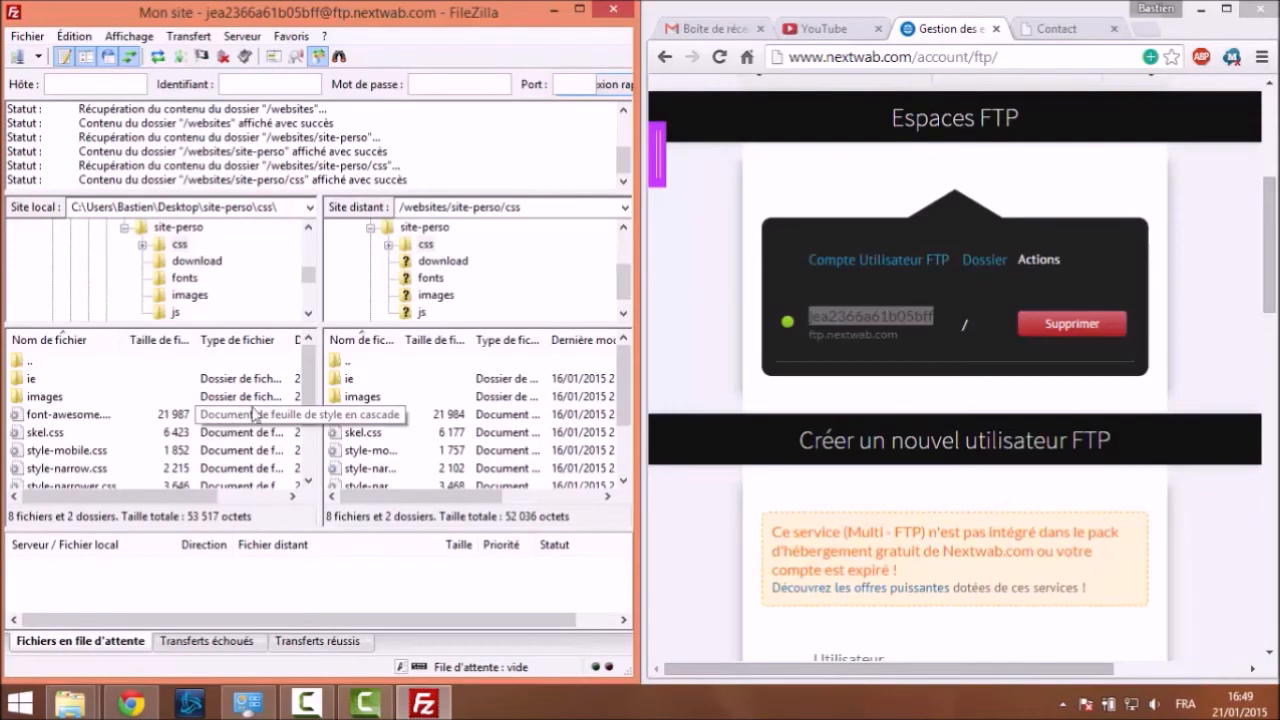
pyautogui.doubleClick(360, 362)
pyautogui.scroll(-4, 400, 412)
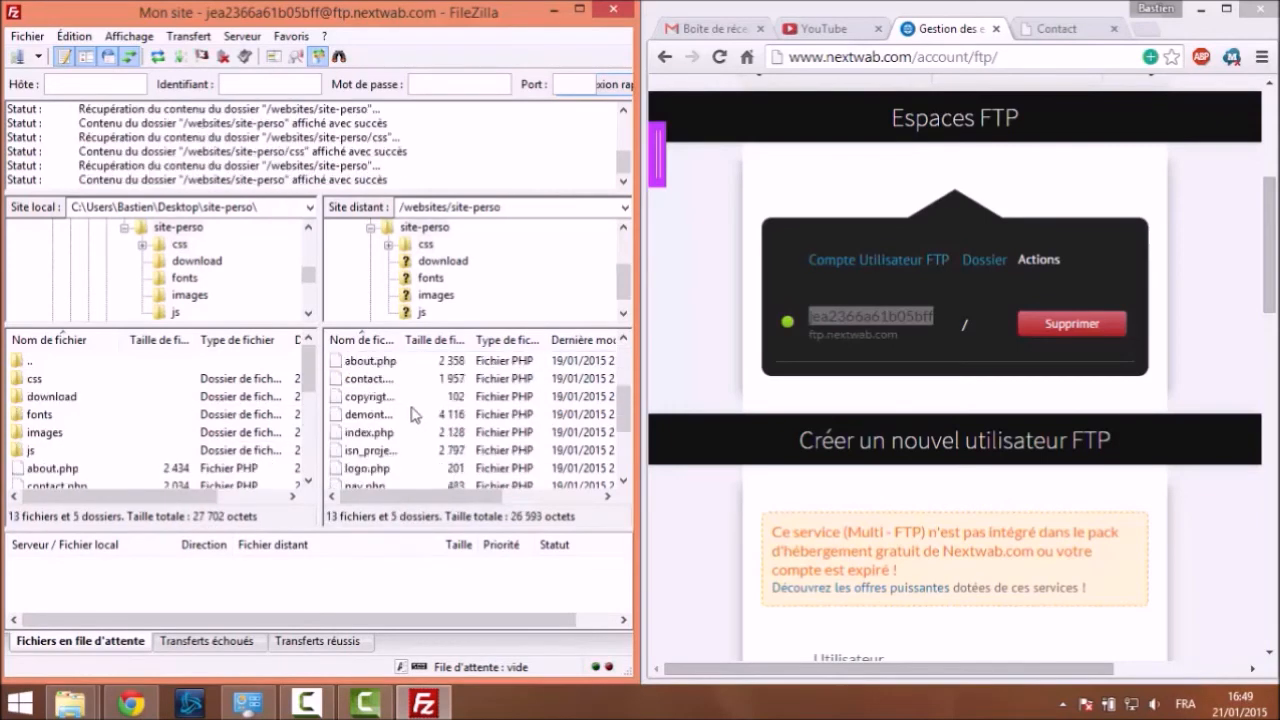
pyautogui.scroll(4, 405, 410)
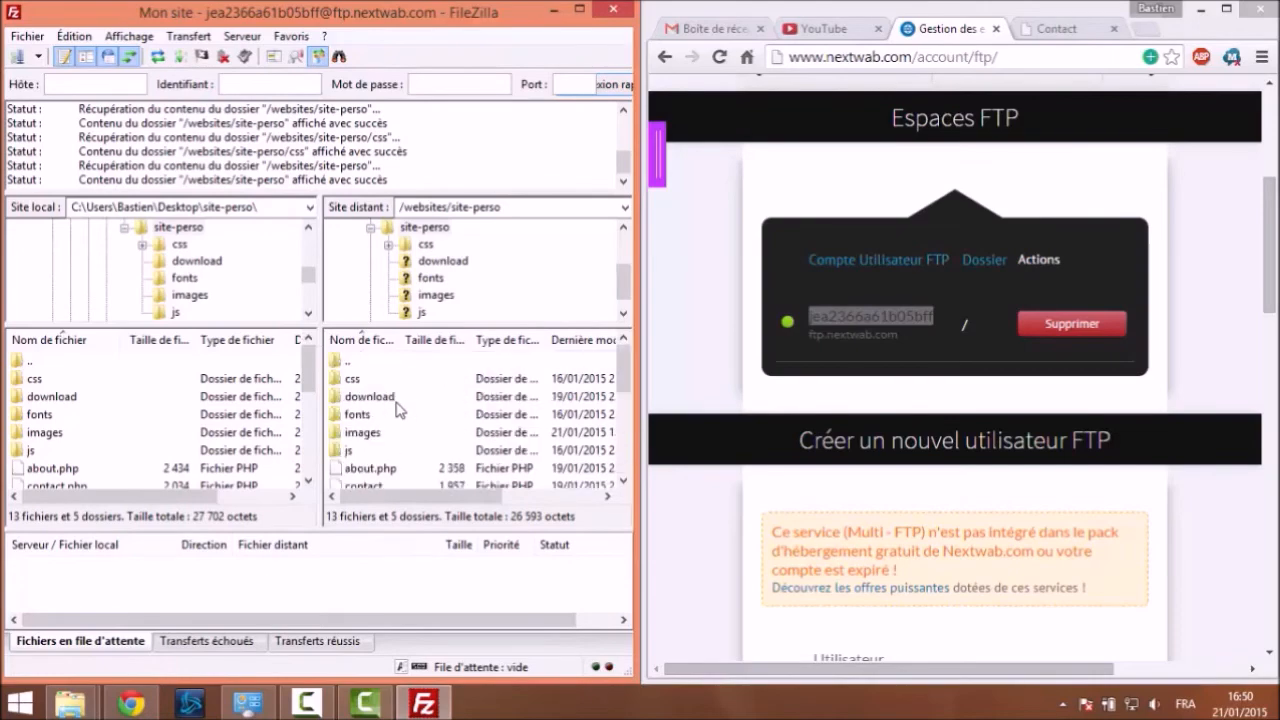
# Open images on both sides, look over its files, then go up to site-perso
pyautogui.doubleClick(366, 434)
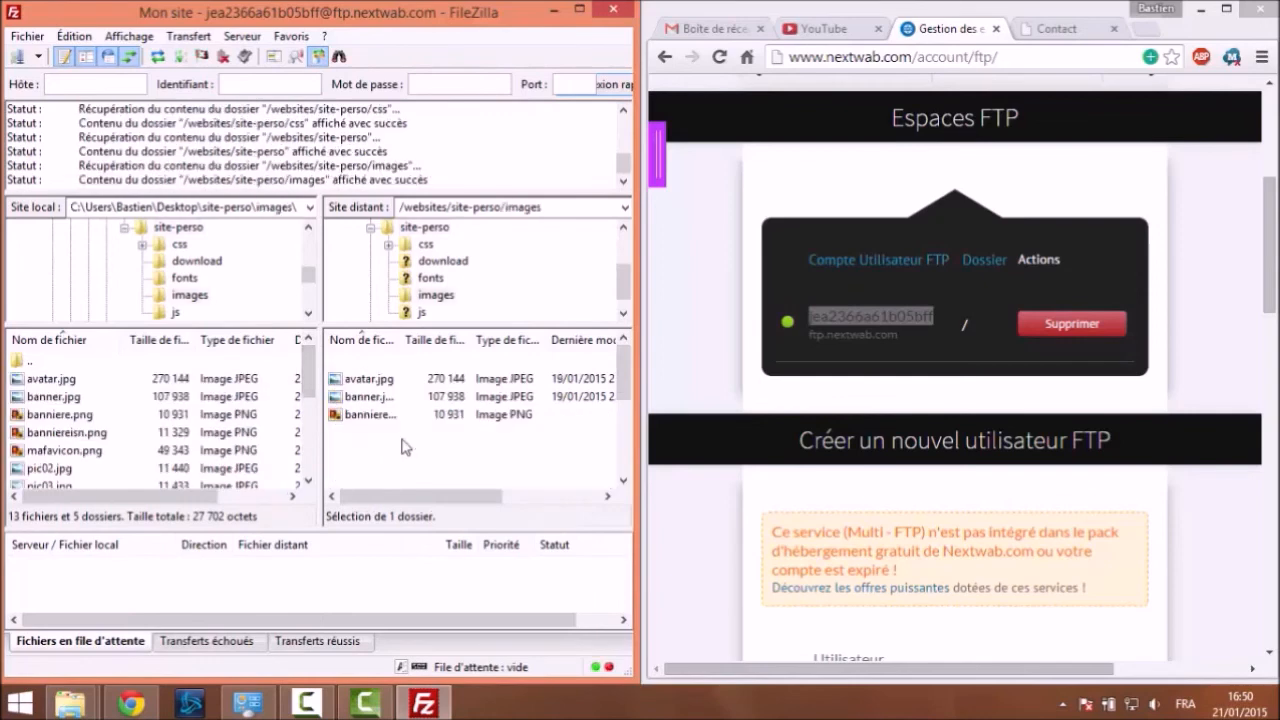
pyautogui.scroll(-3, 252, 390)
pyautogui.moveTo(312, 376); pyautogui.dragTo(336, 468)
pyautogui.click(76, 470)
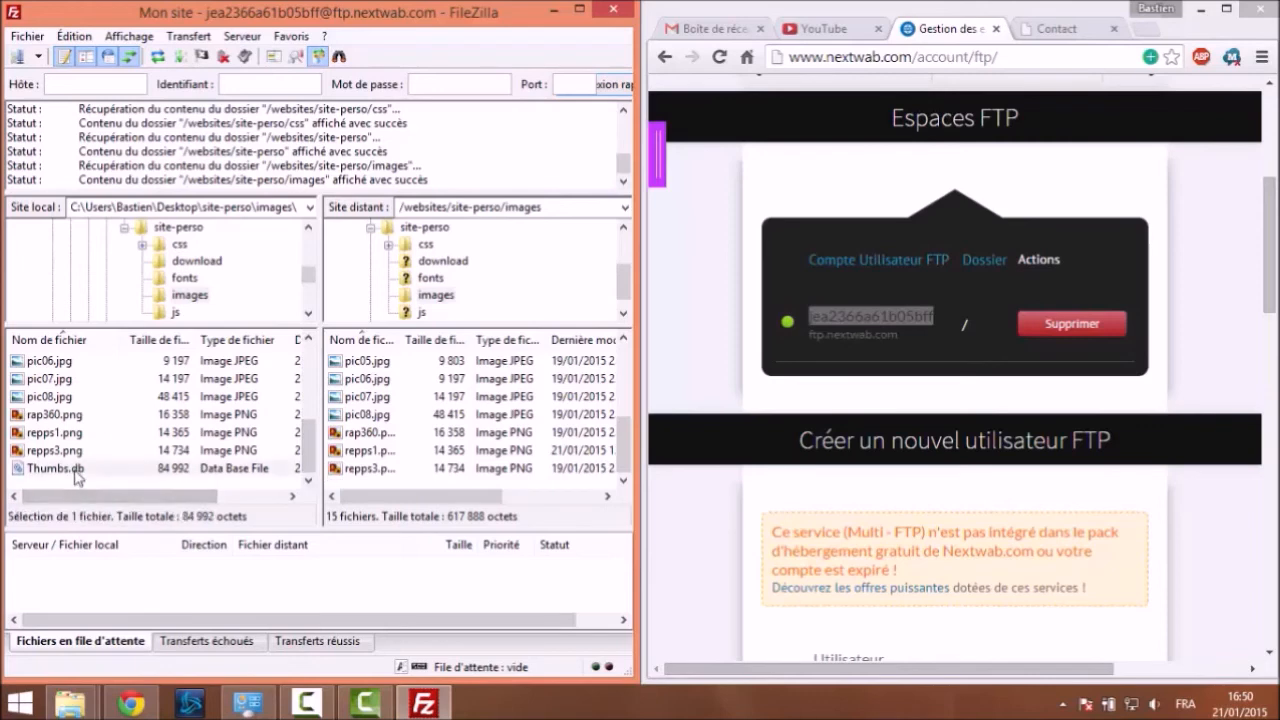
pyautogui.moveTo(311, 453); pyautogui.dragTo(313, 447)
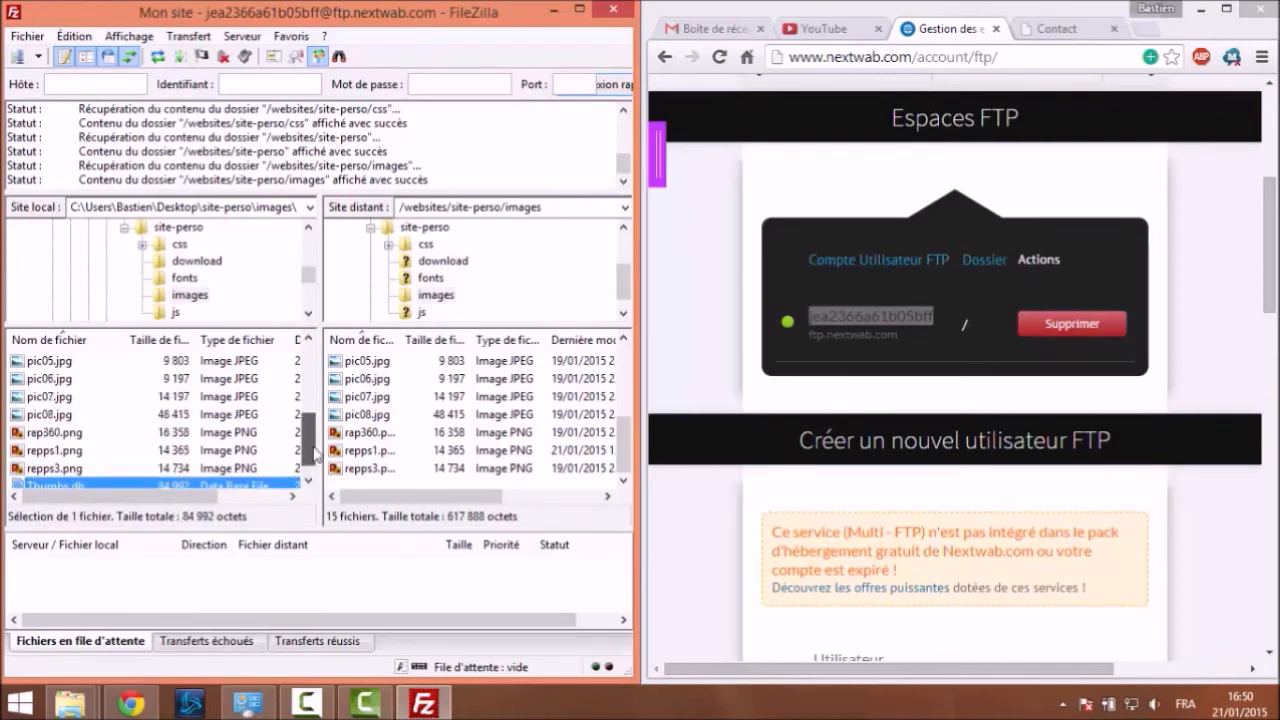
pyautogui.moveTo(624, 446)
pyautogui.mouseDown()
pyautogui.moveTo(622, 373)
pyautogui.moveTo(622, 470)
pyautogui.mouseUp()
pyautogui.moveTo(313, 435); pyautogui.dragTo(304, 347)
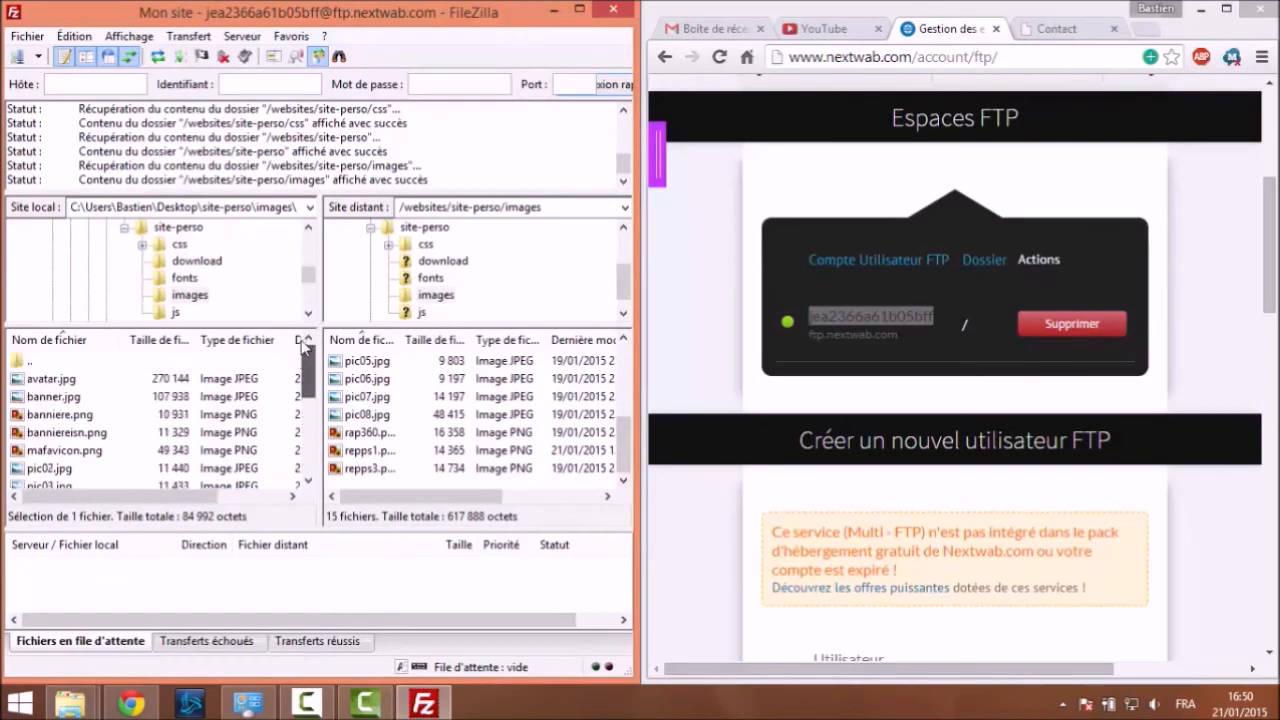
pyautogui.scroll(3, 560, 412)
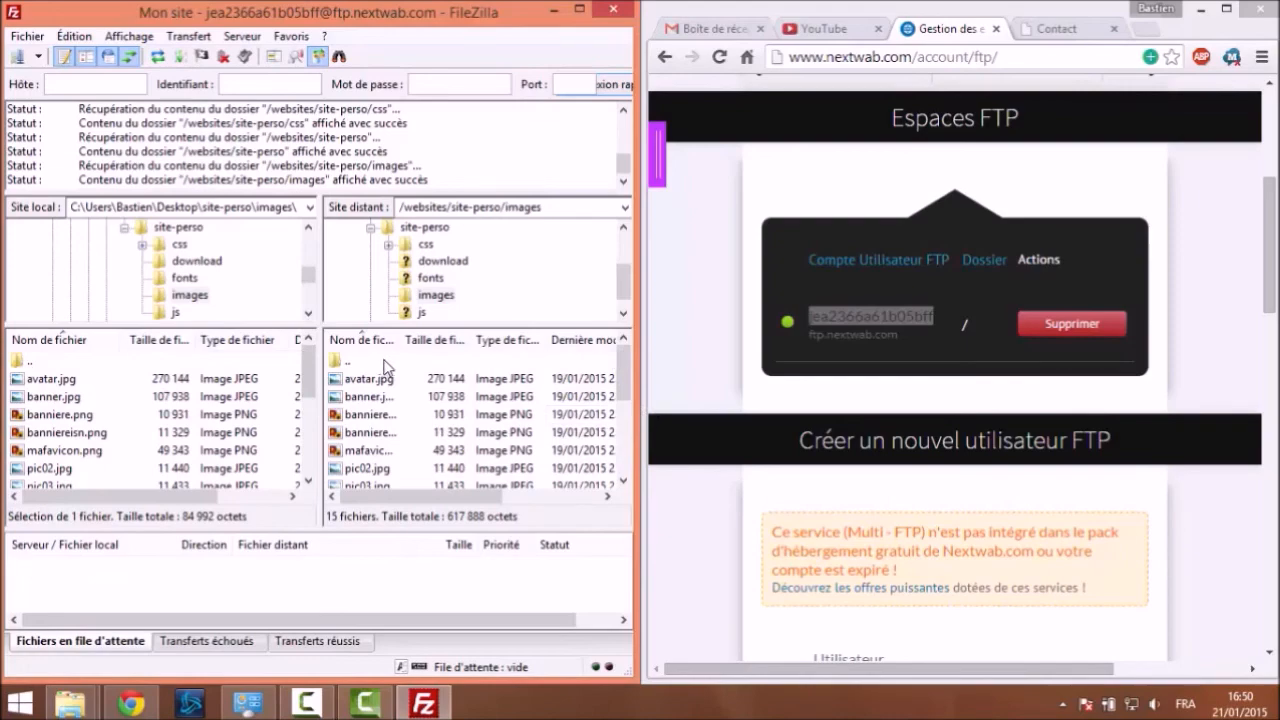
pyautogui.click(384, 360)
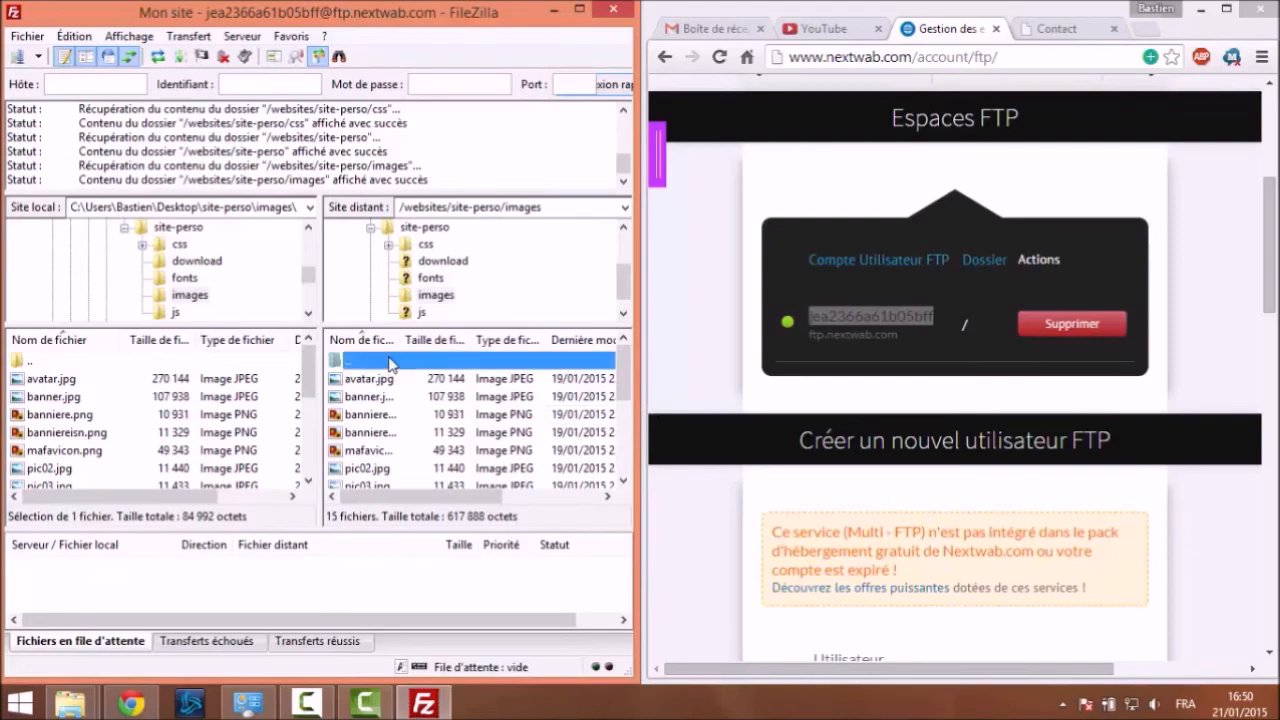
pyautogui.doubleClick(127, 361)
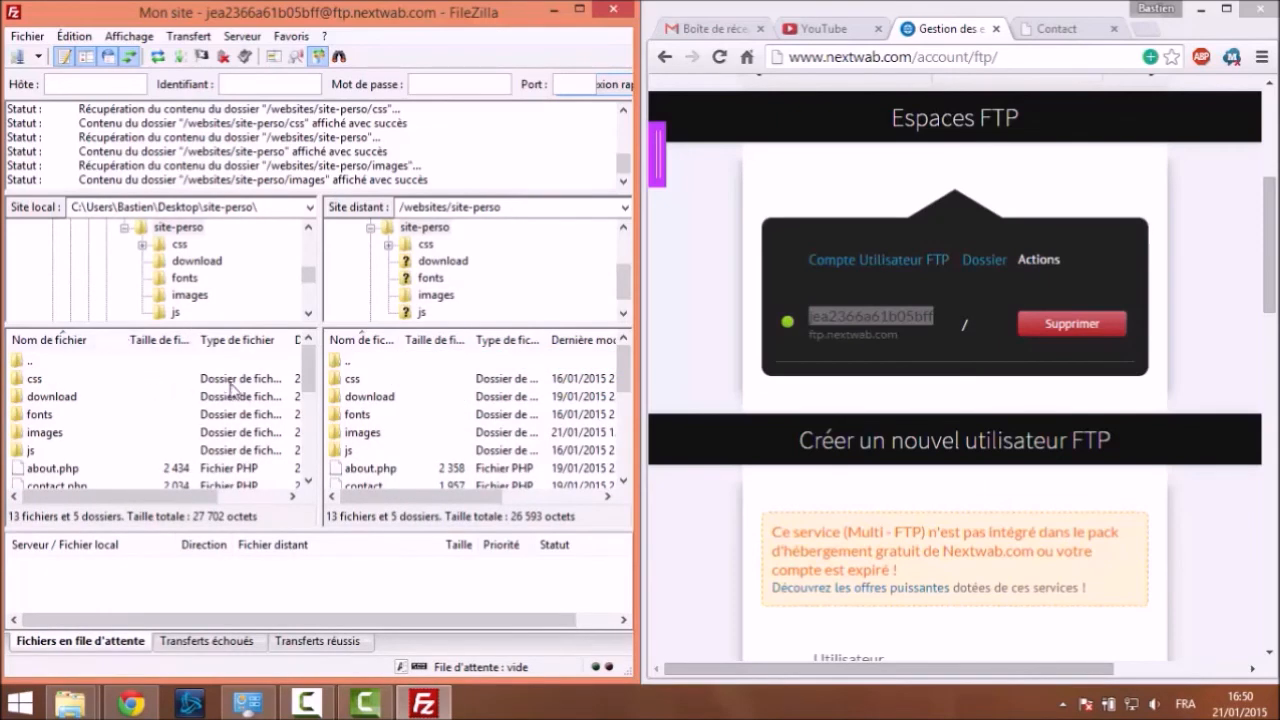
pyautogui.moveTo(311, 368); pyautogui.dragTo(306, 340)
# View the live Contact page in Chrome, then right-click the local contact.php in FileZilla
pyautogui.click(1046, 31)
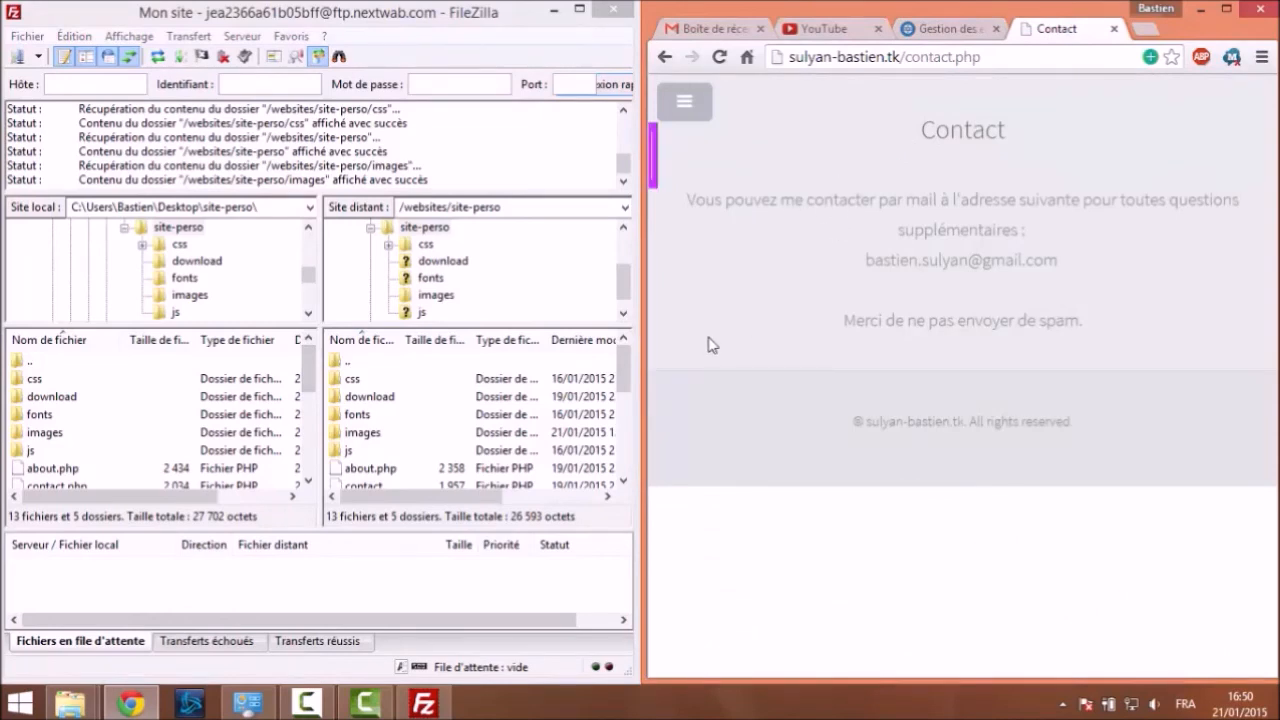
pyautogui.scroll(-1, 312, 370)
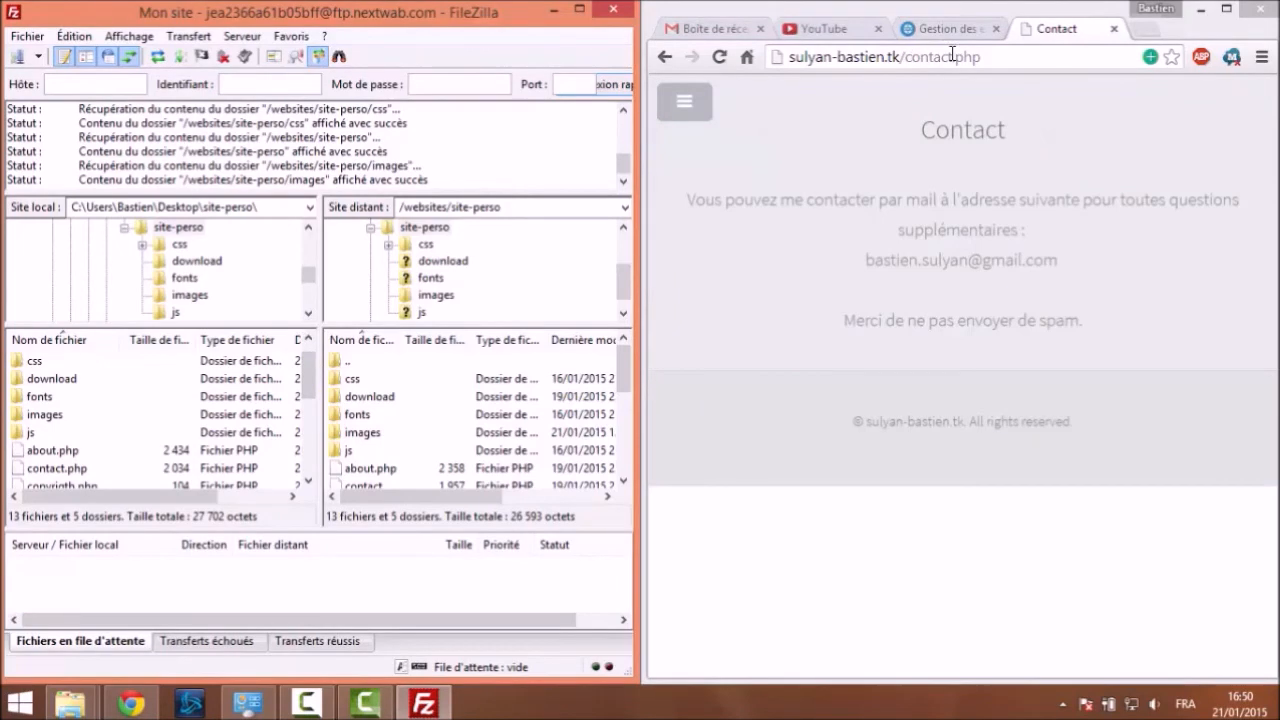
pyautogui.click(80, 469)
pyautogui.rightClick(80, 474)
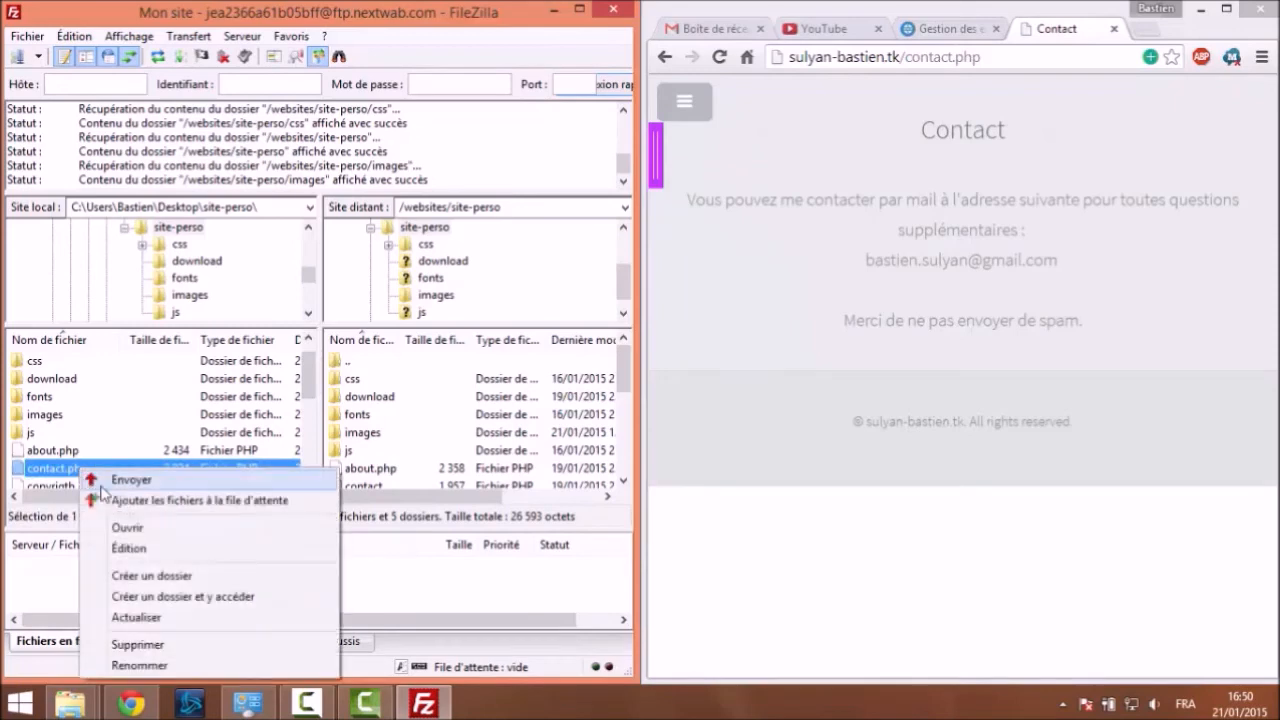
# Open contact.php in Notepad++ via Édition and move the editor window aside
pyautogui.click(146, 552)
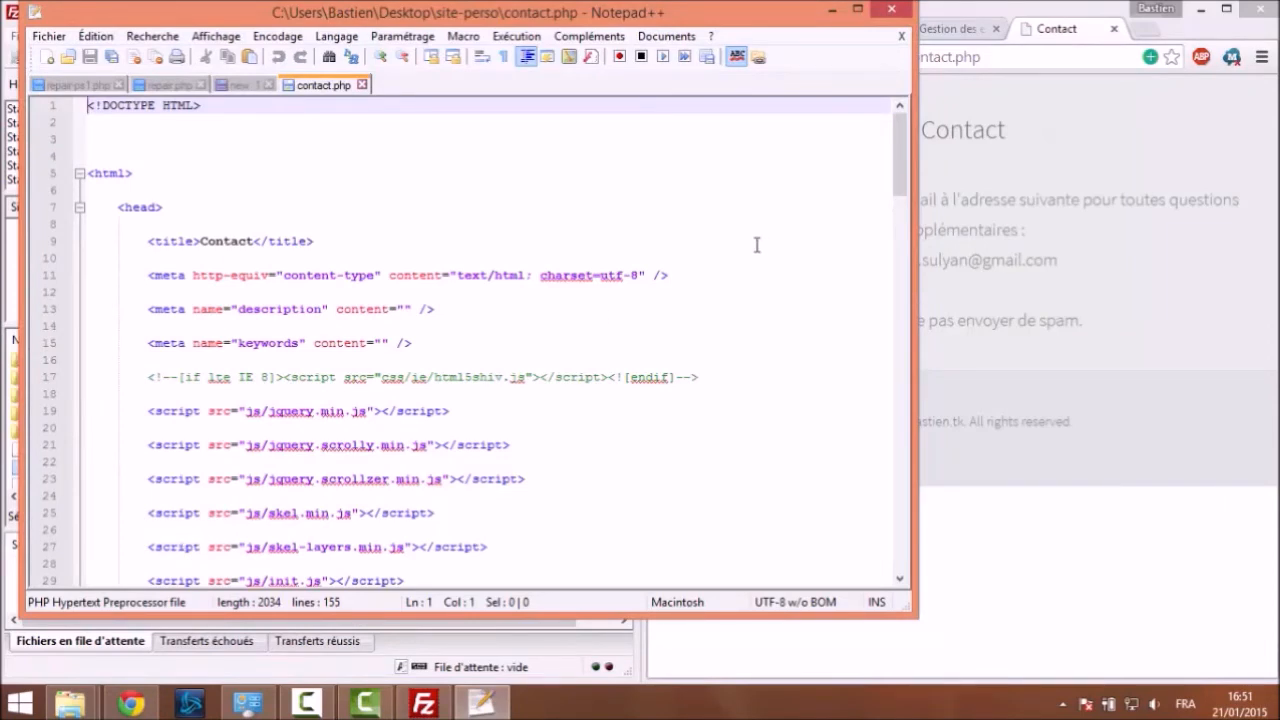
pyautogui.moveTo(763, 22); pyautogui.dragTo(893, 103)
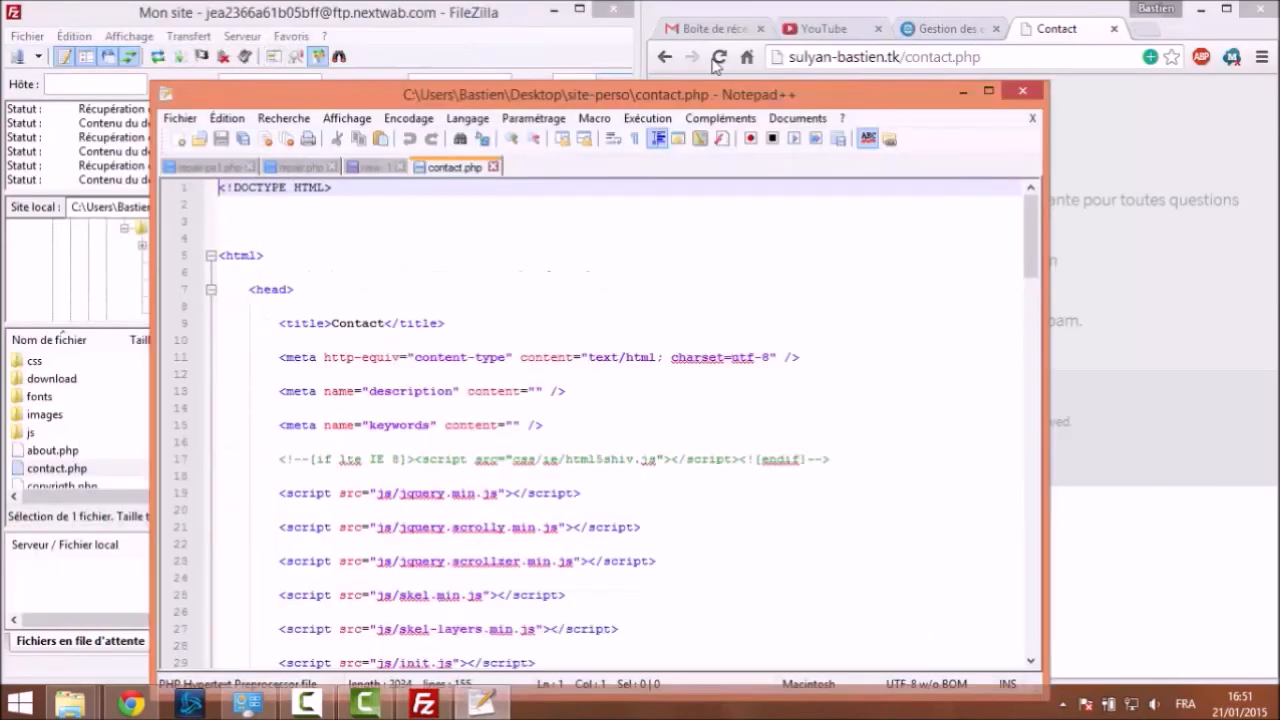
pyautogui.click(1022, 91)
pyautogui.click(28, 38)
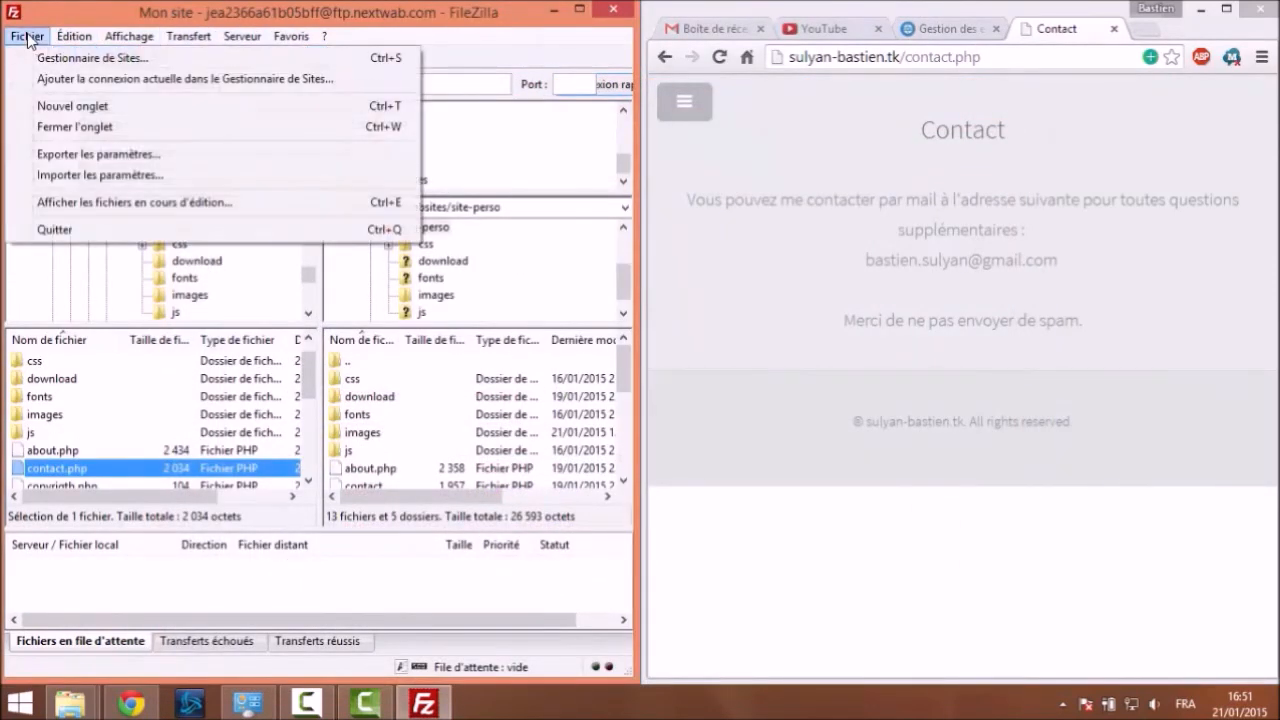
pyautogui.moveTo(70, 44)
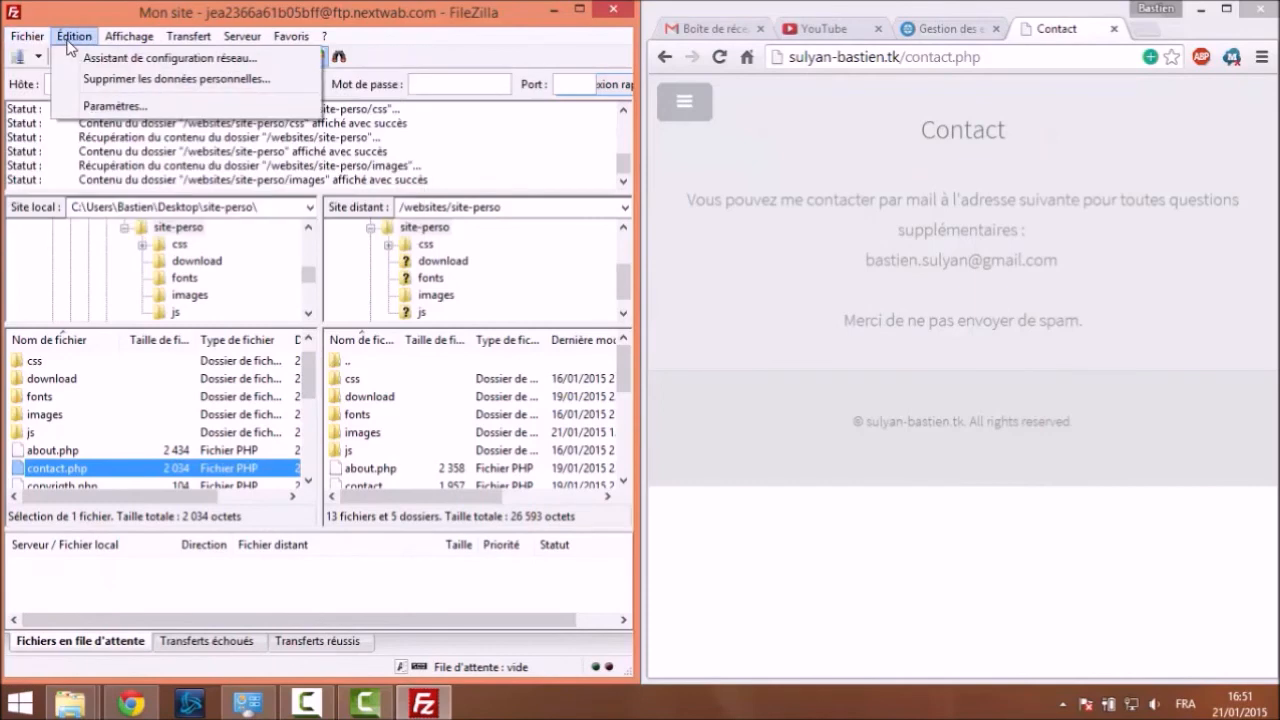
pyautogui.moveTo(226, 40)
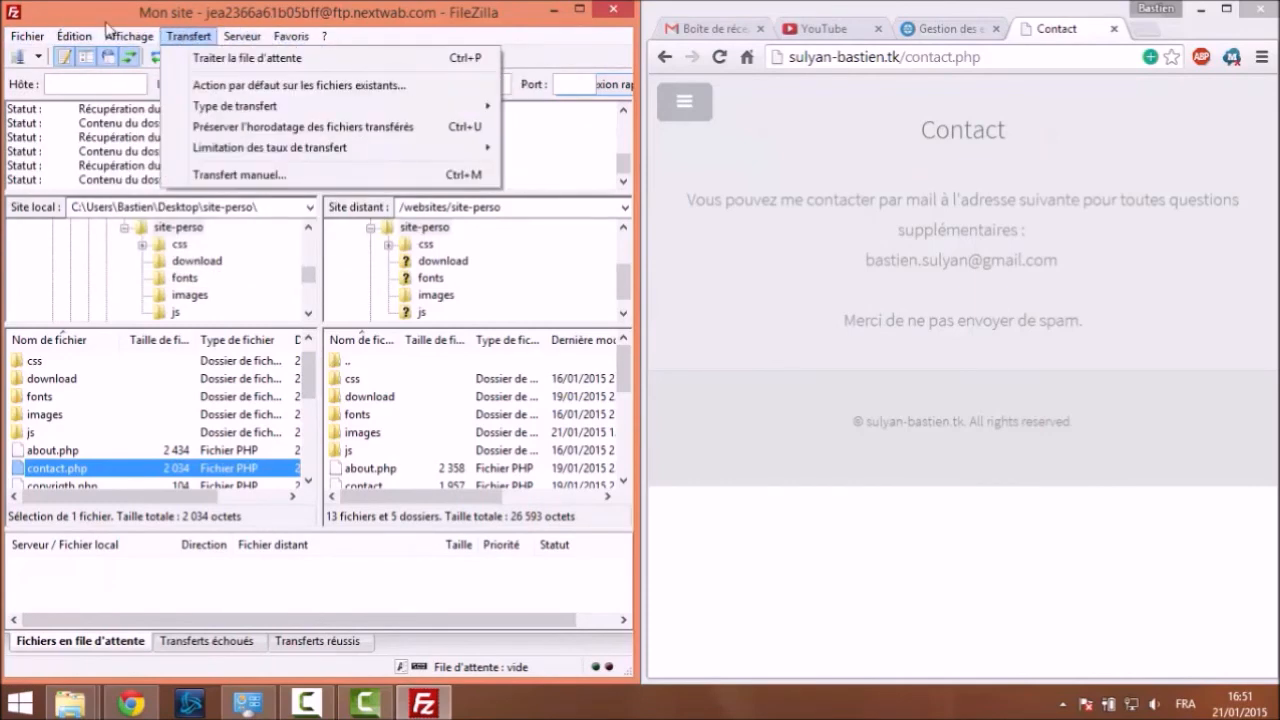
pyautogui.moveTo(118, 42)
pyautogui.moveTo(26, 40)
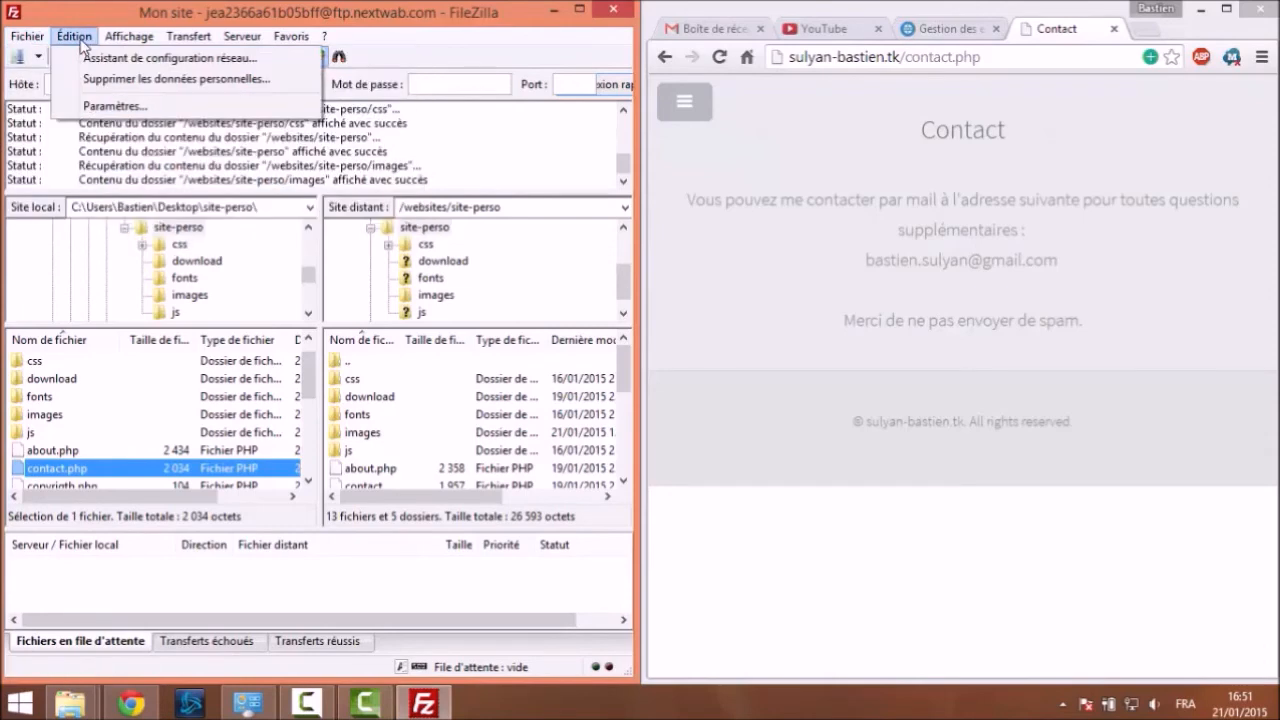
pyautogui.click(110, 106)
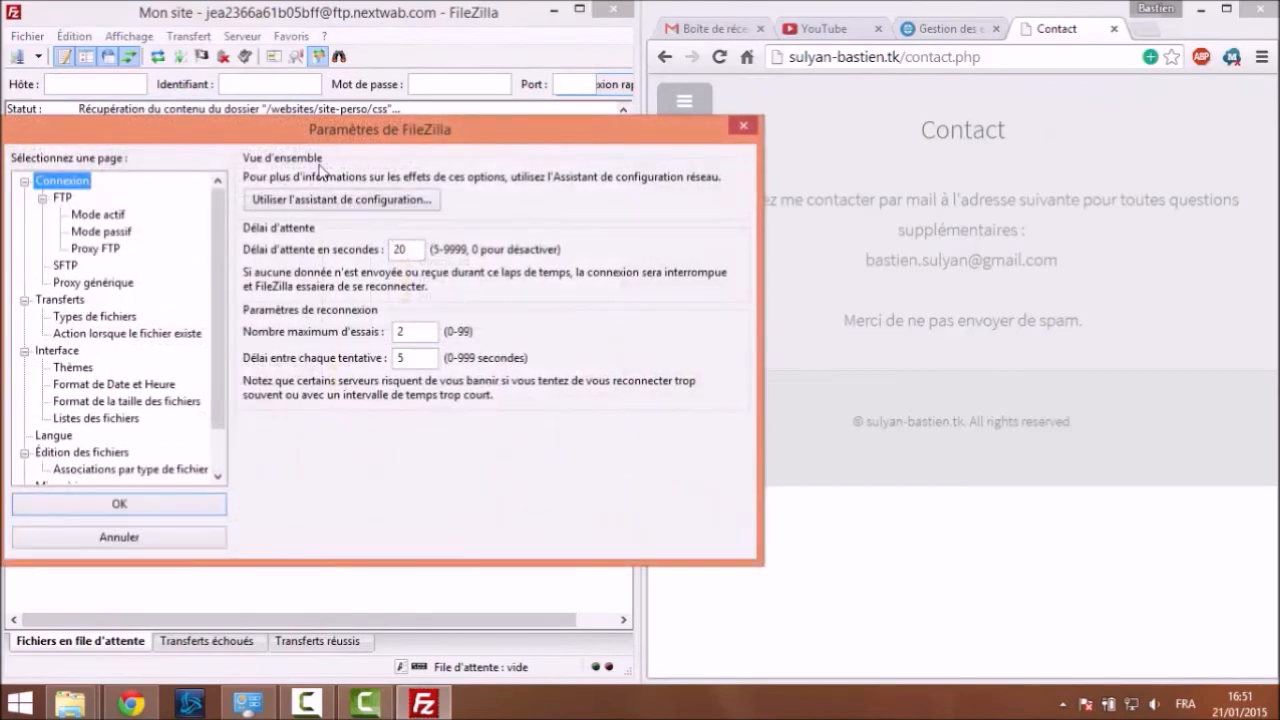
pyautogui.click(742, 126)
pyautogui.click(186, 36)
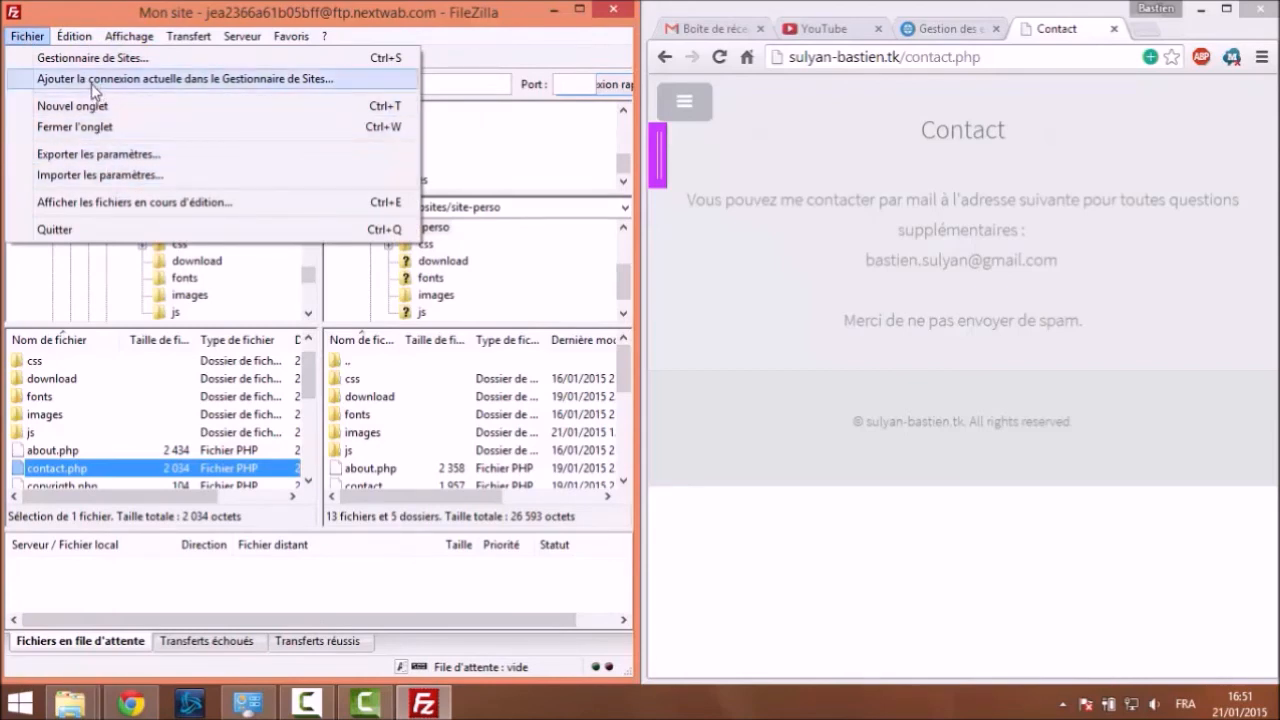
pyautogui.click(178, 213)
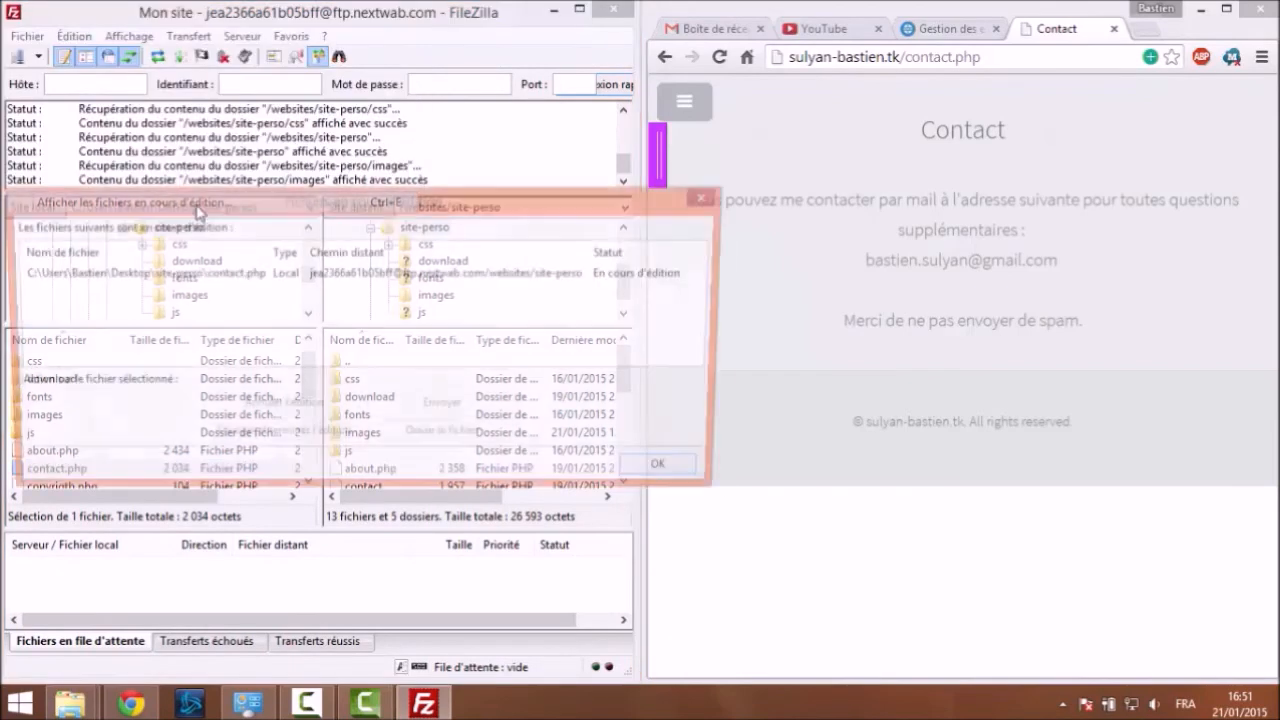
pyautogui.click(701, 477)
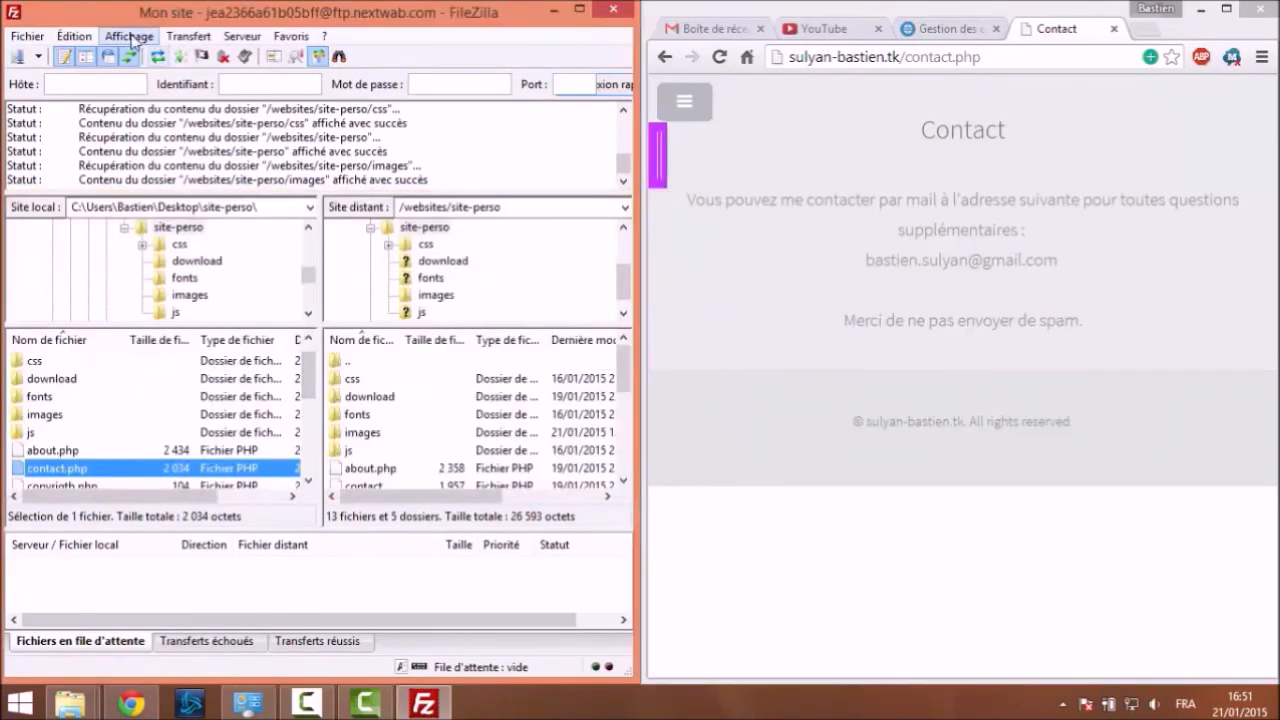
# Try Édition and Ouvrir on contact.php from FileZilla, dismissing both failure errors
pyautogui.rightClick(88, 469)
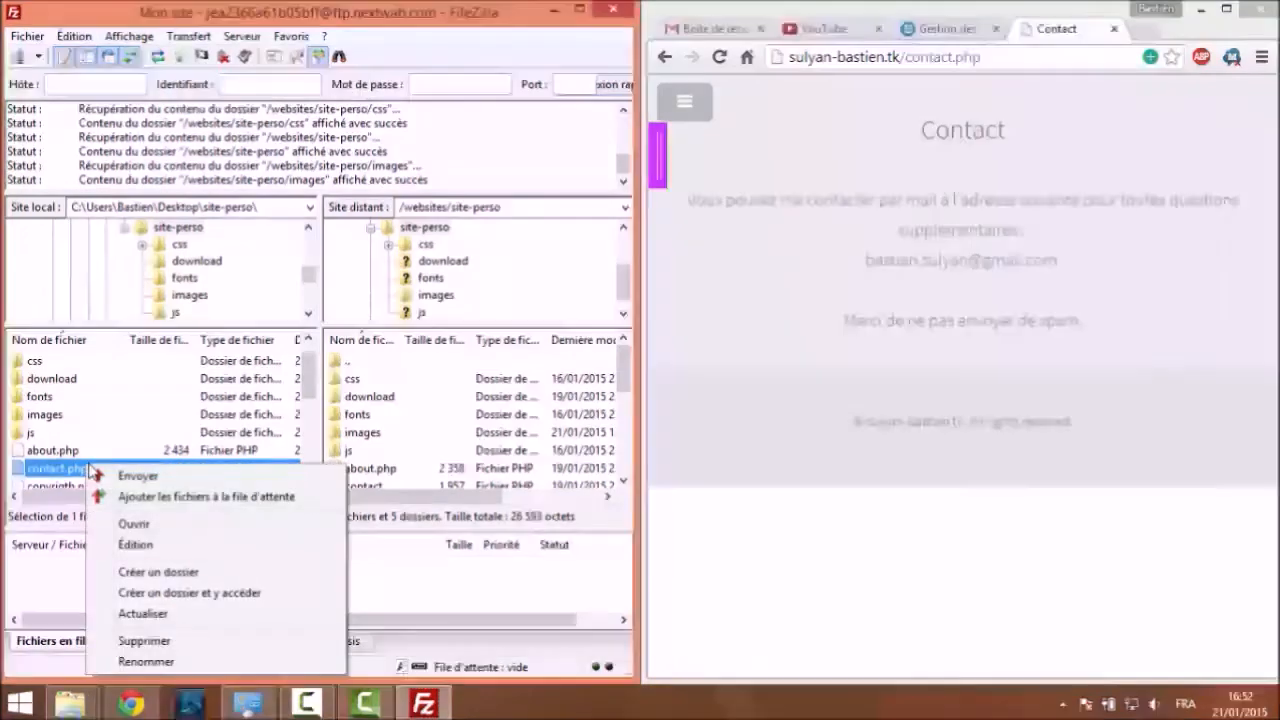
pyautogui.click(146, 547)
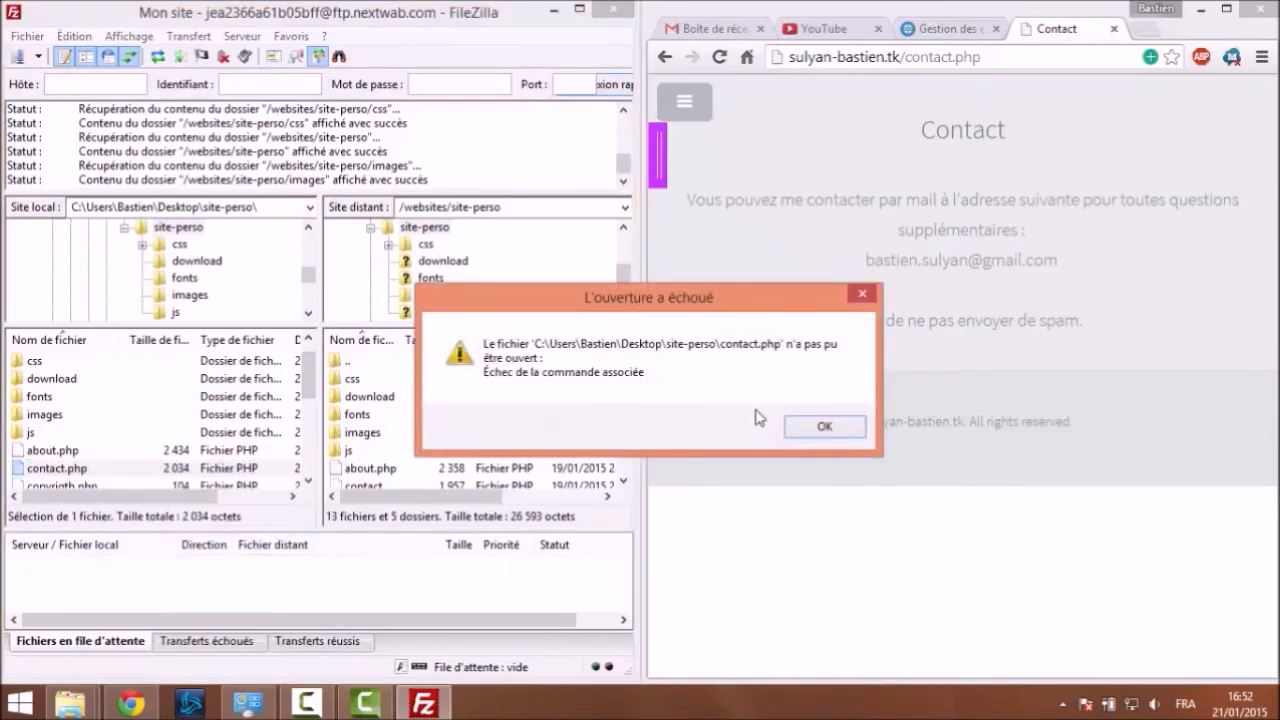
pyautogui.click(797, 430)
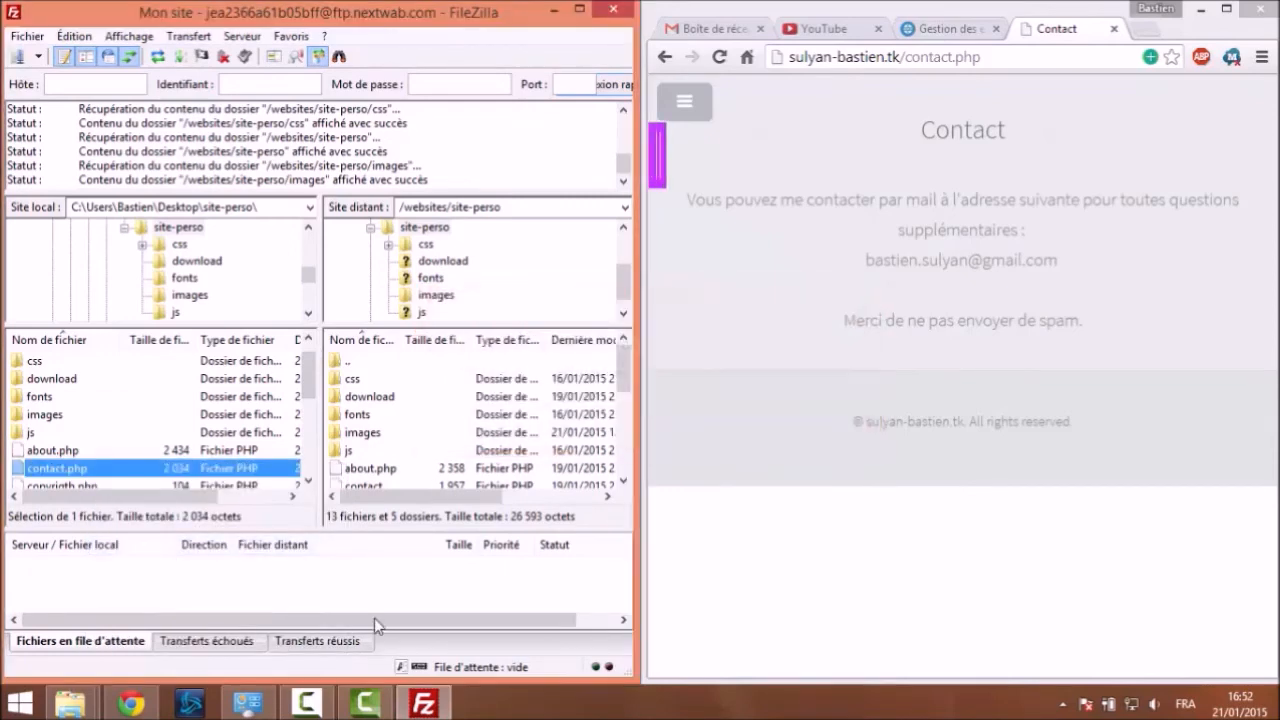
pyautogui.rightClick(76, 468)
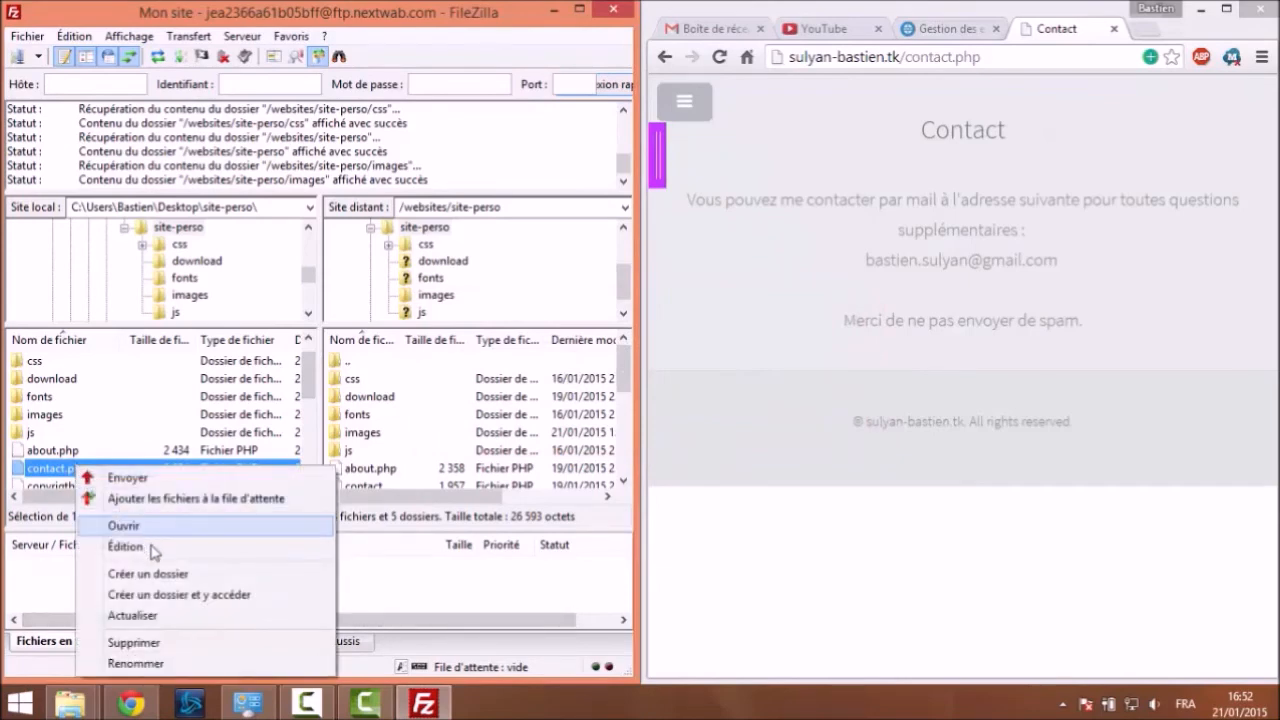
pyautogui.click(128, 526)
pyautogui.click(838, 430)
# Launch Notepad++ from Windows search and discard the unsaved 'new 1' document
pyautogui.press('super')
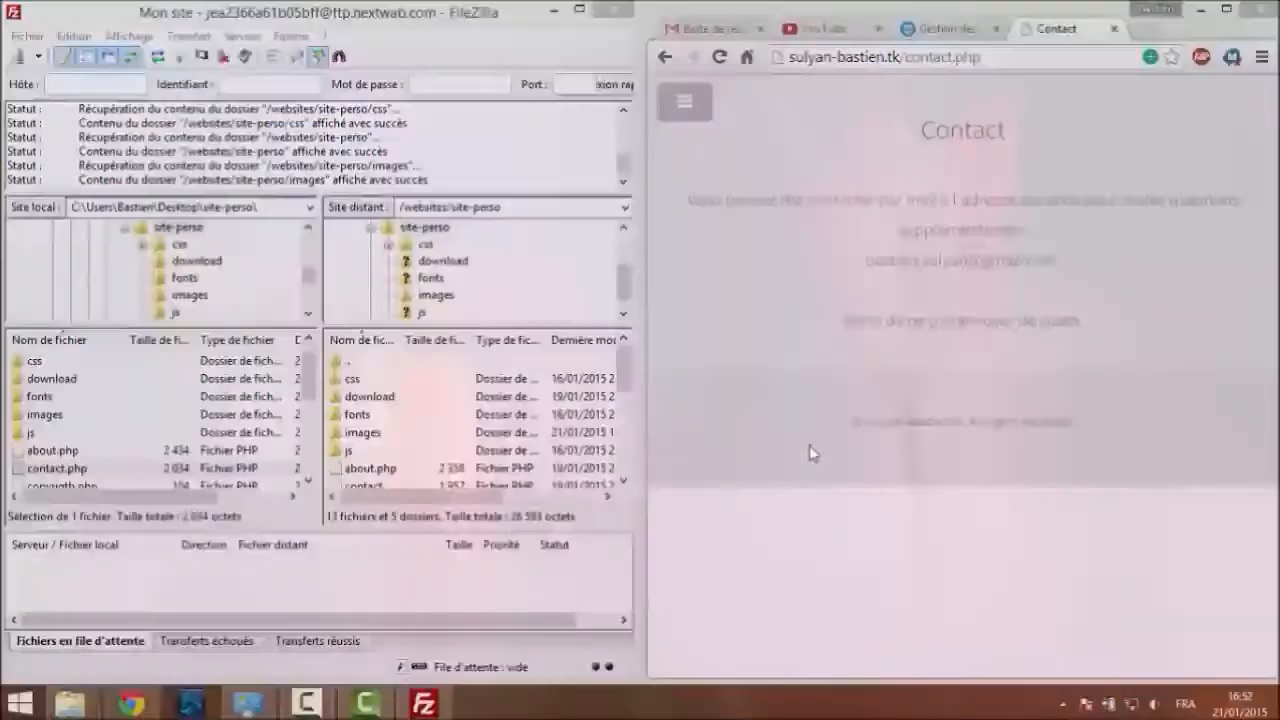
pyautogui.write('notepad')
pyautogui.click(1075, 240)
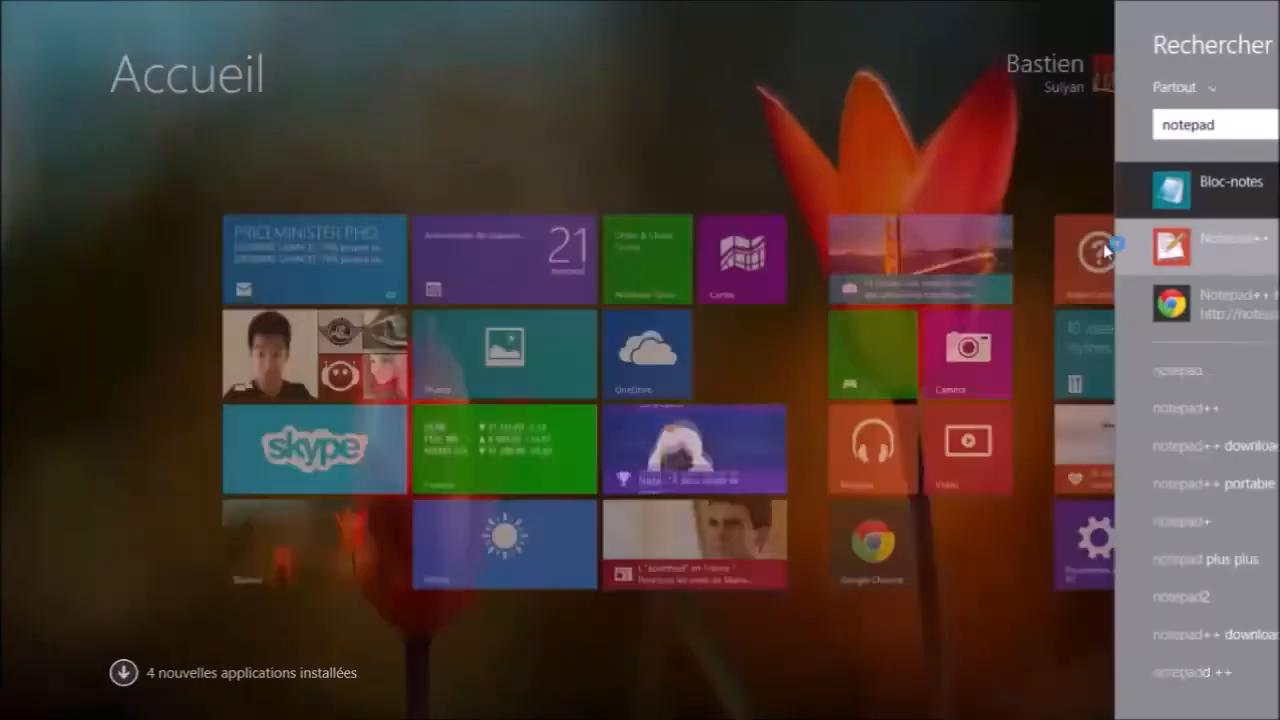
pyautogui.moveTo(533, 47); pyautogui.dragTo(744, 40)
pyautogui.click(561, 104)
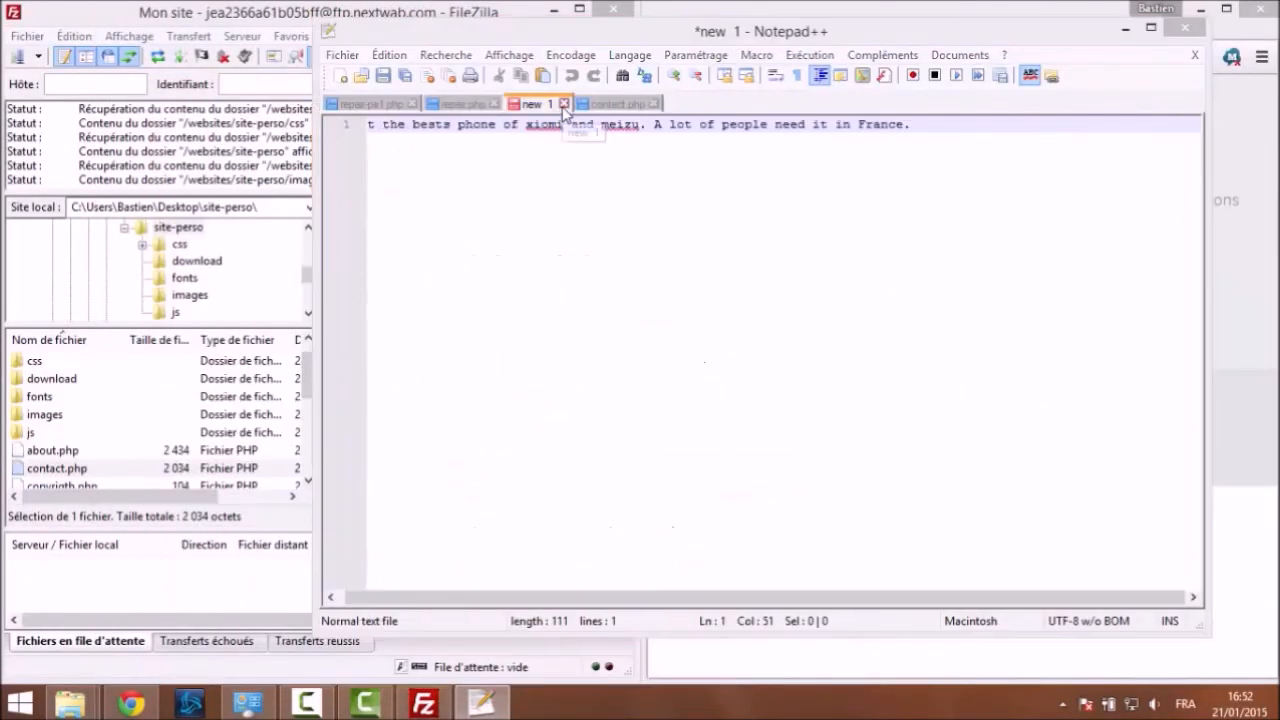
pyautogui.click(654, 414)
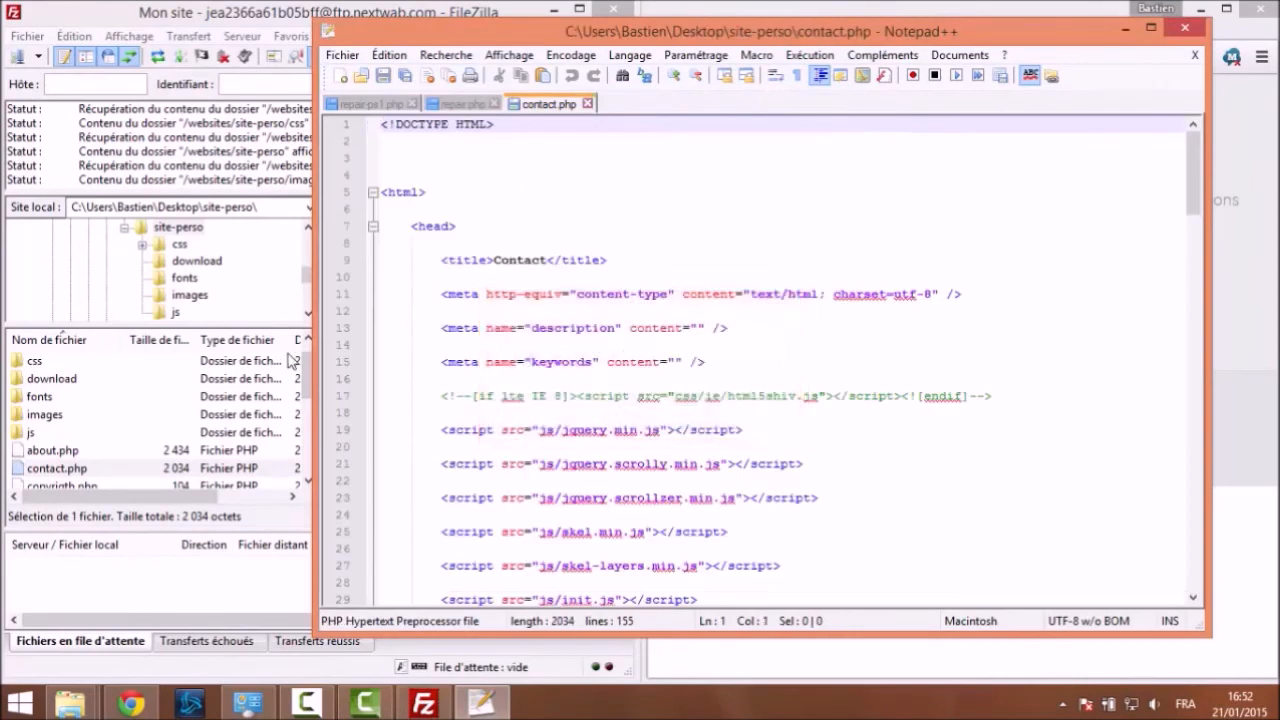
# Snap Notepad++ to the left half of the screen and scroll down through contact.php
pyautogui.click(679, 340)
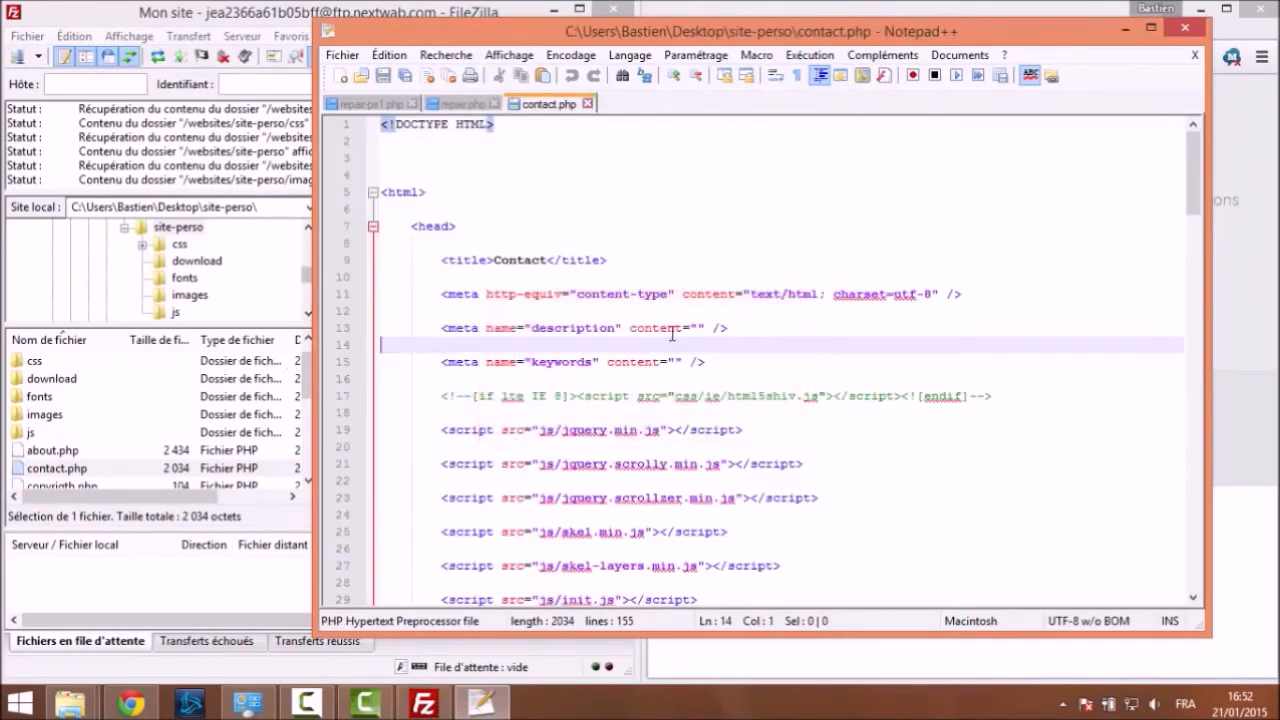
pyautogui.scroll(-3, 785, 349)
pyautogui.scroll(-4, 785, 349)
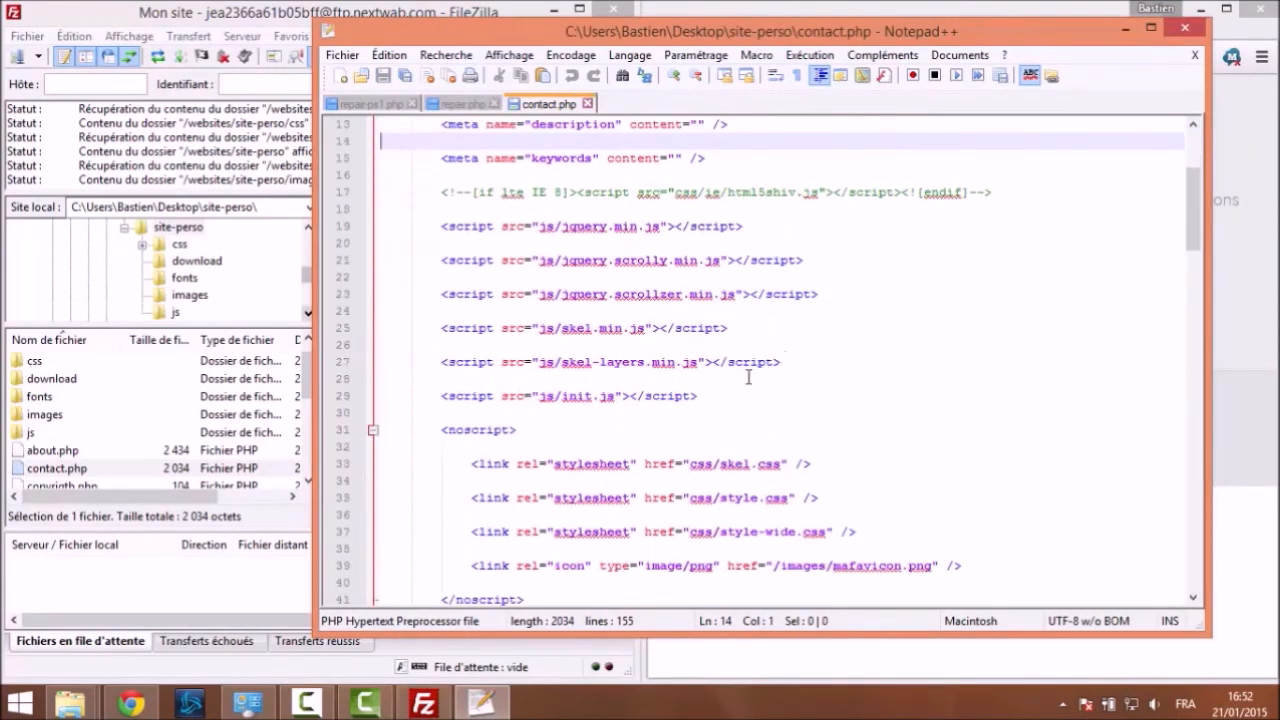
pyautogui.moveTo(879, 46); pyautogui.dragTo(2, 10)
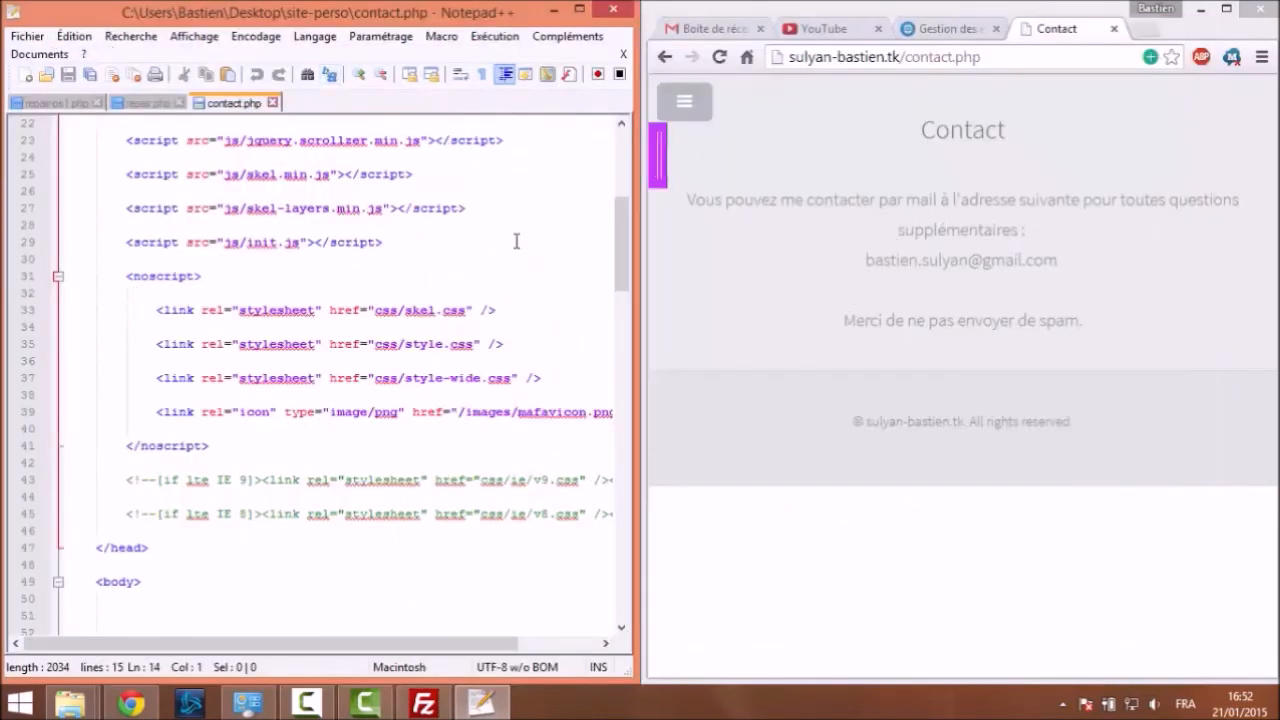
pyautogui.scroll(-9, 514, 251)
pyautogui.scroll(-12, 411, 206)
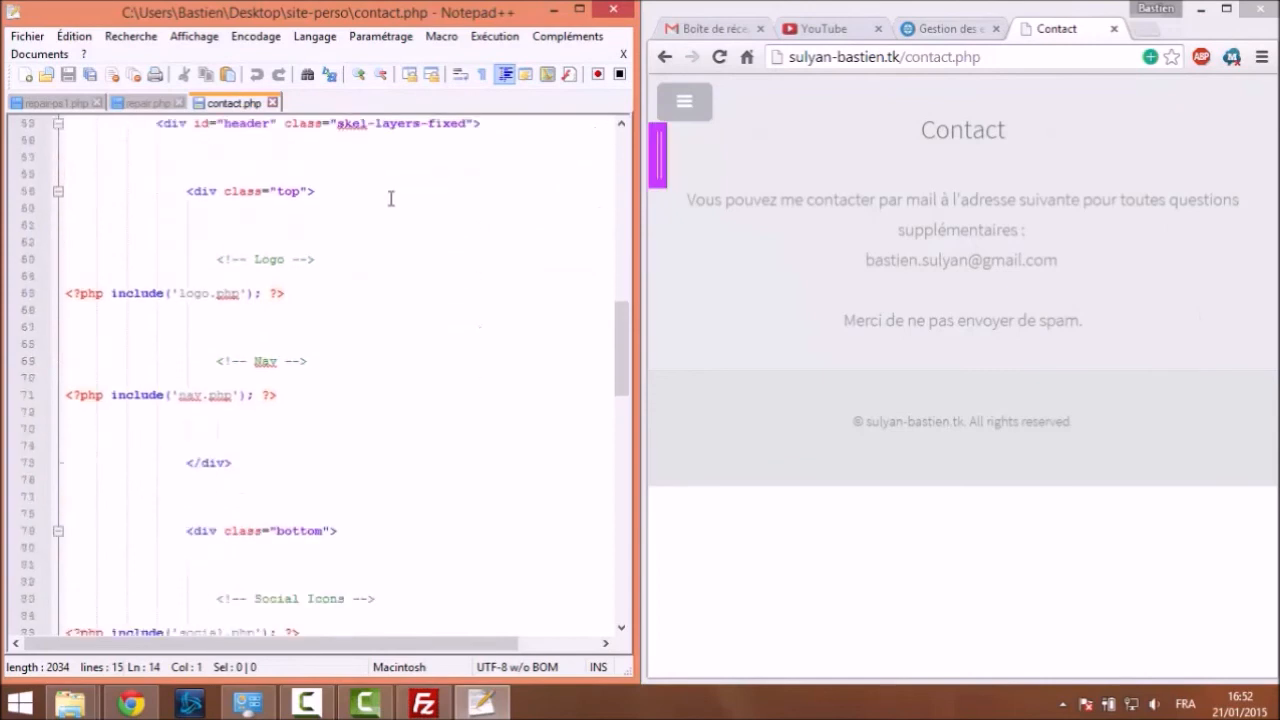
pyautogui.scroll(-7, 534, 260)
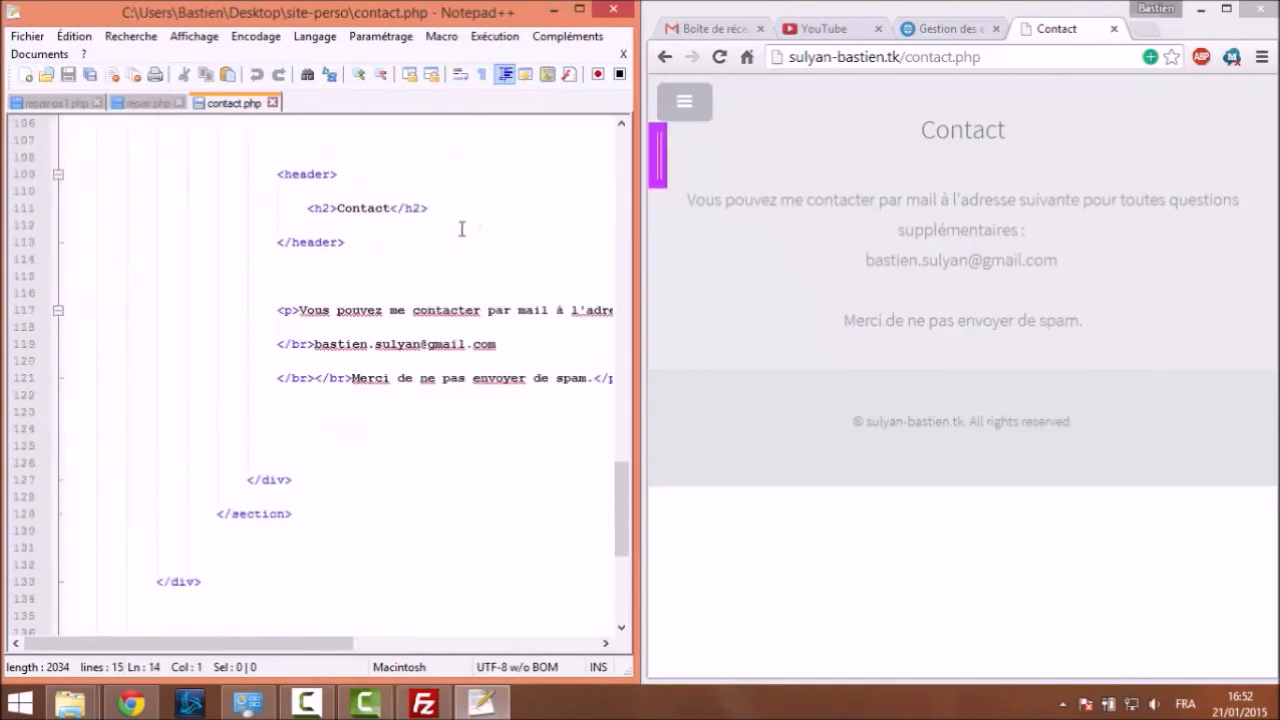
# Overwrite the old e-mail on line 119 with the new site-domain contact address and save
pyautogui.moveTo(316, 344); pyautogui.dragTo(580, 353)
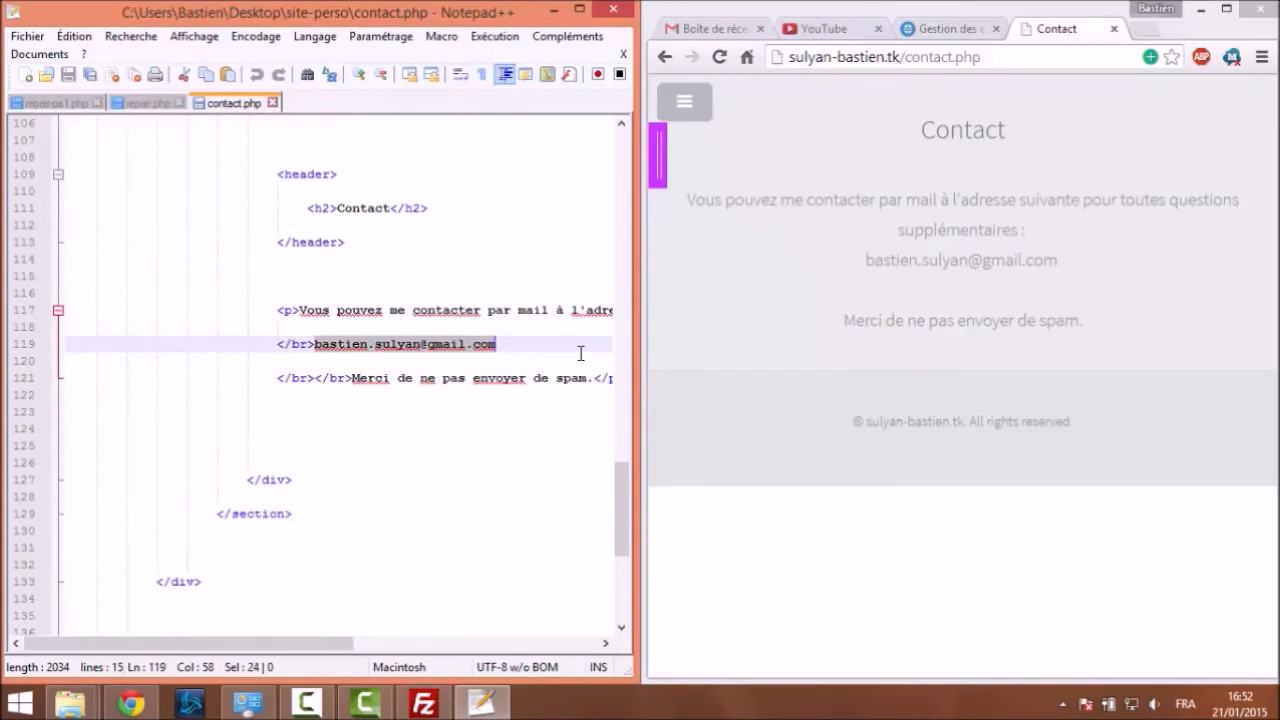
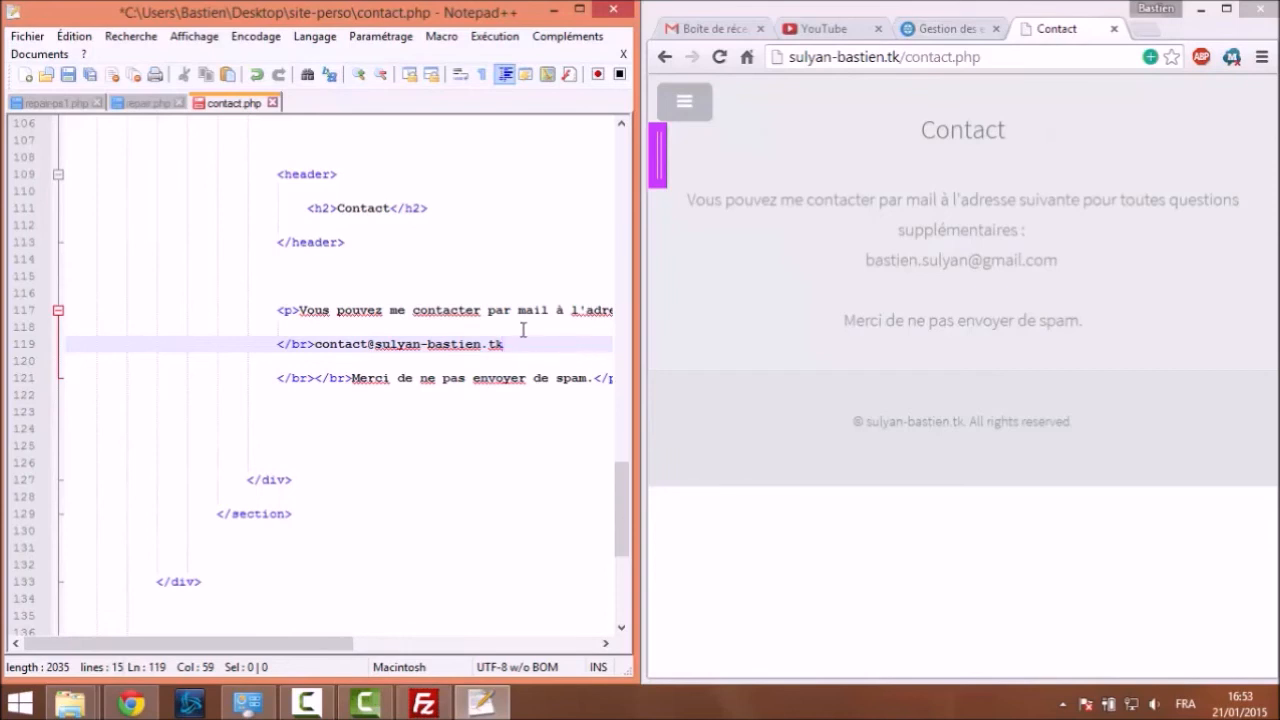
pyautogui.hotkey('ctrl', 's')
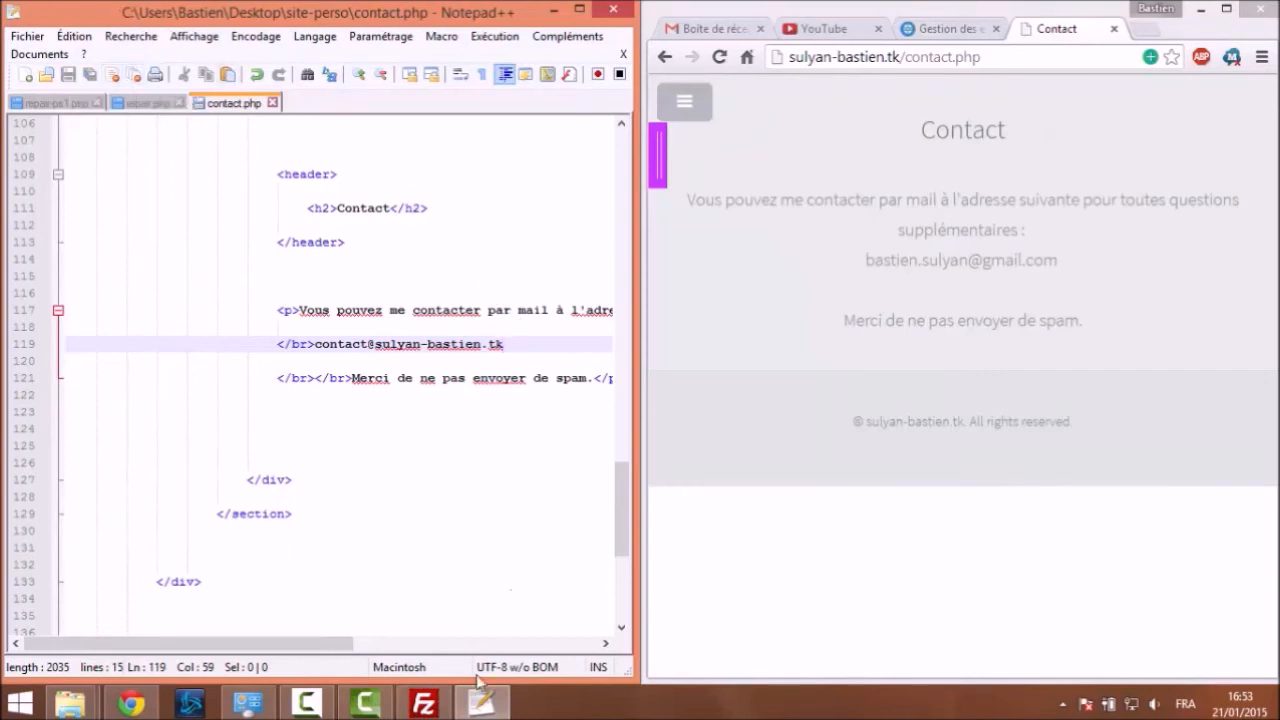
pyautogui.click(422, 706)
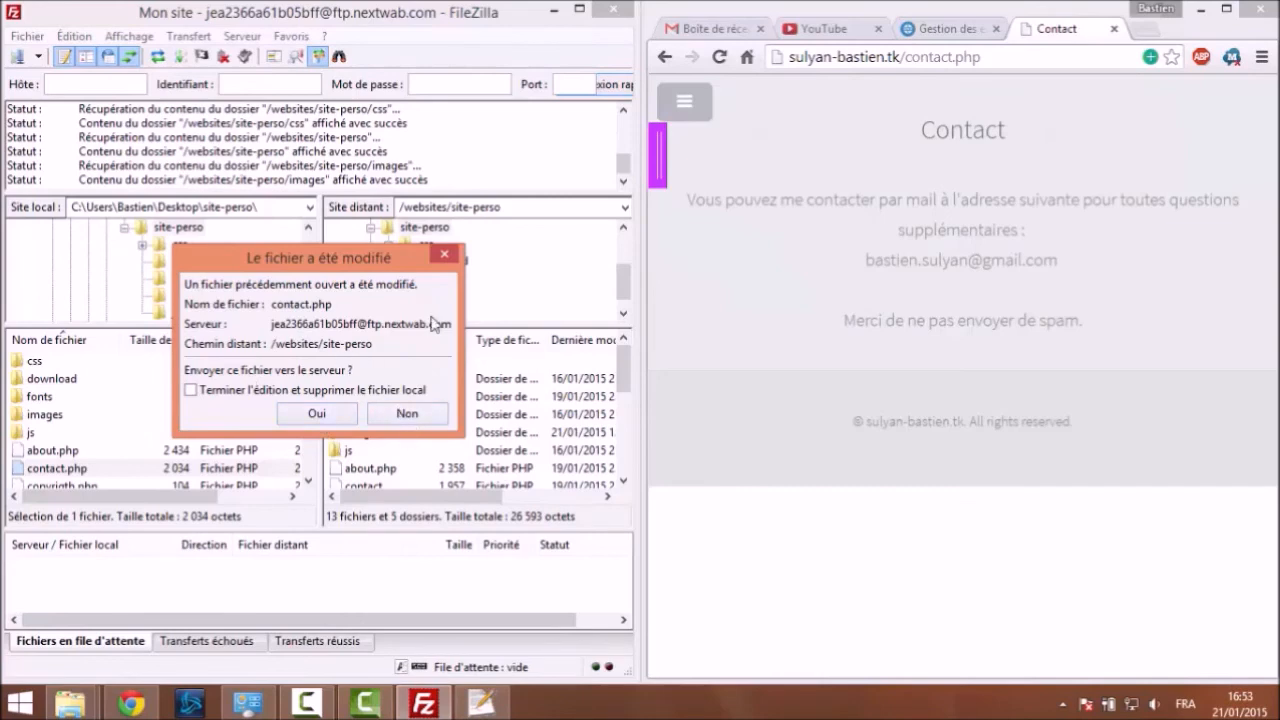
# Confirm uploading the modified contact.php and highlight the 2 035-byte success line in the log
pyautogui.click(331, 411)
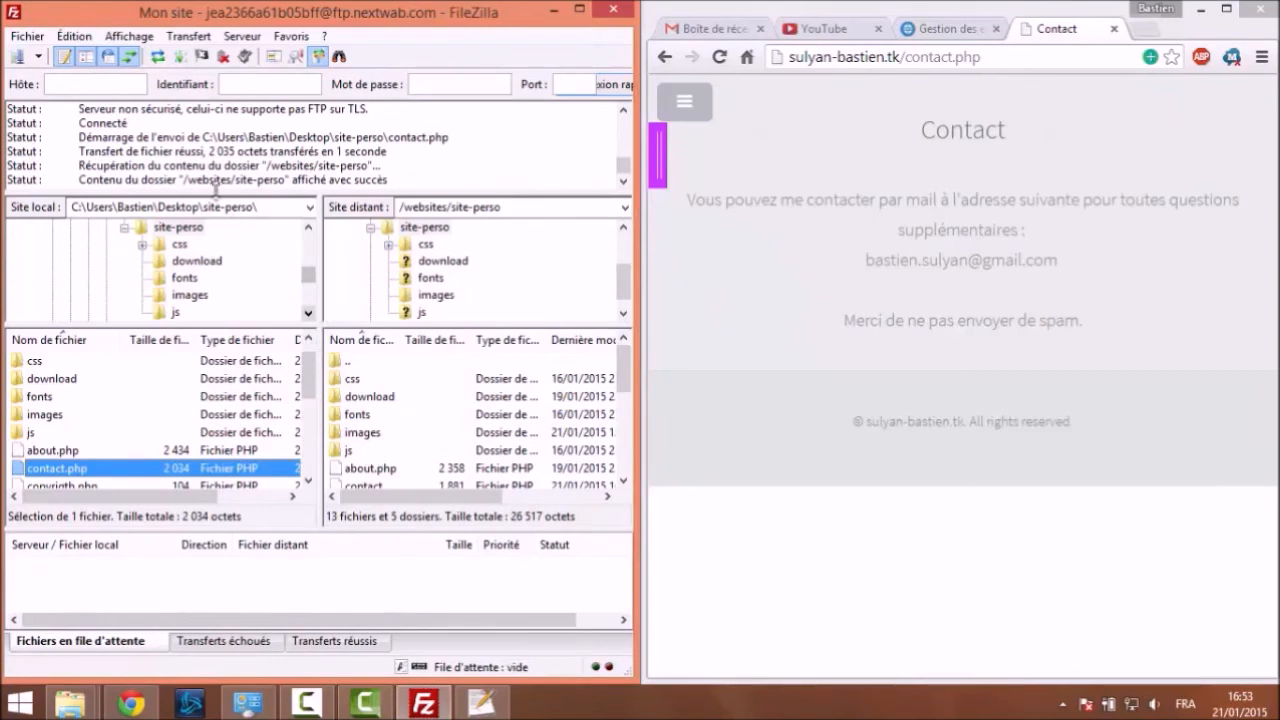
pyautogui.moveTo(104, 149); pyautogui.dragTo(322, 152)
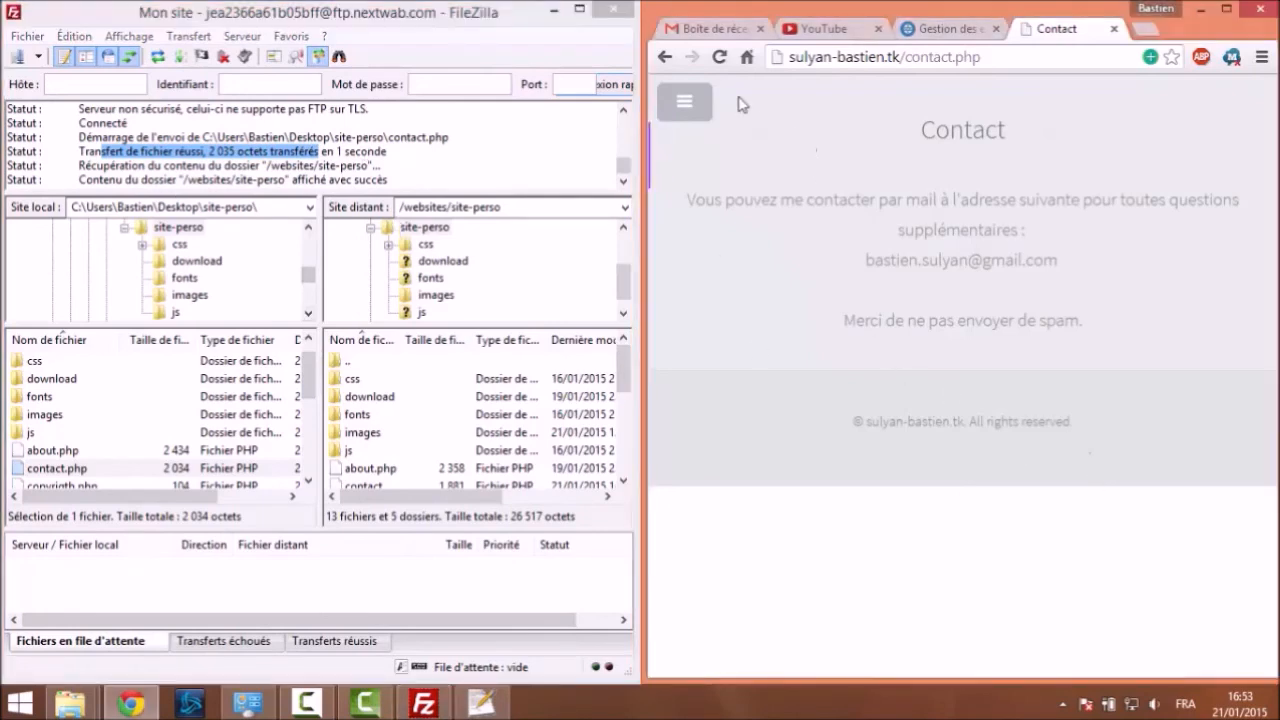
# Reload the Contact page, highlight the new contact address, and maximise Chrome
pyautogui.click(719, 57)
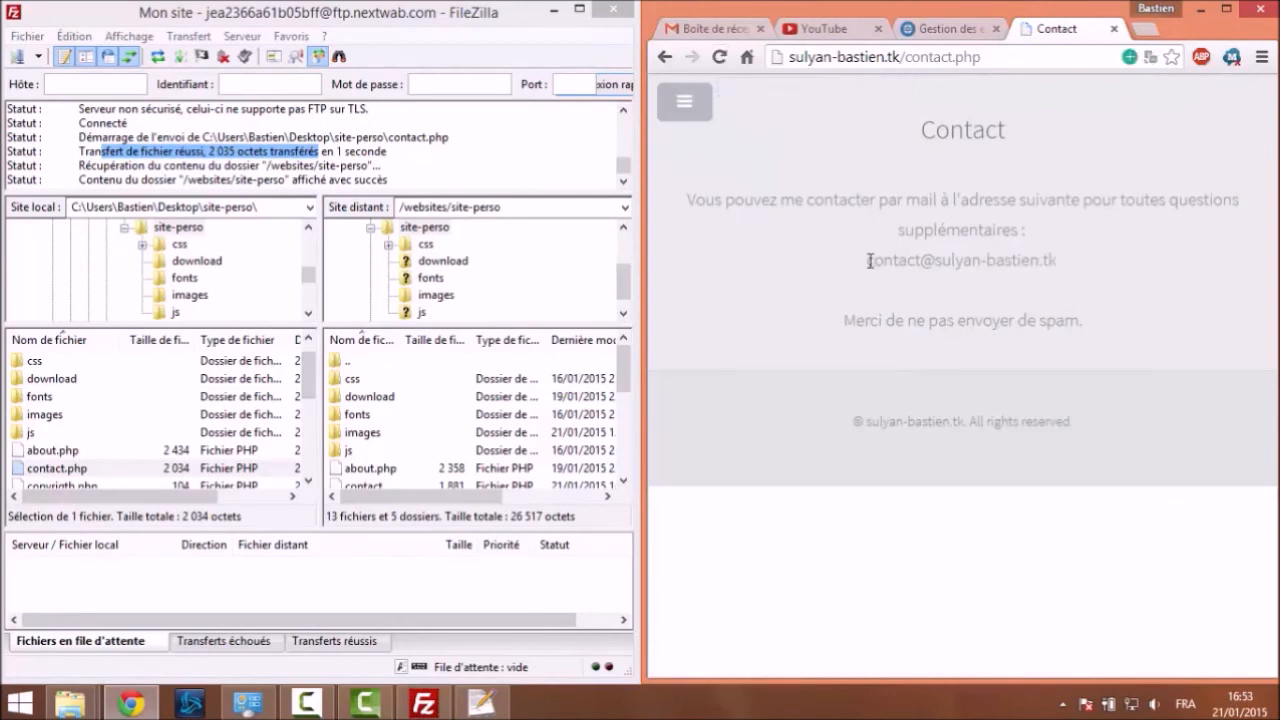
pyautogui.moveTo(867, 261); pyautogui.dragTo(1060, 262)
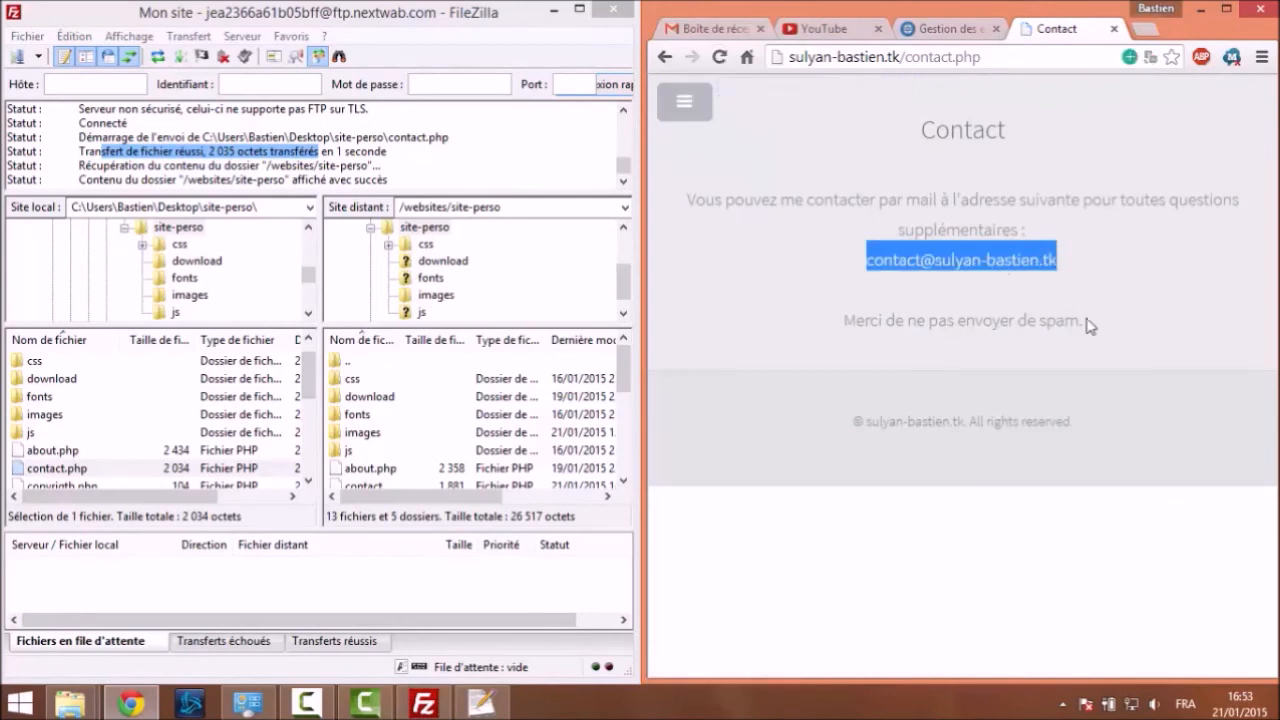
pyautogui.click(1103, 350)
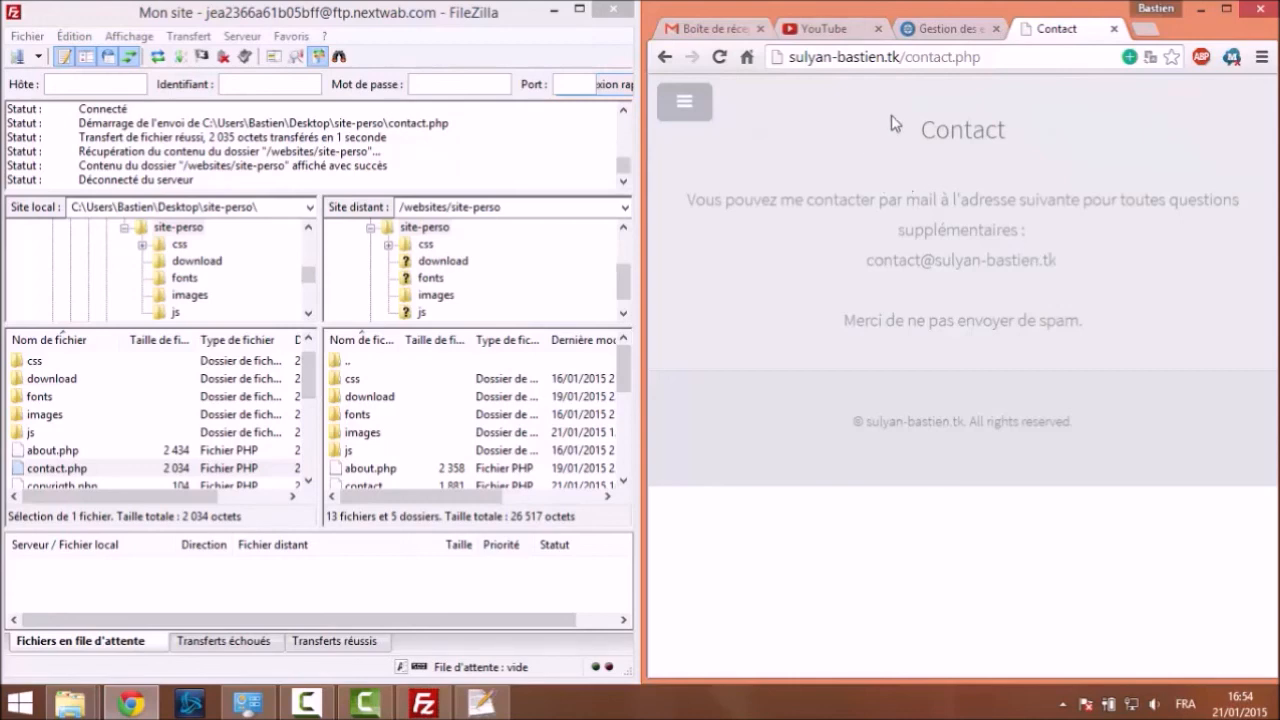
pyautogui.moveTo(940, 14); pyautogui.dragTo(862, 3)
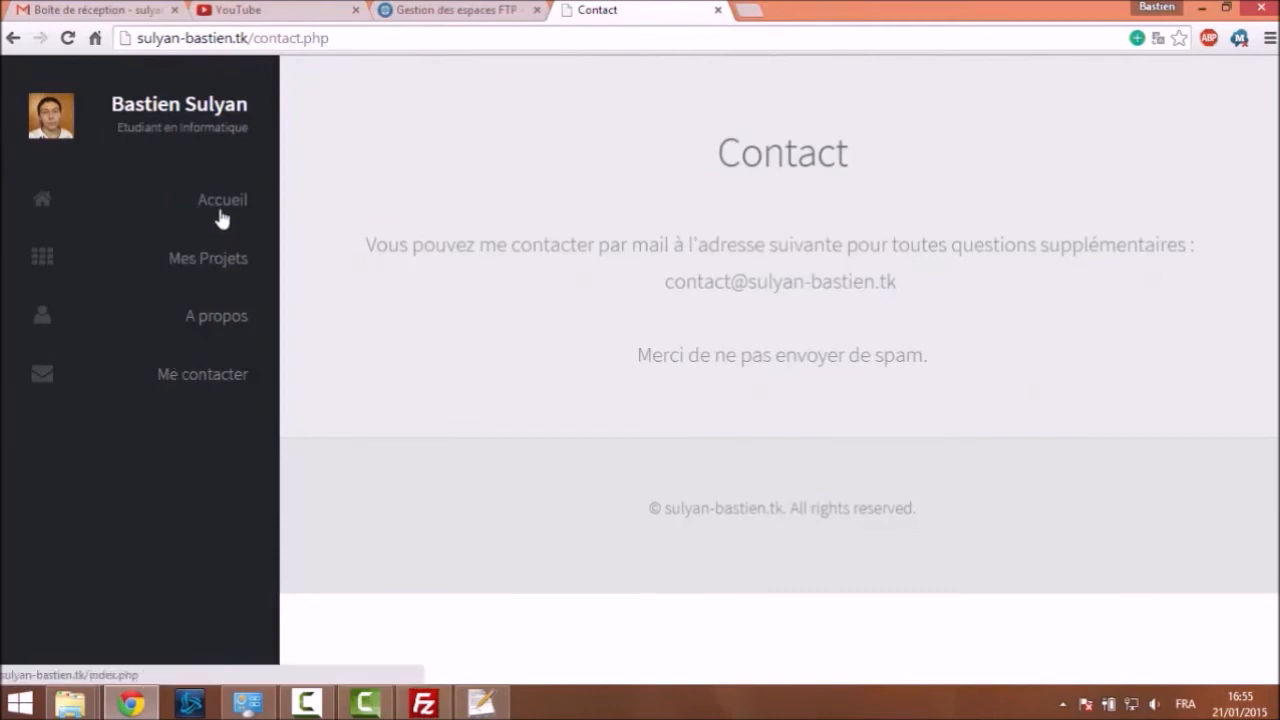
# Reload the contact page, then reload the 'Gestion des espaces FTP' hosting page
pyautogui.click(219, 372)
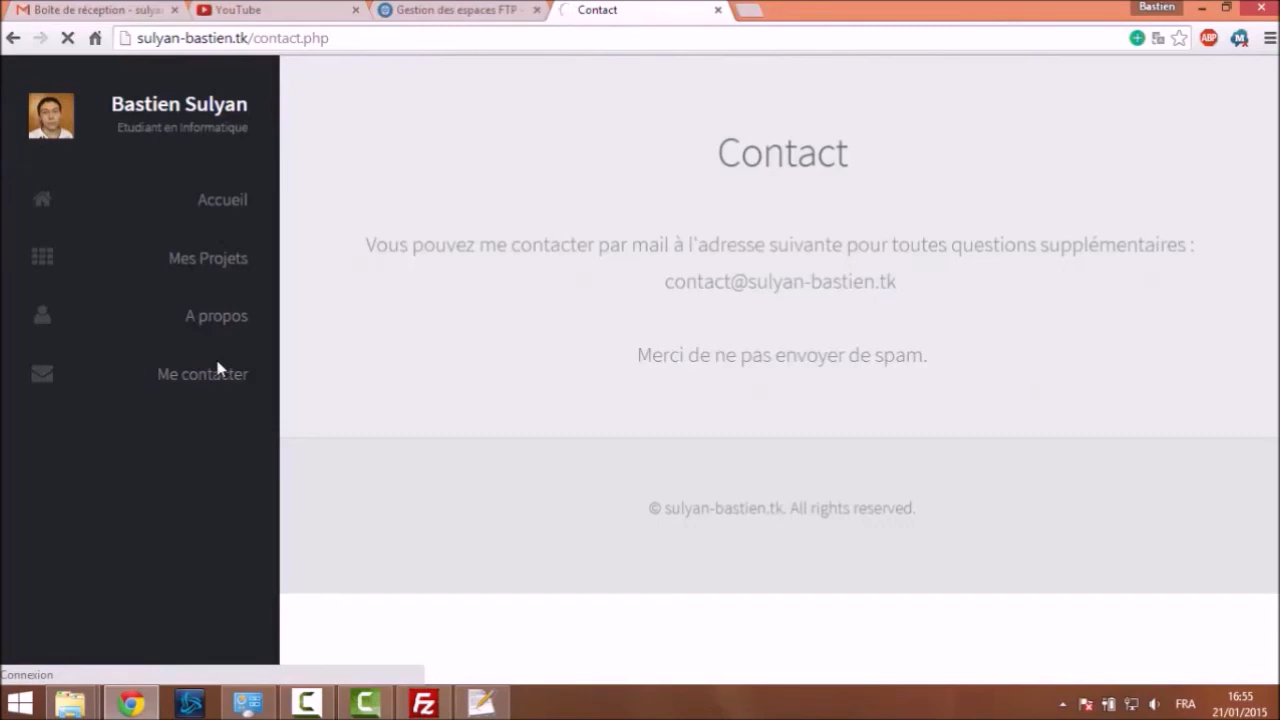
pyautogui.click(400, 12)
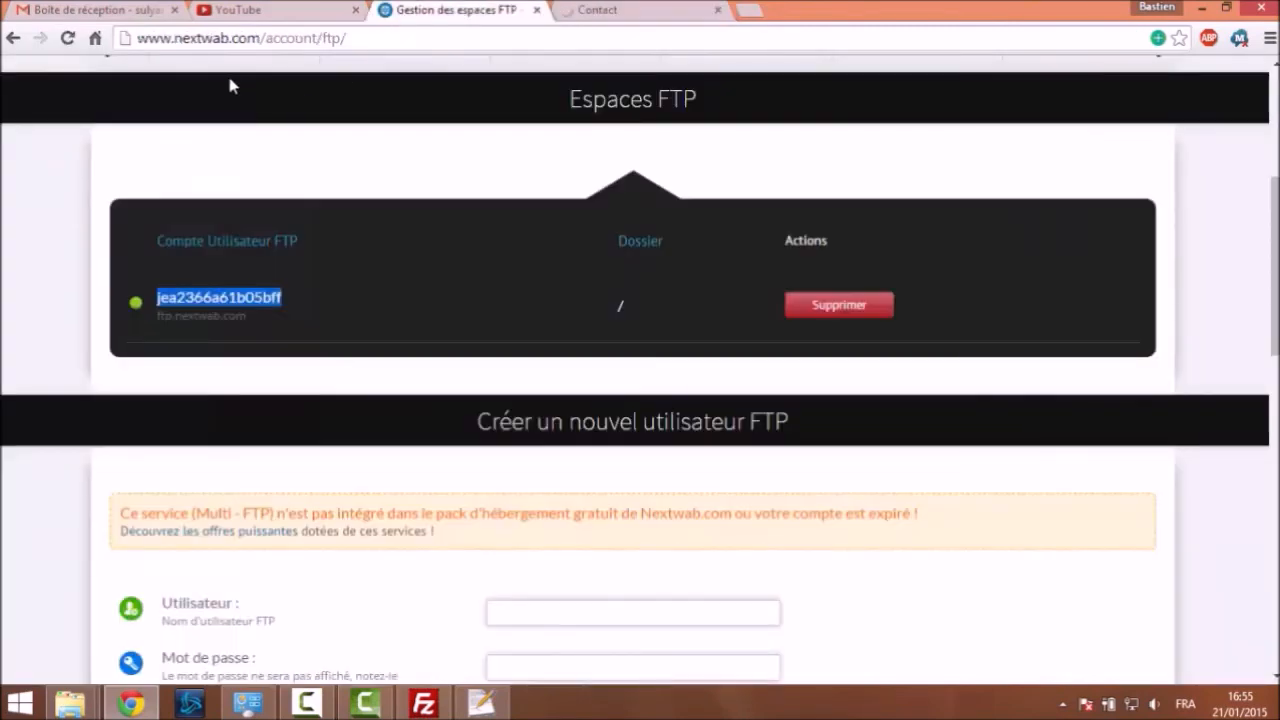
pyautogui.scroll(1, 270, 130)
pyautogui.scroll(3, 280, 163)
pyautogui.click(166, 84)
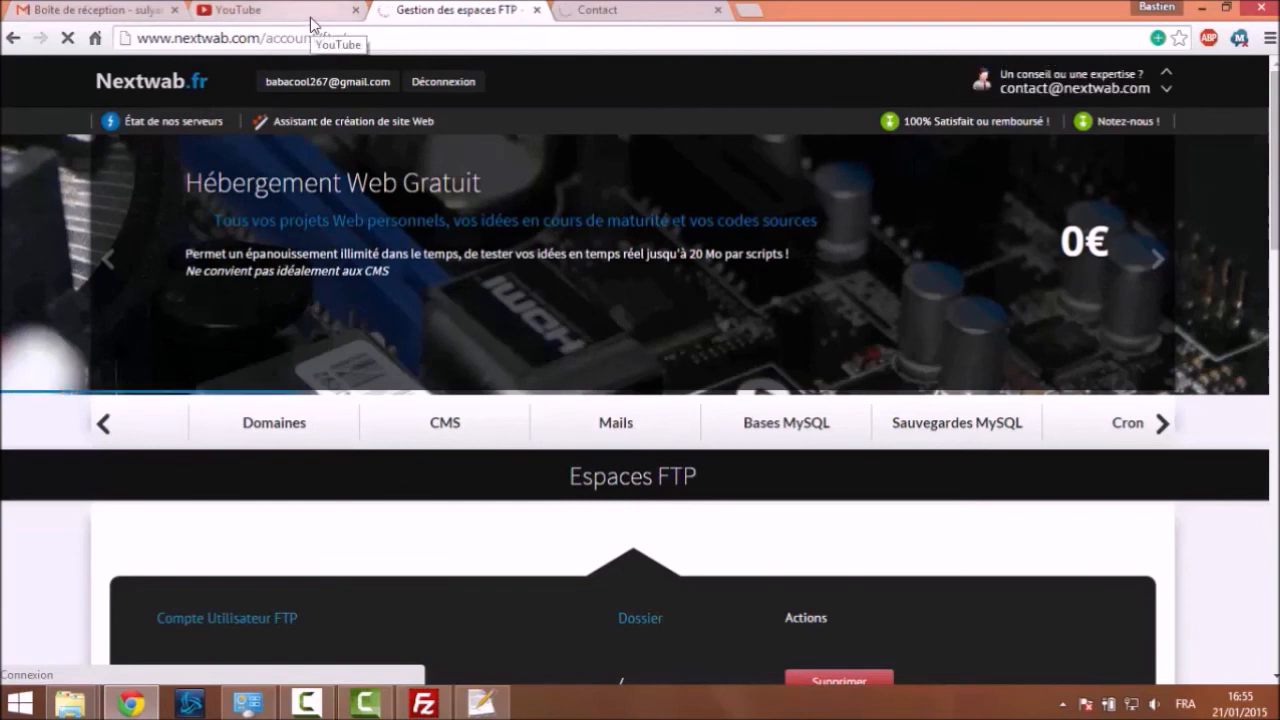
# Retry loading the contact page, which still shows 'Page Web inaccessible'
pyautogui.click(645, 8)
pyautogui.click(519, 6)
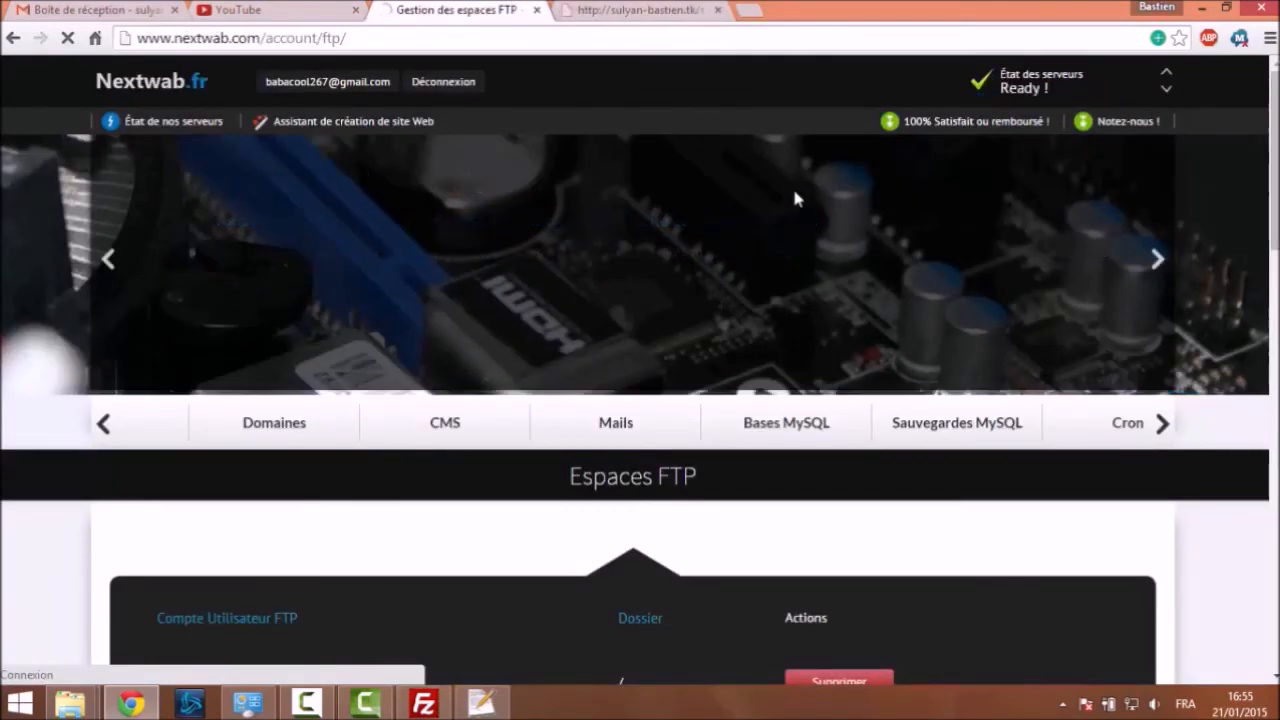
pyautogui.click(640, 10)
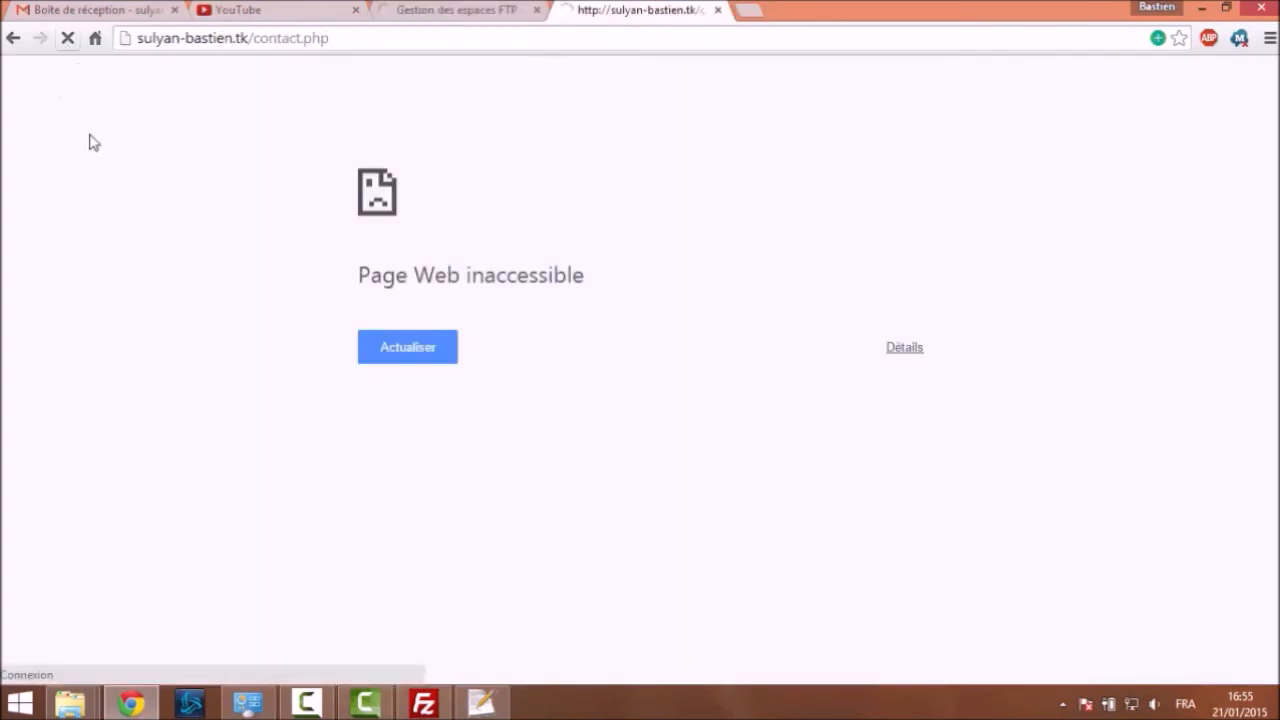
pyautogui.click(67, 38)
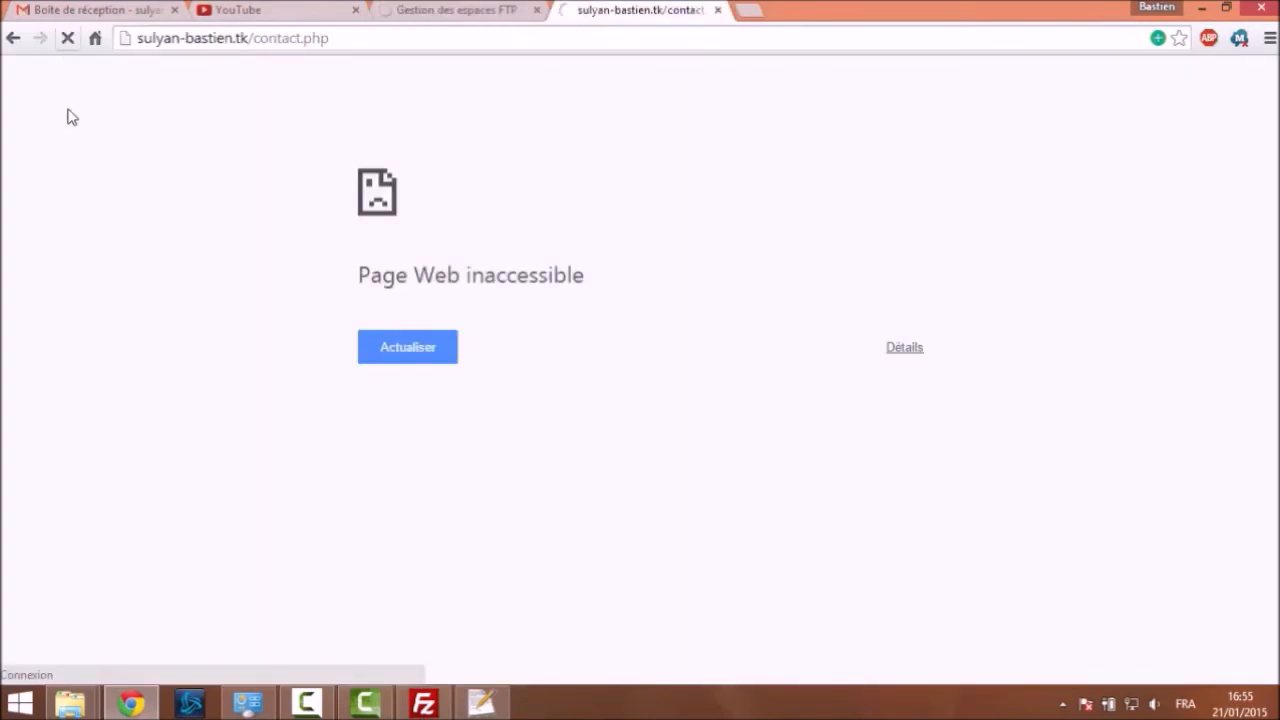
pyautogui.click(428, 14)
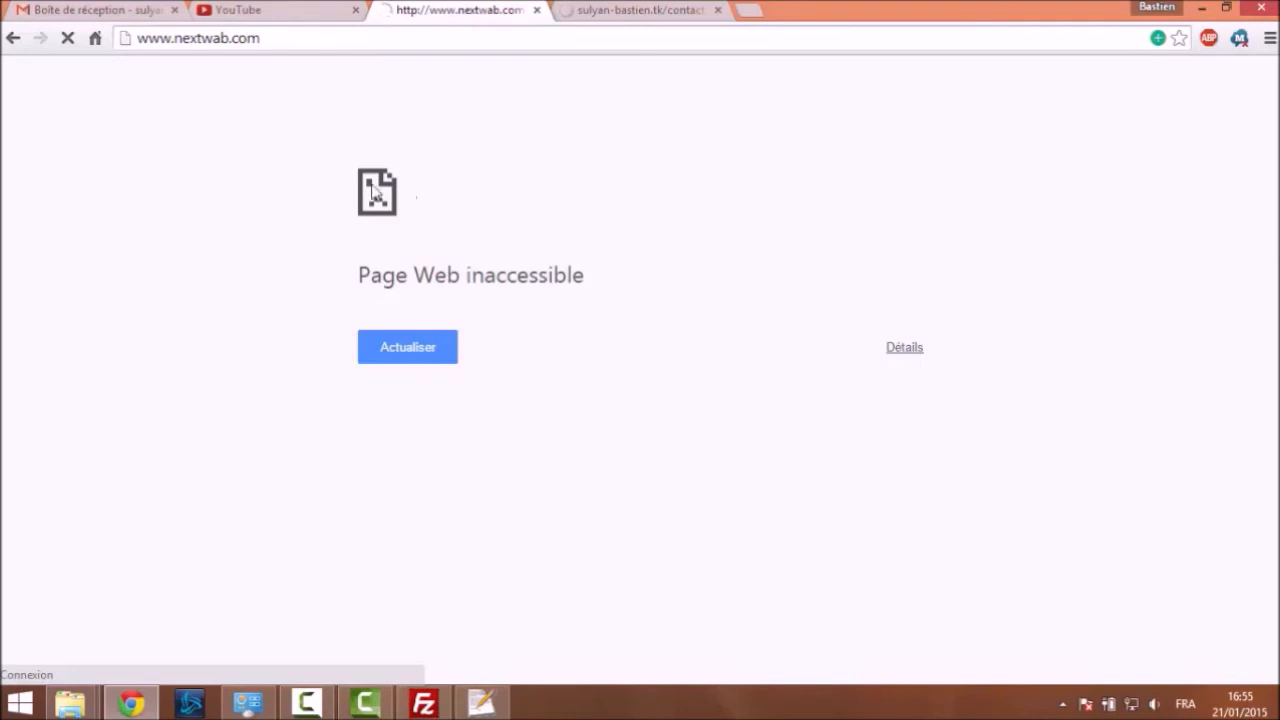
# Highlight the 'Page Web inaccessible' message on the hosting tab, then return to FileZilla
pyautogui.moveTo(352, 276); pyautogui.dragTo(533, 272)
pyautogui.click(504, 222)
pyautogui.click(585, 9)
pyautogui.click(463, 9)
pyautogui.click(707, 9)
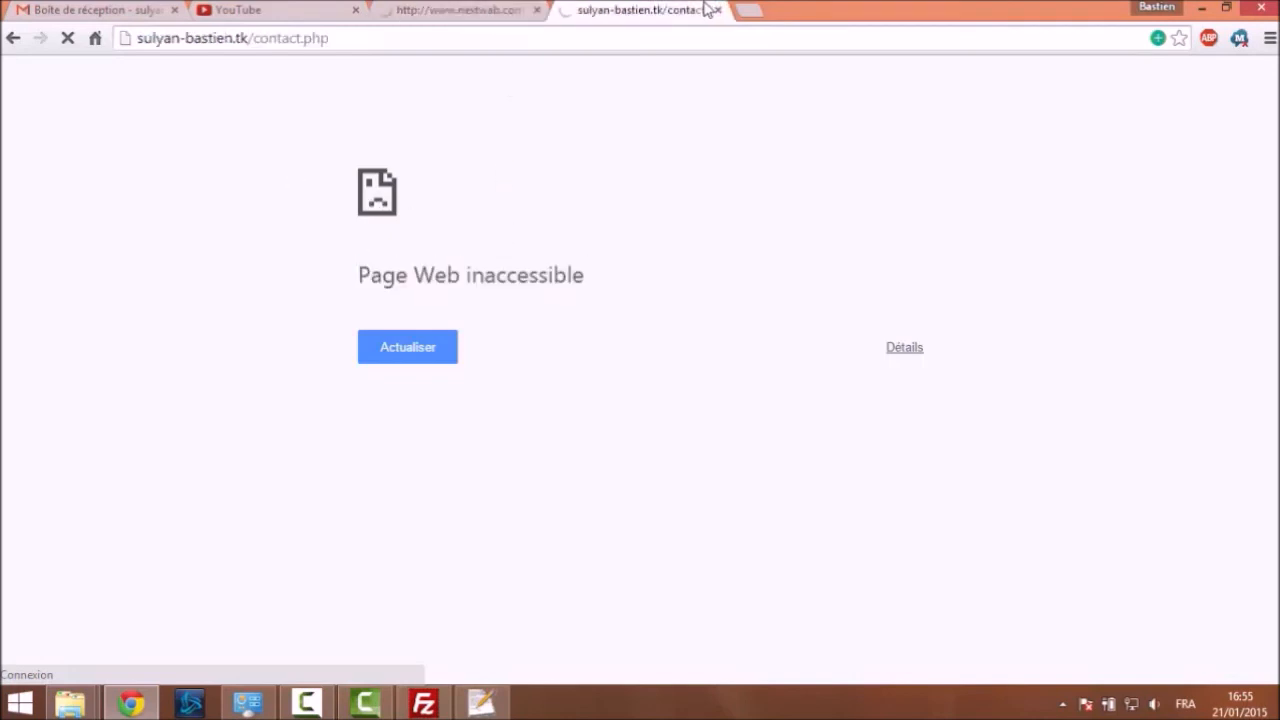
pyautogui.click(420, 708)
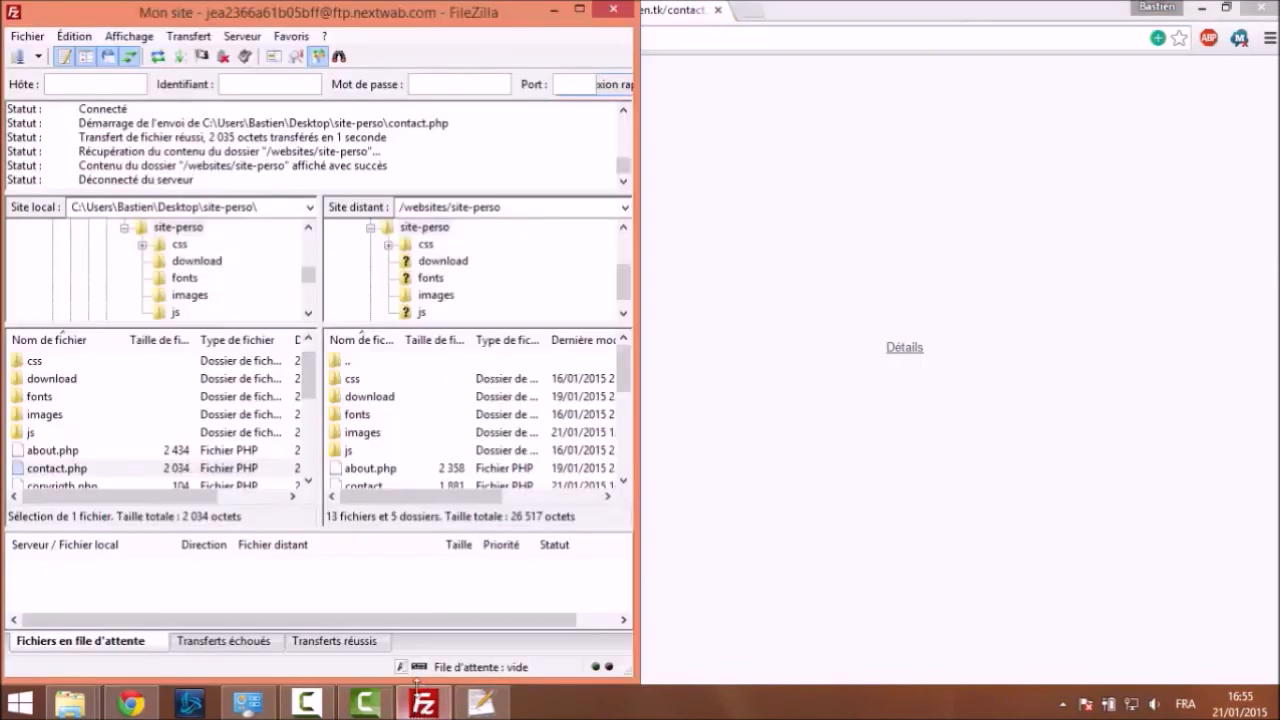
# Highlight 'Déconnecté du serveur' in the status log, maximise FileZilla, and return to Chrome
pyautogui.moveTo(160, 165); pyautogui.dragTo(340, 165)
pyautogui.click(421, 162)
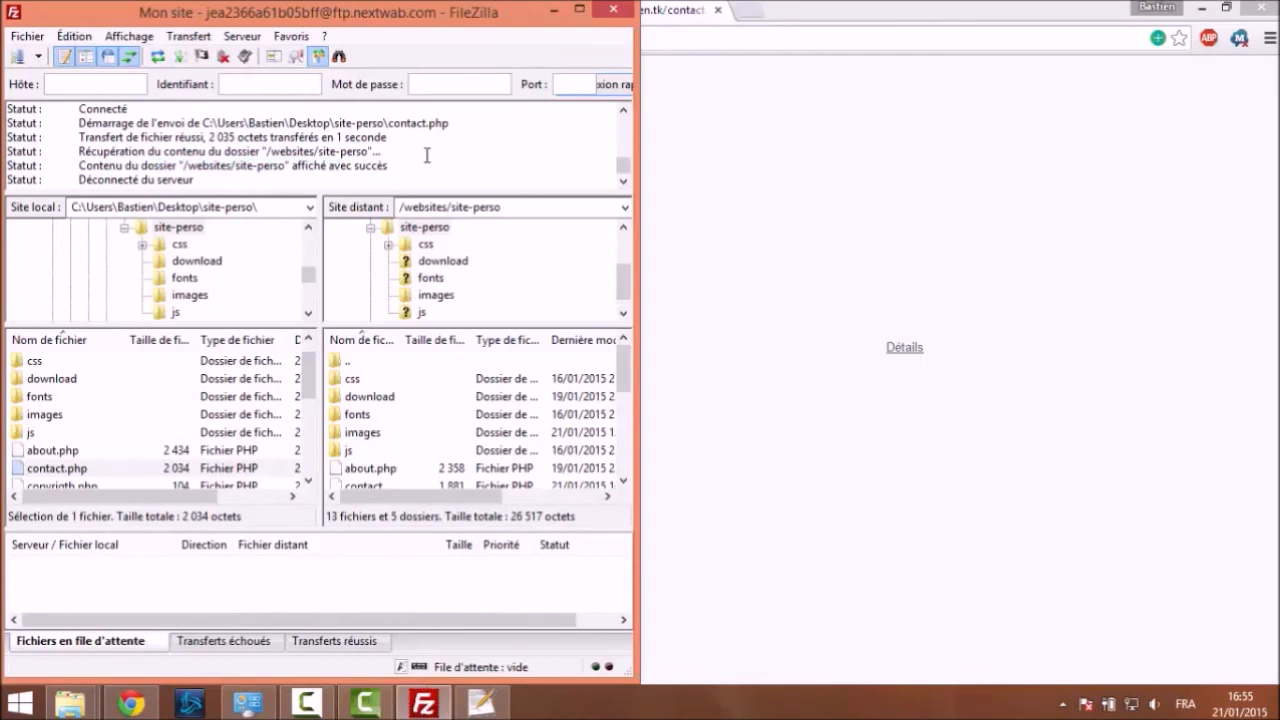
pyautogui.moveTo(103, 180); pyautogui.dragTo(181, 185)
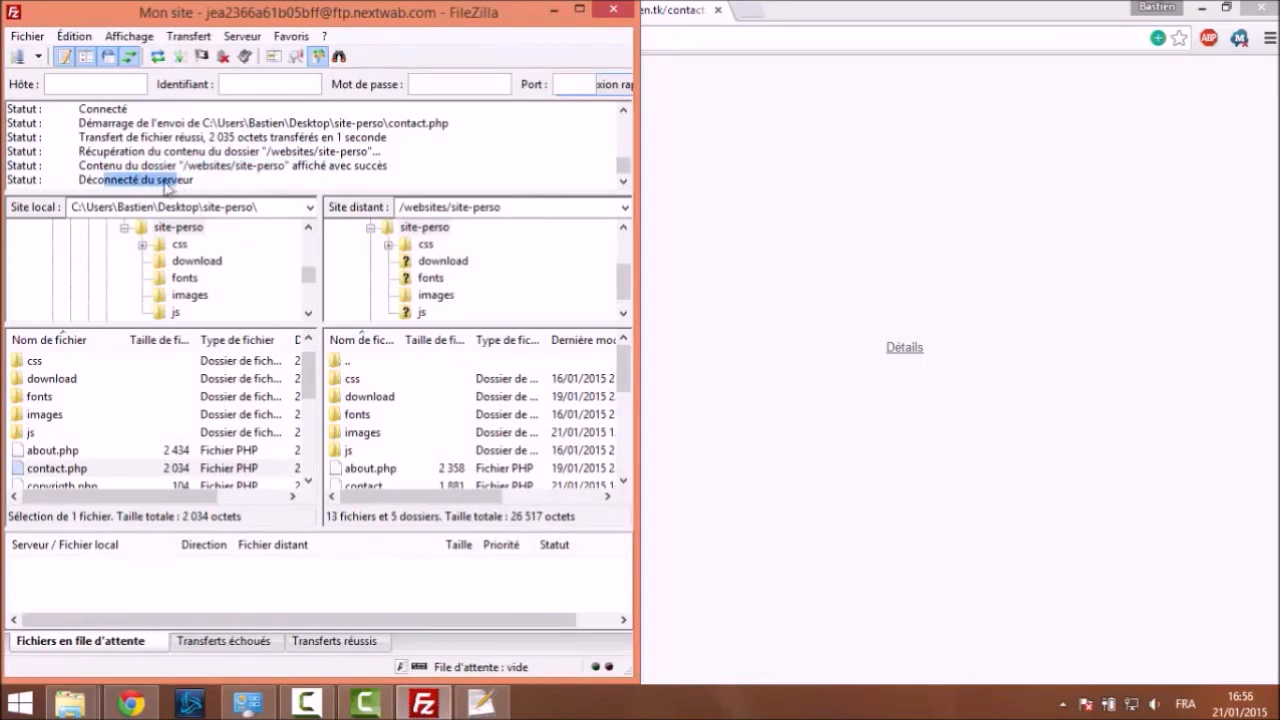
pyautogui.moveTo(260, 18); pyautogui.dragTo(284, 2)
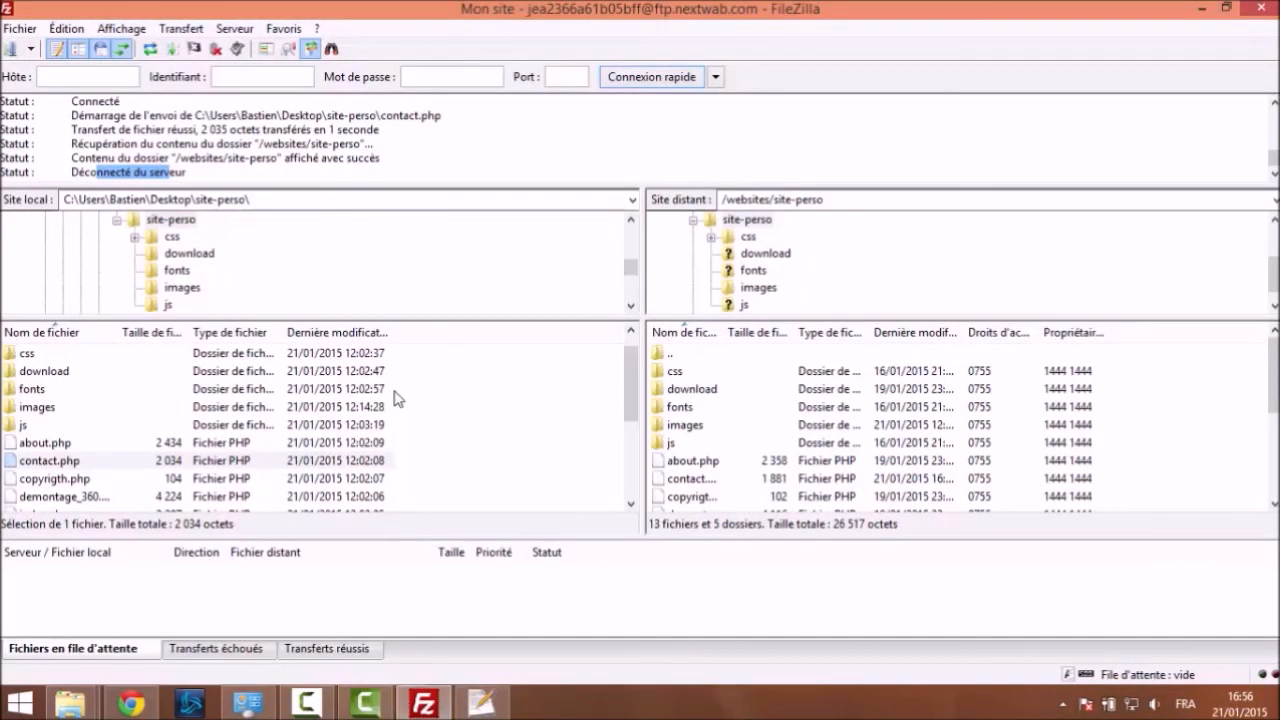
pyautogui.click(128, 702)
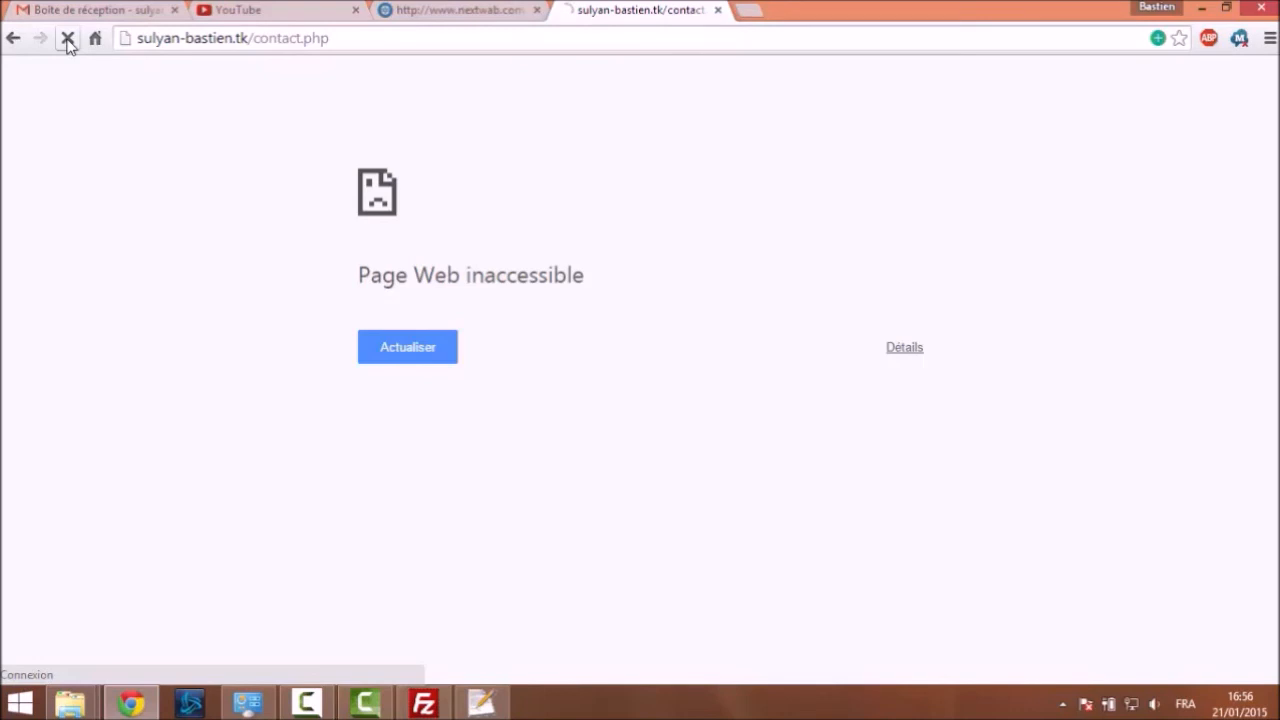
pyautogui.click(443, 10)
pyautogui.click(66, 39)
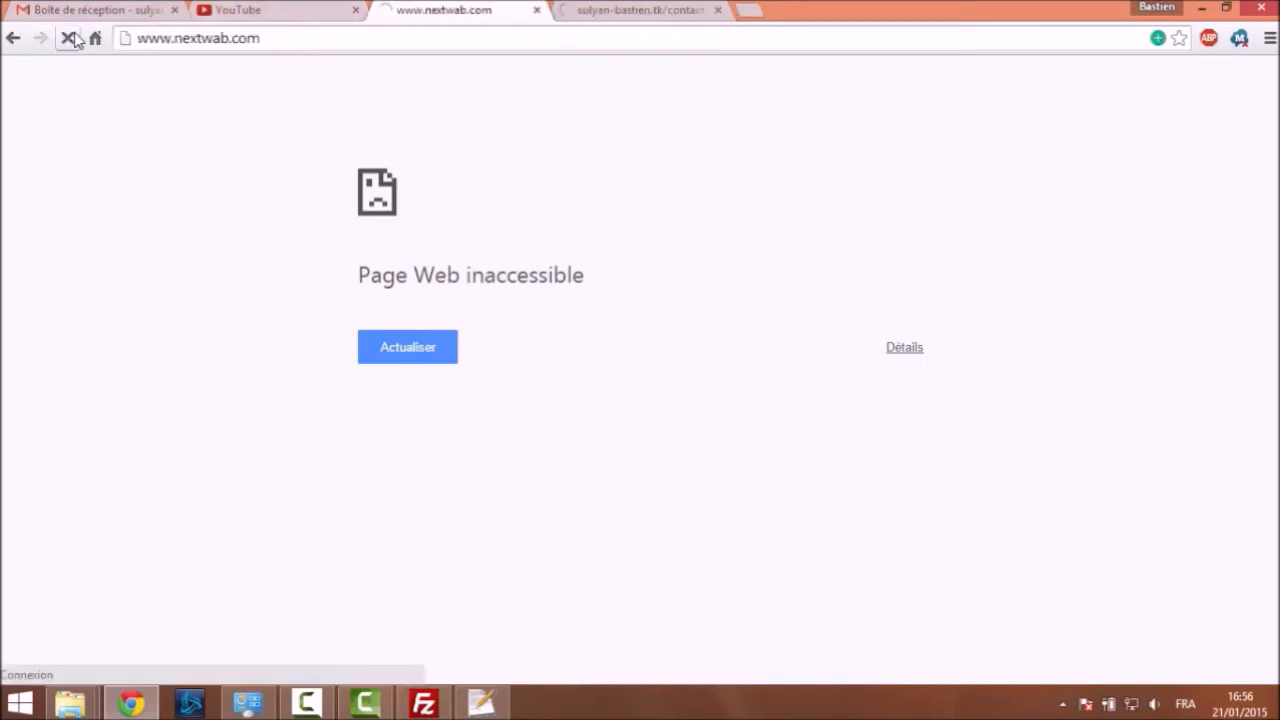
pyautogui.click(378, 709)
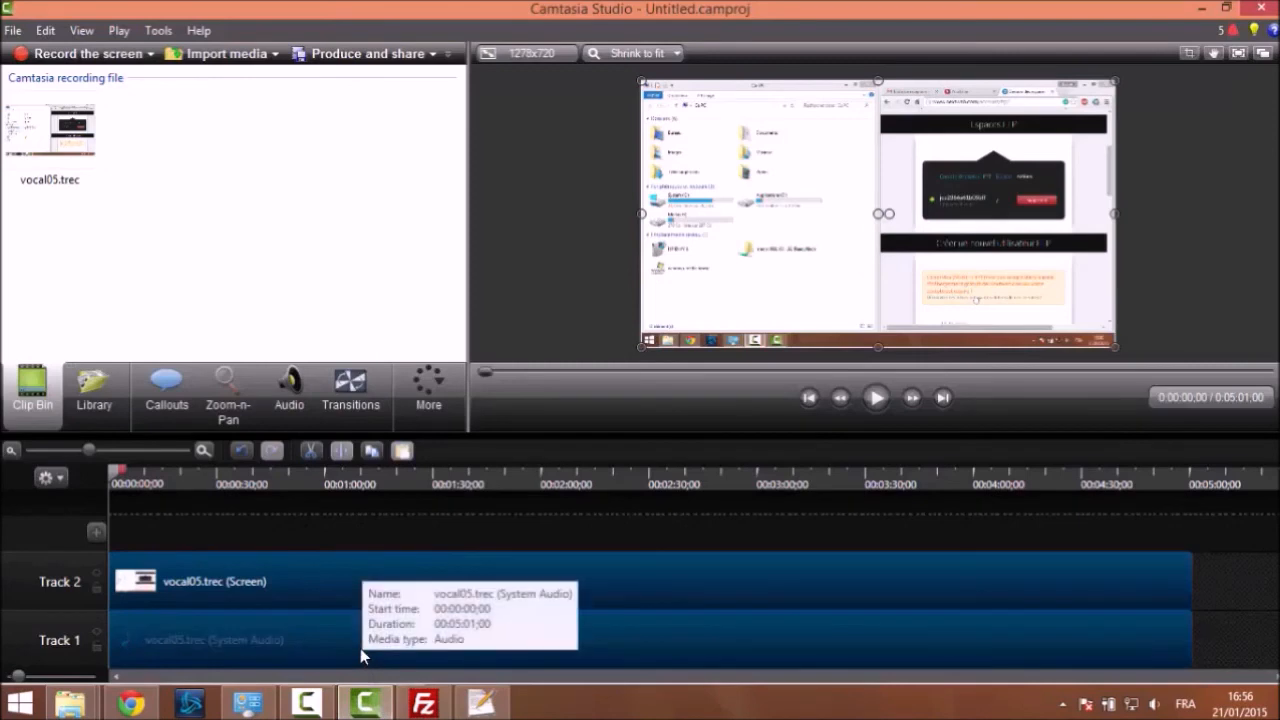
# Stop the Camtasia screen recording from the recorder widget
pyautogui.click(388, 702)
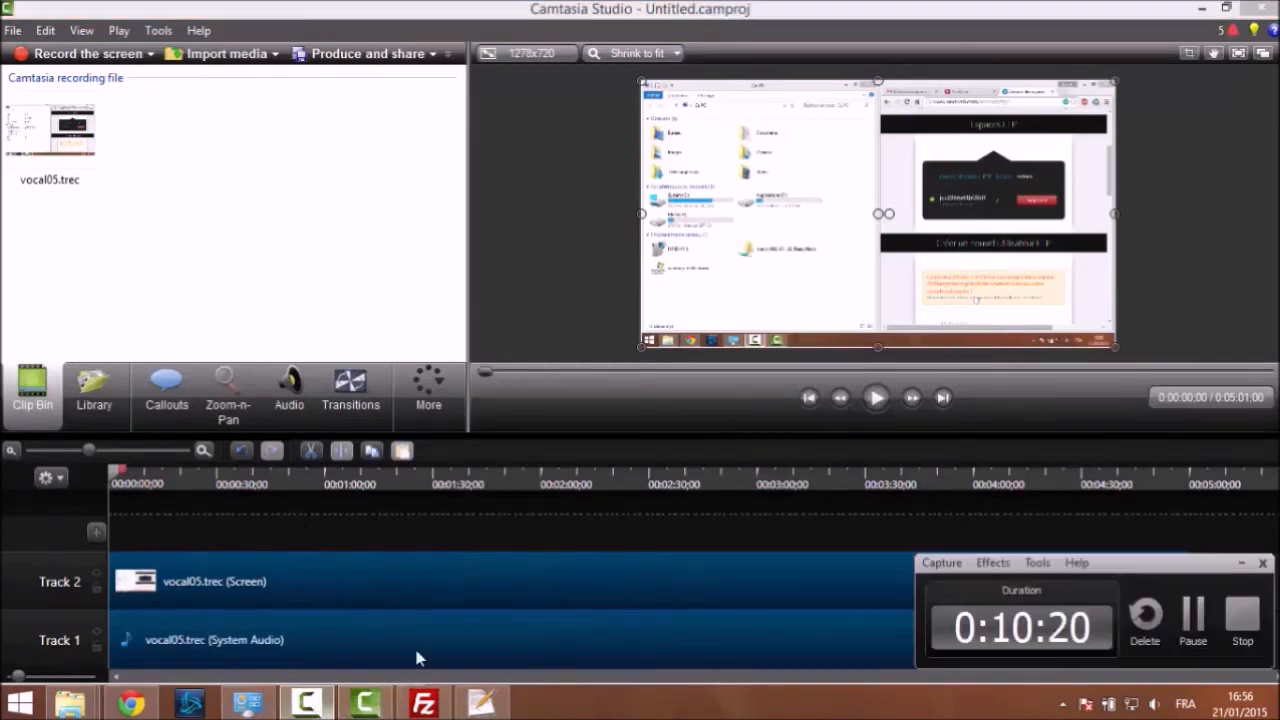
pyautogui.click(1243, 622)
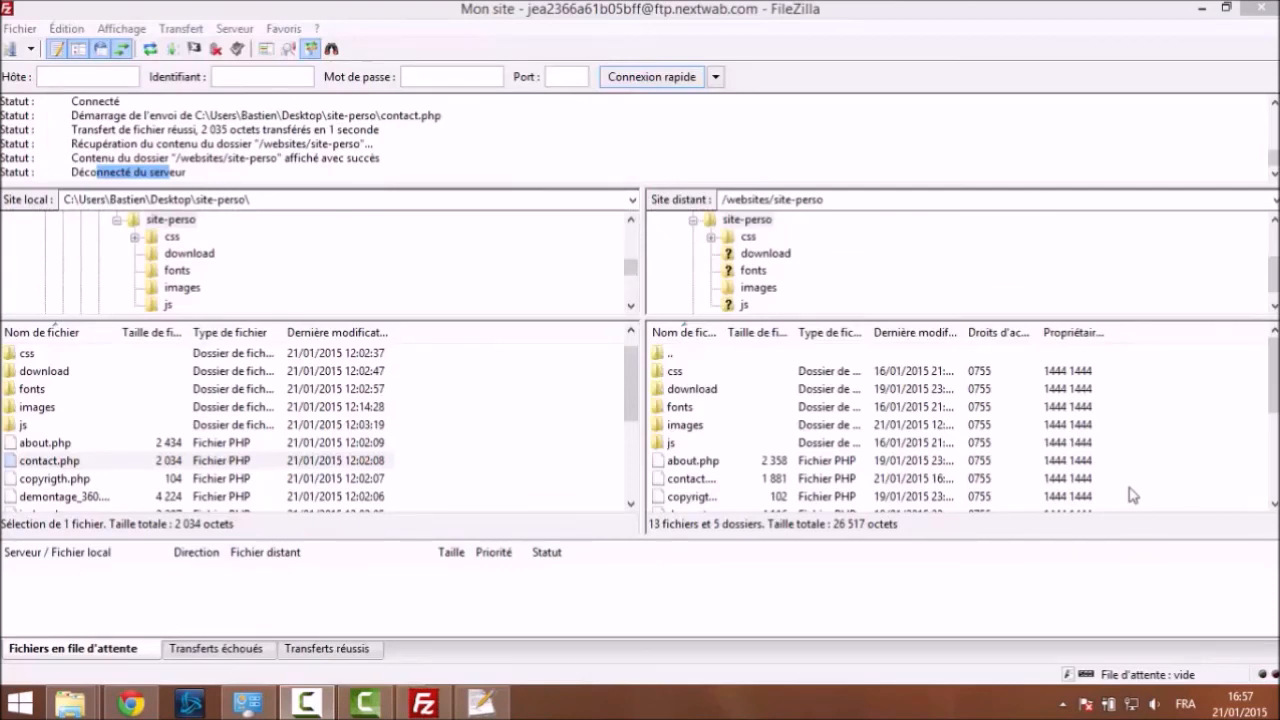